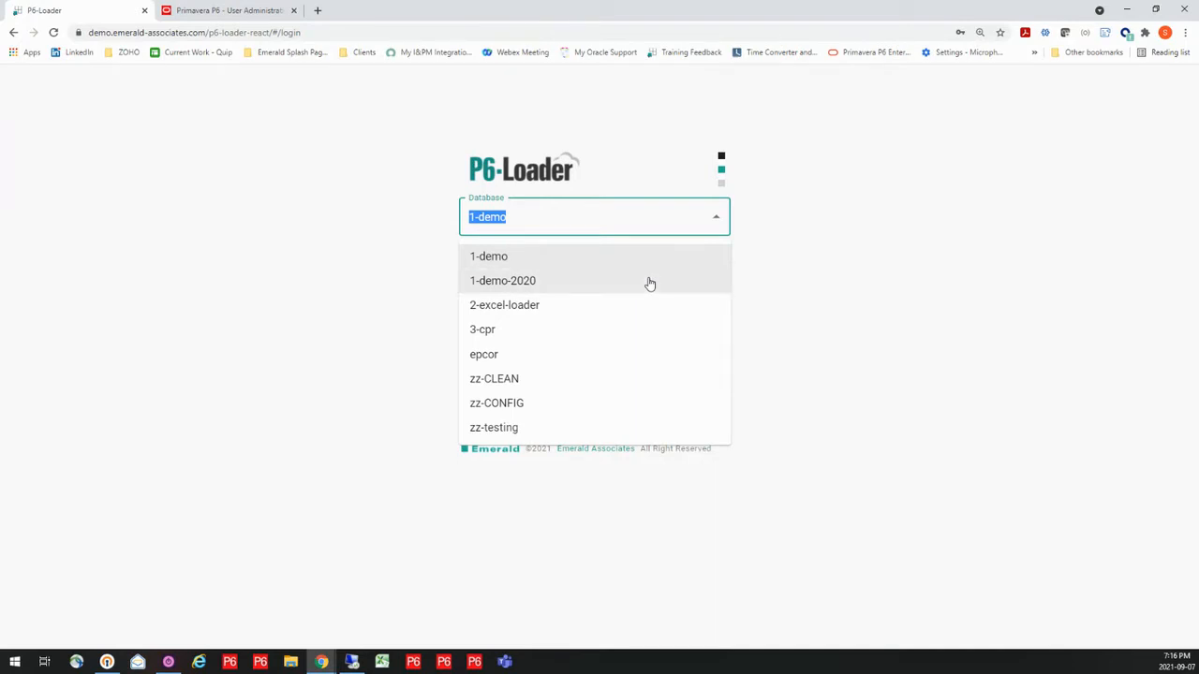
Sign in to the 1-demo-2020 database and open the Excel extraction page
click(647, 281)
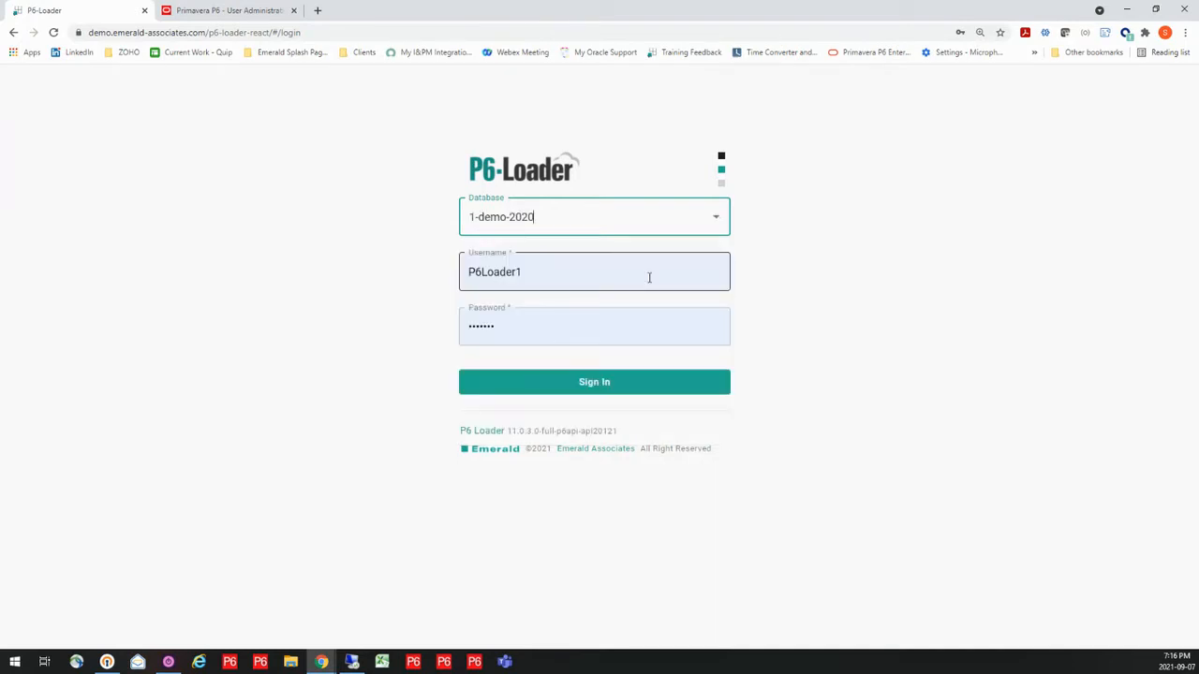
click(620, 387)
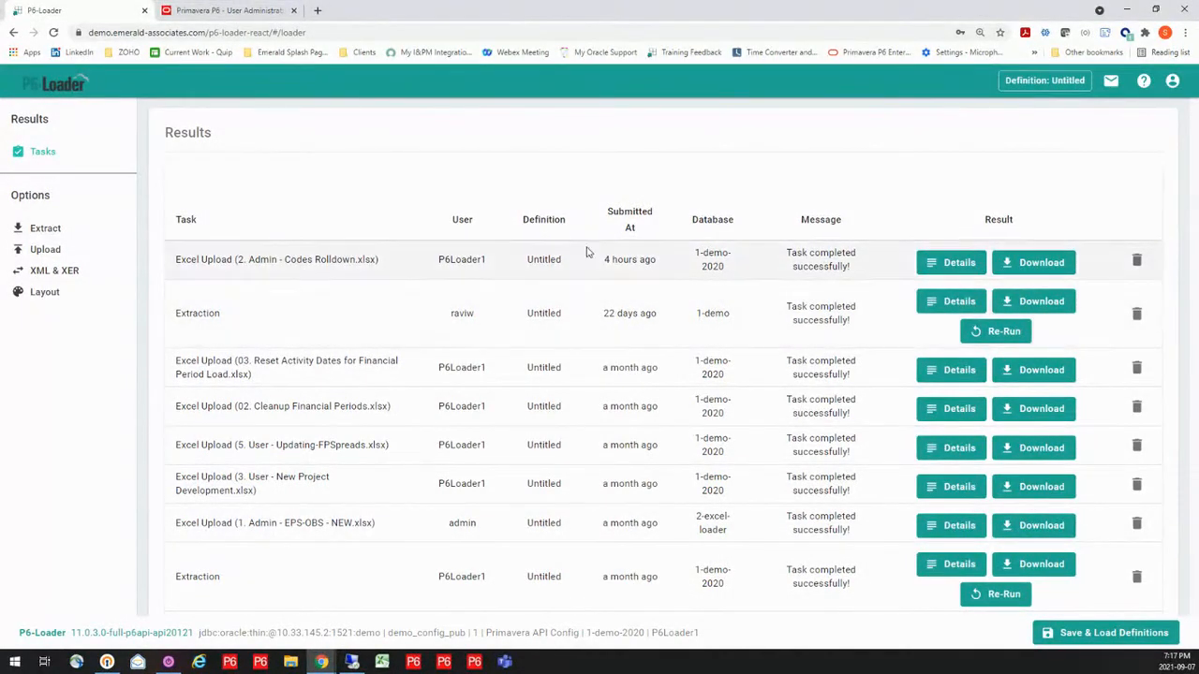
click(45, 229)
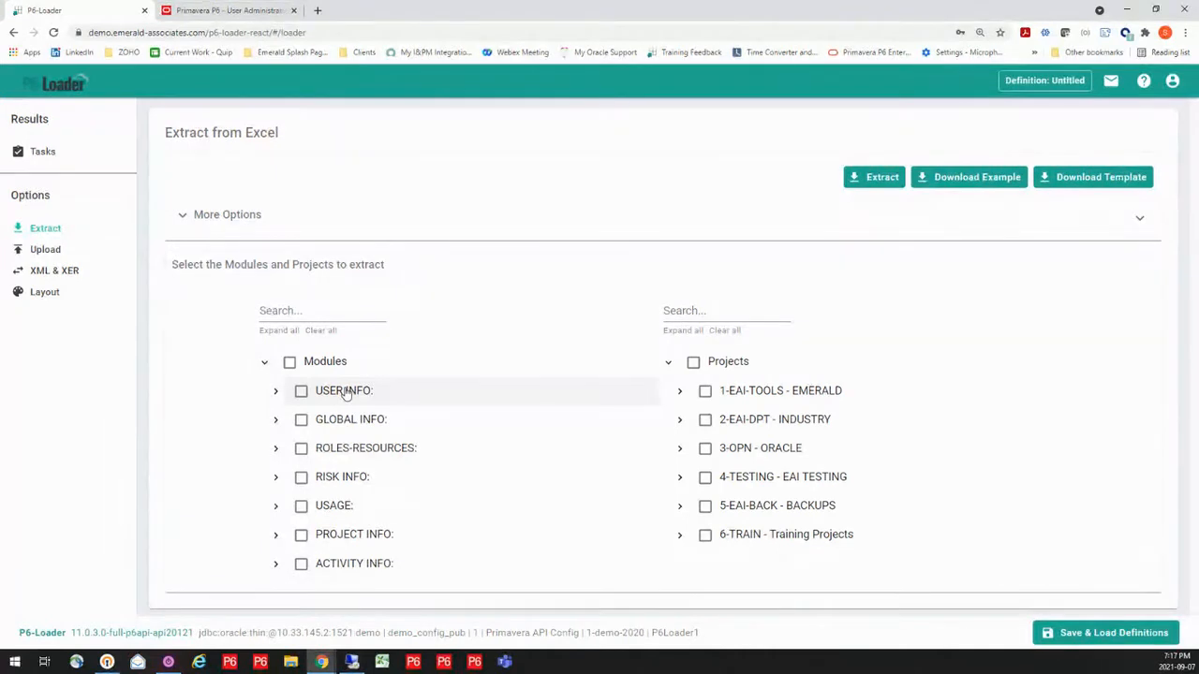
Examine the extractable modules under USER INFO, GLOBAL INFO and ROLES-RESOURCES
click(276, 395)
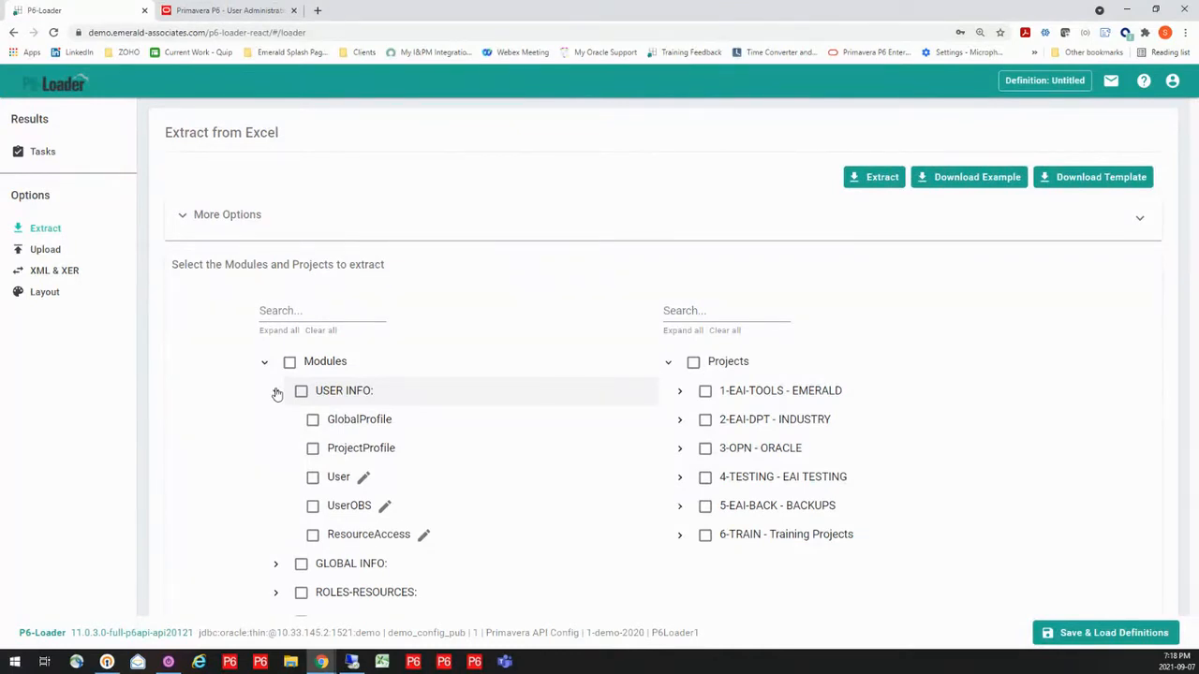
click(277, 392)
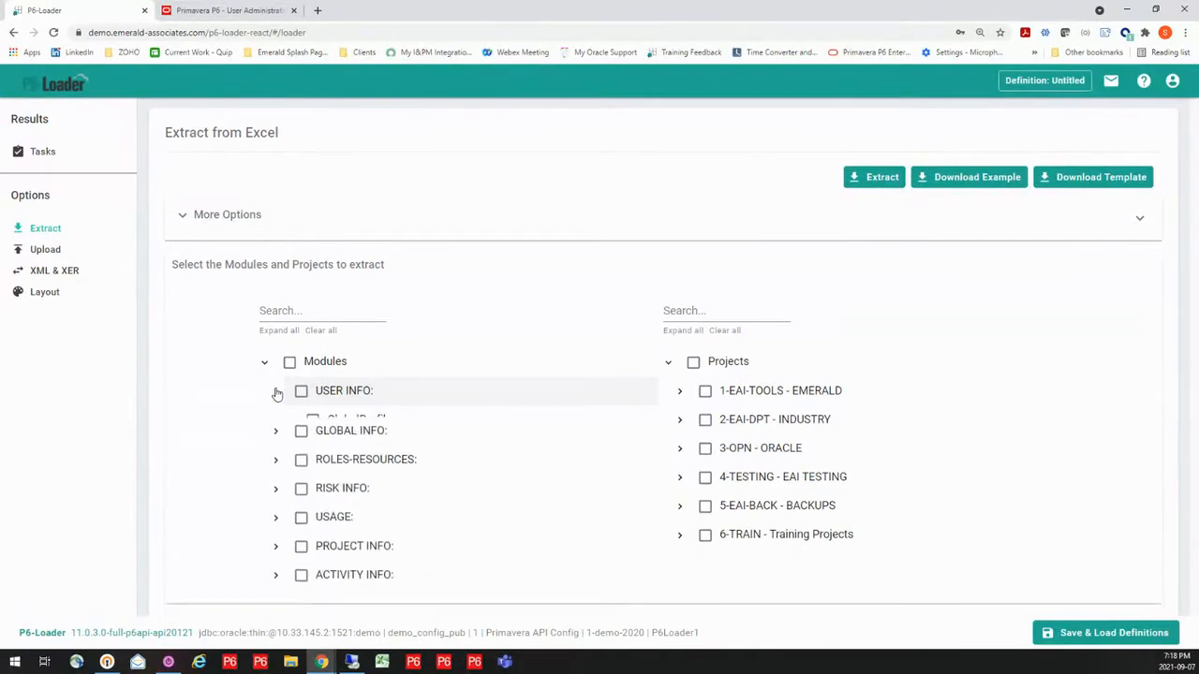
click(277, 420)
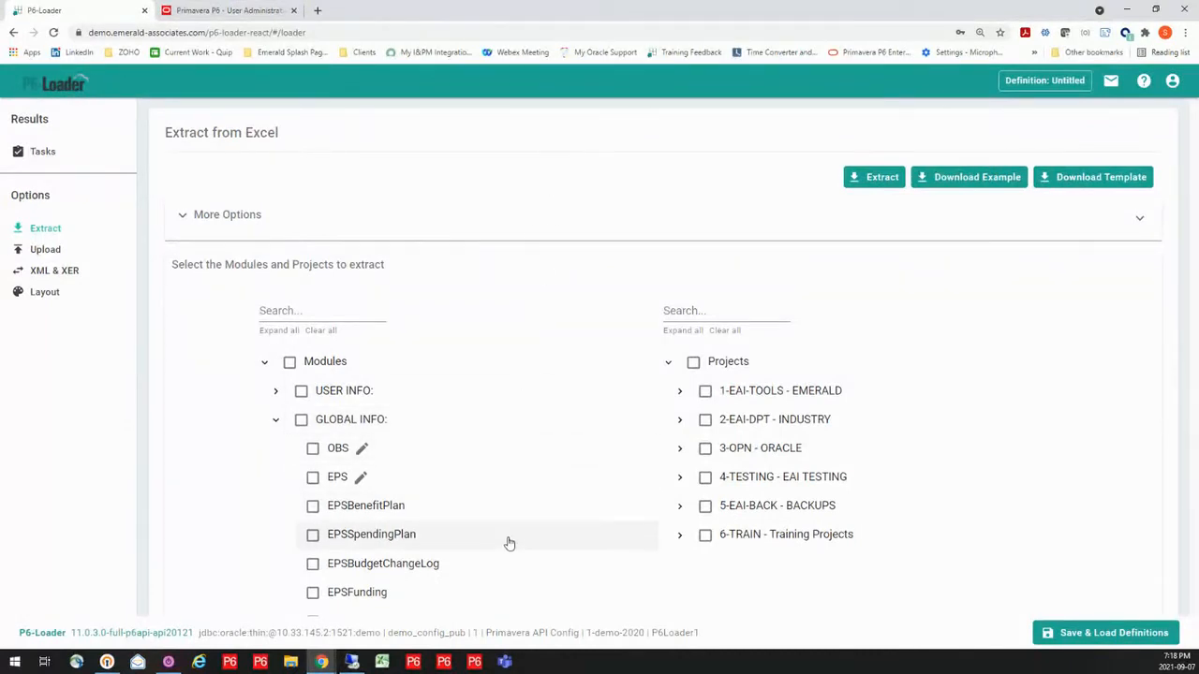
click(276, 421)
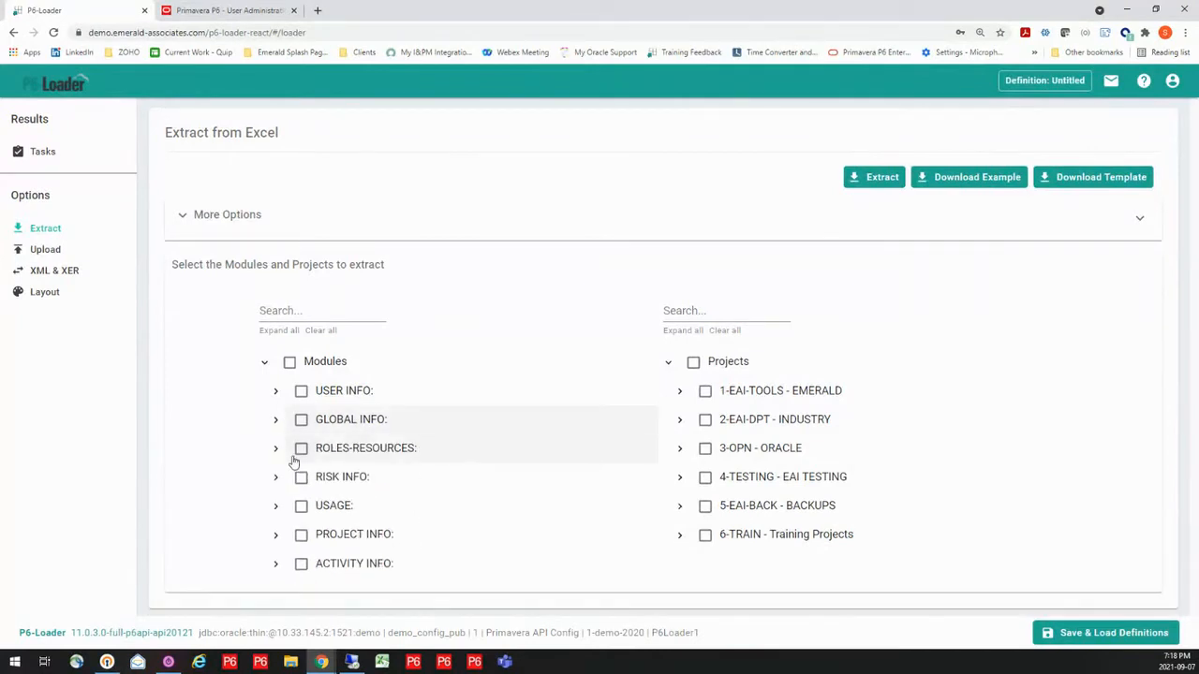
click(276, 448)
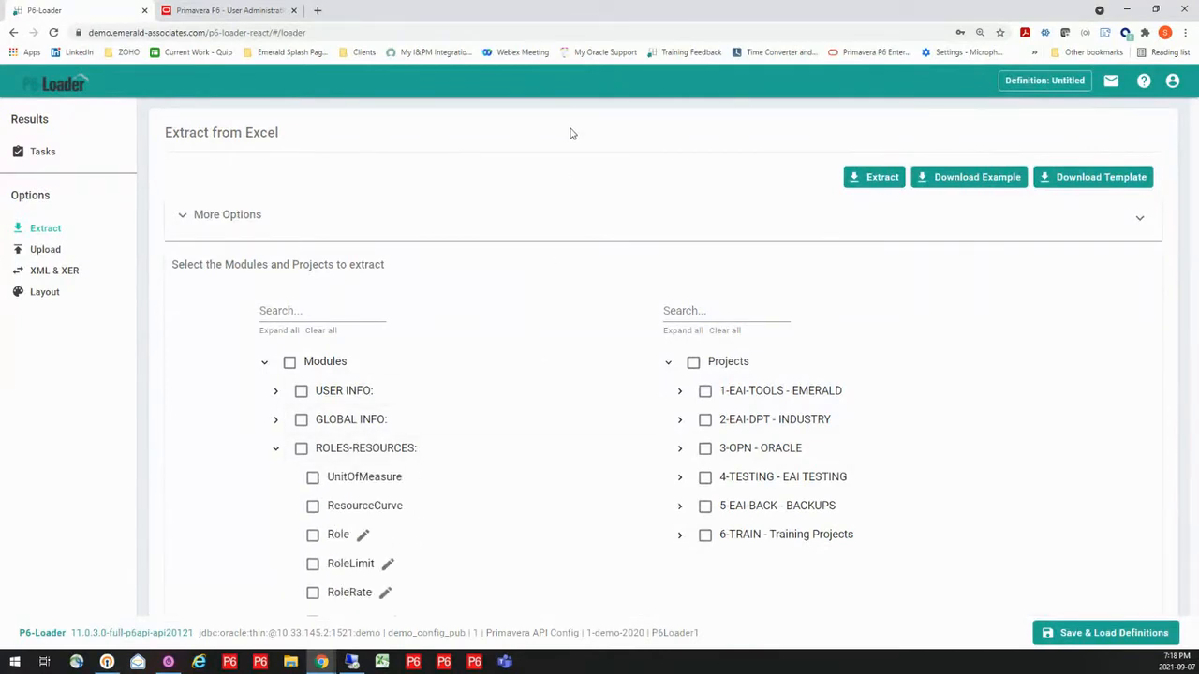
Reopen the extraction page and view the ROLES-RESOURCES modules and the additional extraction options
click(45, 155)
click(53, 231)
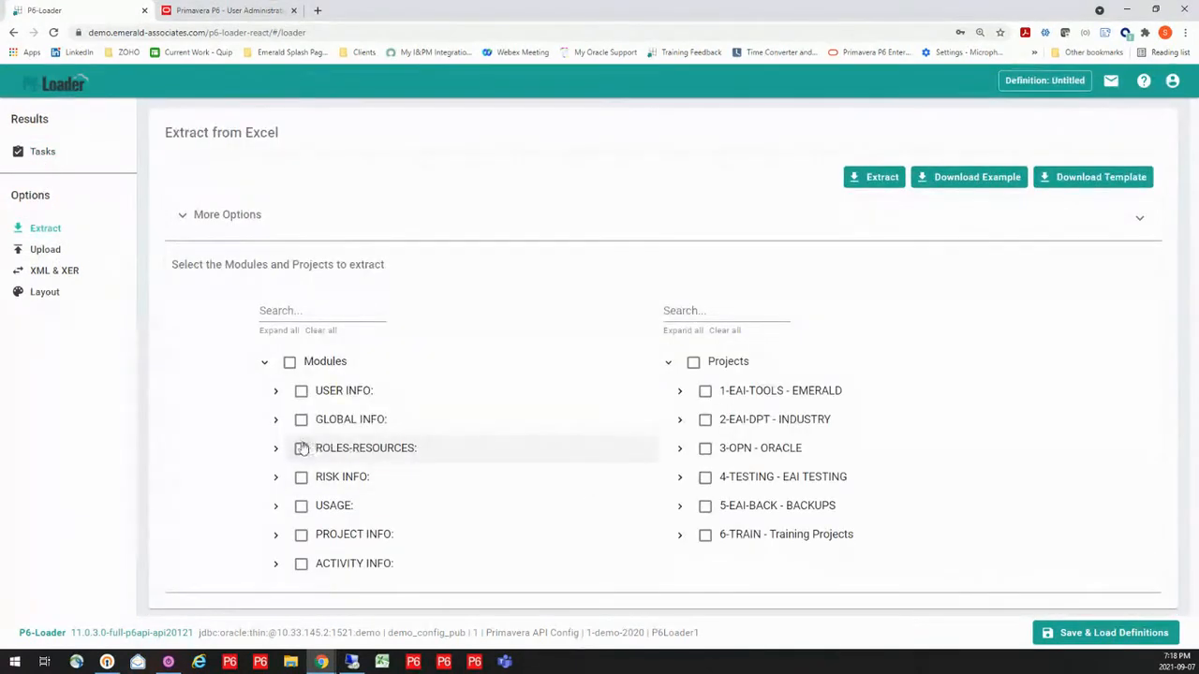
click(276, 448)
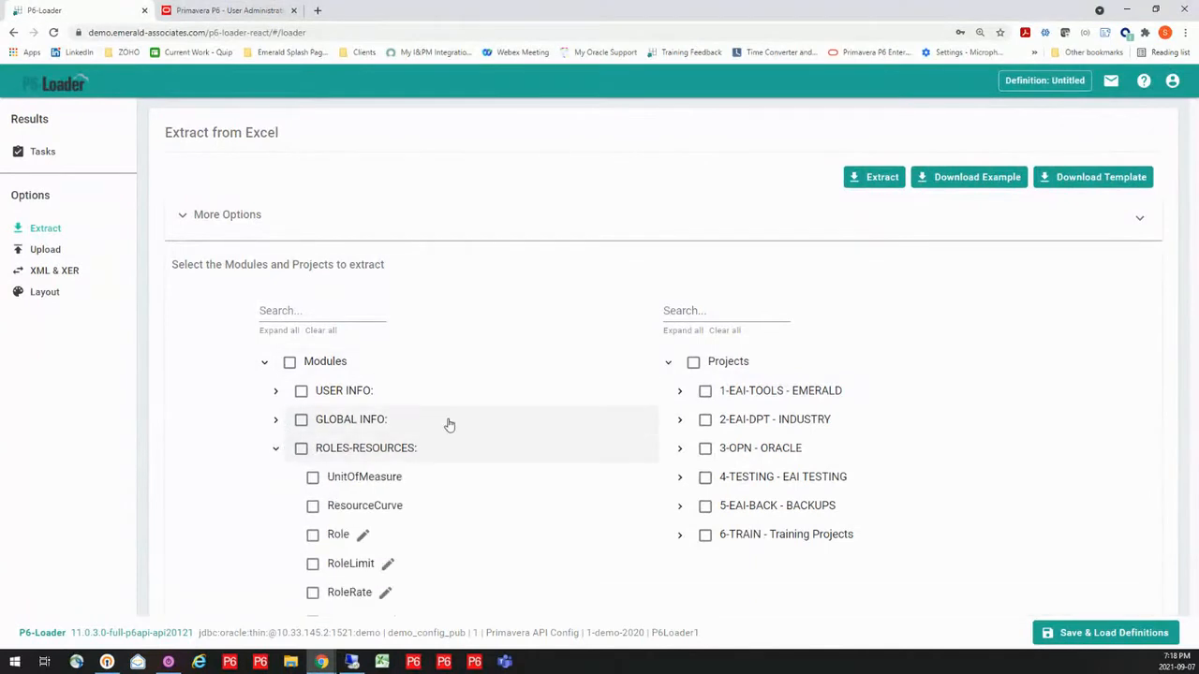
click(546, 211)
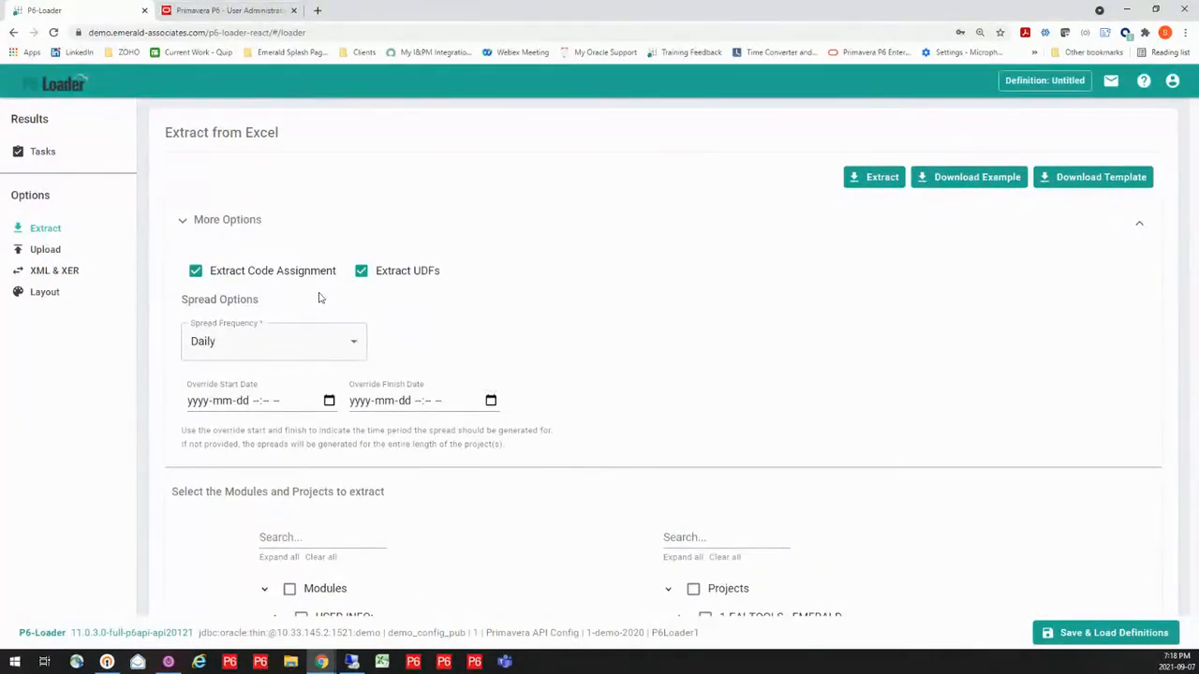
Log out, sign back in to the 1-demo-2020 database and check the GLOBAL INFO modules for extraction
click(1171, 80)
click(1137, 170)
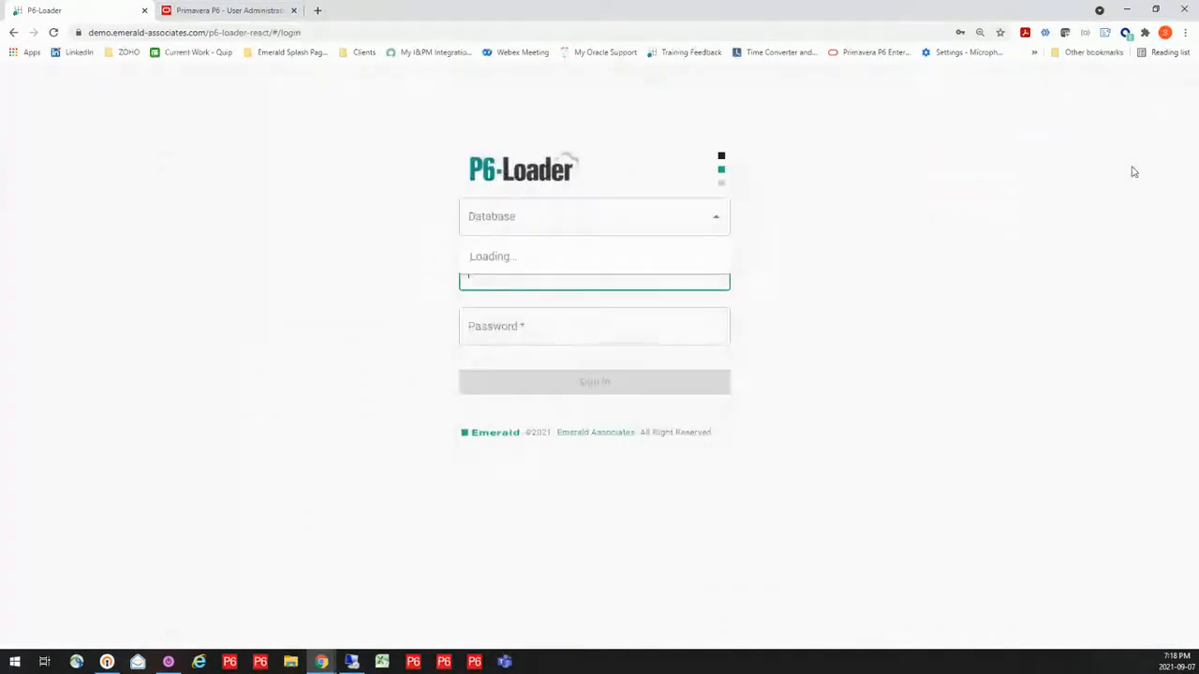
click(715, 218)
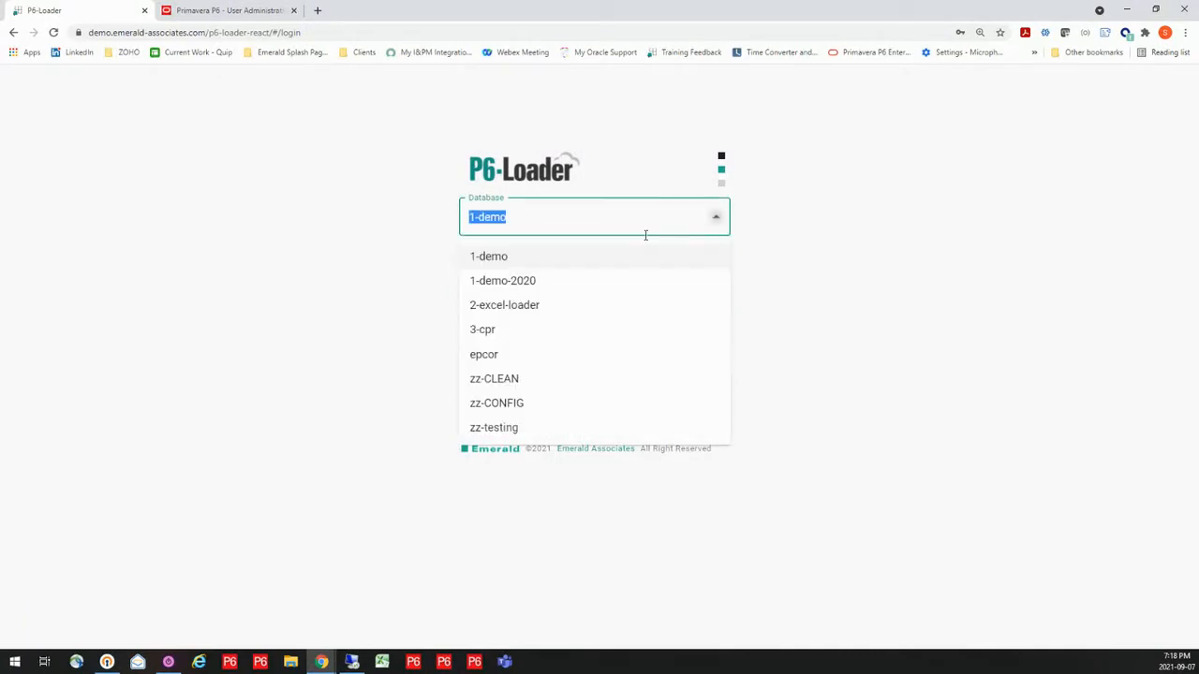
click(572, 281)
click(634, 383)
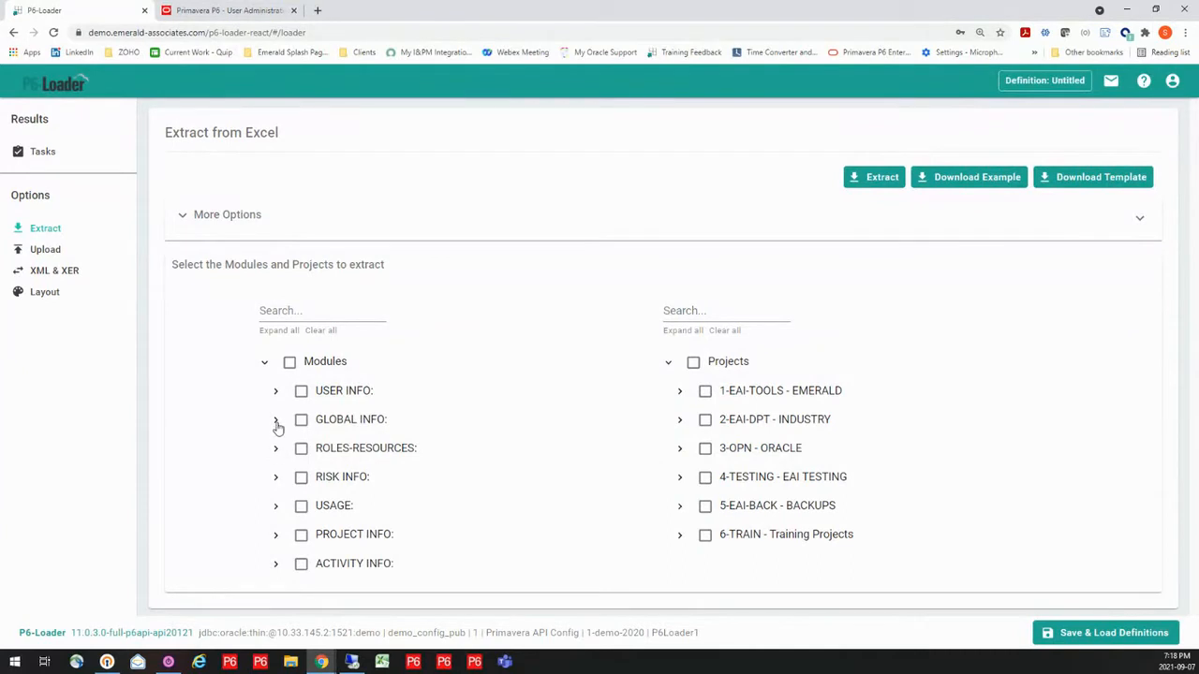
click(276, 421)
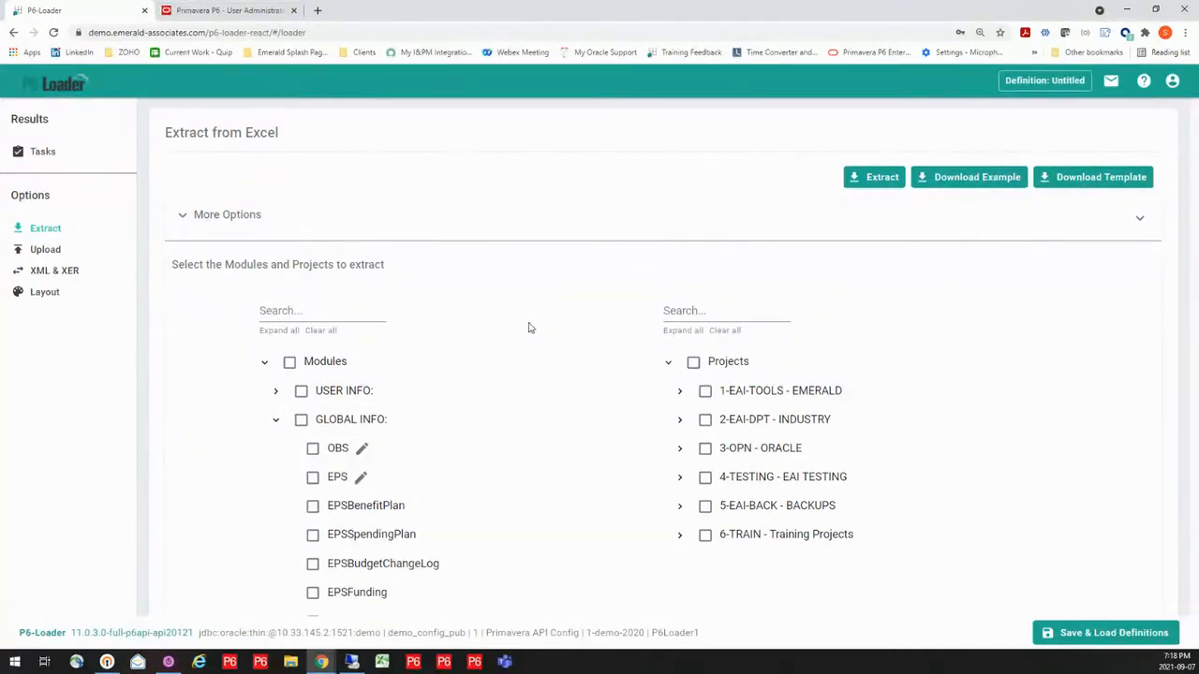
click(276, 421)
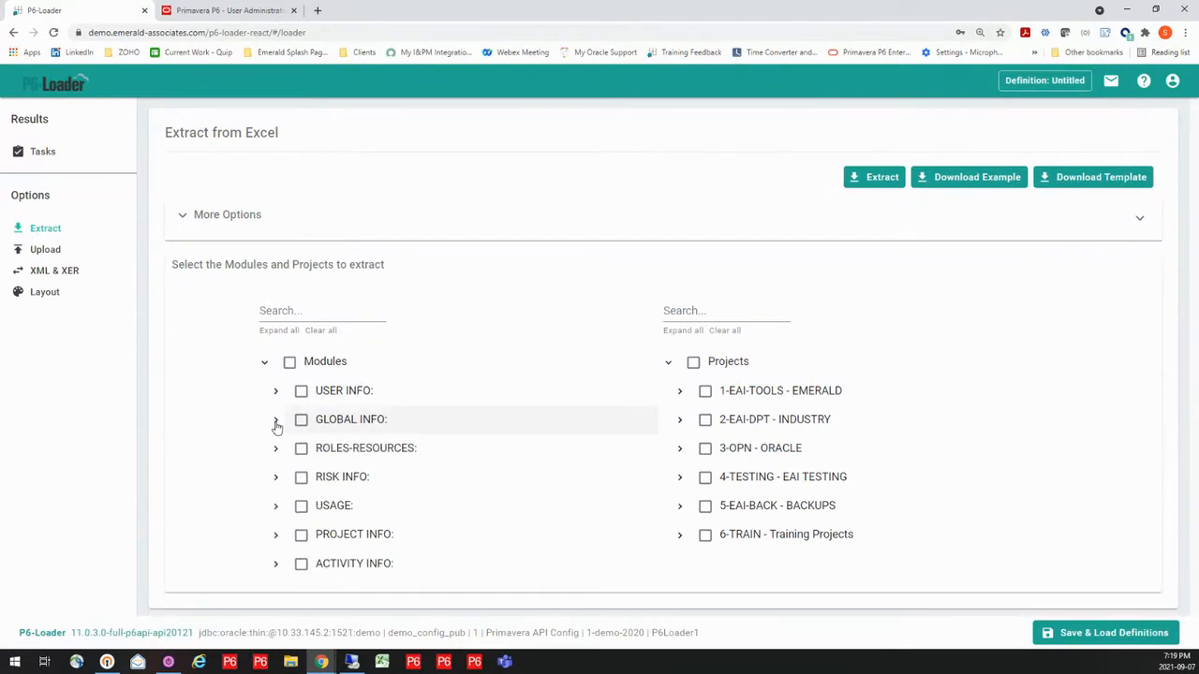
Log out and reopen P6 Loader v11 from the Emerald Associates demo environment page
click(1171, 82)
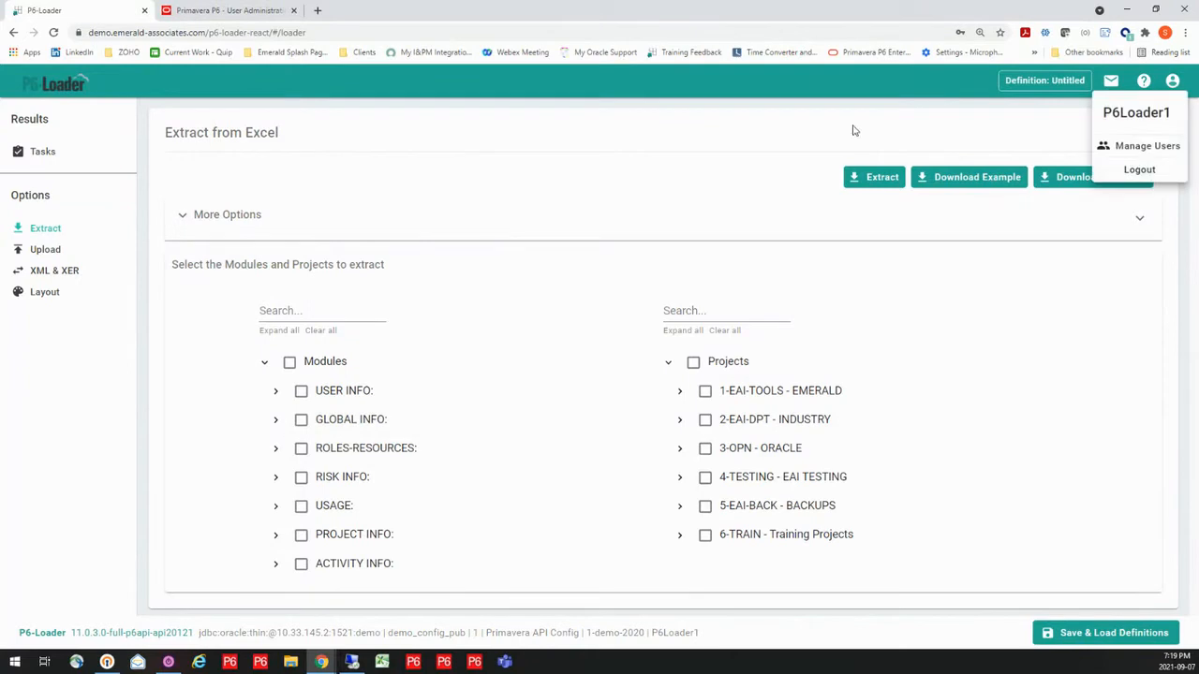
click(1128, 174)
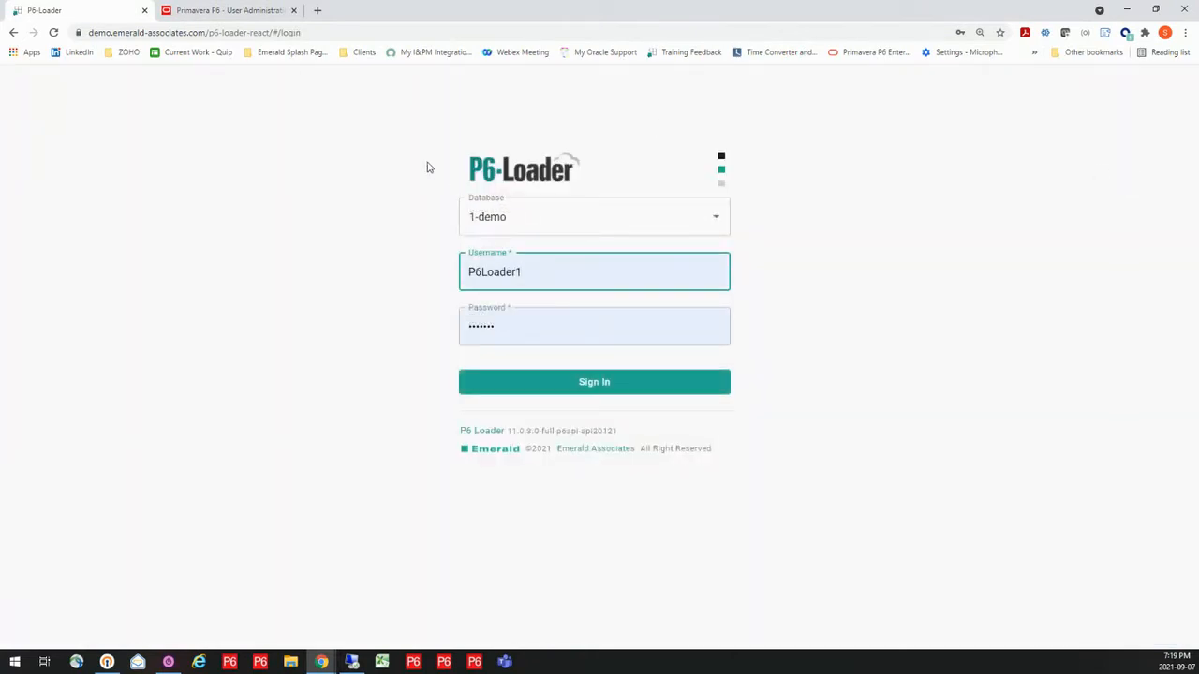
click(311, 51)
click(301, 87)
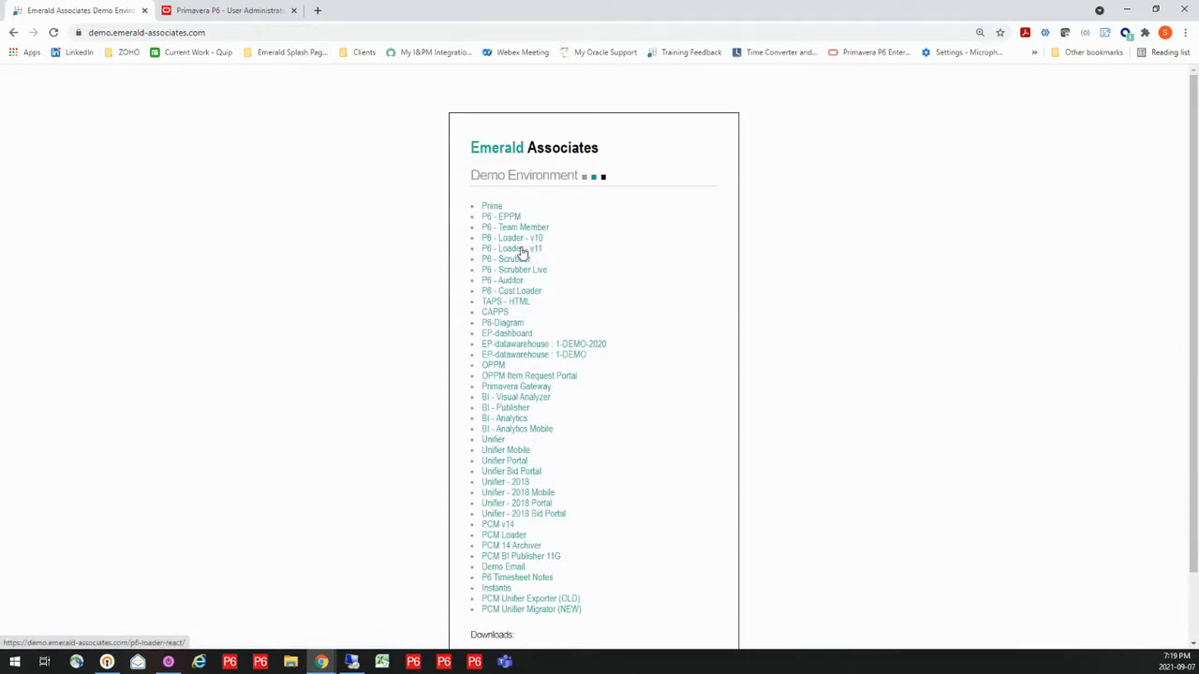
click(519, 248)
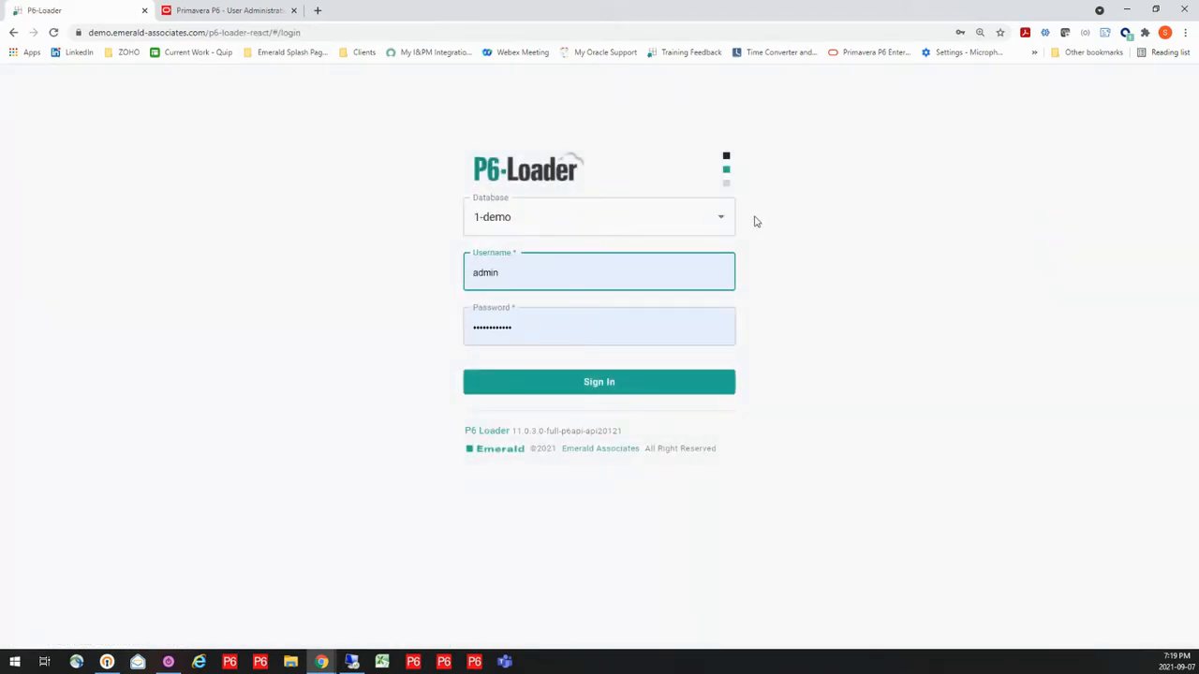
Sign in to the 1-demo-2020 database with the saved P6Loader1 credentials
click(717, 224)
click(607, 283)
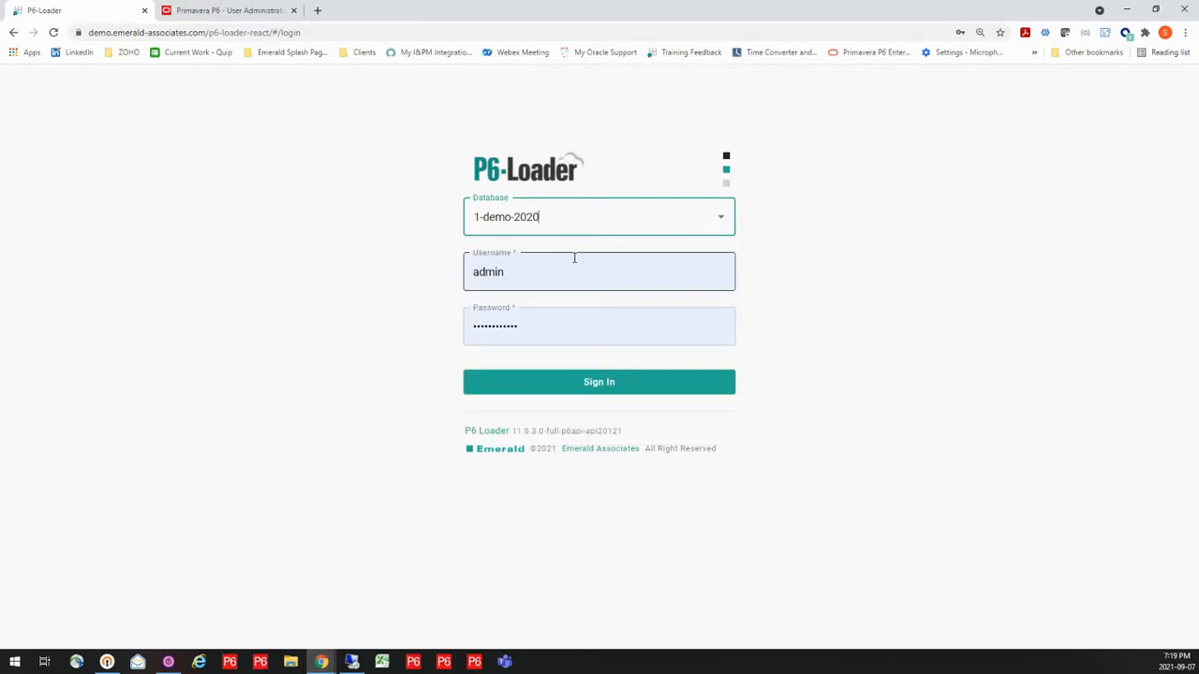
click(535, 272)
click(523, 352)
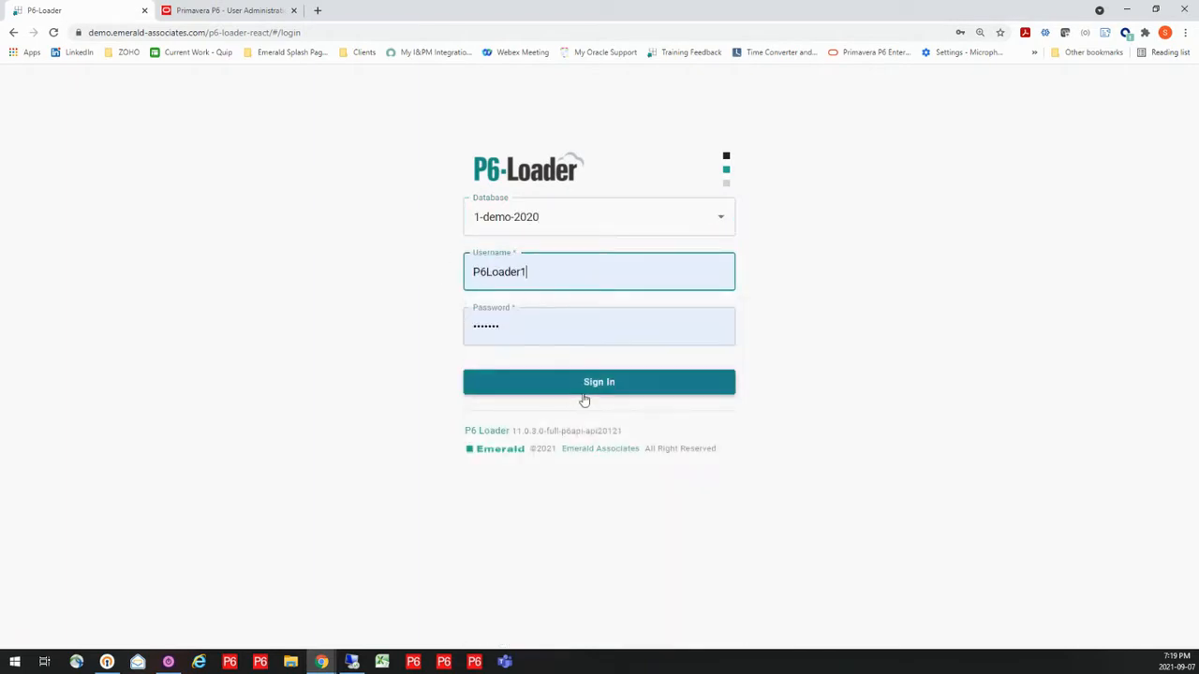
click(610, 390)
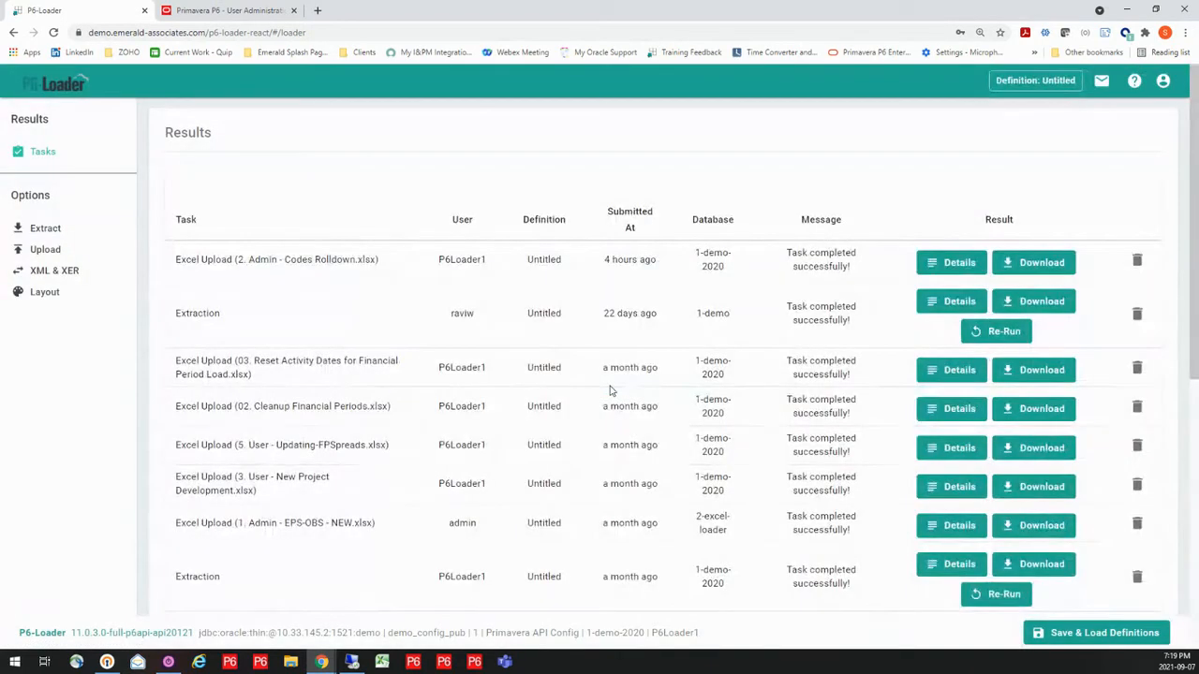
Open the Excel extraction page and review the full list of GLOBAL INFO modules
click(45, 229)
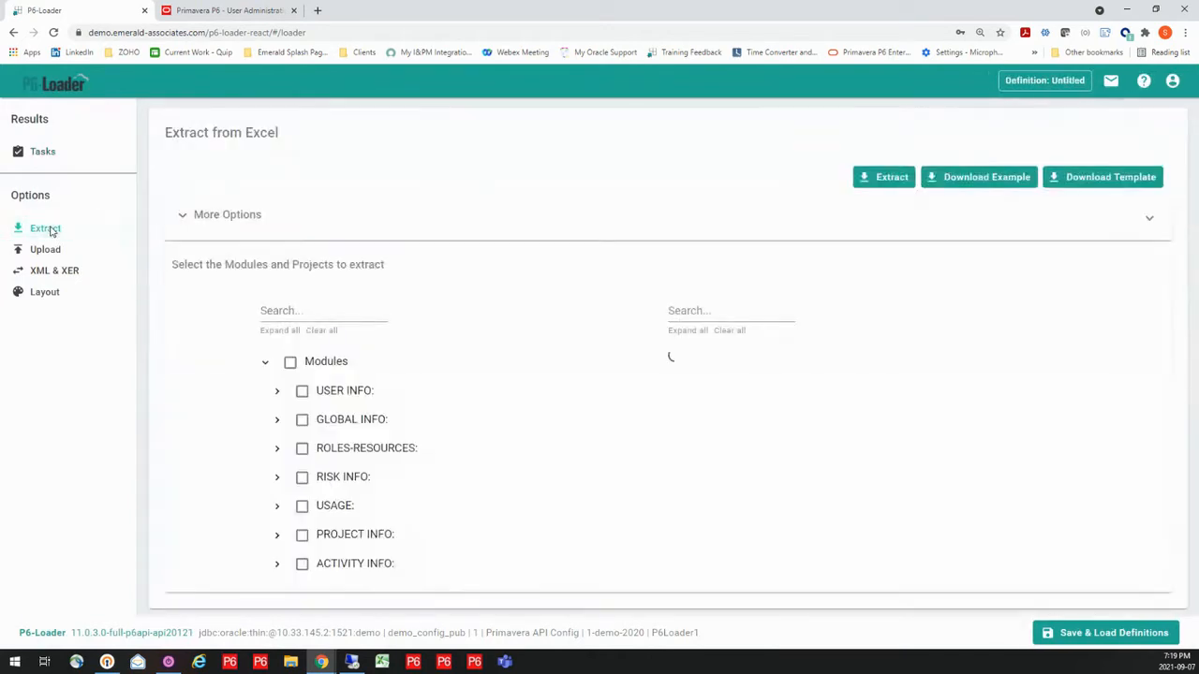
click(277, 421)
scroll(416, 447, down, 3)
scroll(431, 442, down, 1)
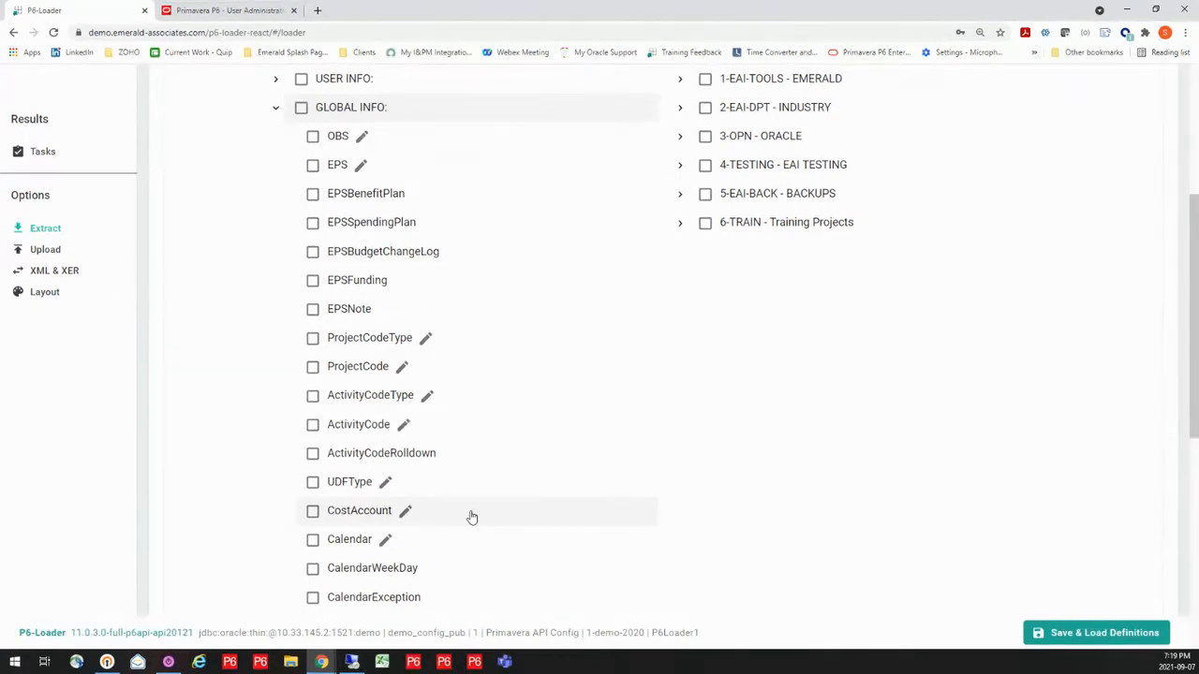
click(277, 112)
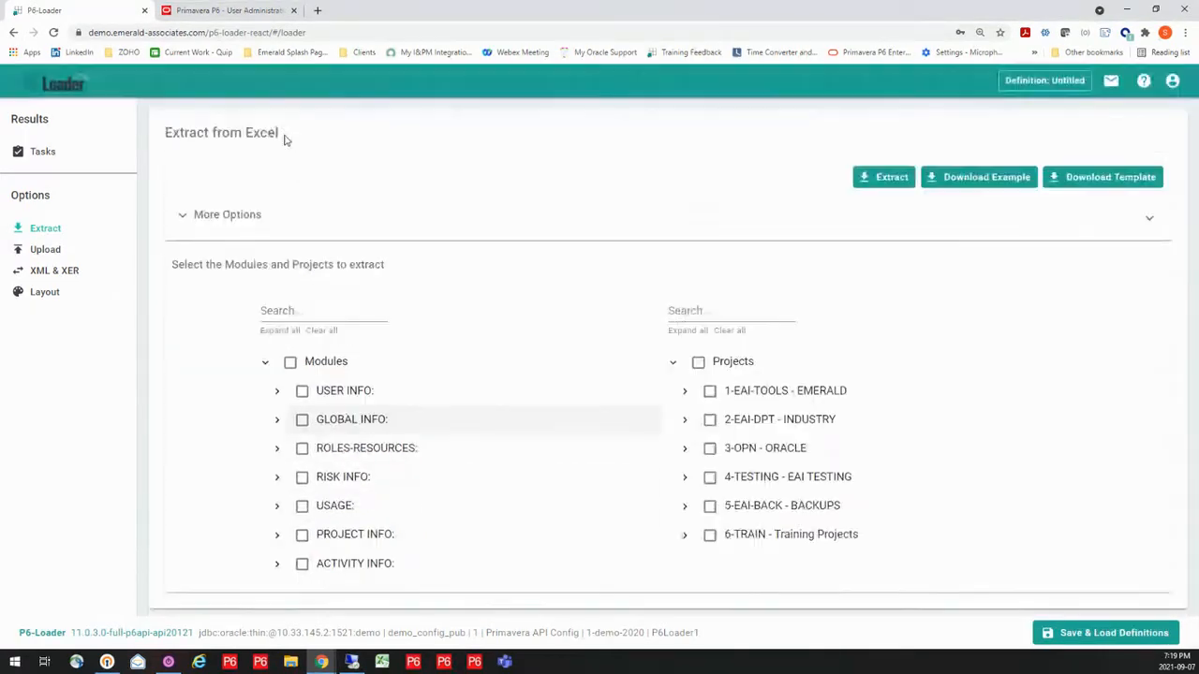
Expand and review the modules under ROLES-RESOURCES, RISK INFO, PROJECT INFO and ACTIVITY INFO
click(277, 449)
scroll(281, 454, down, 3)
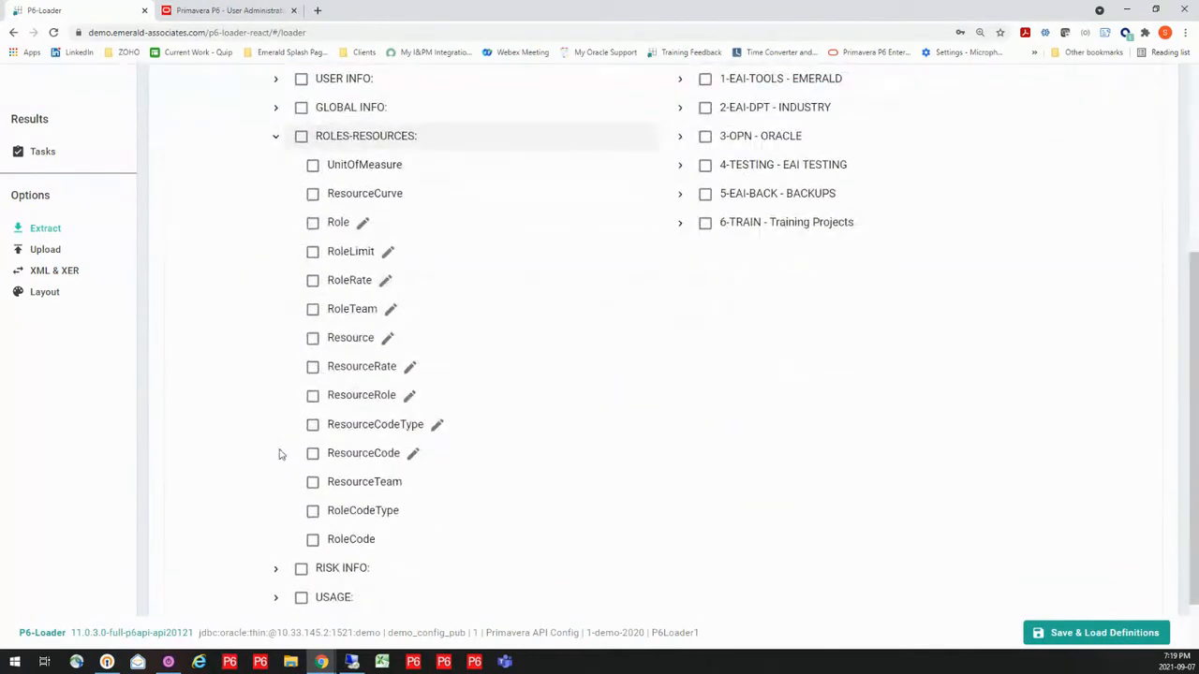
click(277, 568)
scroll(272, 447, down, 3)
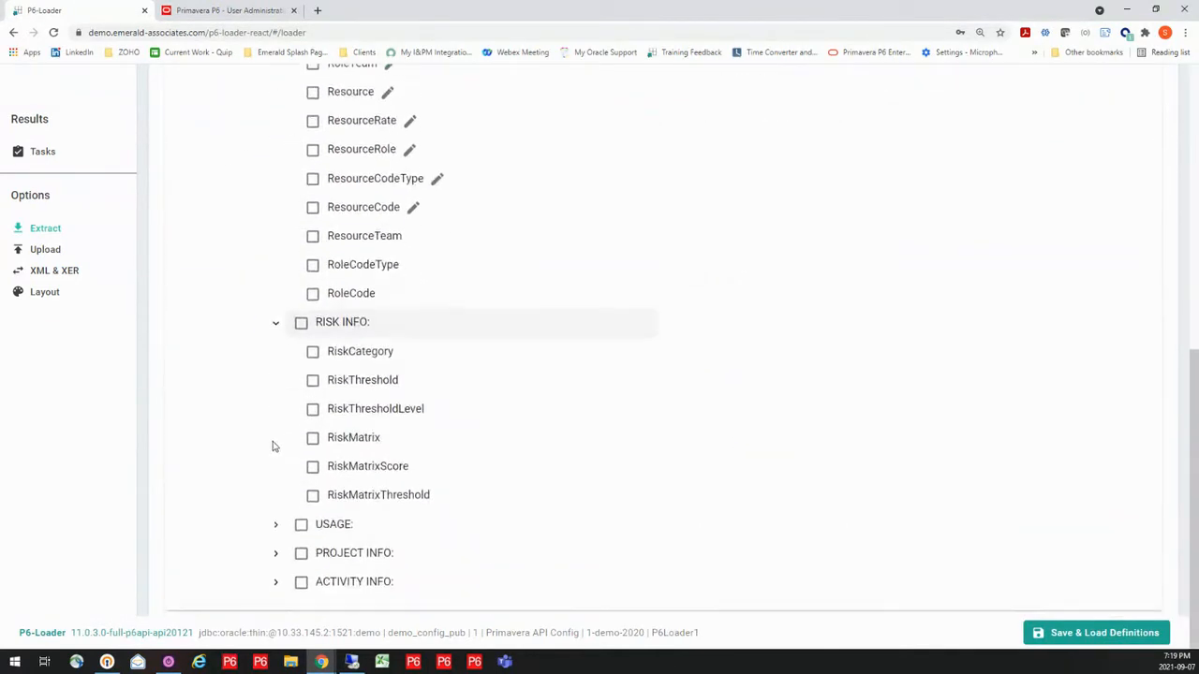
click(276, 553)
scroll(265, 422, down, 5)
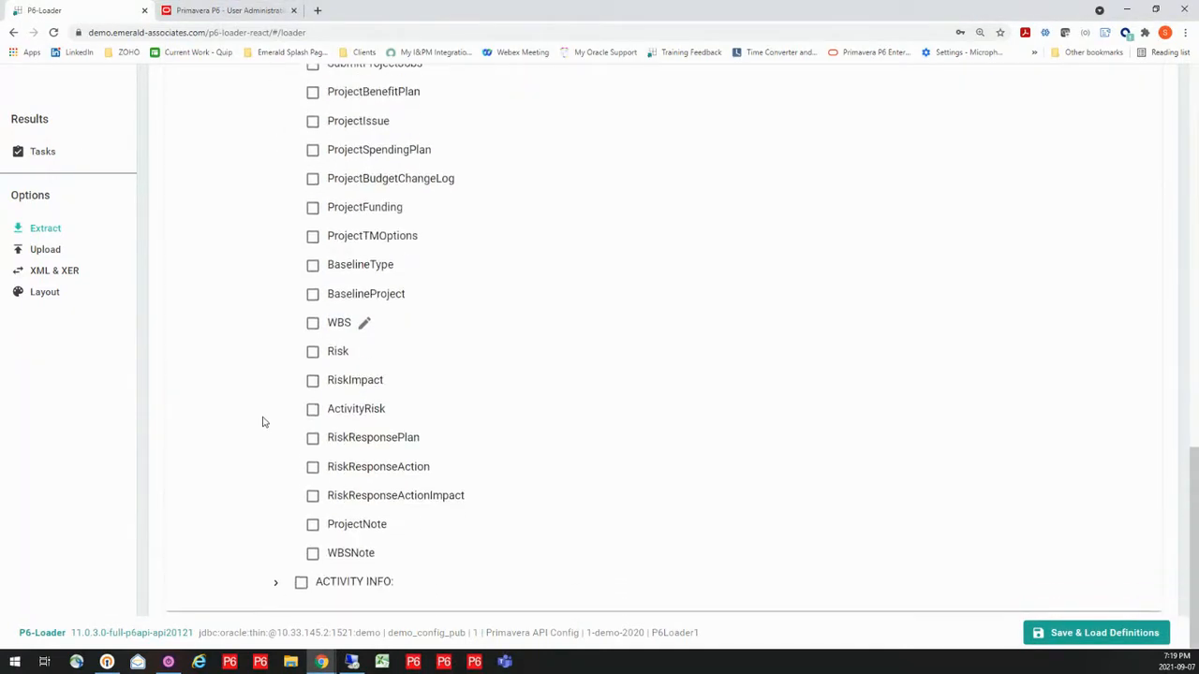
click(274, 583)
scroll(291, 493, down, 4)
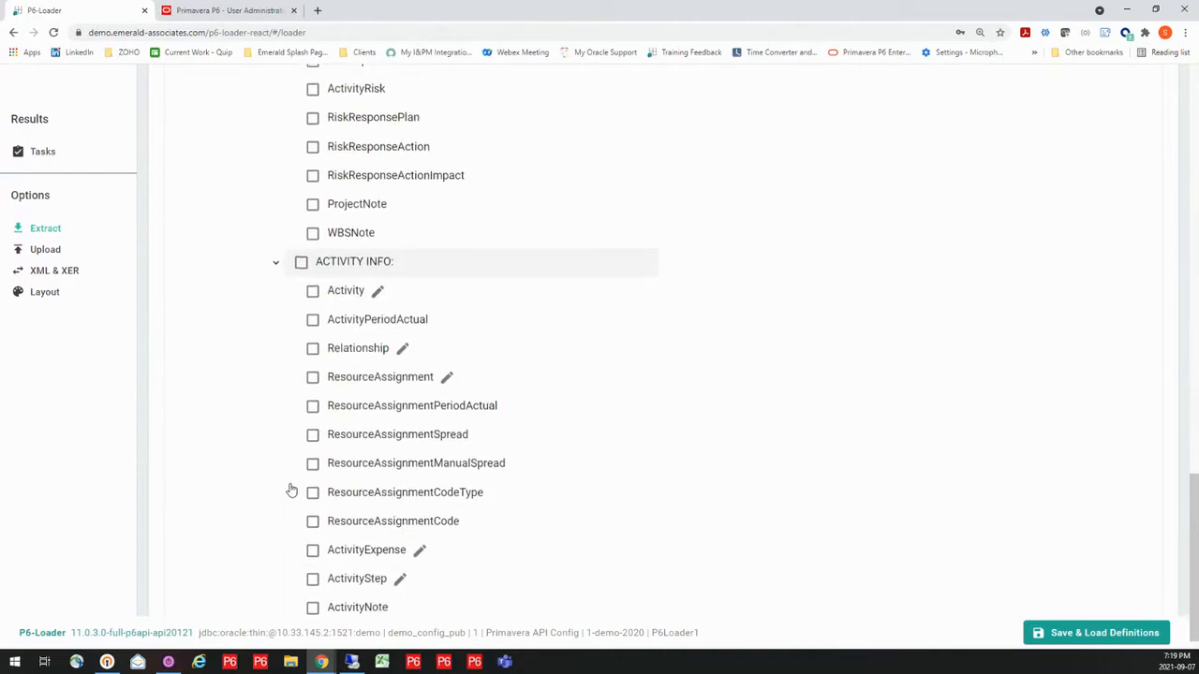
Review the modules under USAGE and return to the module search field
scroll(292, 491, up, 10)
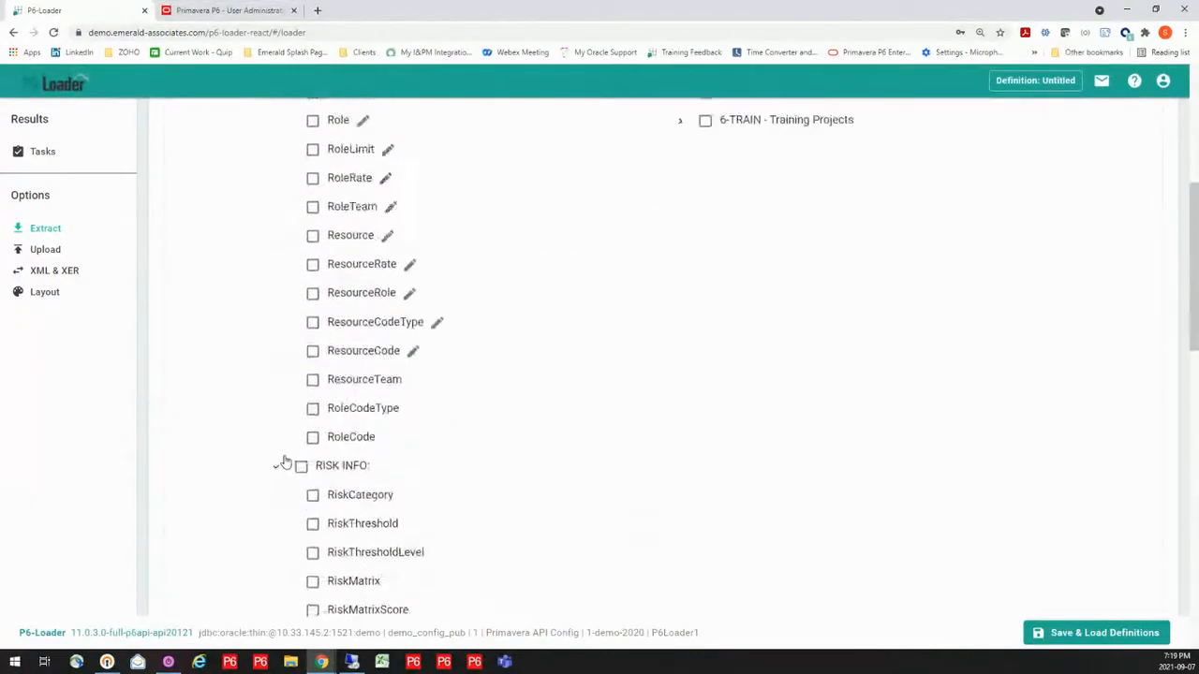
scroll(279, 460, down, 2)
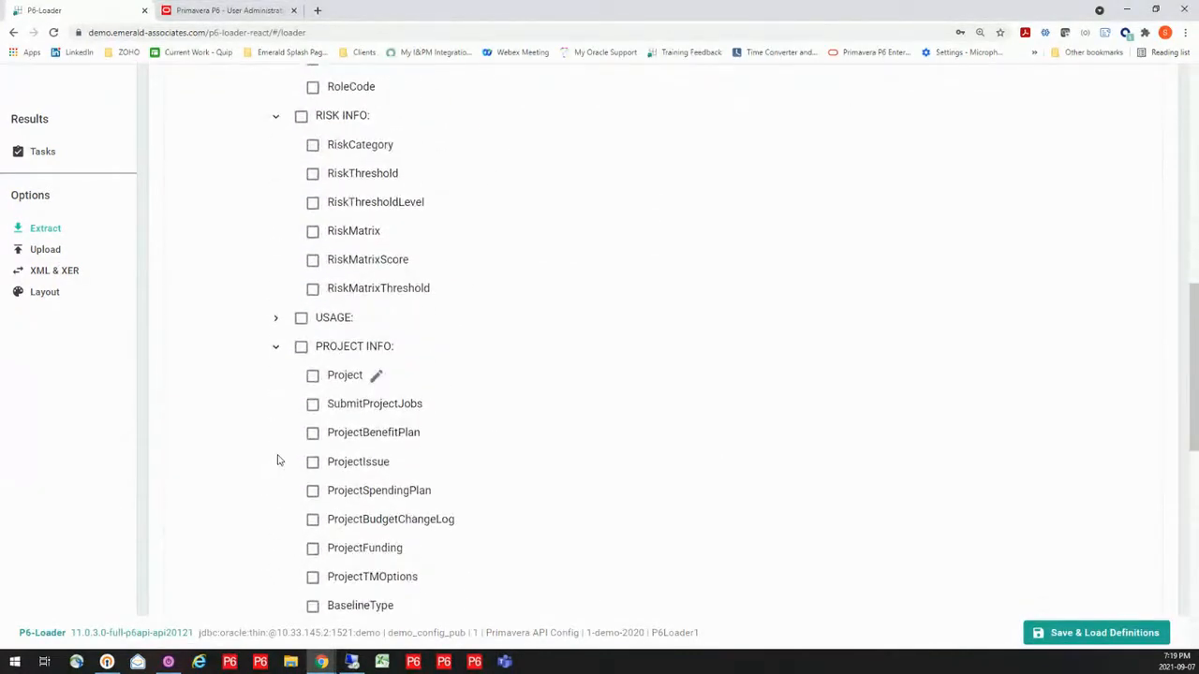
click(276, 318)
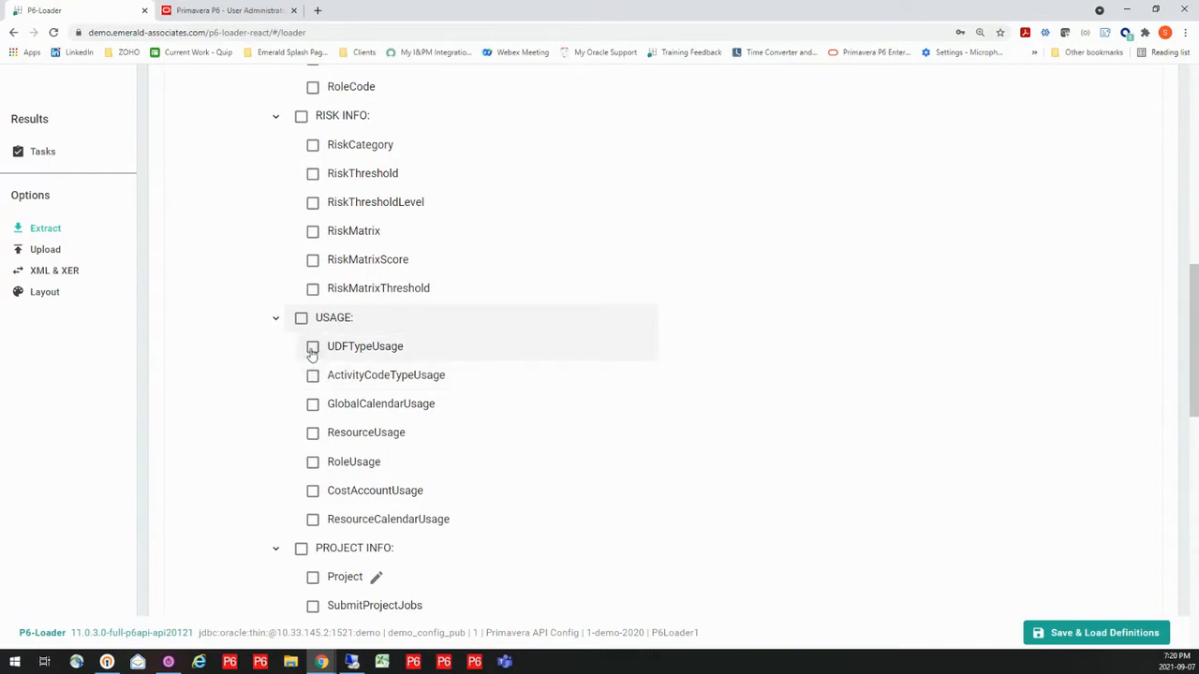
scroll(301, 281, up, 8)
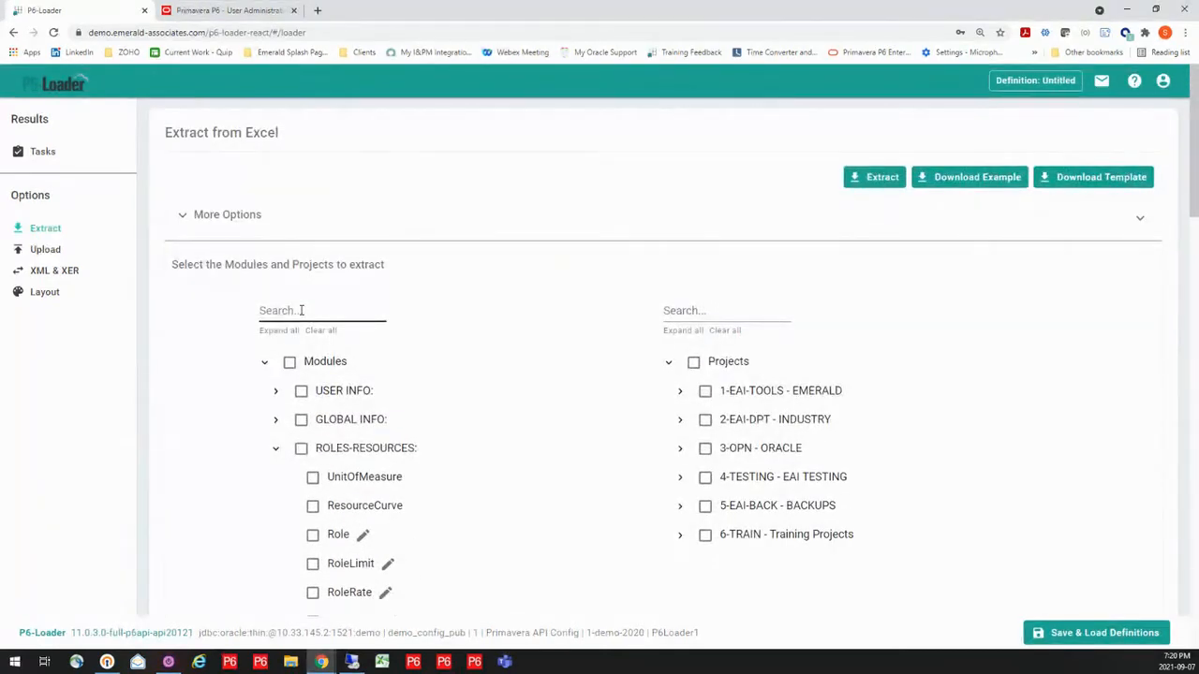
click(301, 310)
Search the project tree for "p6-loader" and review the matching EPS nodes and projects
click(703, 310)
text(p6-loader)
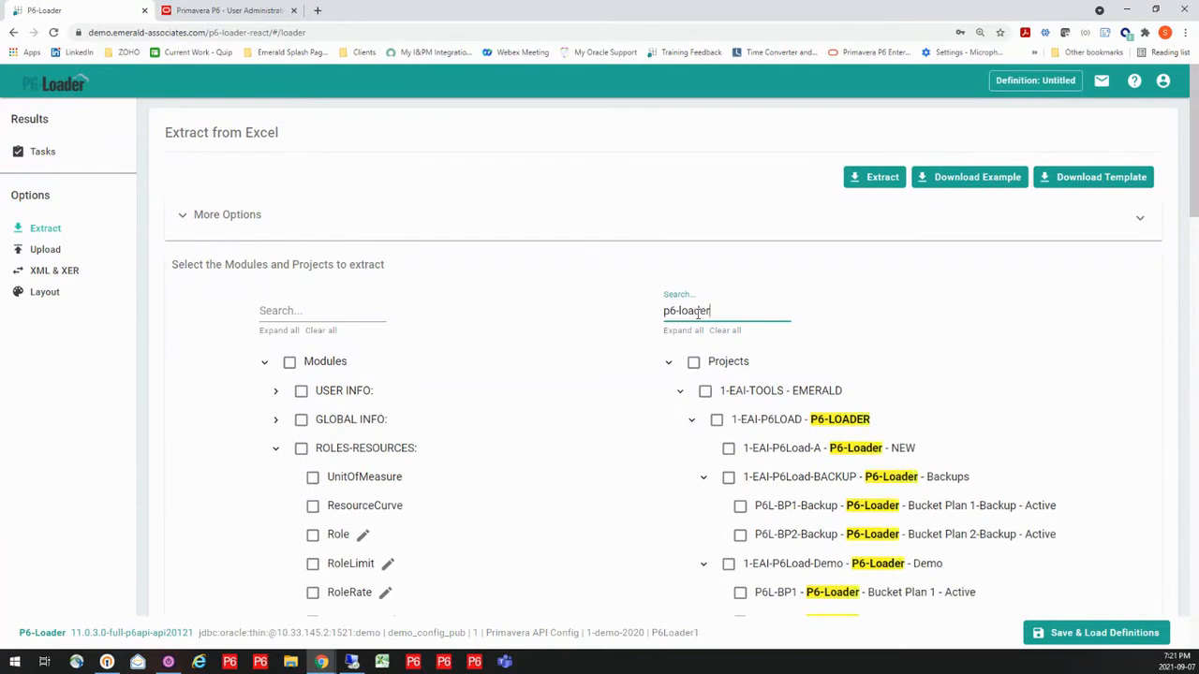
scroll(637, 471, down, 2)
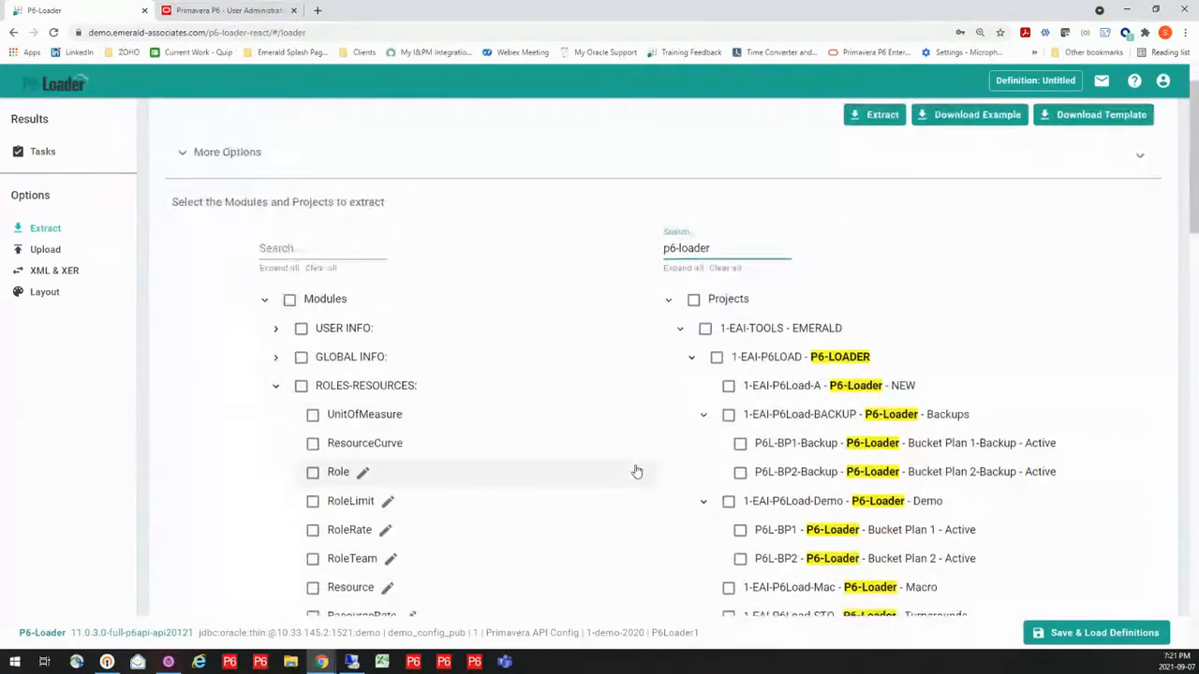
scroll(636, 471, down, 1)
scroll(637, 471, up, 2)
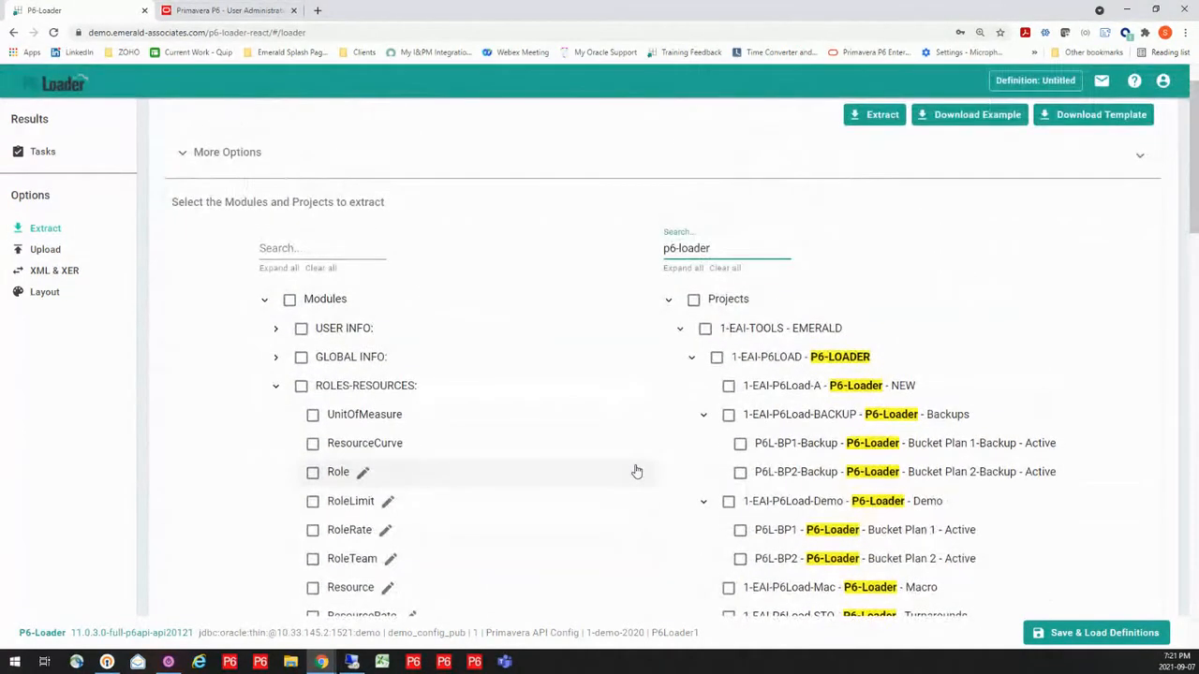
scroll(637, 471, down, 1)
scroll(637, 471, down, 2)
scroll(637, 471, up, 3)
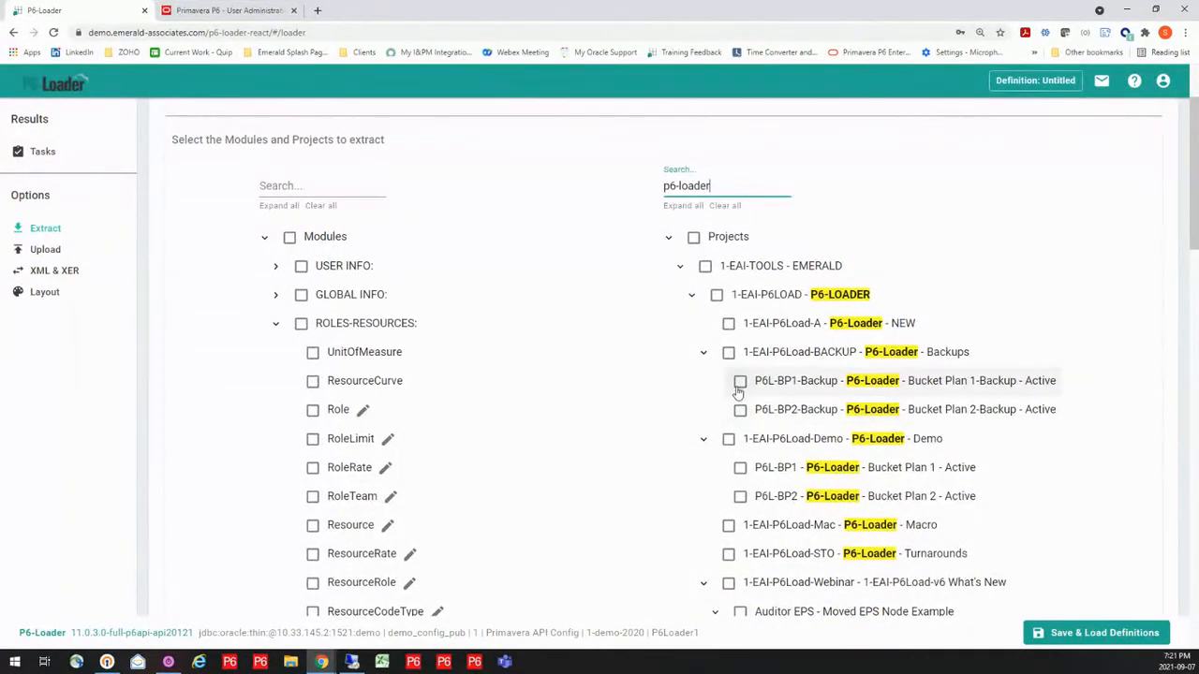
scroll(731, 360, down, 2)
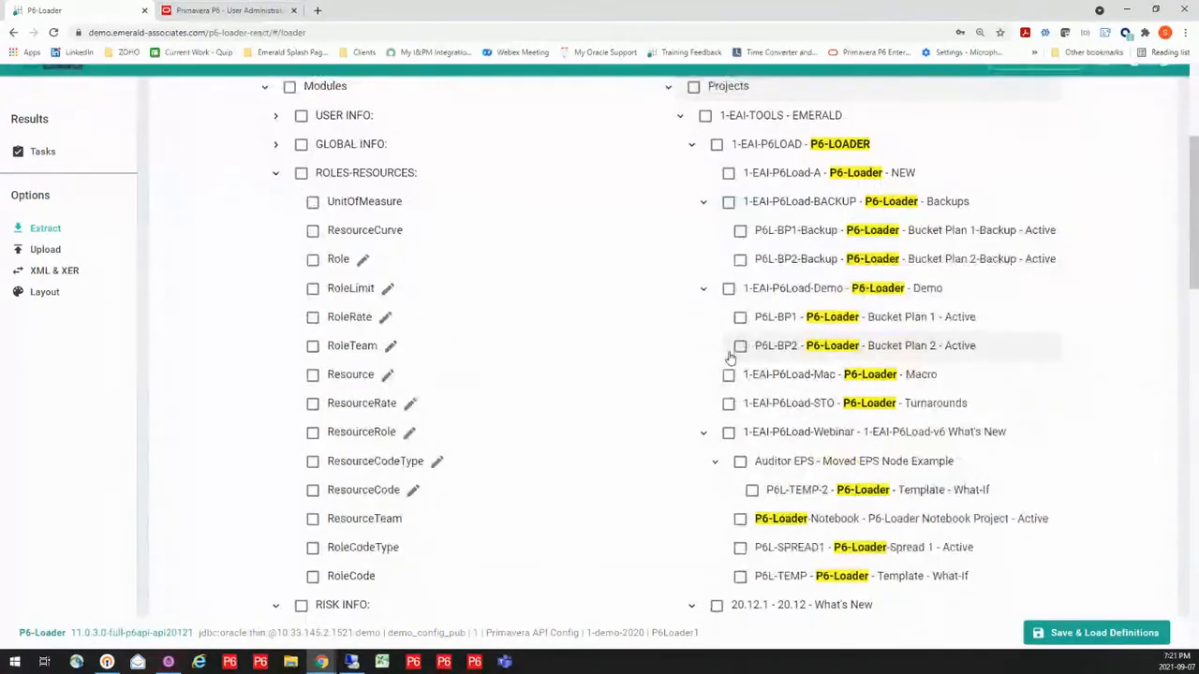
Try selecting the whole 1-EAI-P6Load-Demo node and the P6L-BP2 project alone, clearing each selection again
click(728, 290)
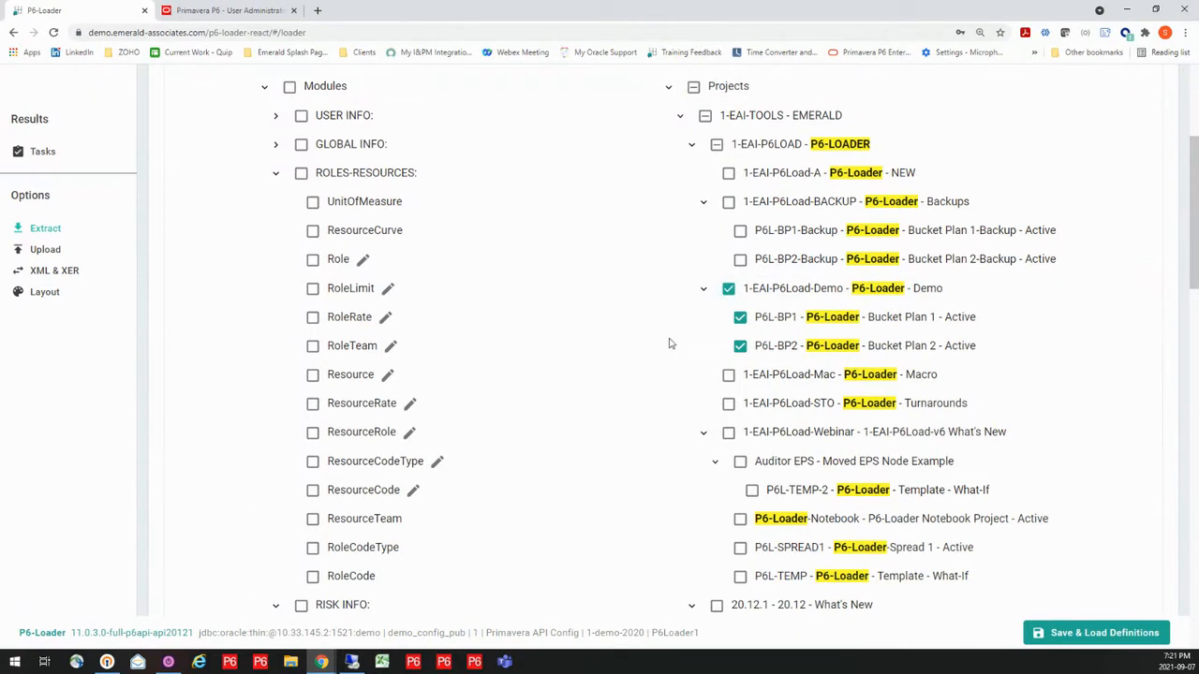
click(728, 288)
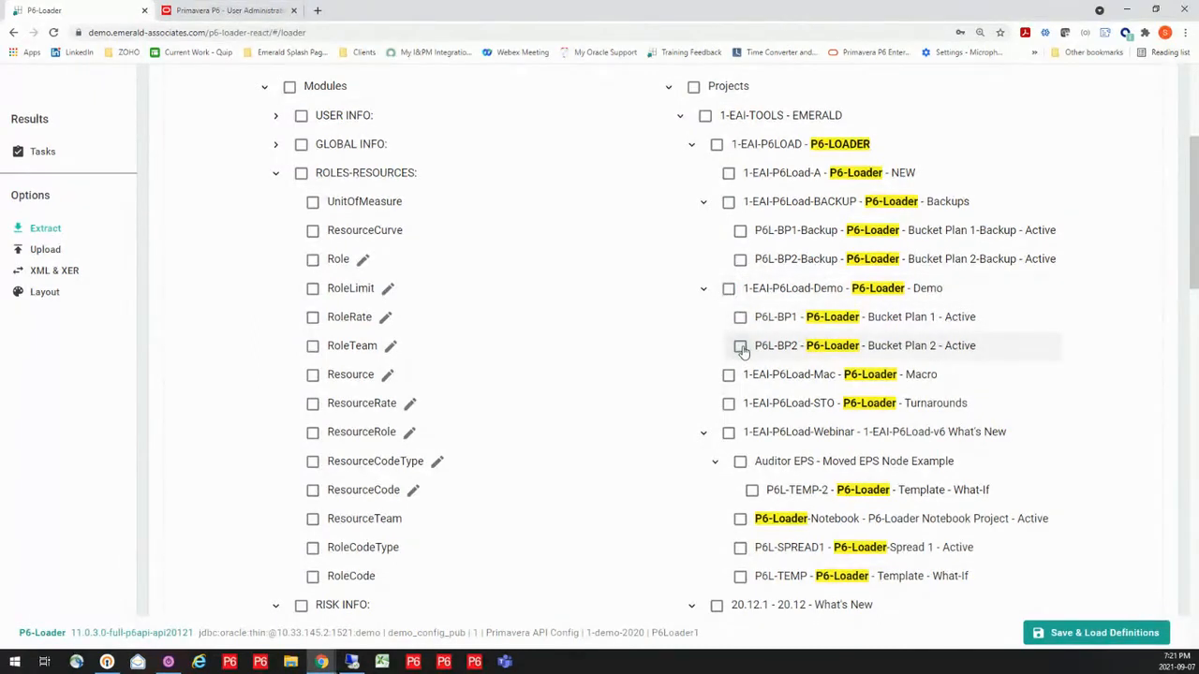
click(740, 347)
click(741, 347)
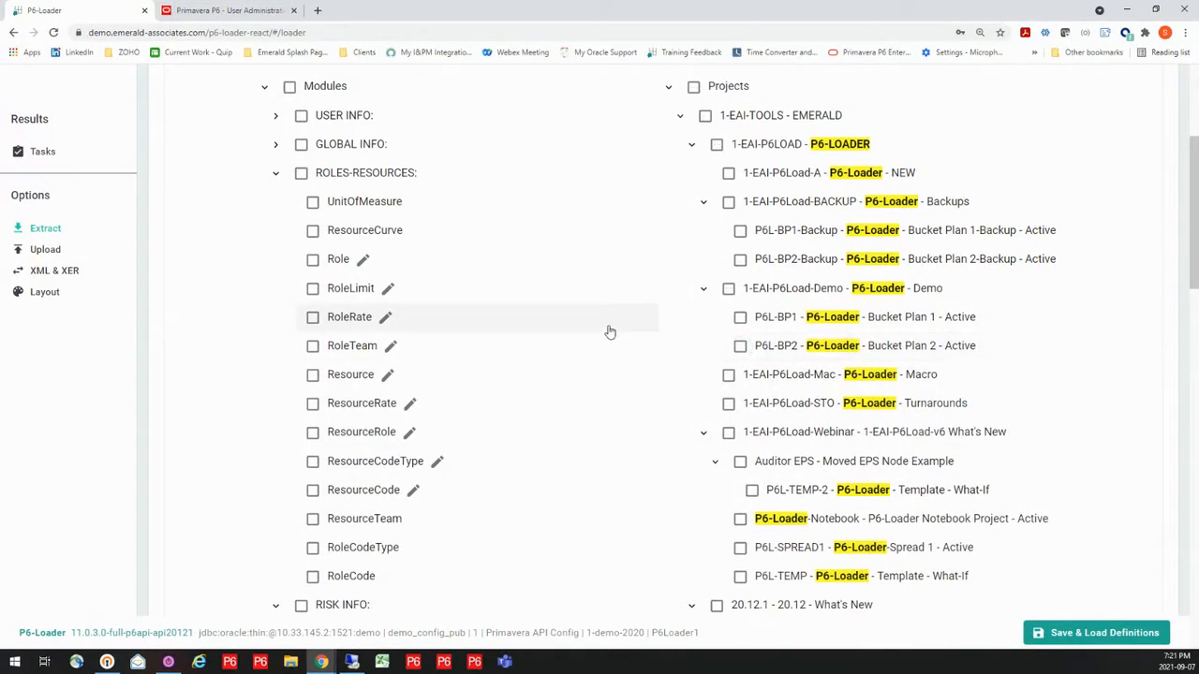
Switch to Primavera P6, view the OBS page, open the Enterprise Project Structure under Projects, and return to P6-Loader
scroll(618, 328, up, 3)
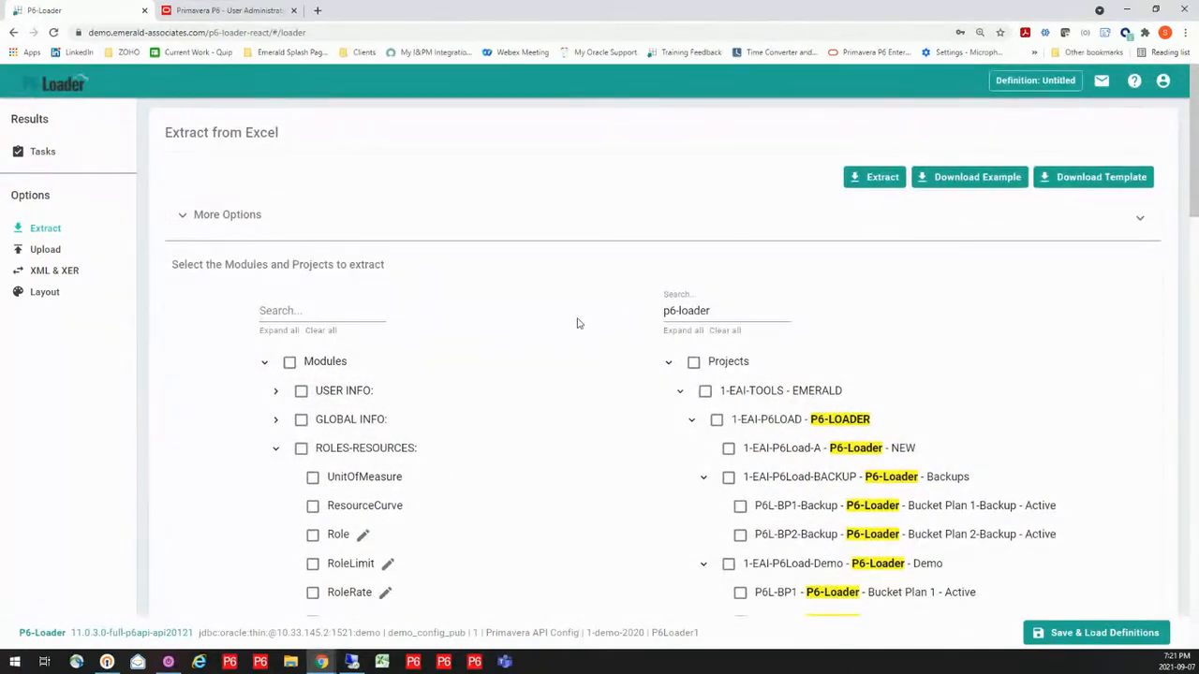
click(324, 311)
click(351, 662)
click(229, 10)
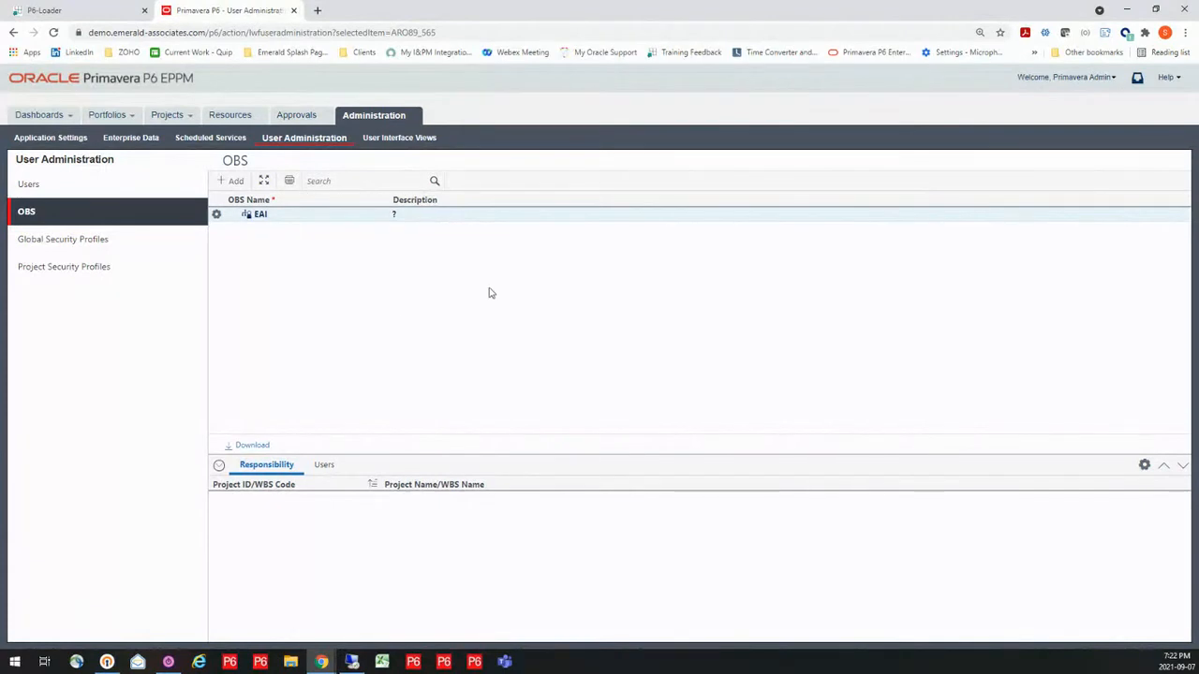
click(172, 121)
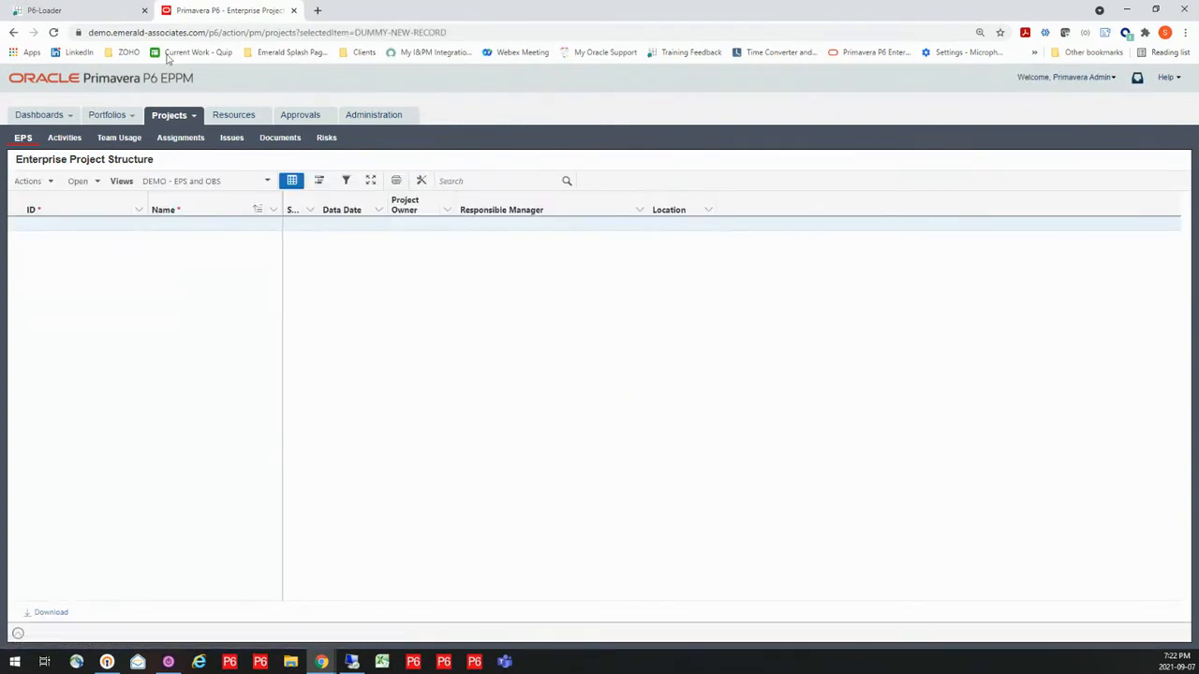
click(103, 13)
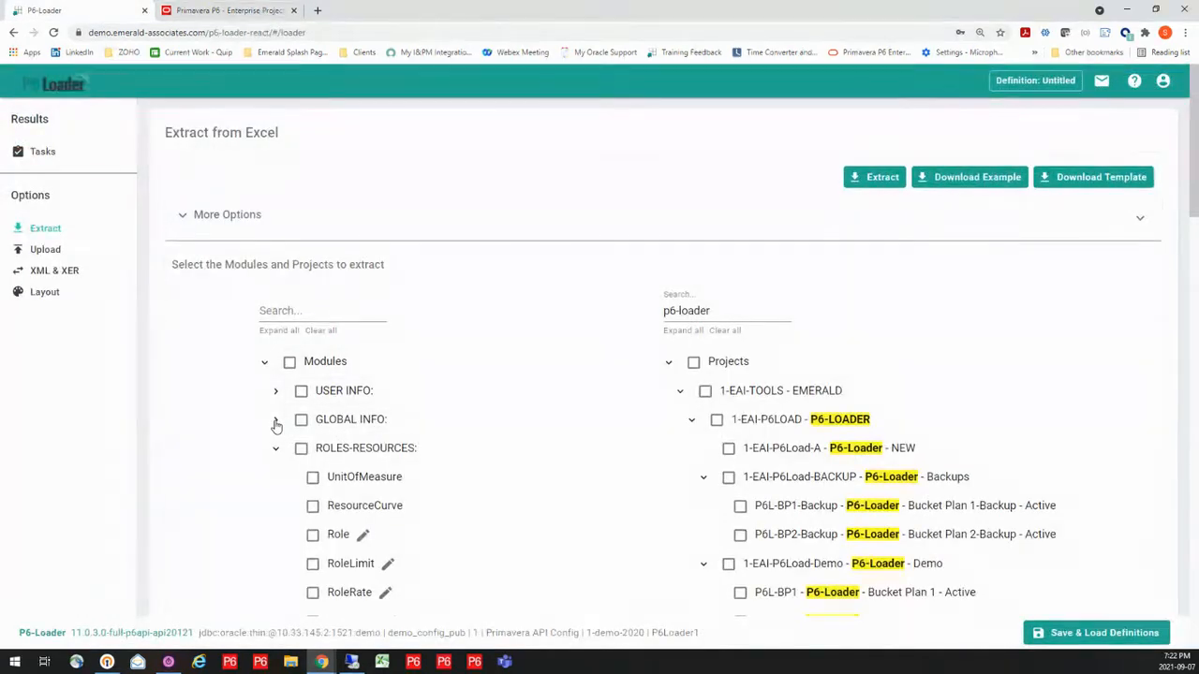
Select the OBS and EPS modules under GLOBAL INFO and run the extraction
click(721, 310)
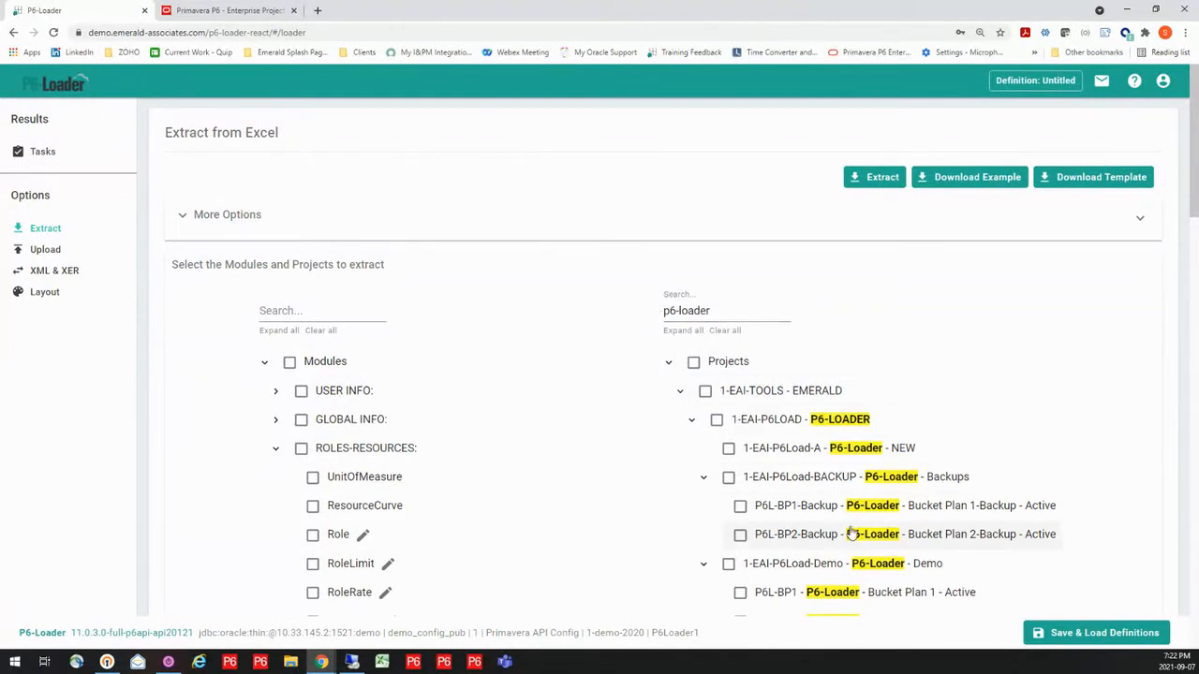
click(275, 420)
click(312, 449)
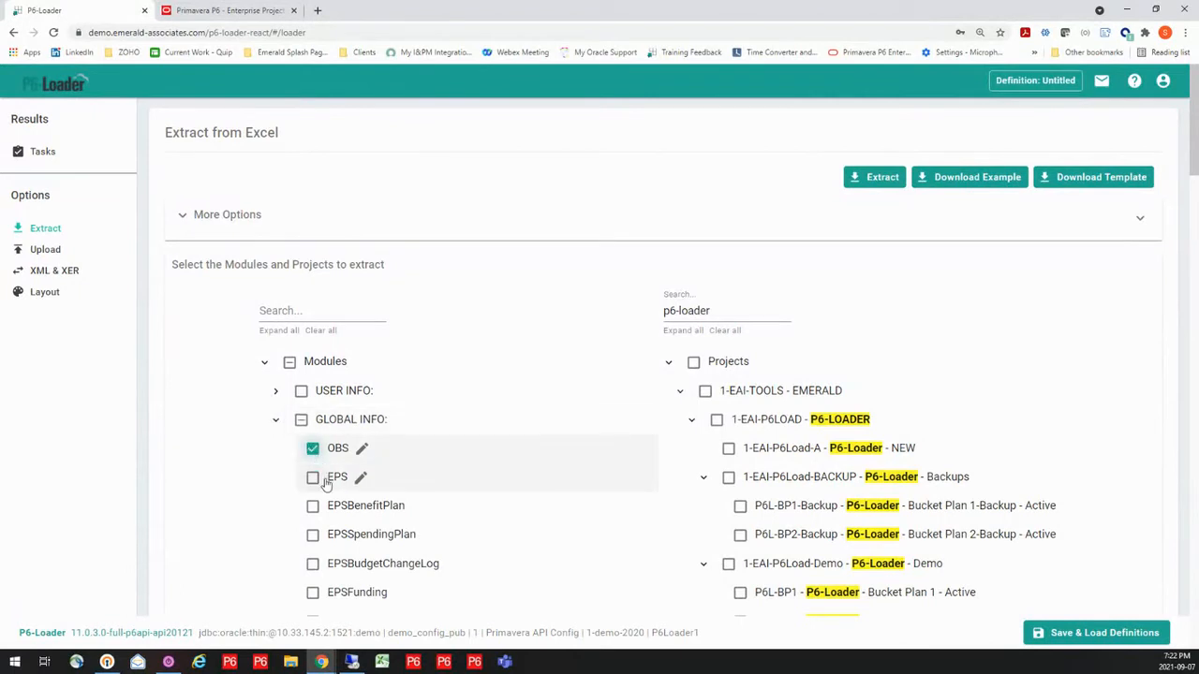
click(312, 478)
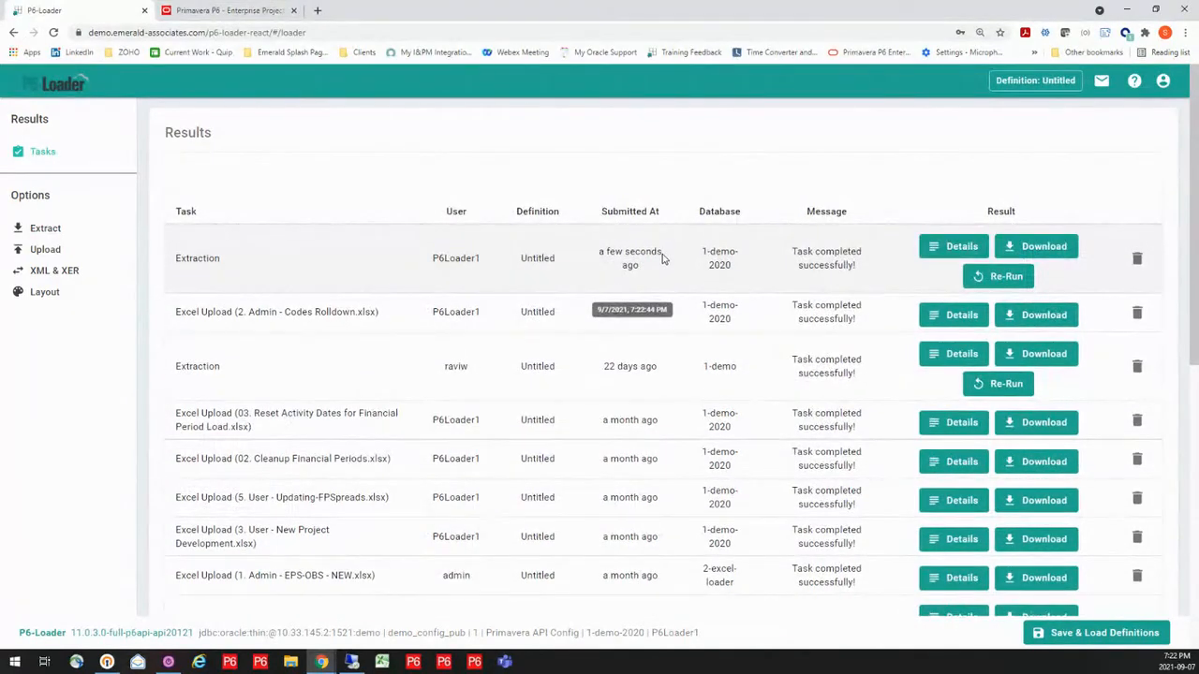
Download the newest extraction result, open it in a maximized Excel window and enable editing
click(1031, 246)
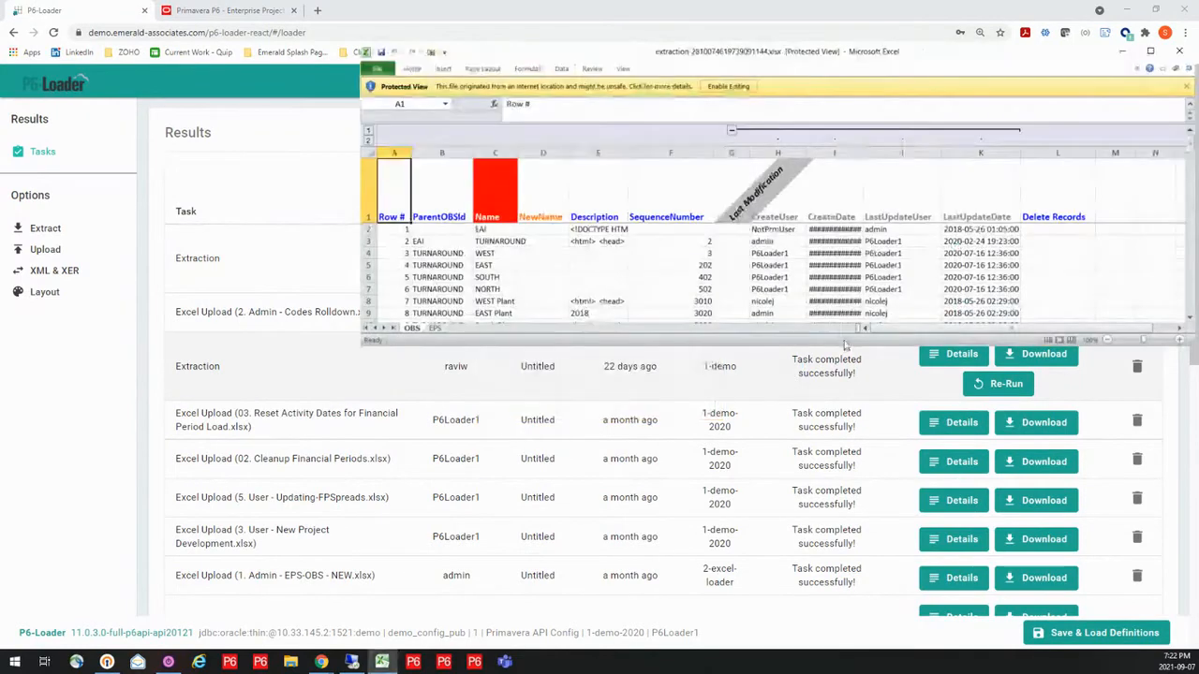
click(1150, 51)
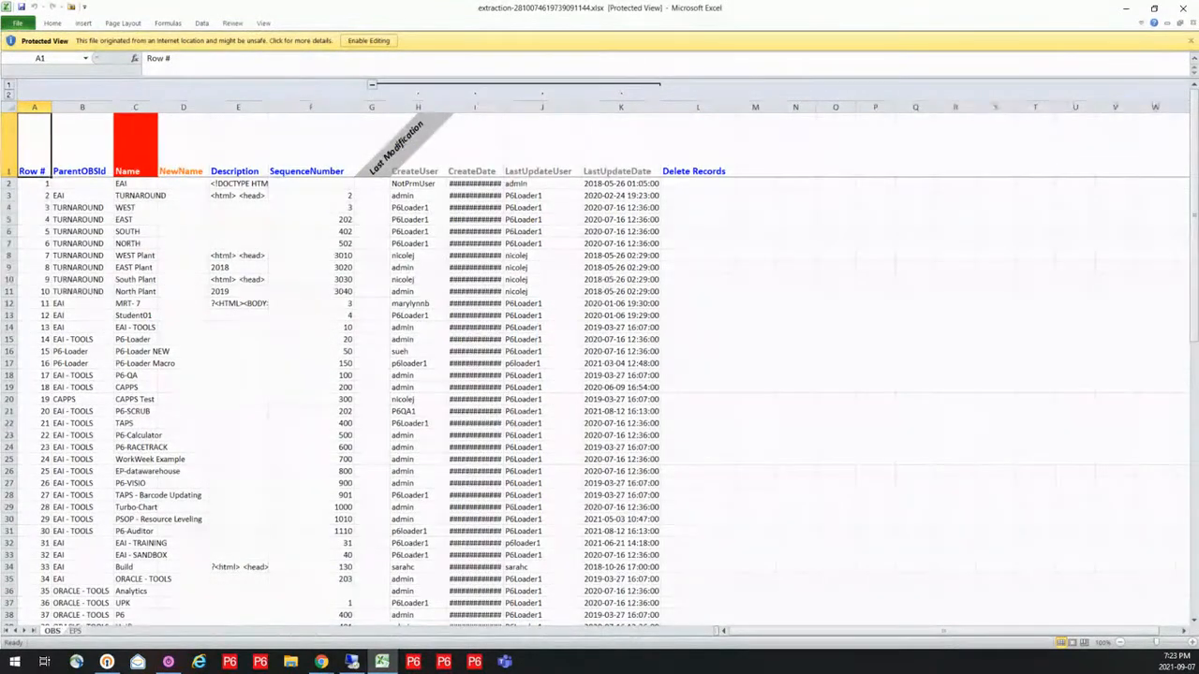
click(291, 662)
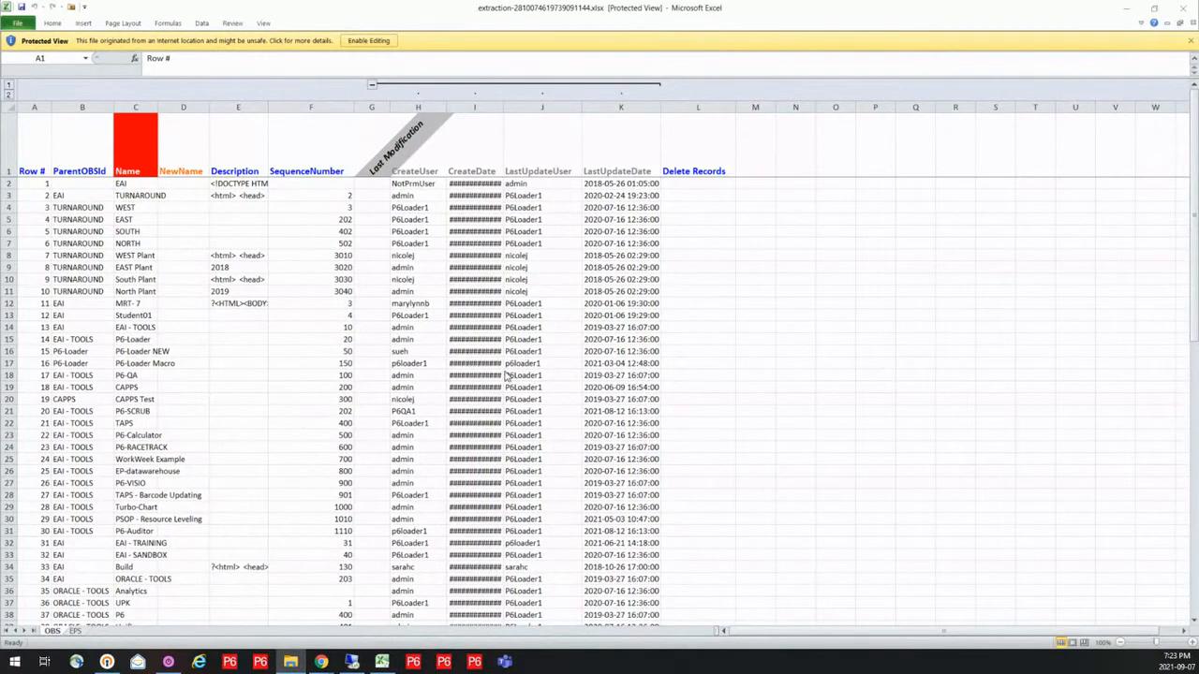
click(363, 44)
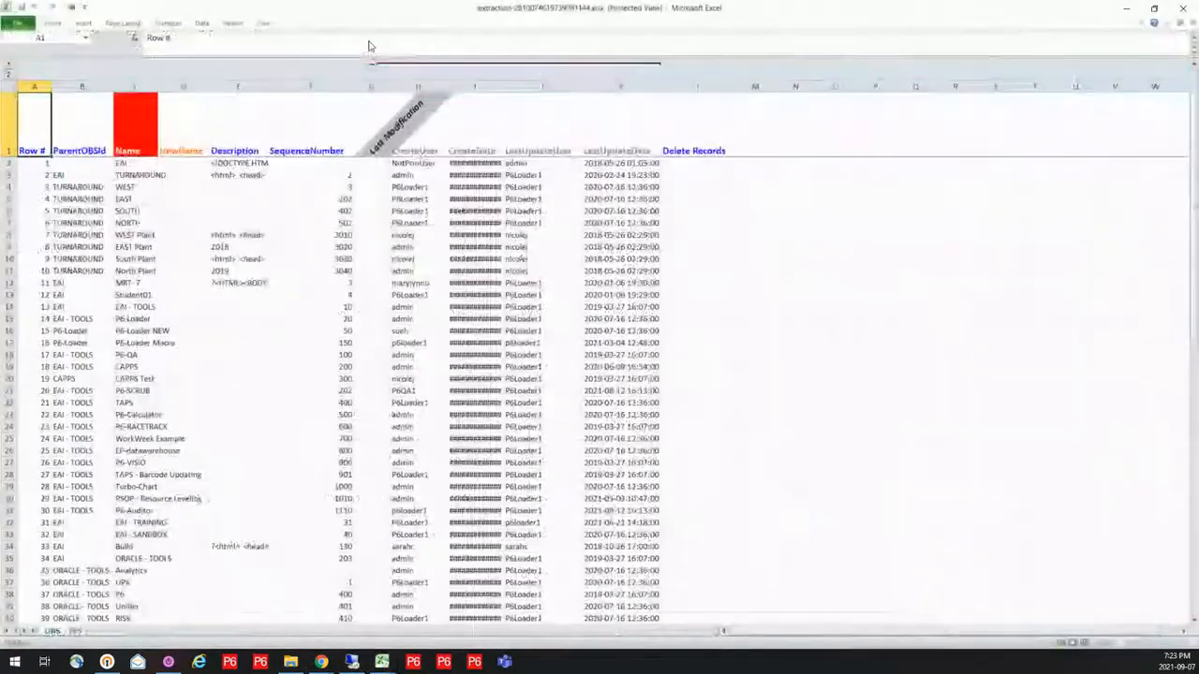
click(370, 41)
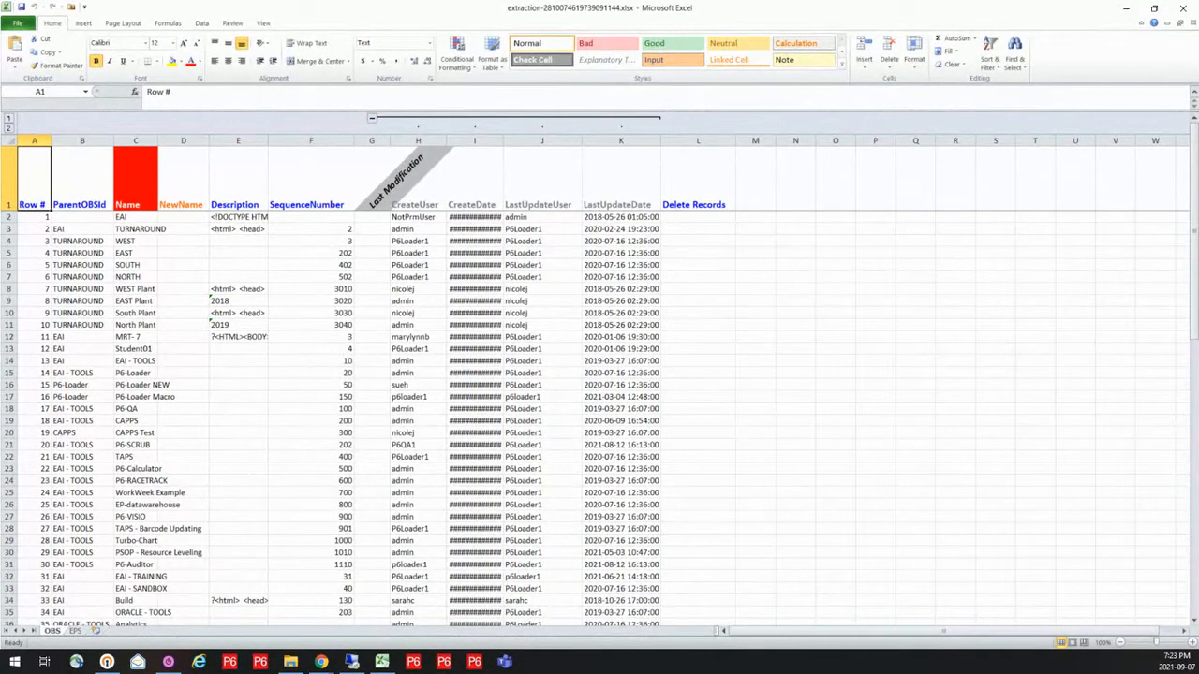
key(alt+Tab)
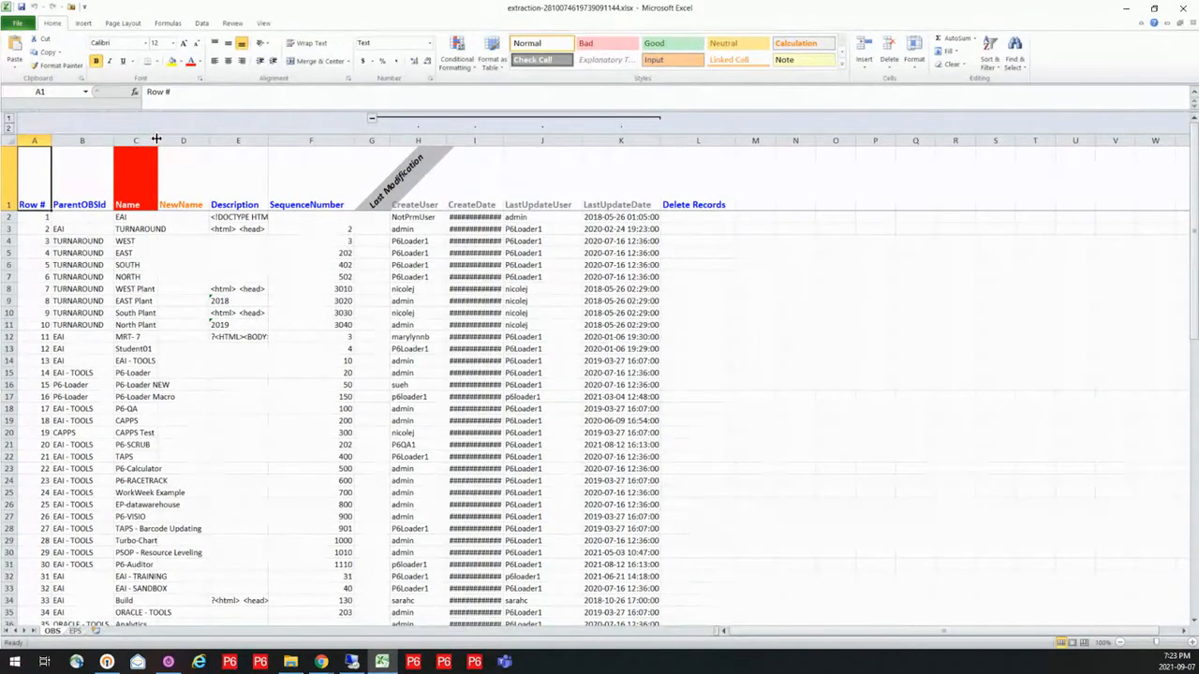
Fit the Name column to its contents on the OBS sheet and examine the Name and NewName headers
double_click(157, 141)
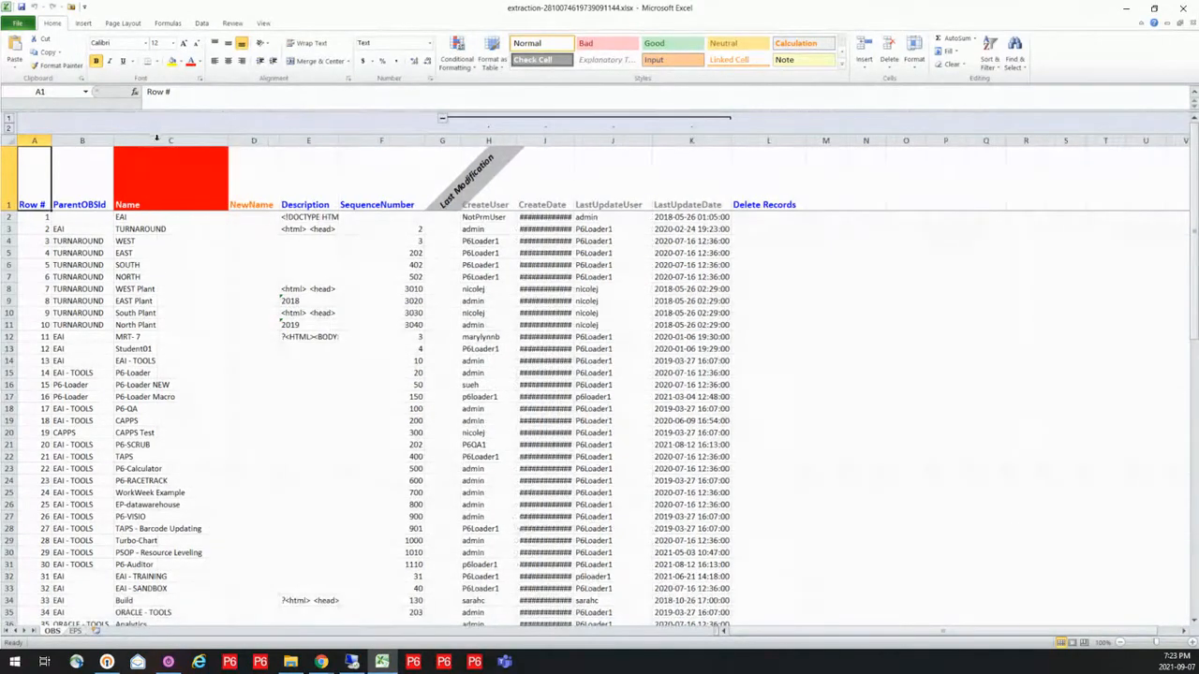
click(179, 185)
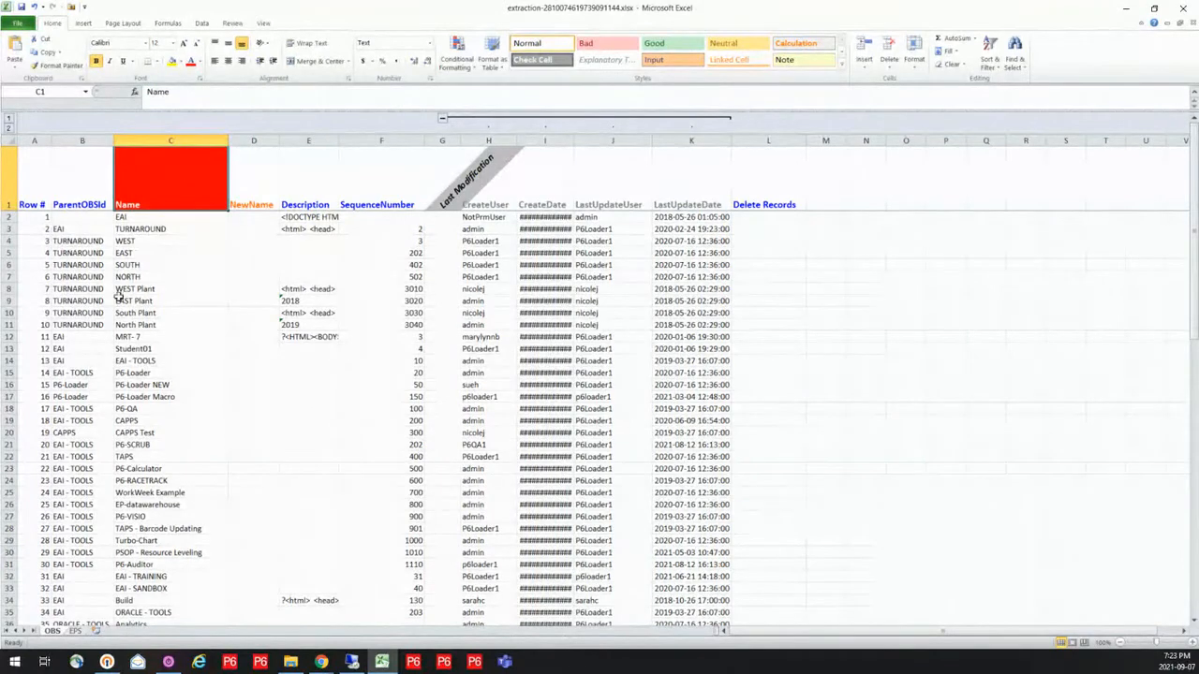
click(58, 635)
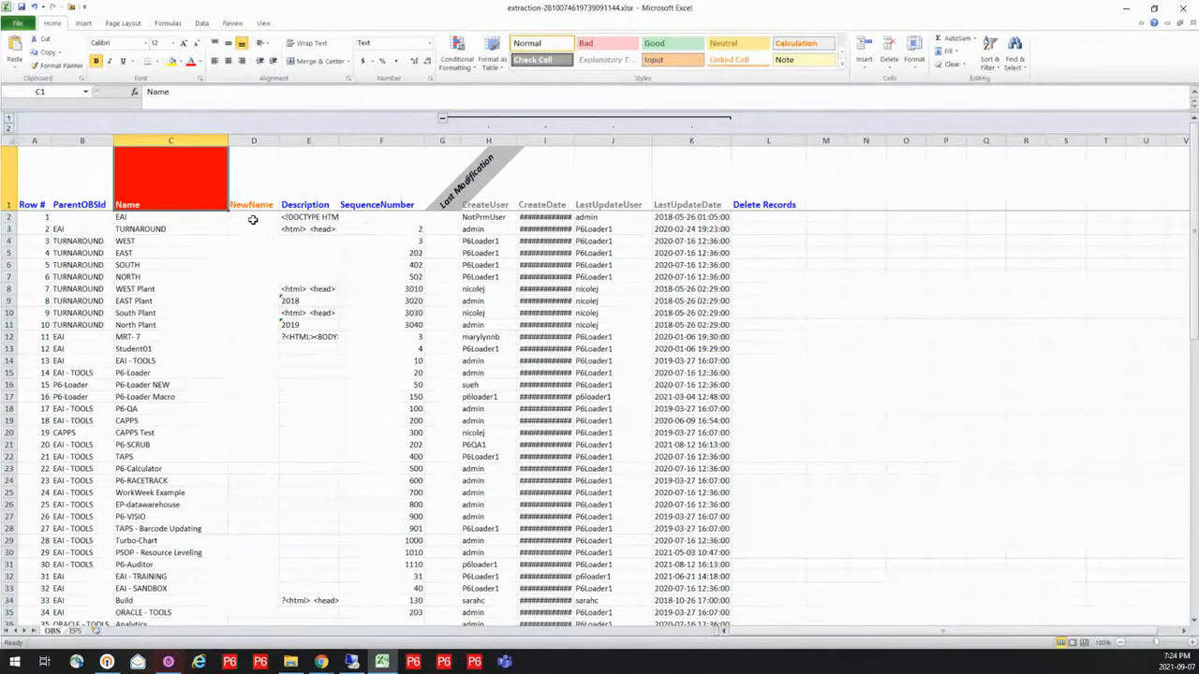
click(256, 183)
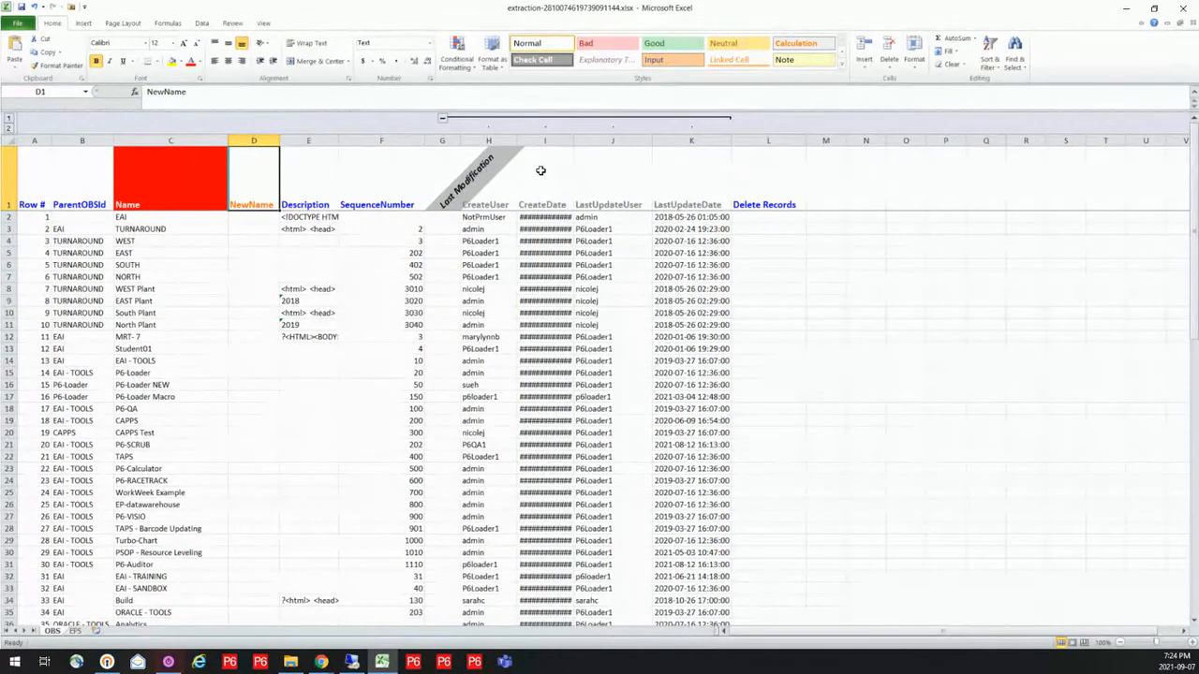
Fit the CreateDate column on the OBS sheet and delete the columns from Last Modification through LastUpdateDate
double_click(573, 139)
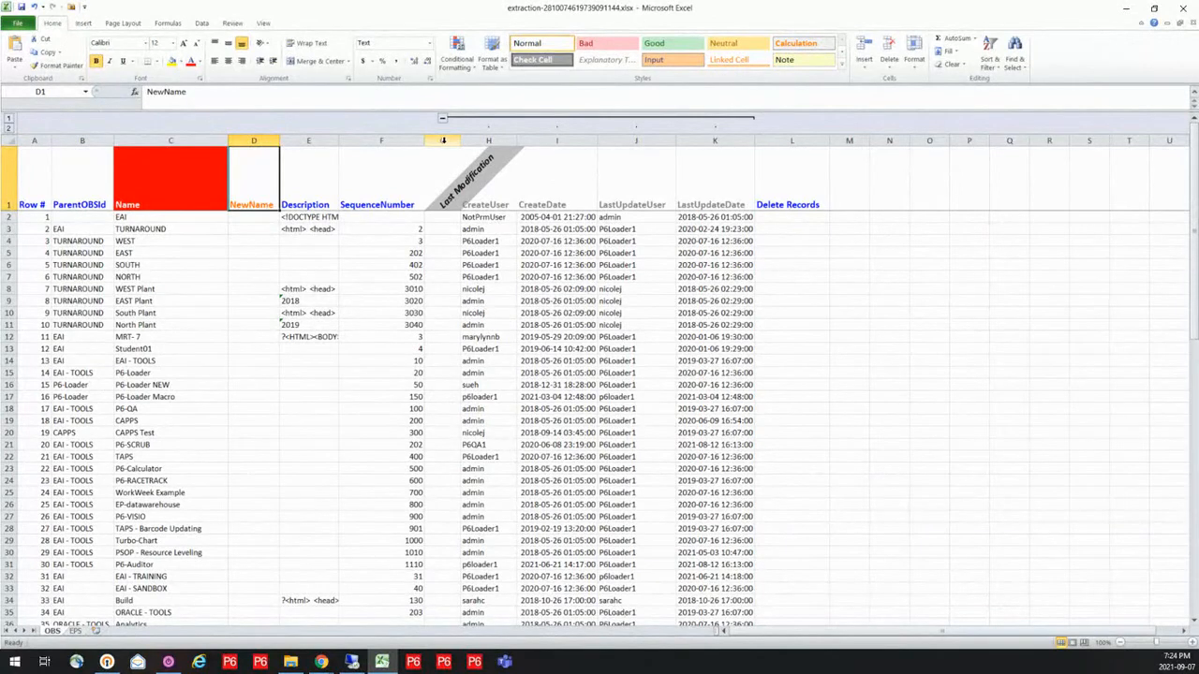
drag(443, 139, 714, 140)
right_click(689, 185)
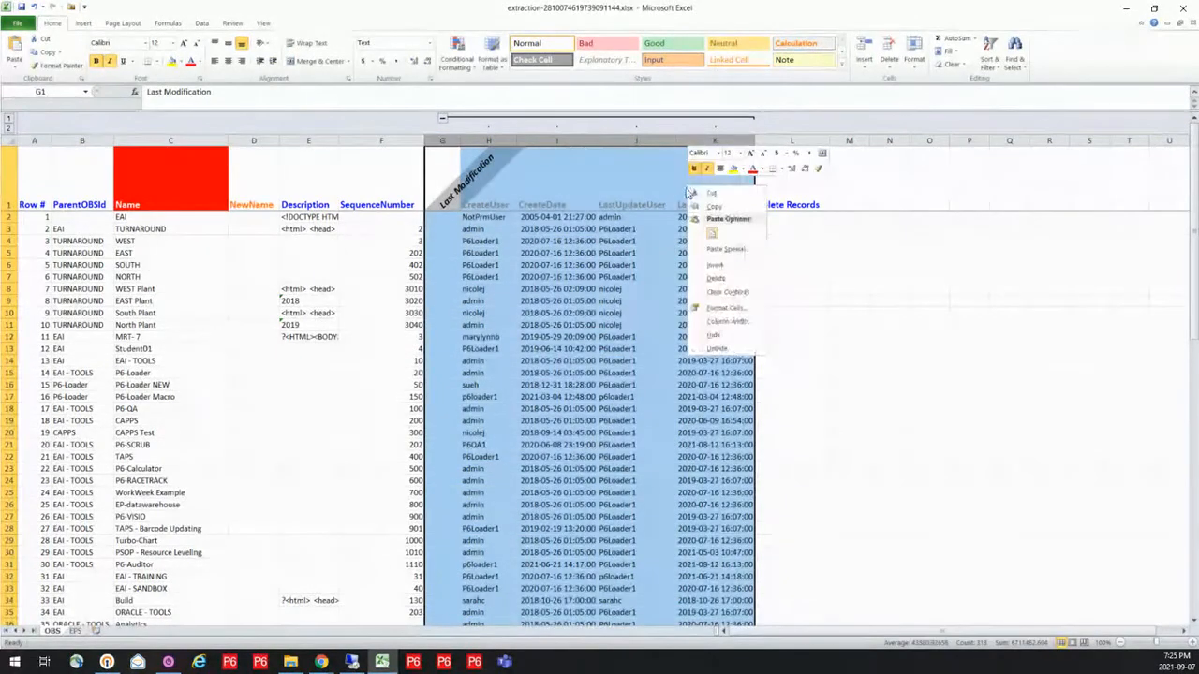
click(715, 278)
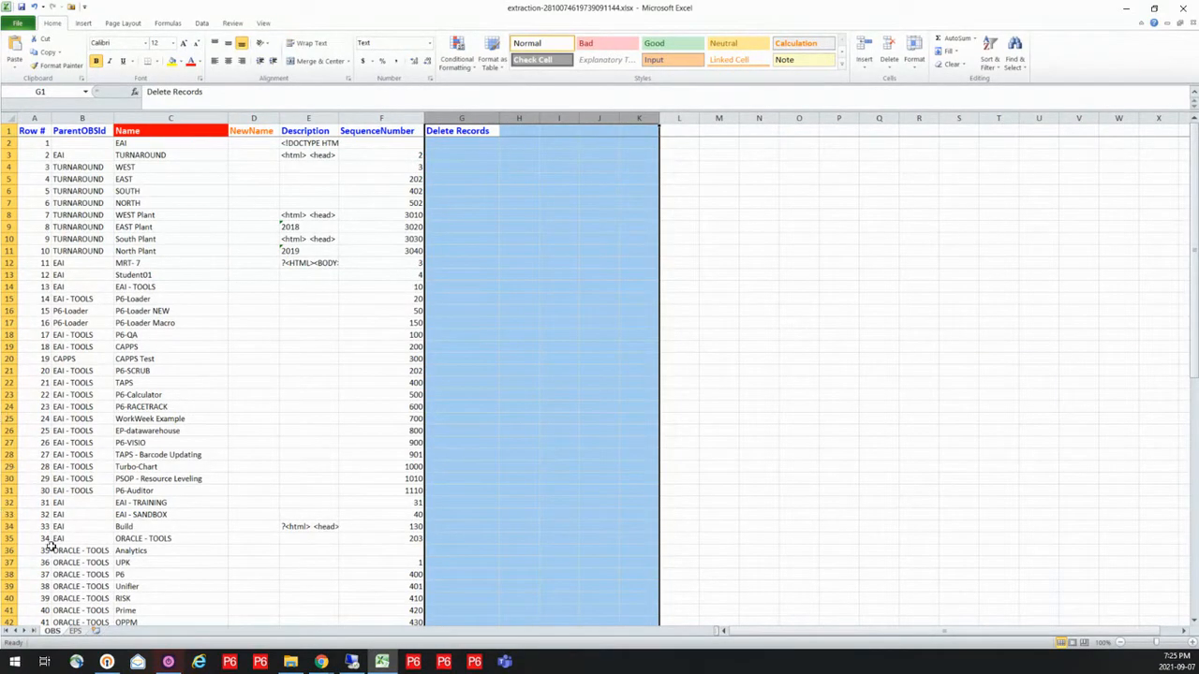
Fit the Id, Name and OBSId columns to their contents on the EPS sheet
click(75, 631)
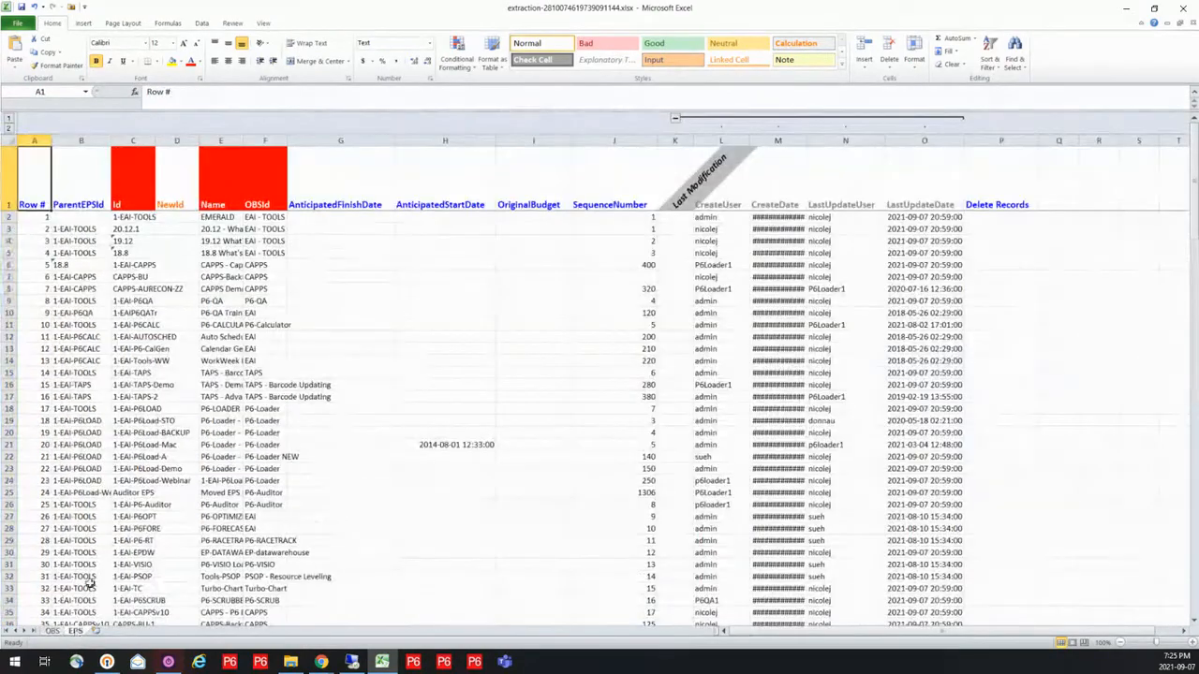
double_click(155, 139)
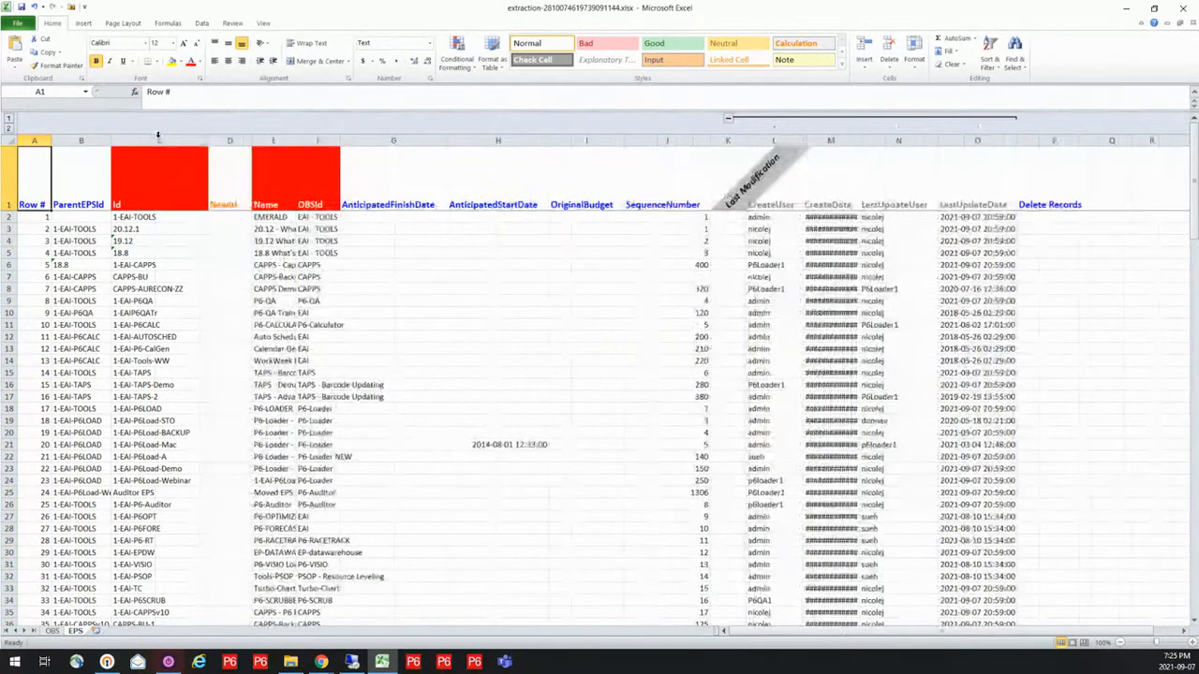
double_click(294, 140)
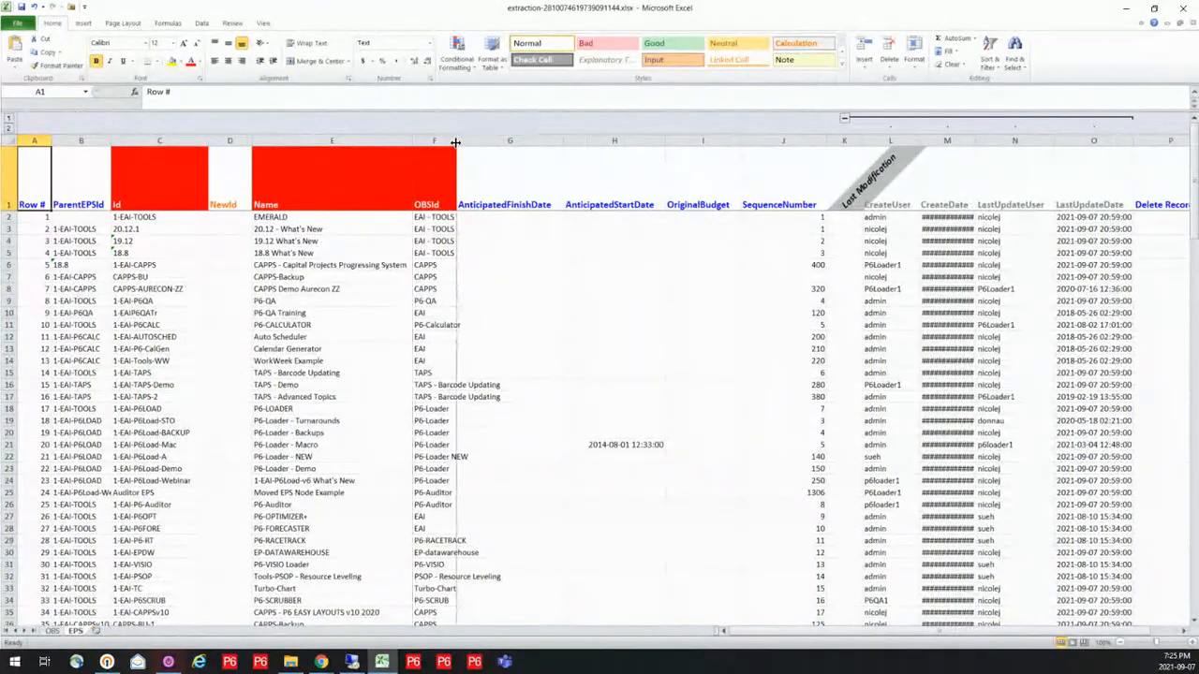
double_click(456, 140)
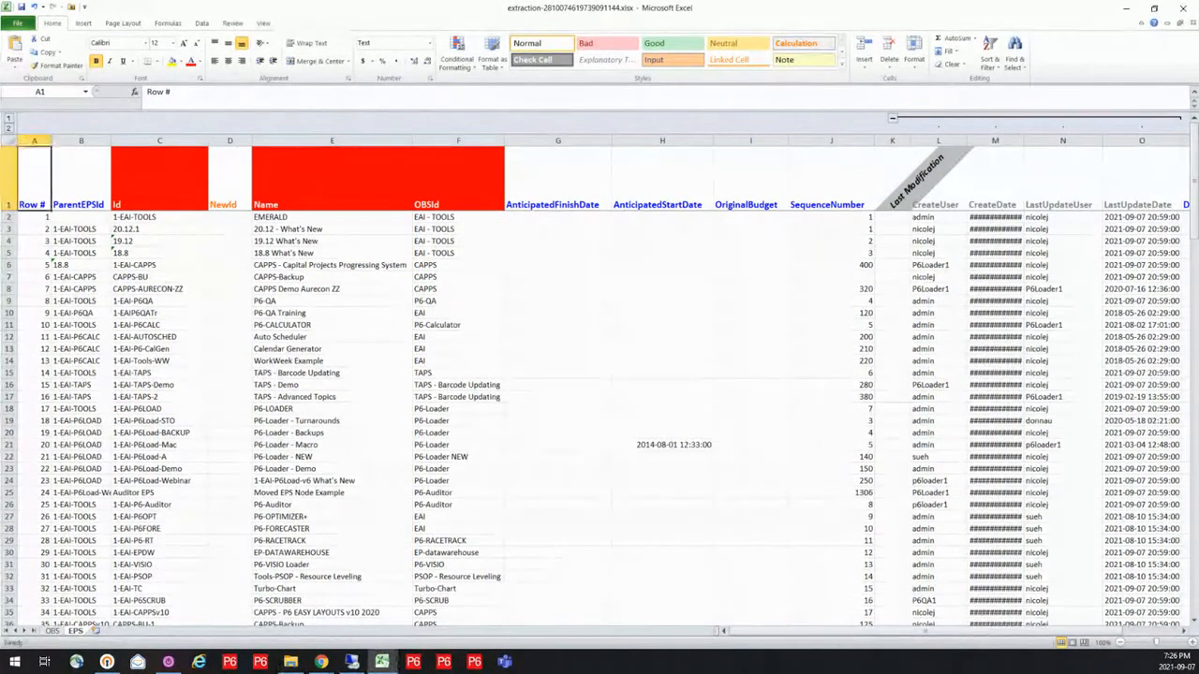
Switch to the 1. Admin - EPS-OBS - NEW.xlsx workbook and show its OBS sheet
key(alt+Tab)
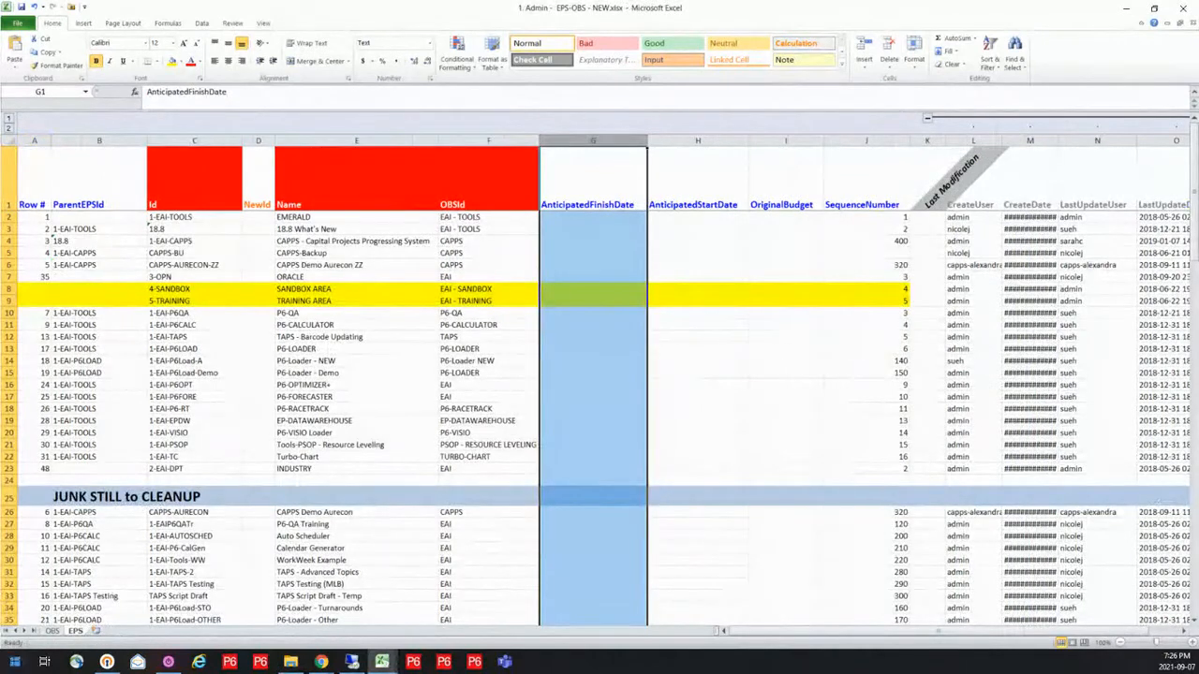
click(52, 631)
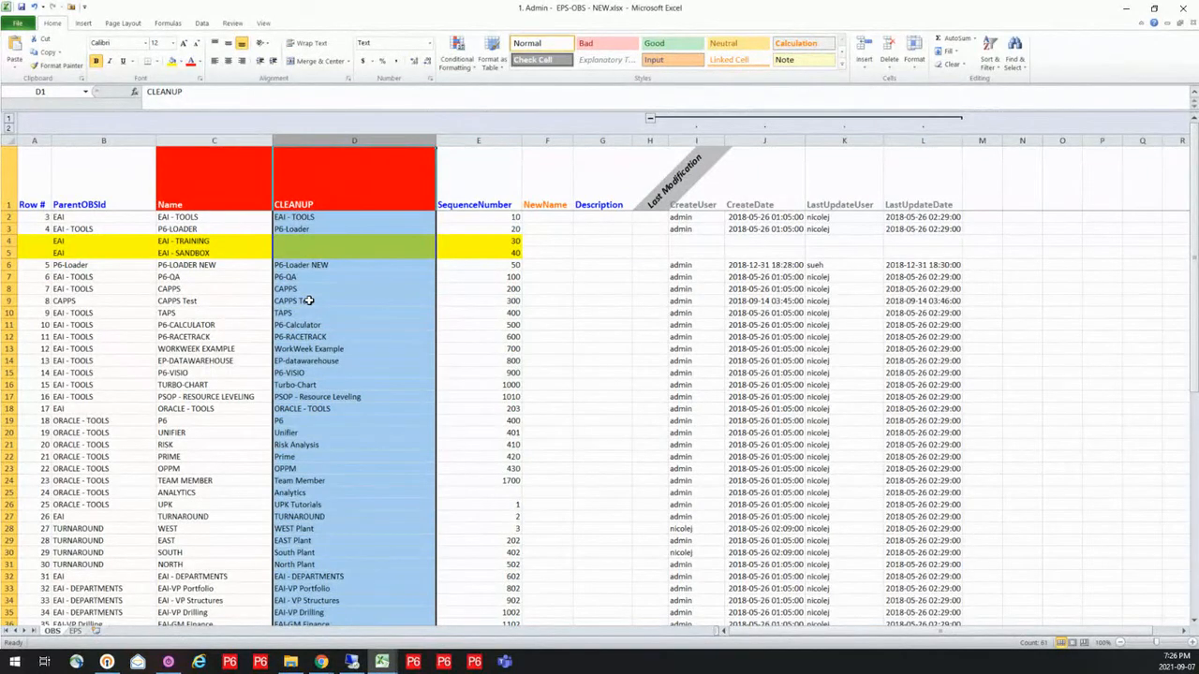
Examine the CLEANUP header on the OBS sheet and, on the EPS sheet, the Id column, the sandbox and training rows, and the junk-section separator
click(344, 181)
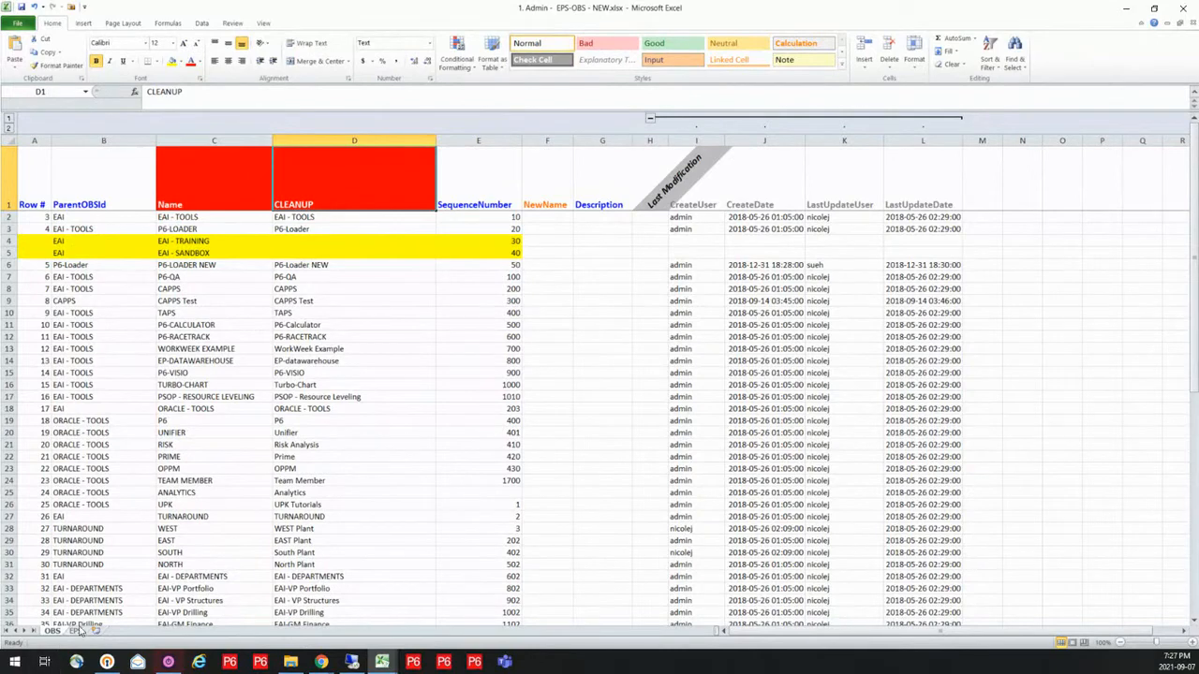
click(76, 631)
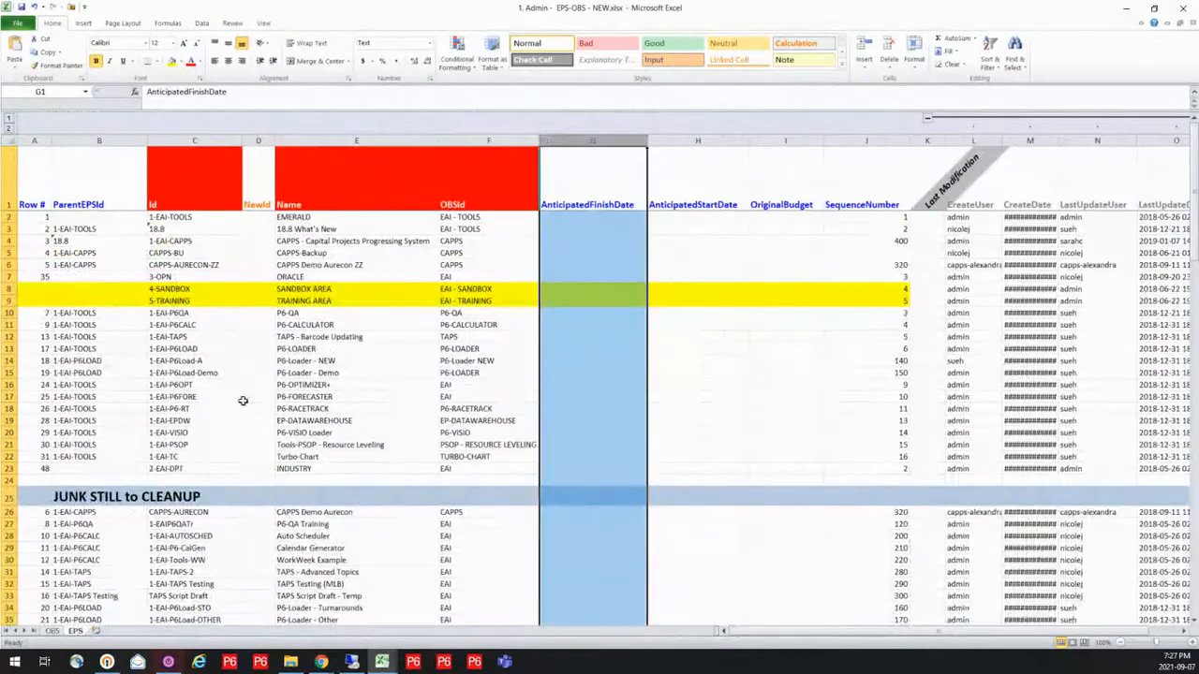
click(220, 334)
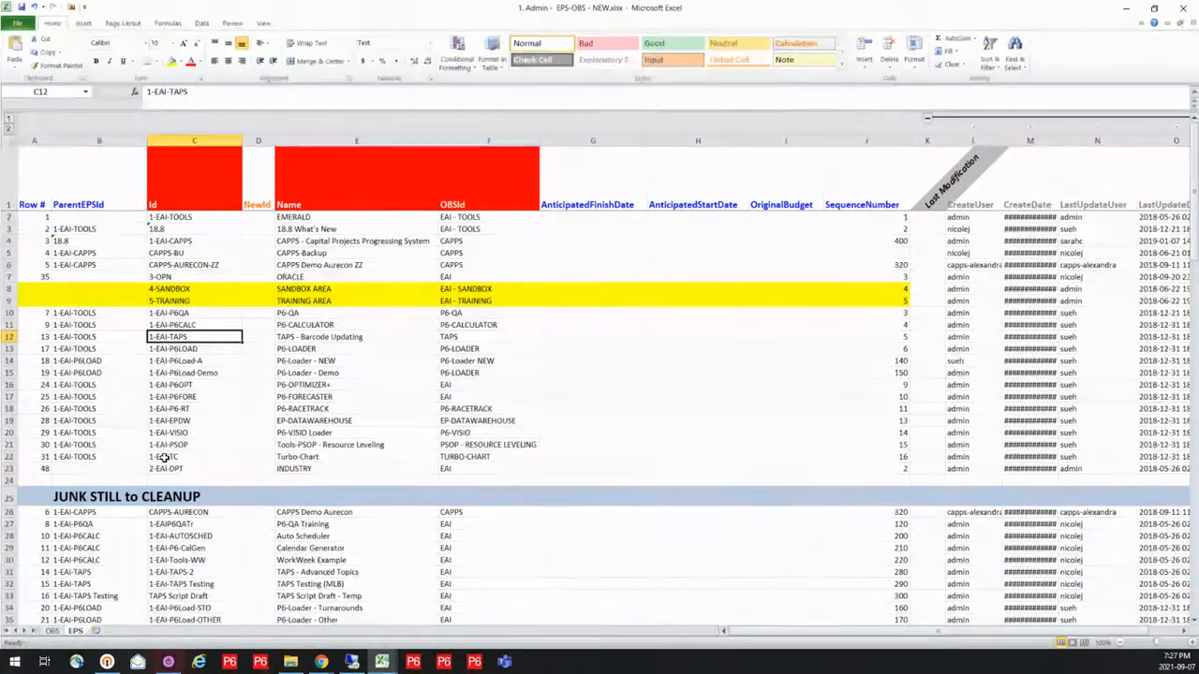
drag(9, 288, 12, 300)
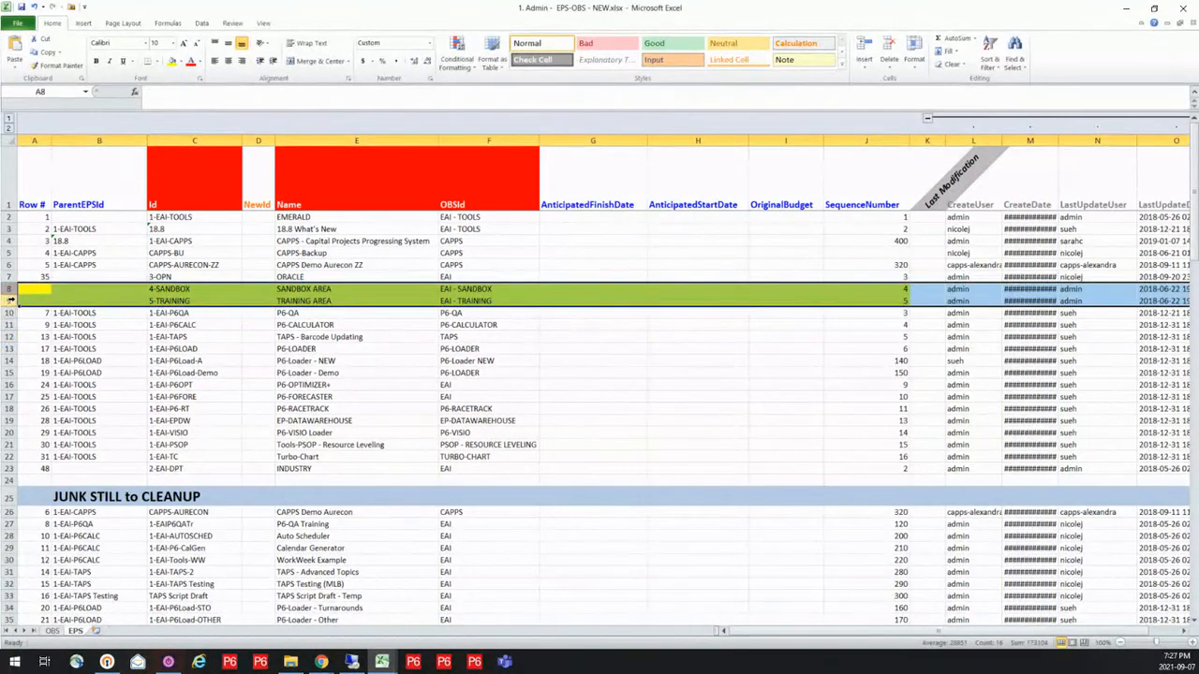
click(21, 482)
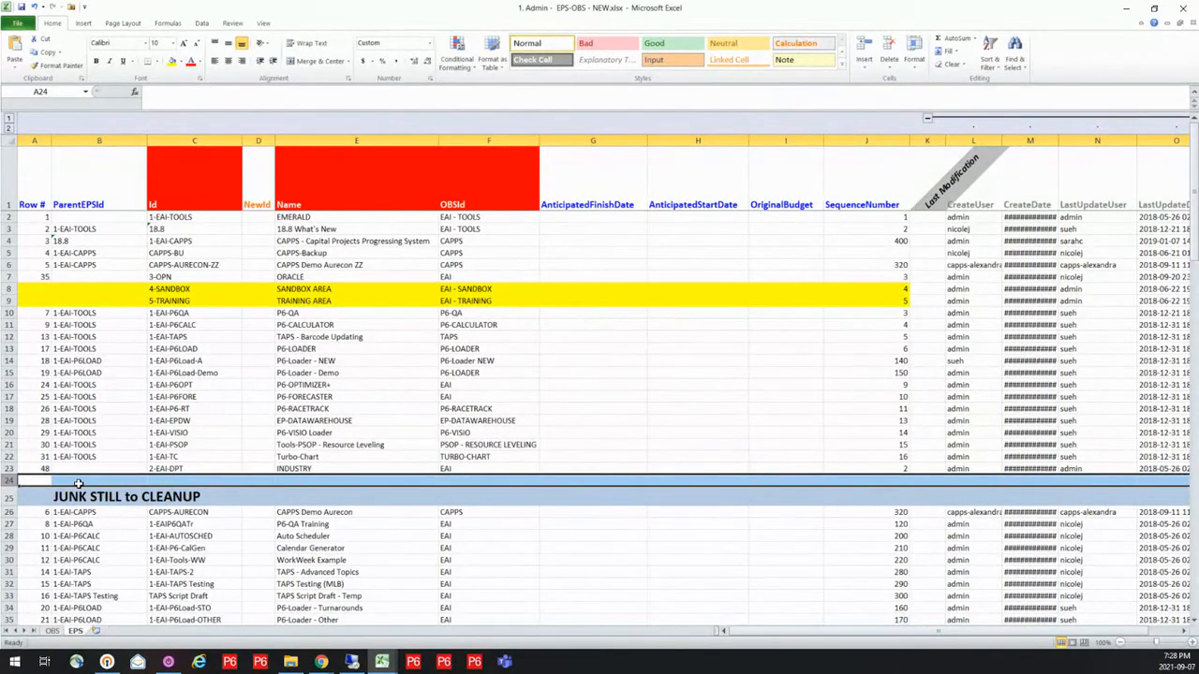
Switch to P6-Loader in Chrome and log out of the current account
click(315, 664)
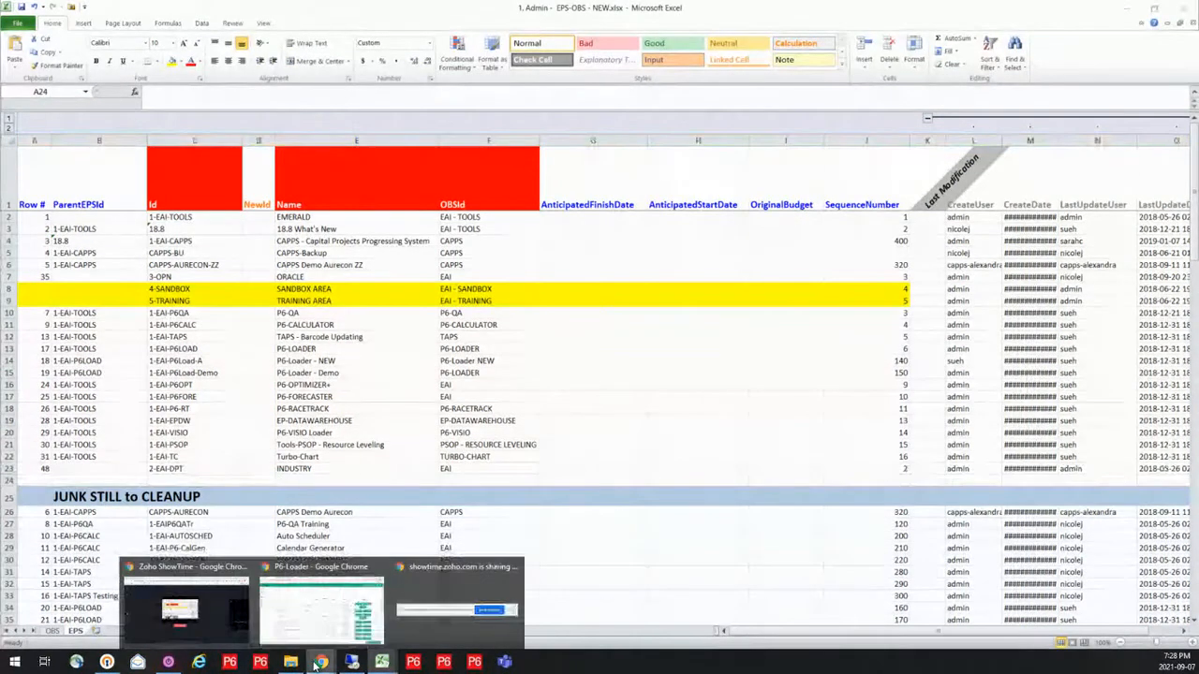
click(321, 609)
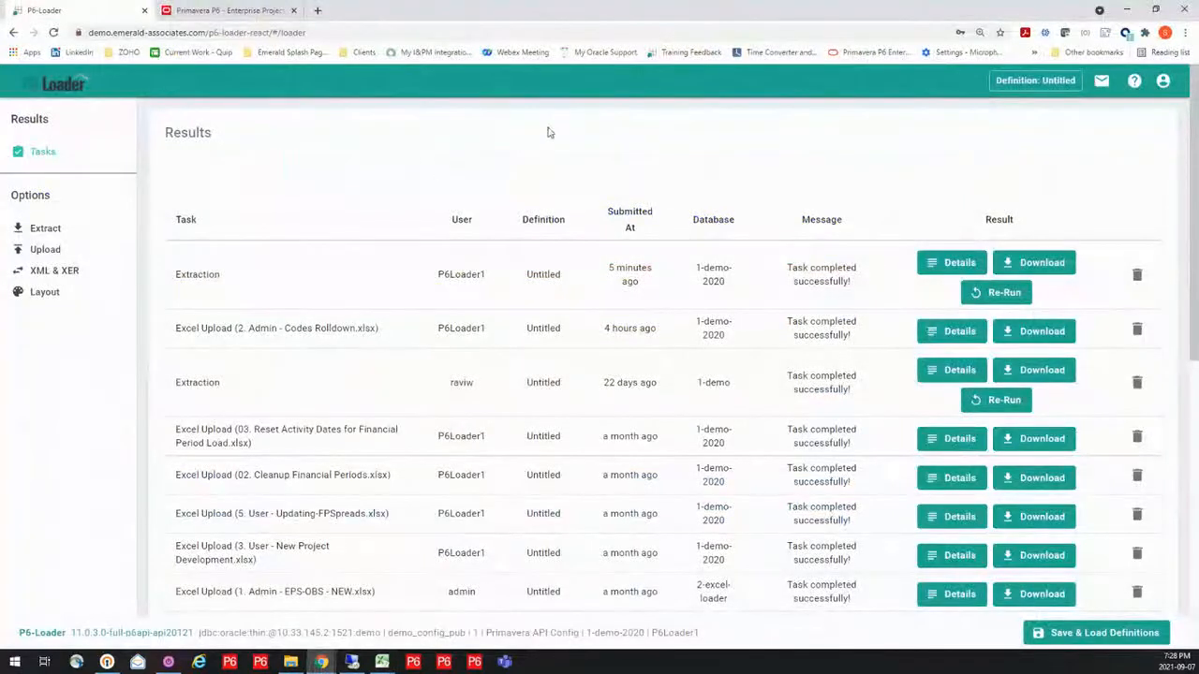
click(1162, 82)
click(1150, 169)
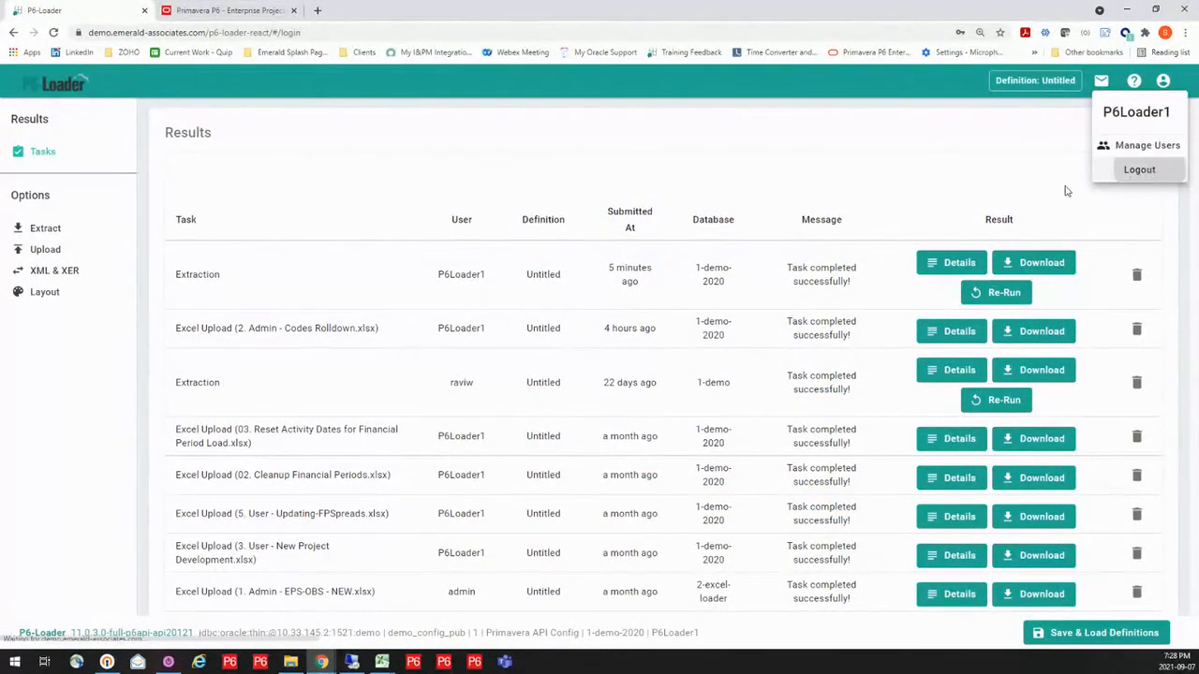
Sign in to the 2-excel-loader database with the saved admin username and account password
click(720, 217)
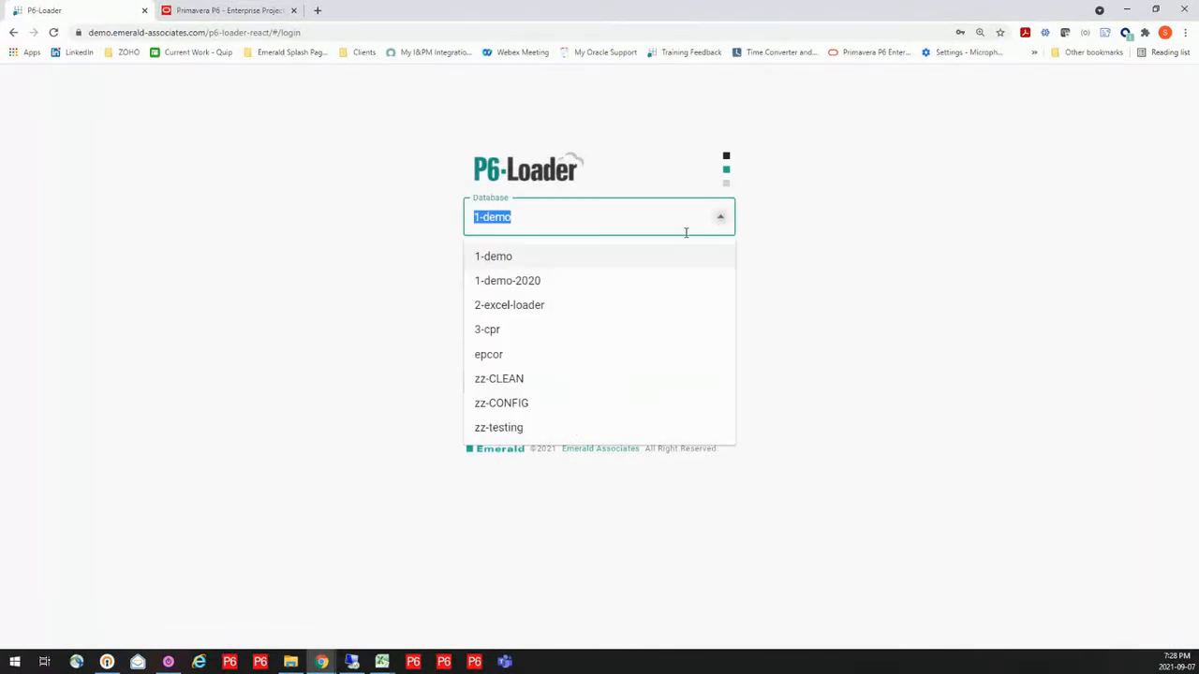
click(567, 307)
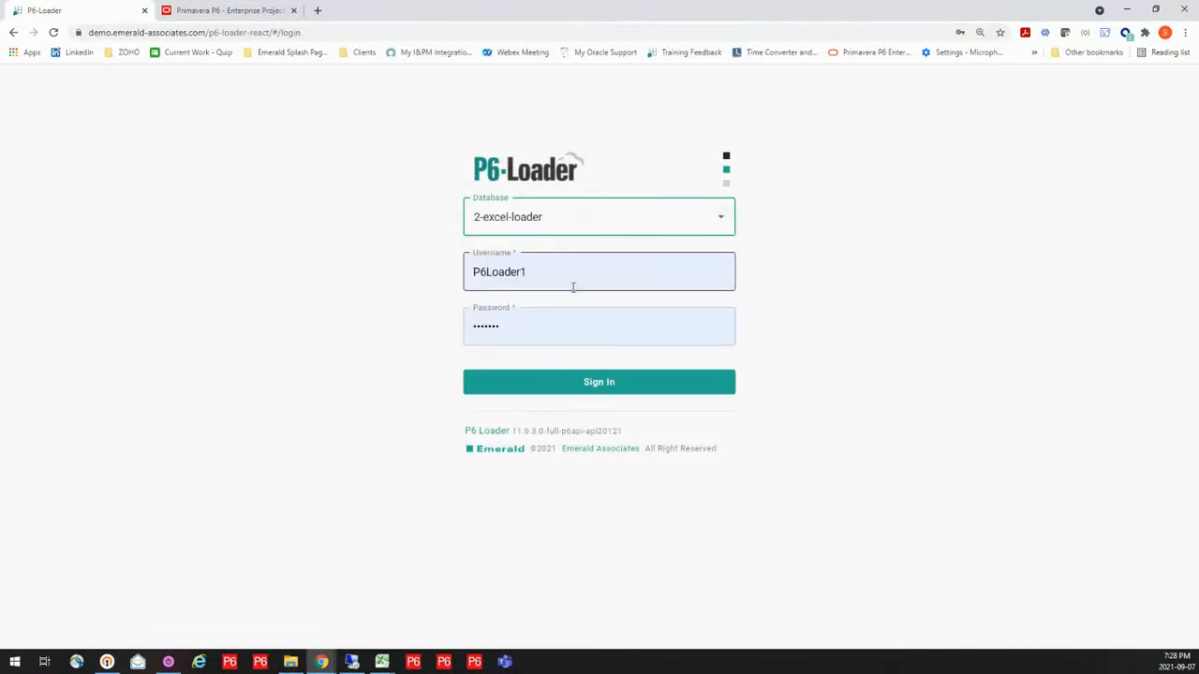
click(569, 275)
click(504, 354)
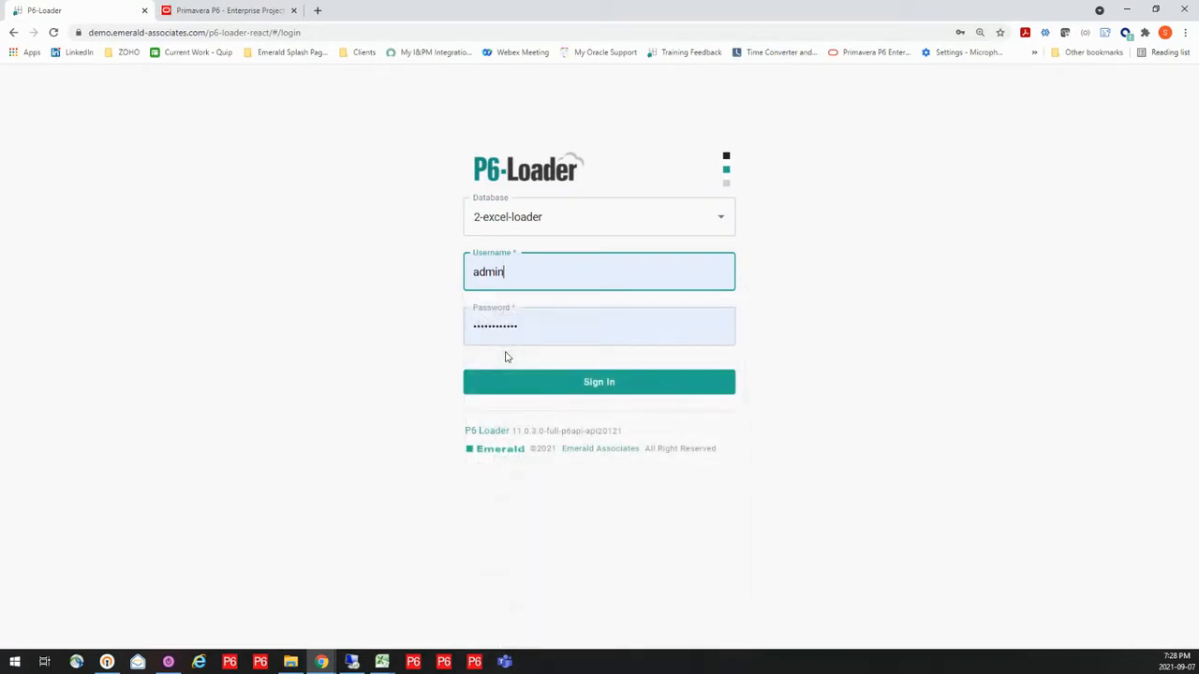
click(598, 387)
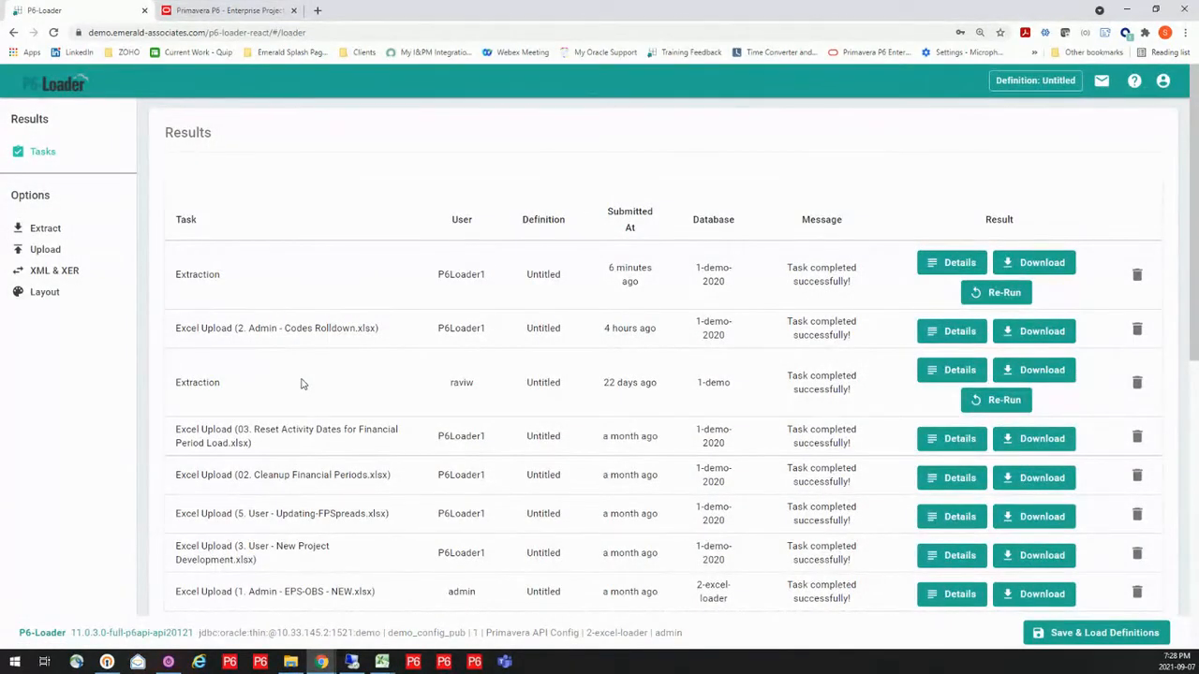
Upload 1. Admin - EPS-OBS - NEW.xlsx from the 1. Demo Files folder without enabling deletes
click(44, 250)
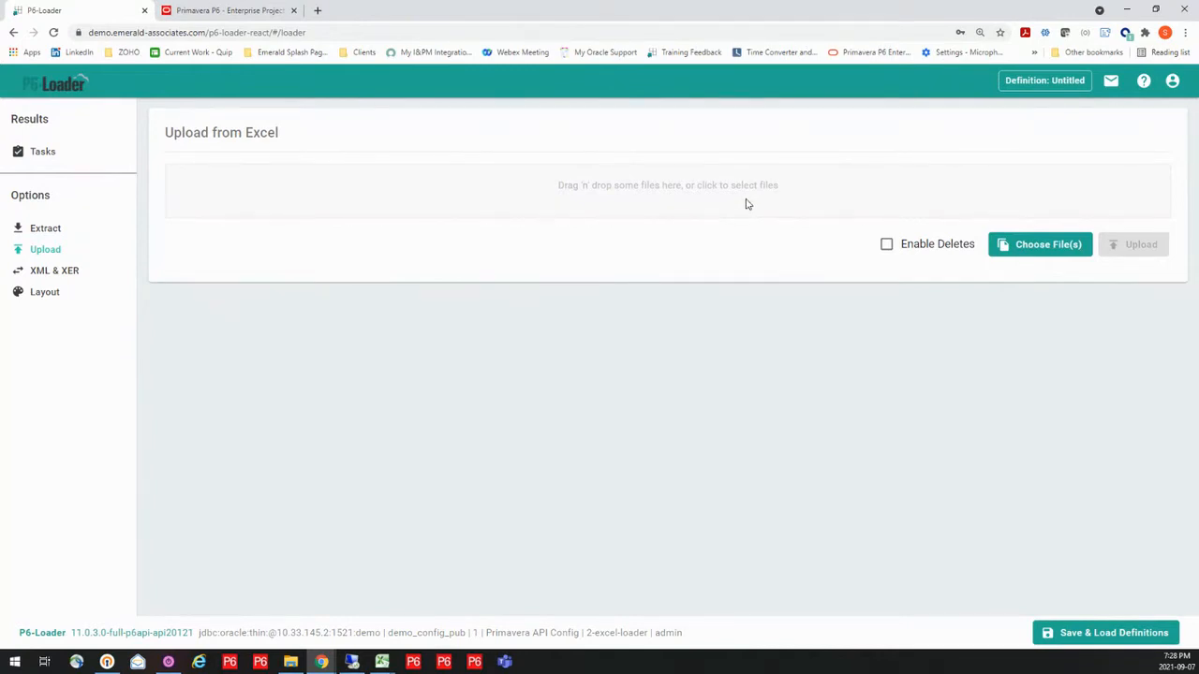
click(734, 197)
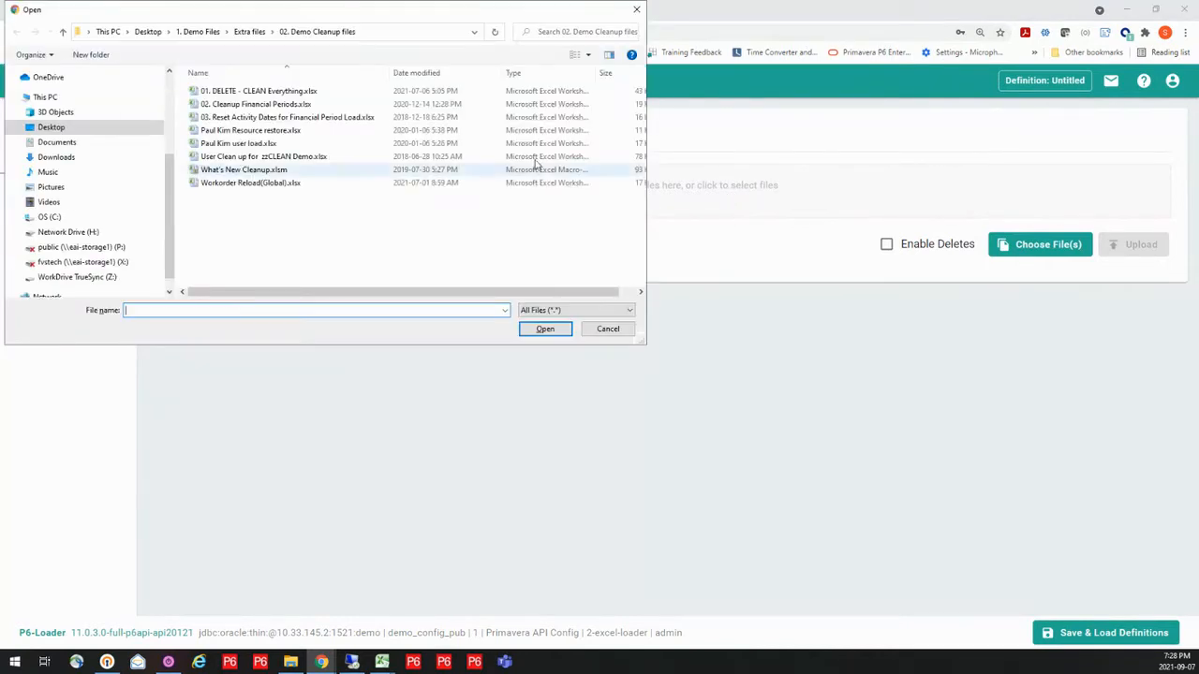
click(63, 32)
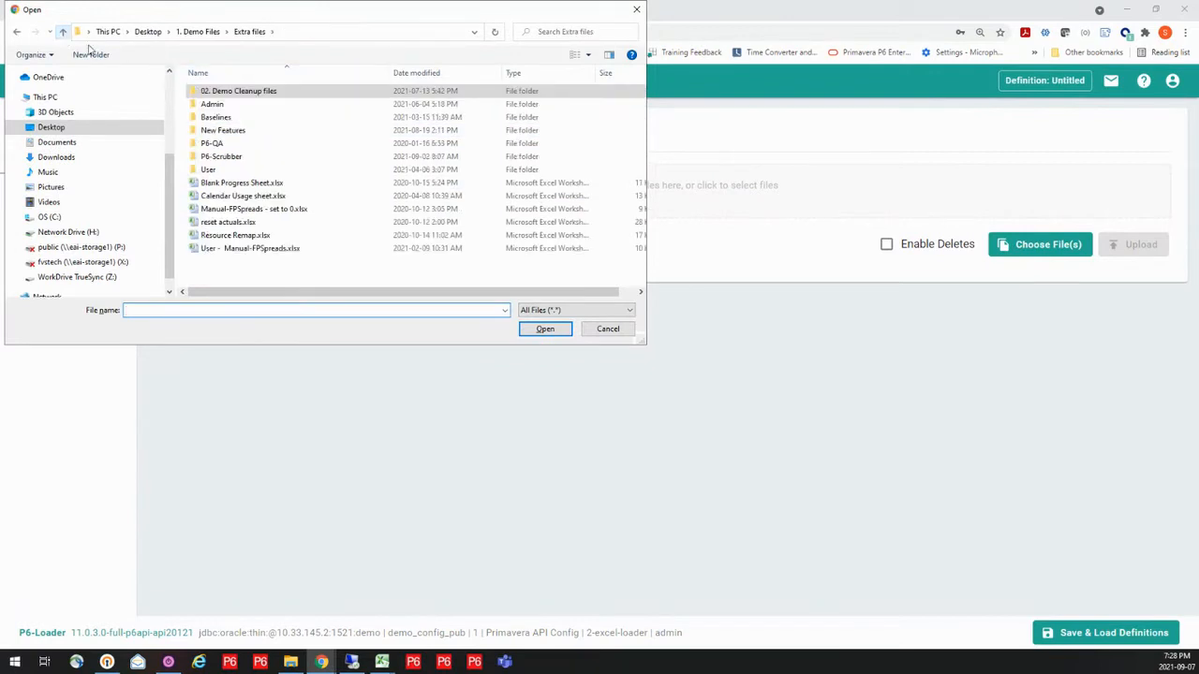
click(63, 33)
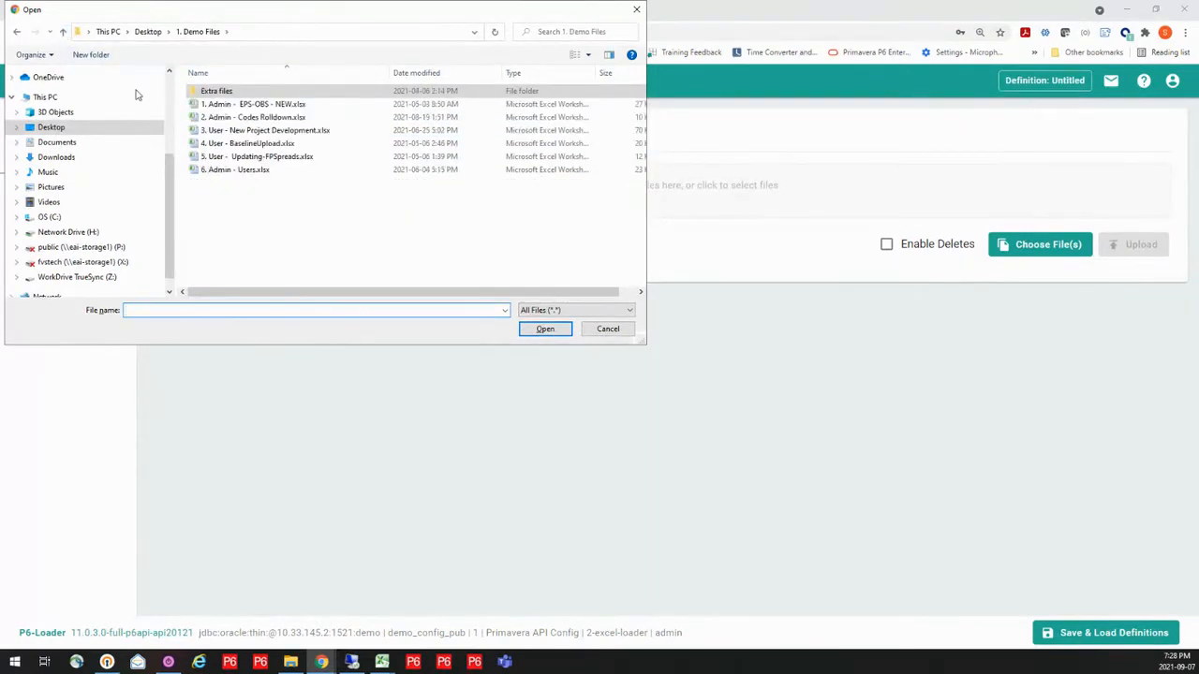
click(242, 105)
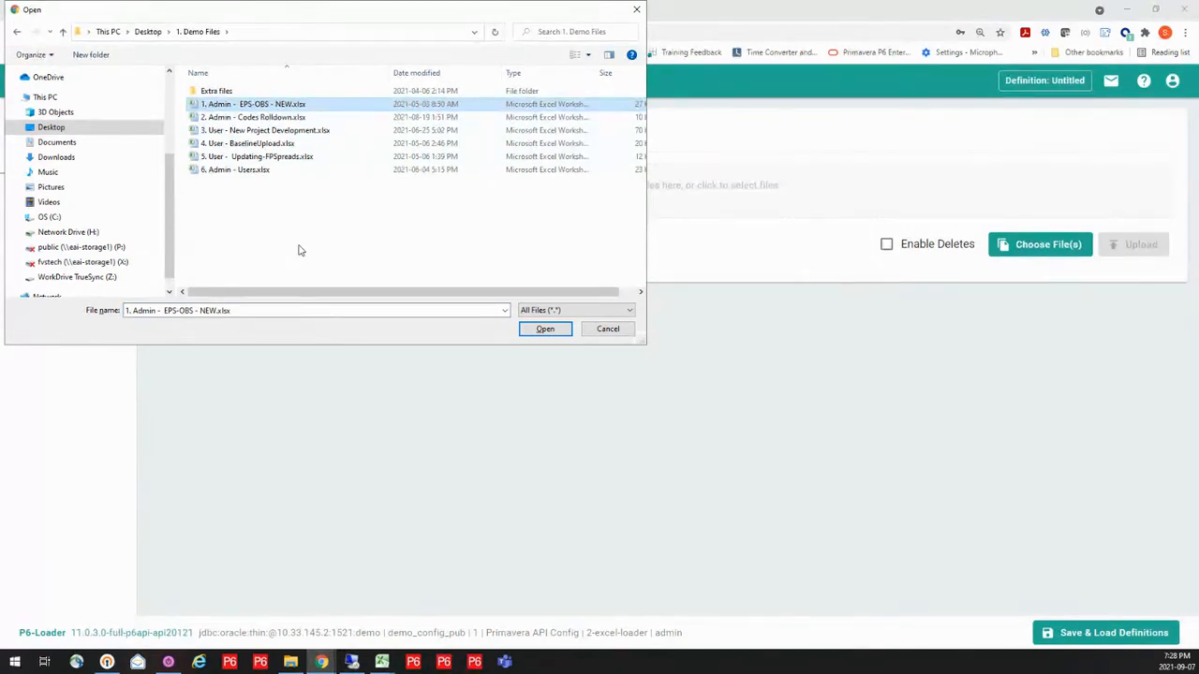
click(545, 329)
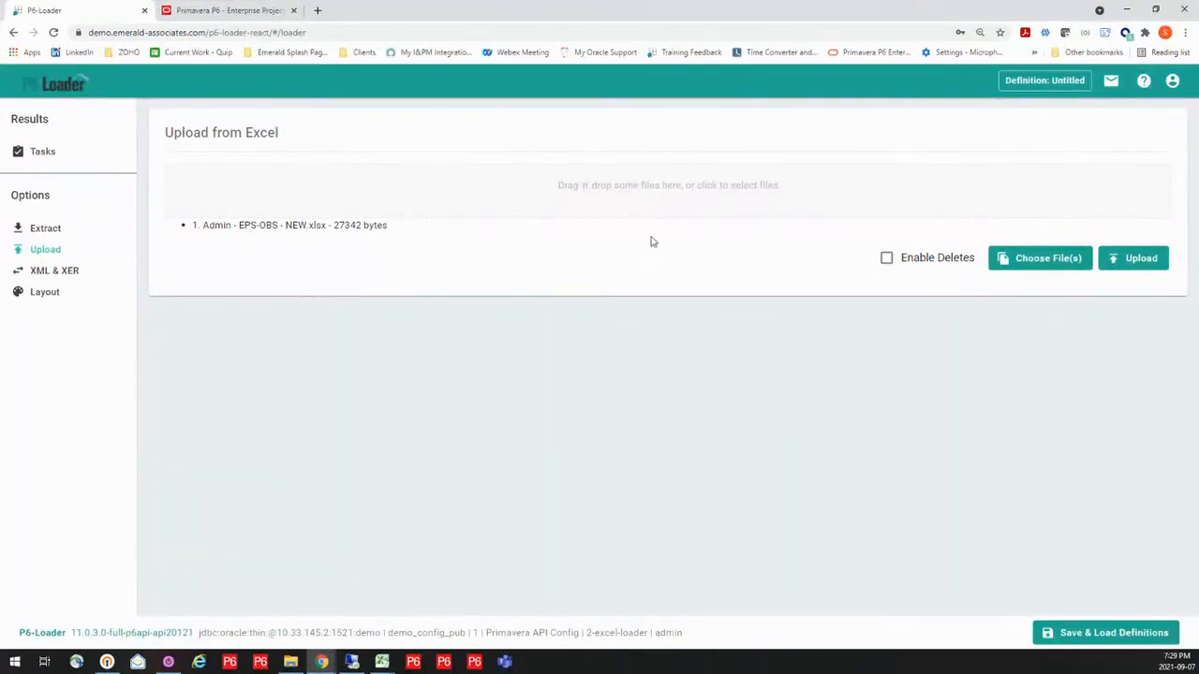
click(1130, 260)
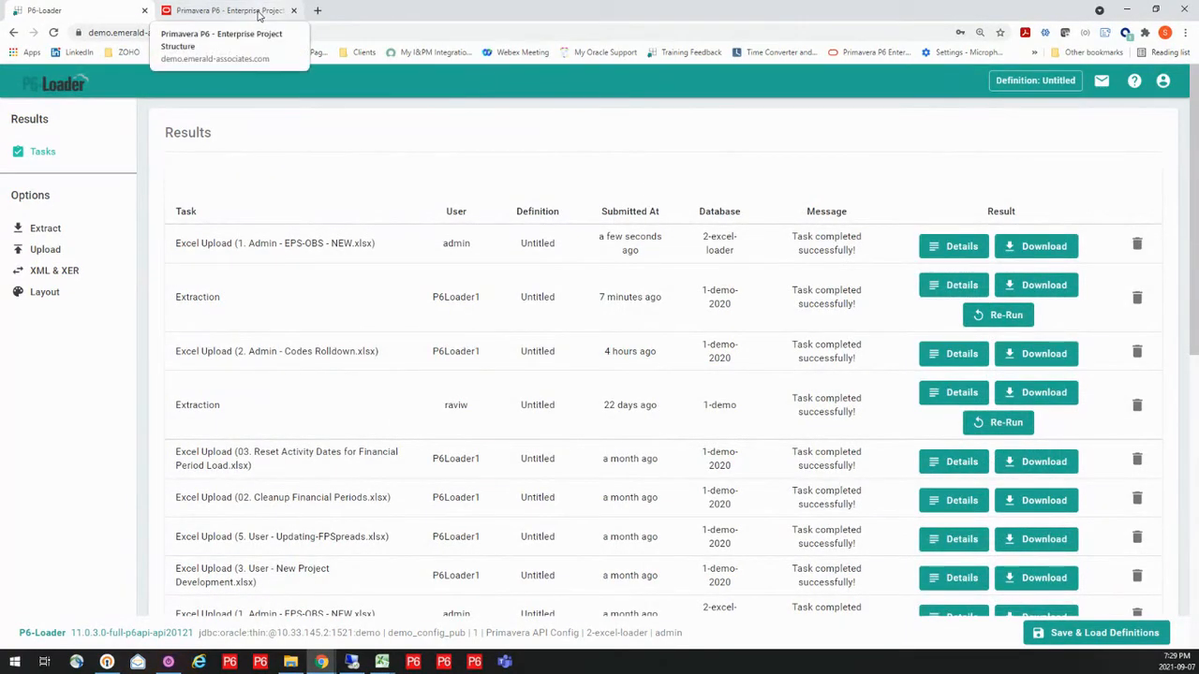
Switch to Primavera P6 EPPM, refresh the Enterprise Project Structure, and expand 1-EAI-TOOLS, 18.8, 1-EAI-CAPPS and 1-EAI-P6LOAD to check the loaded nodes
click(229, 11)
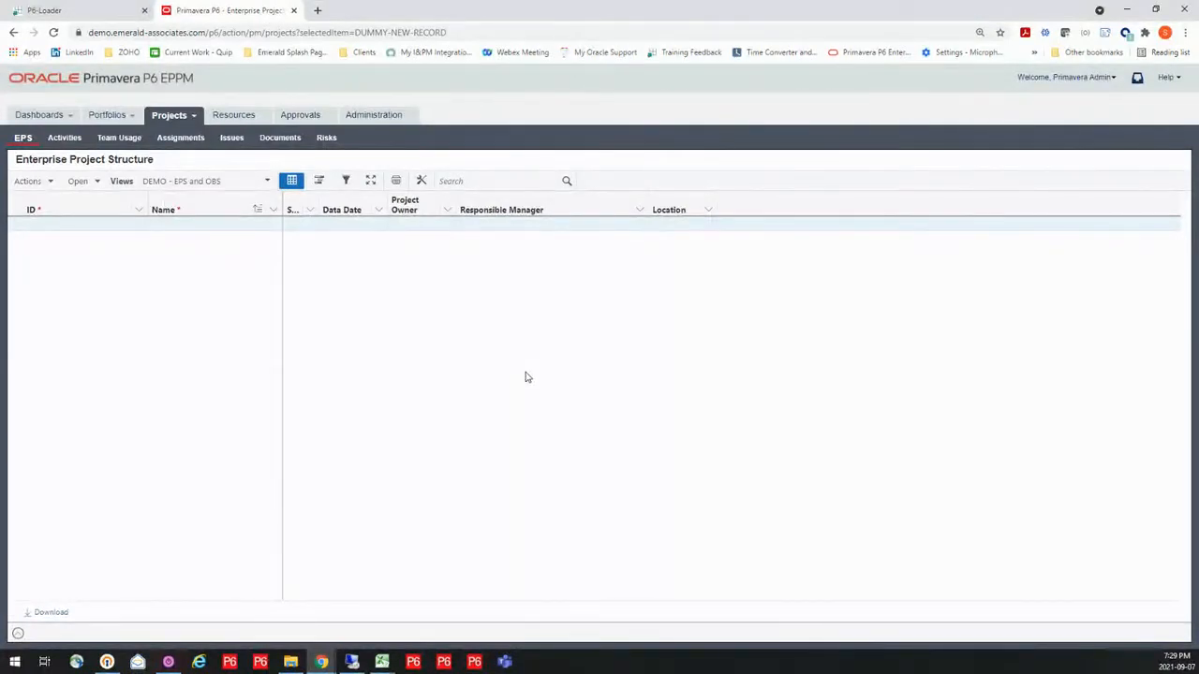
key(F5)
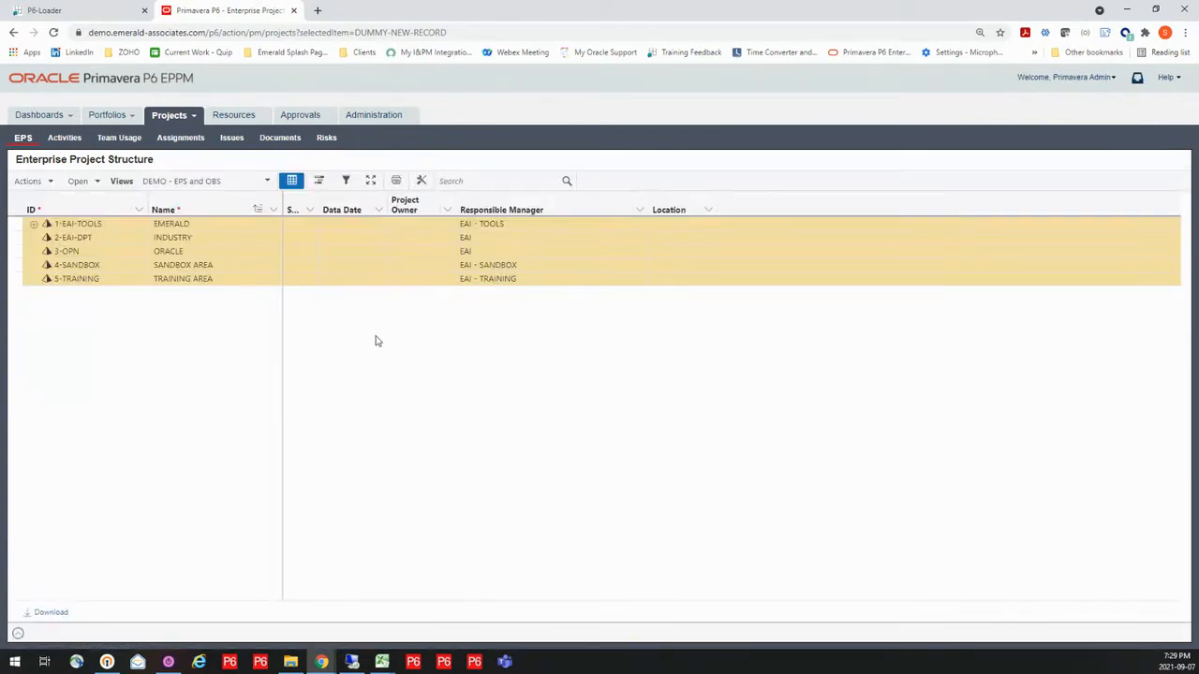
click(34, 224)
click(37, 239)
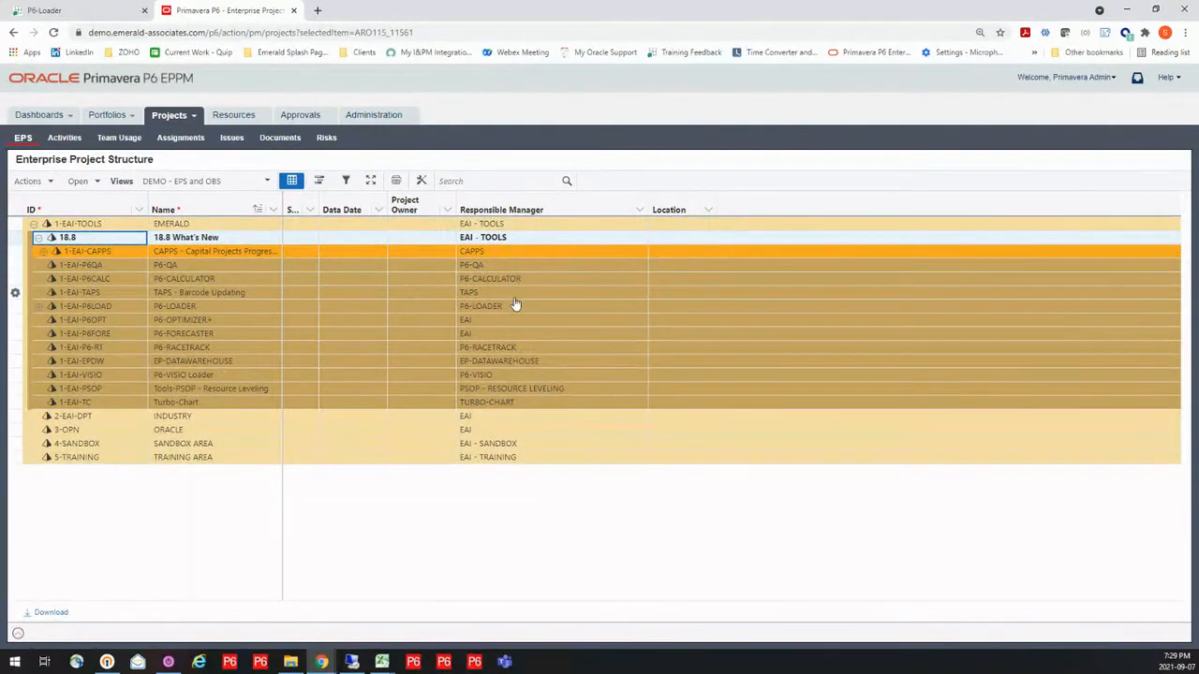
click(44, 253)
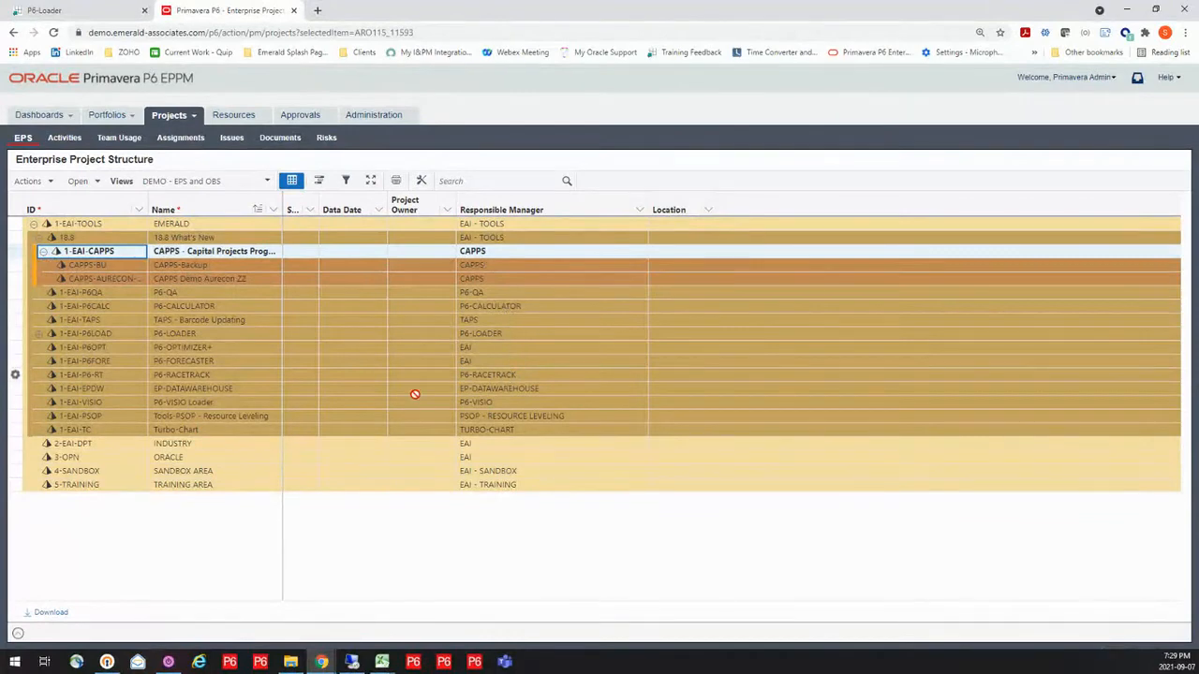
click(39, 335)
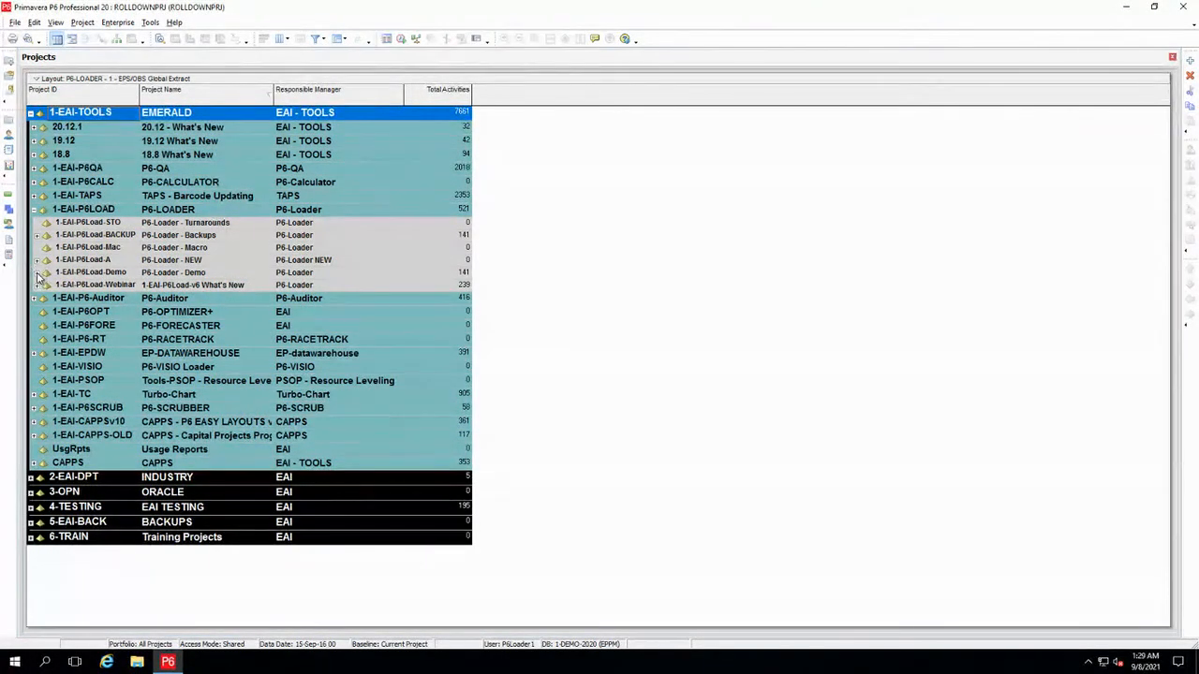
Expand the 1-EAI-P6Load-Demo node in Primavera P6 Professional to view its projects
click(38, 273)
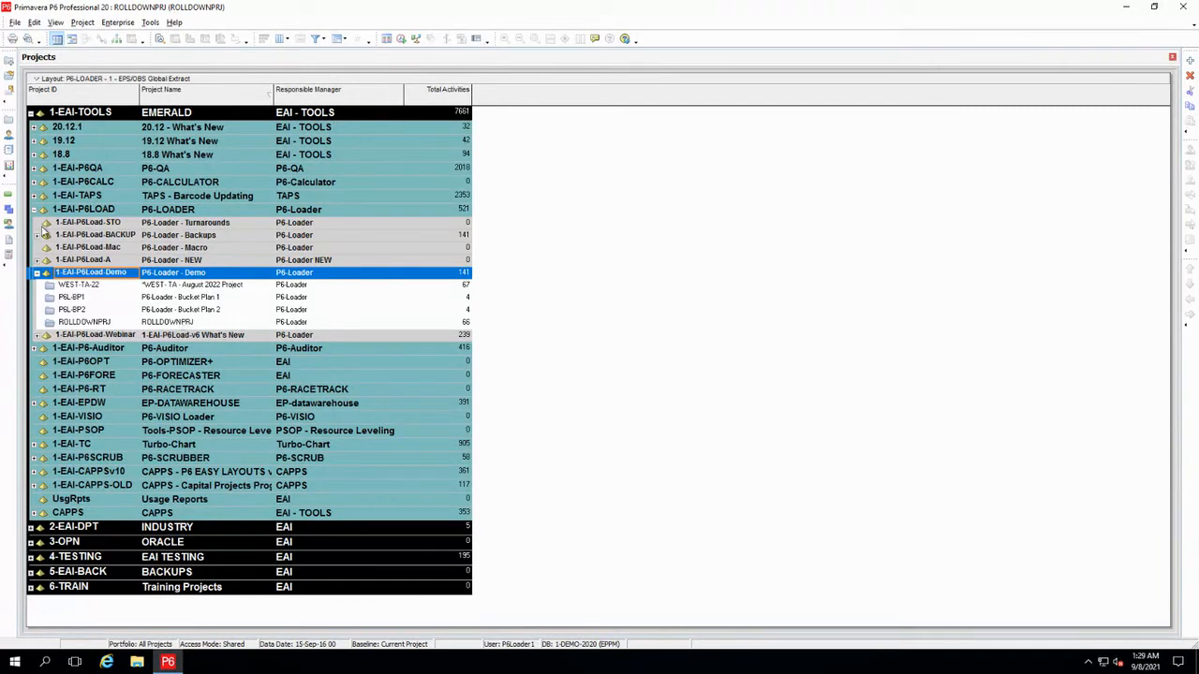
click(7, 204)
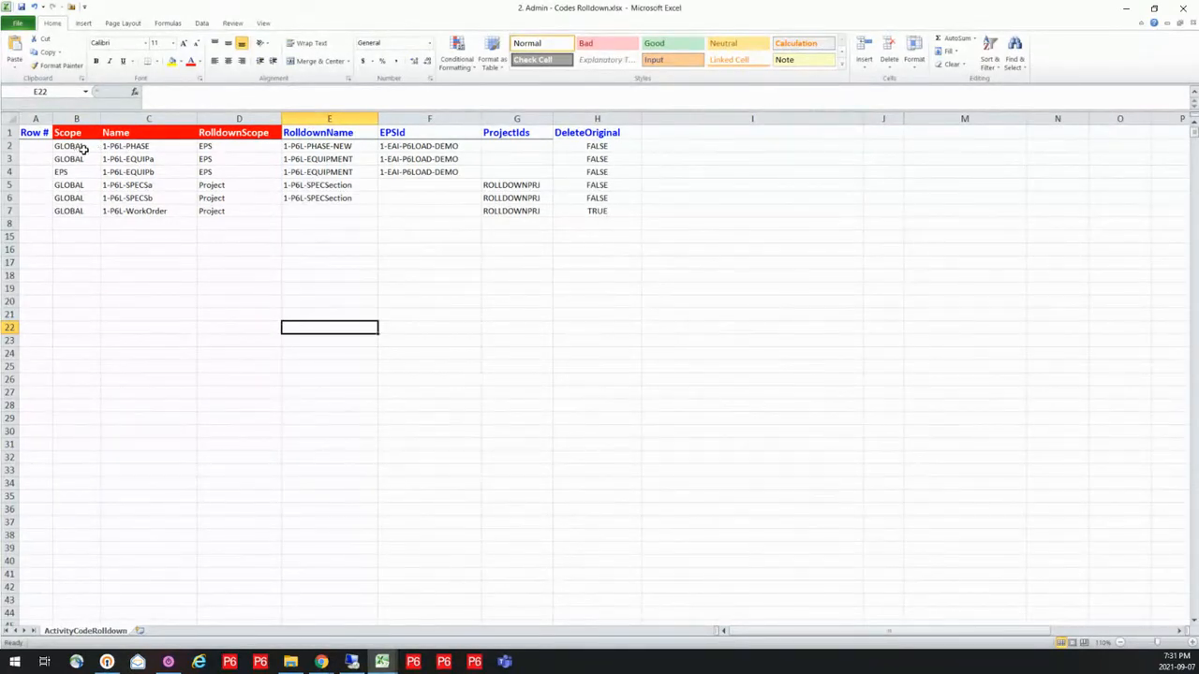
Examine the RolldownScope, RolldownName and EPSId values for the 1-P6L-PHASE, EQUIPa and EQUIPb codes in the 2. Admin - Codes Rolldown.xlsx workbook
click(236, 151)
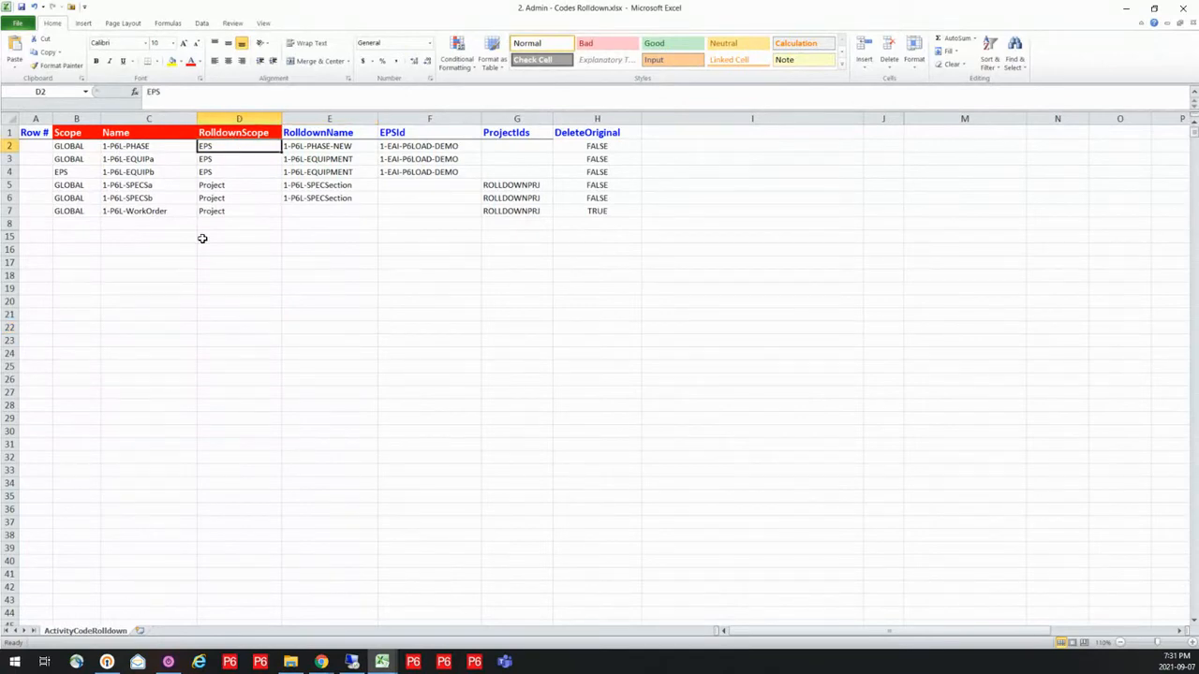
click(356, 148)
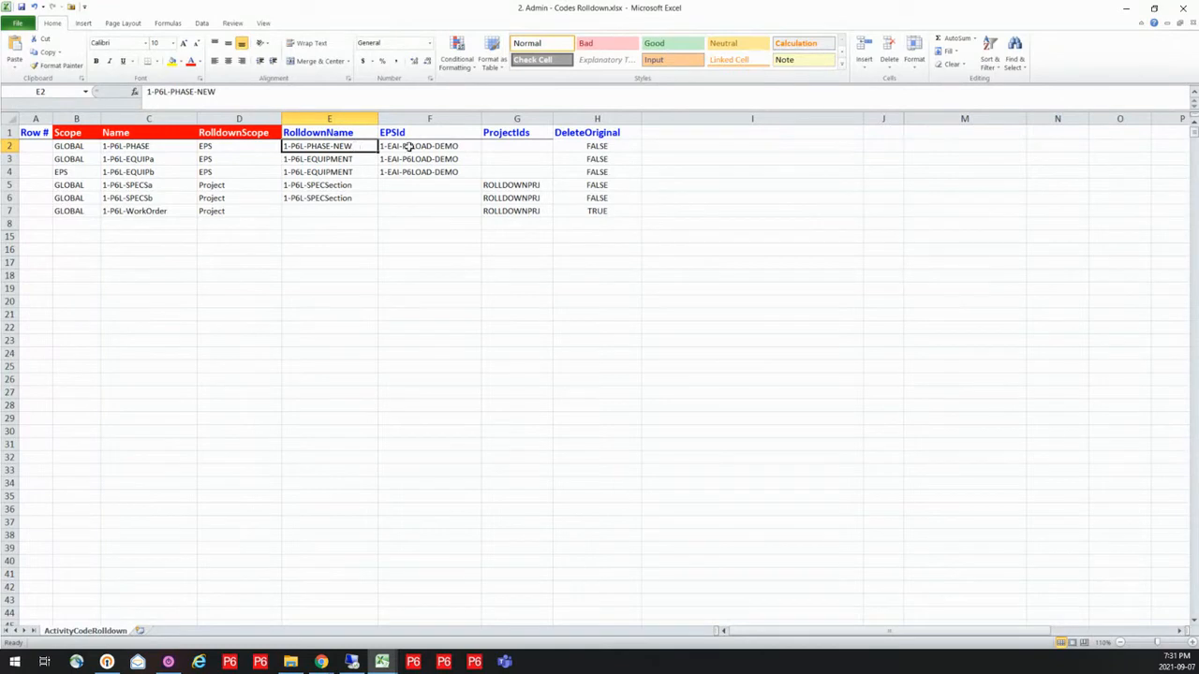
click(442, 147)
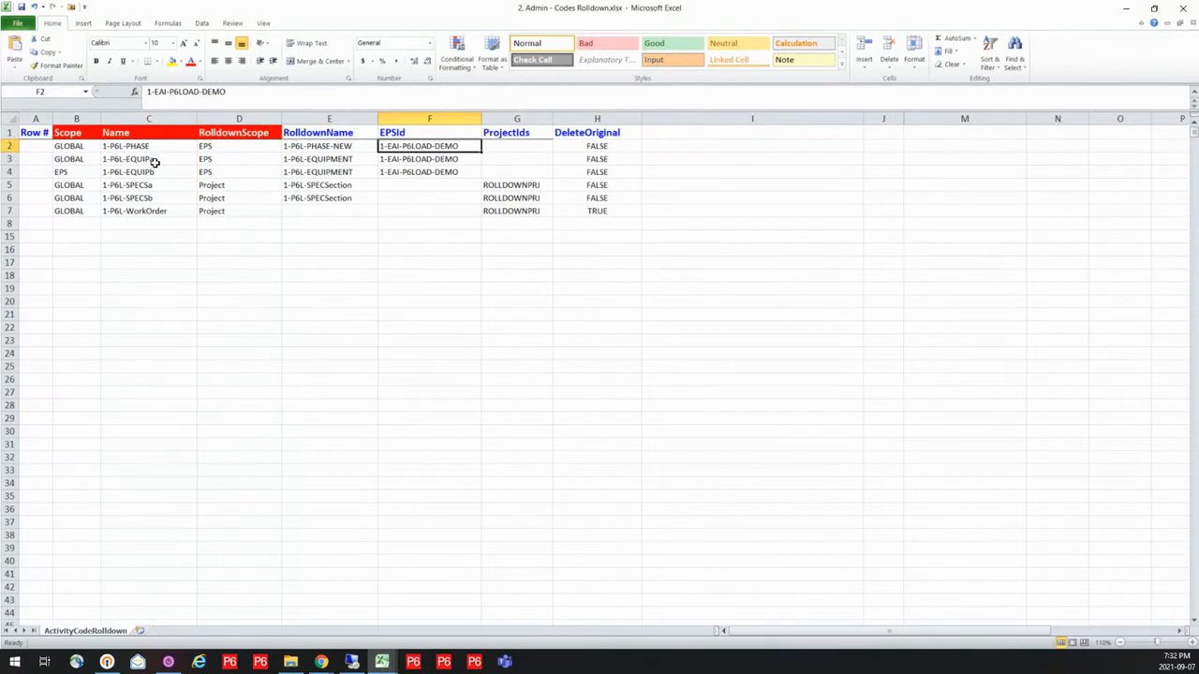
drag(153, 161, 154, 173)
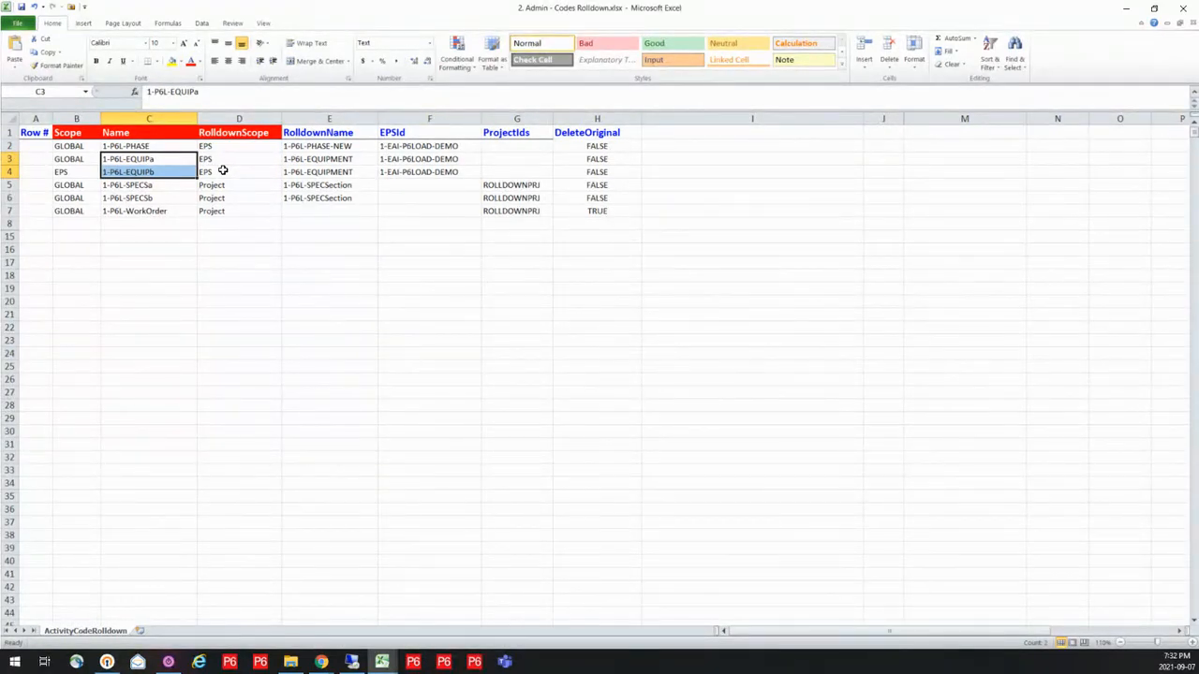
drag(315, 159, 317, 171)
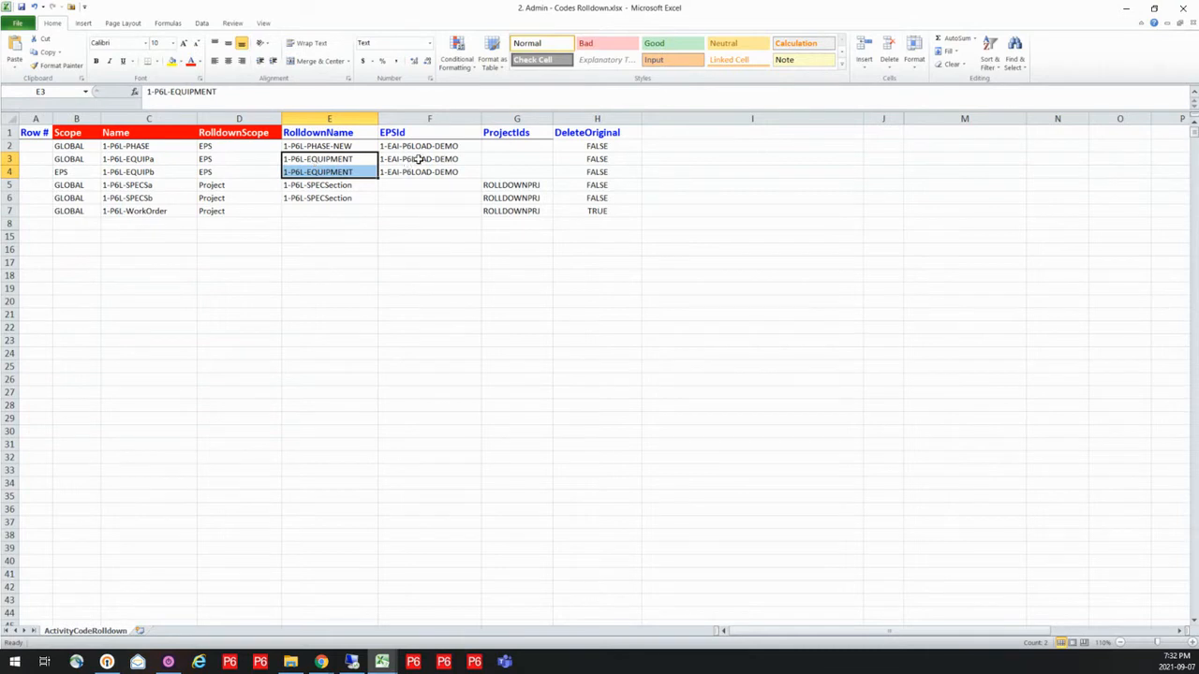
drag(415, 159, 421, 172)
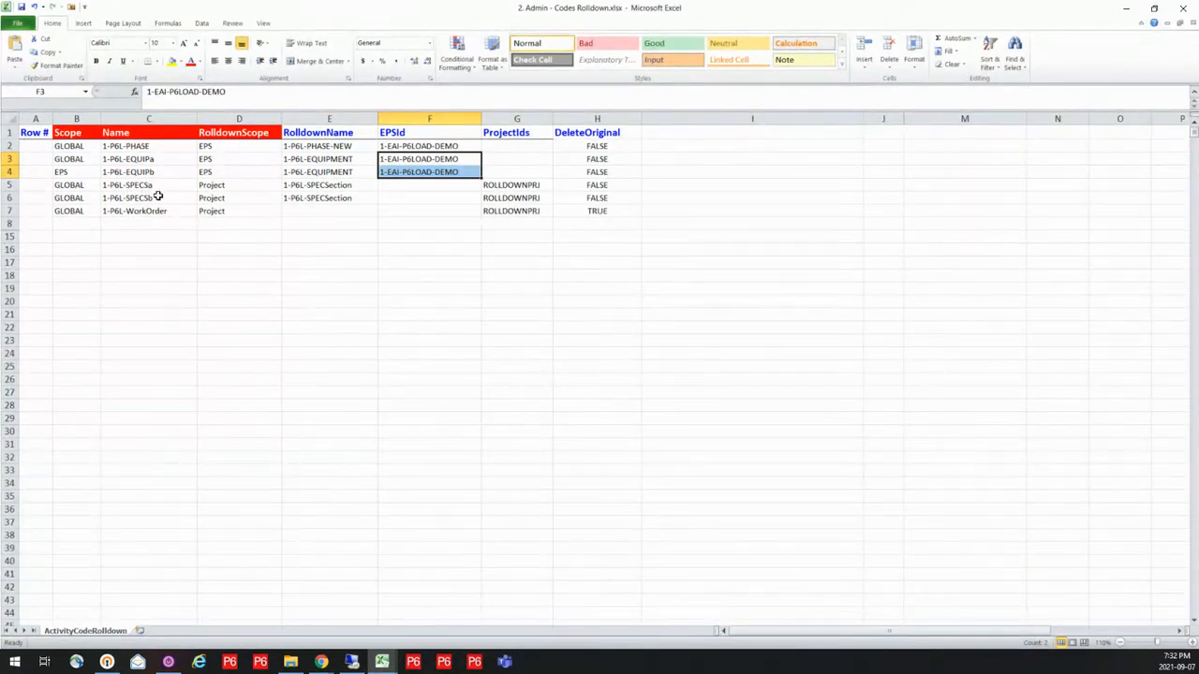
Examine the project-level rolldown scope of the SPECSa, SPECSb and WorkOrder codes and the WorkOrder code's RolldownName cell
drag(240, 185, 235, 197)
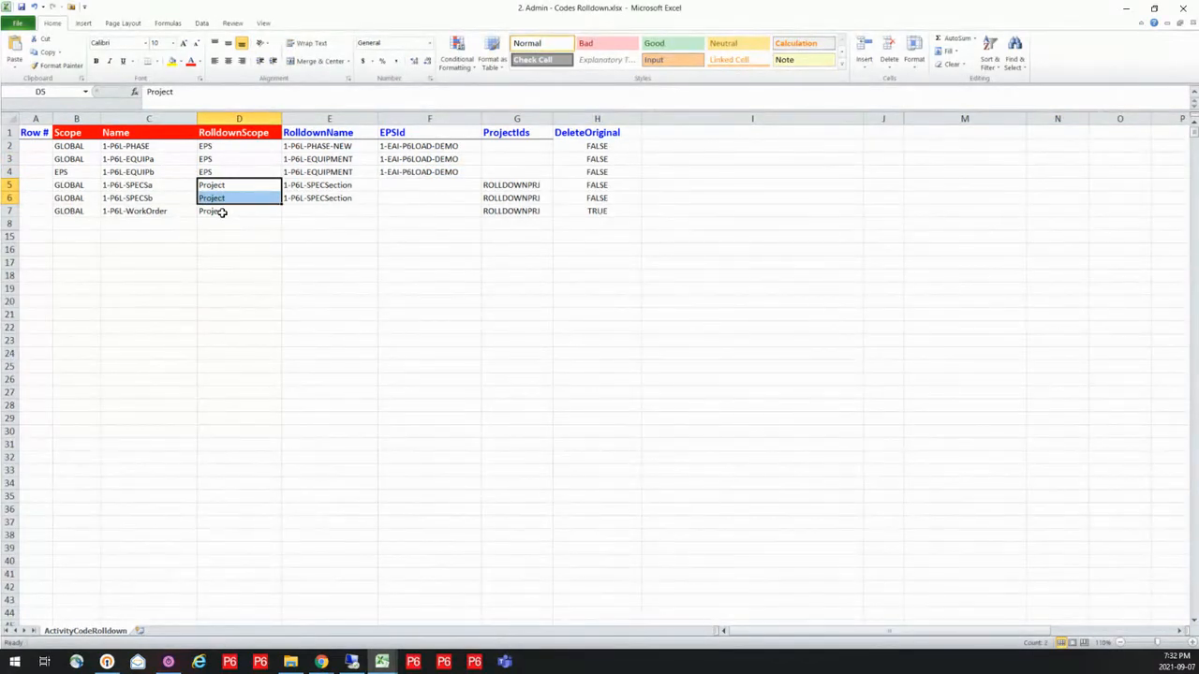
click(222, 211)
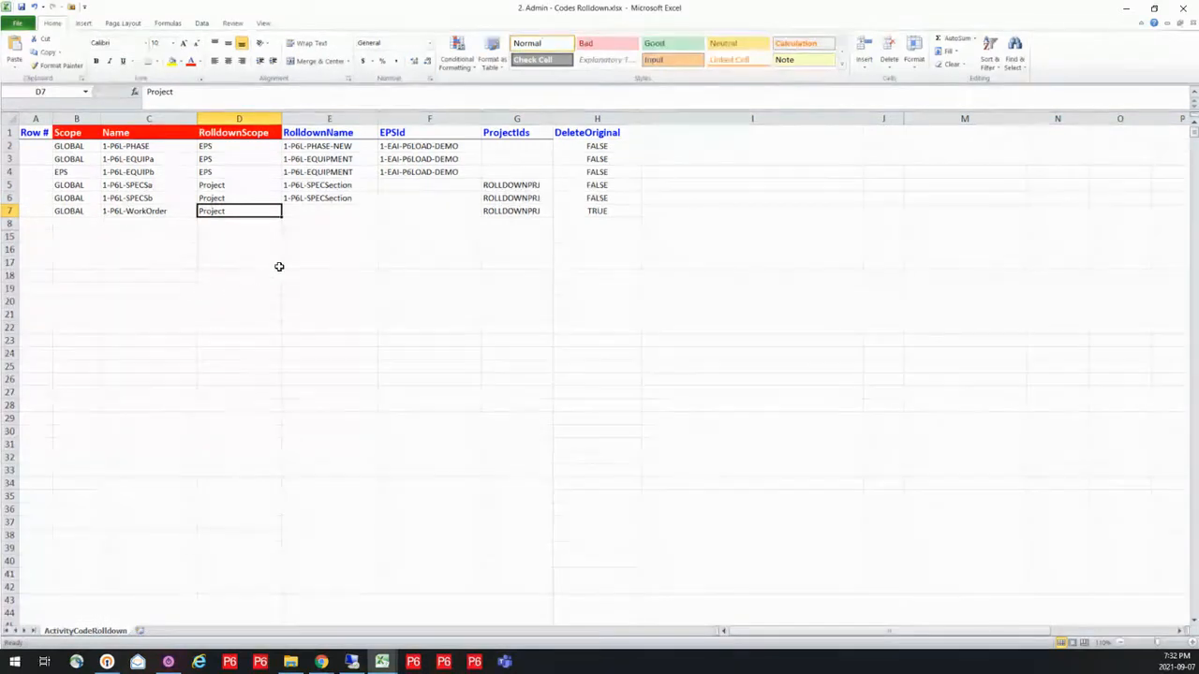
click(305, 212)
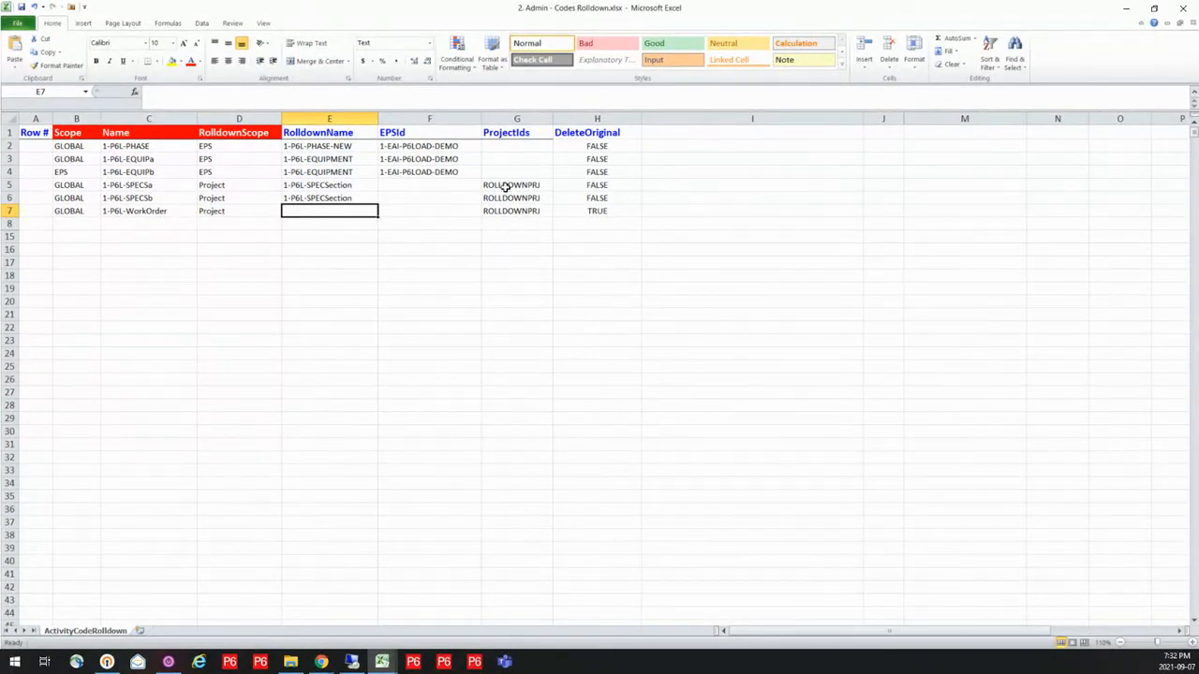
Examine the ProjectIds of the SPECSa, SPECSb and WorkOrder codes, the DeleteOriginal column, and the WorkOrder code's DeleteOriginal value
drag(506, 188, 511, 211)
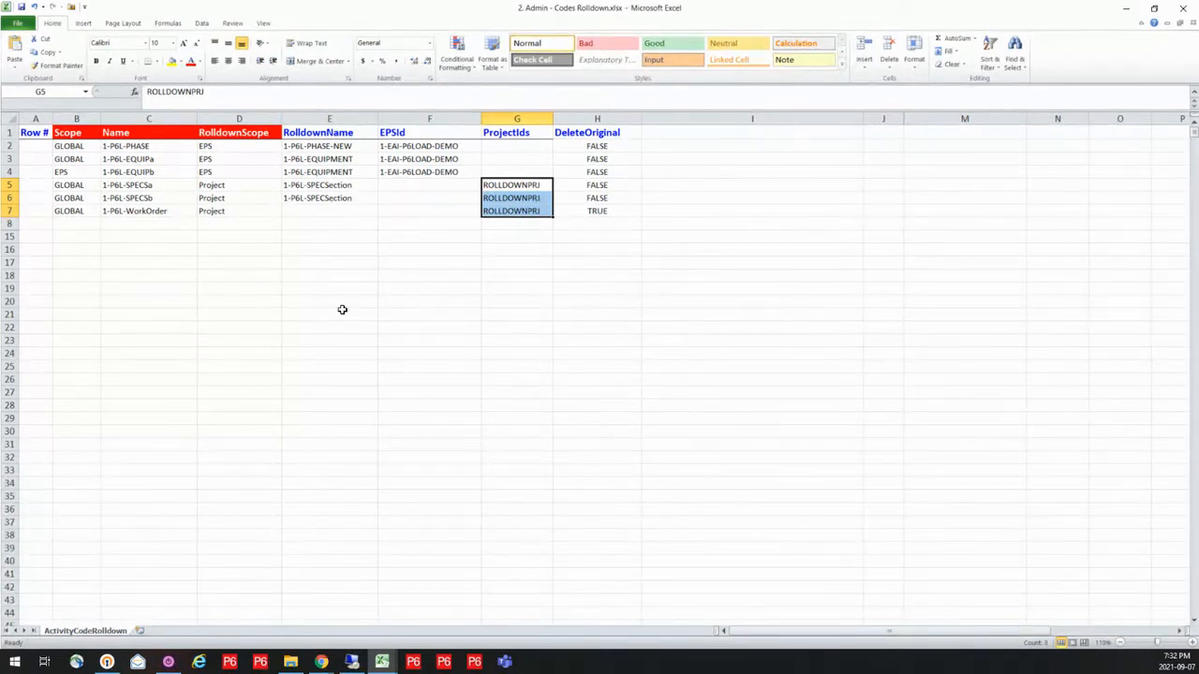
click(588, 116)
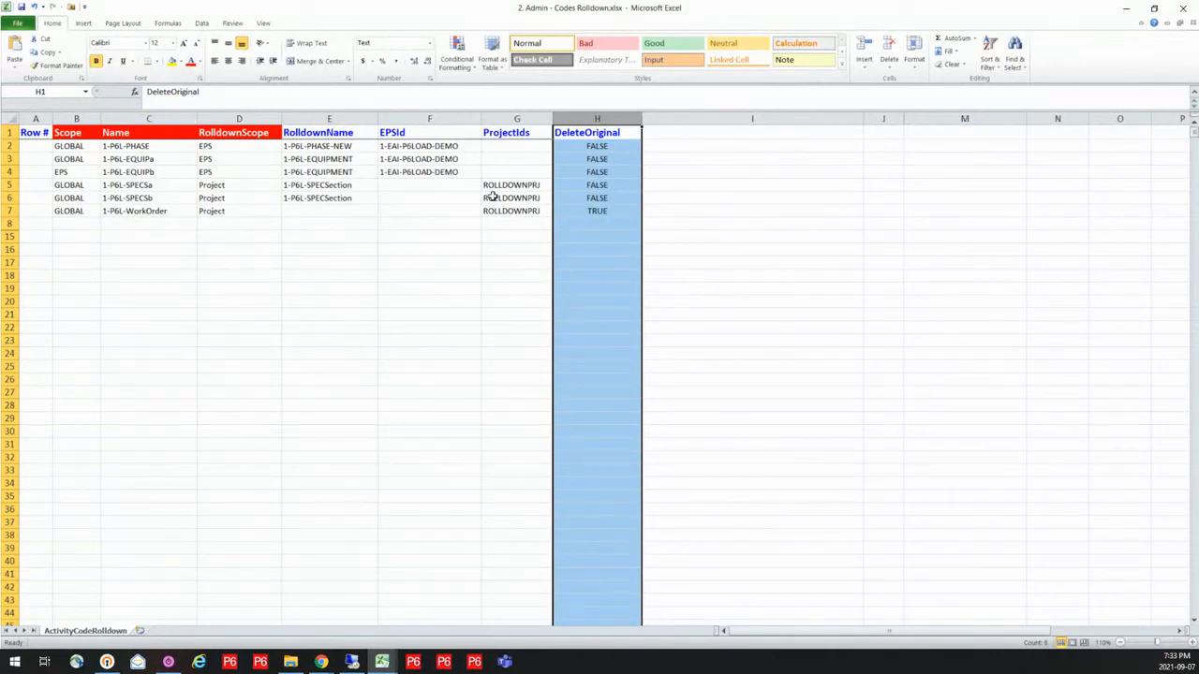
click(591, 222)
click(578, 210)
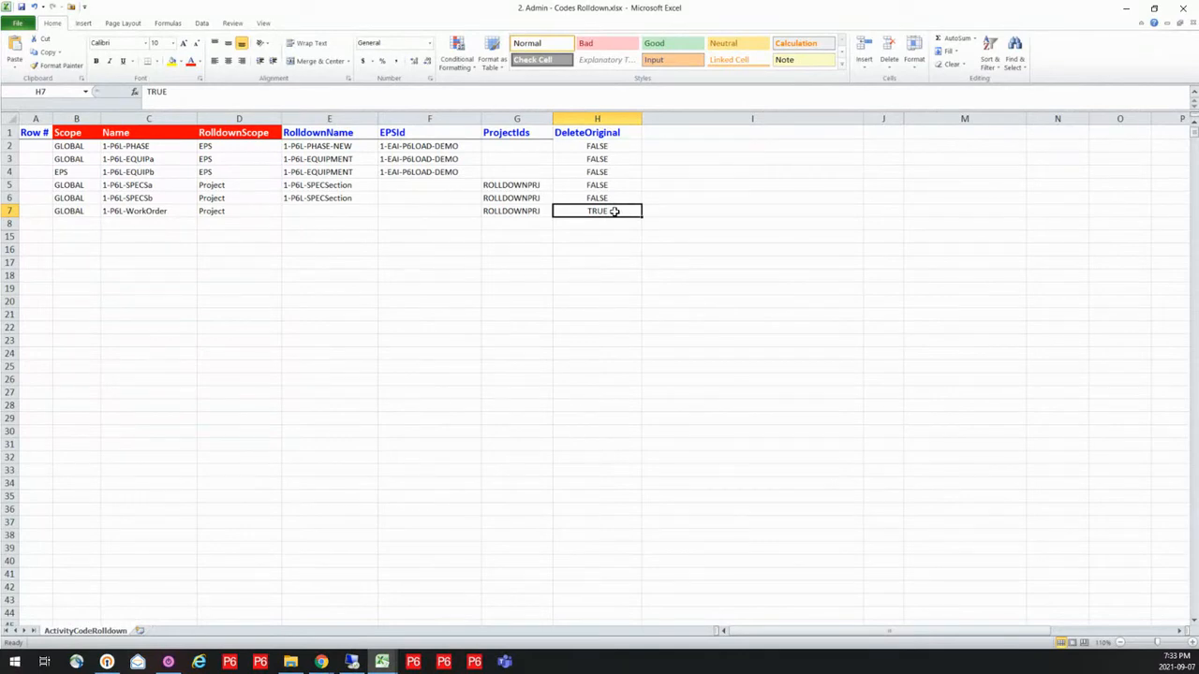
Switch to P6-Loader in the browser and sign out of the current session
mouse_move(323, 665)
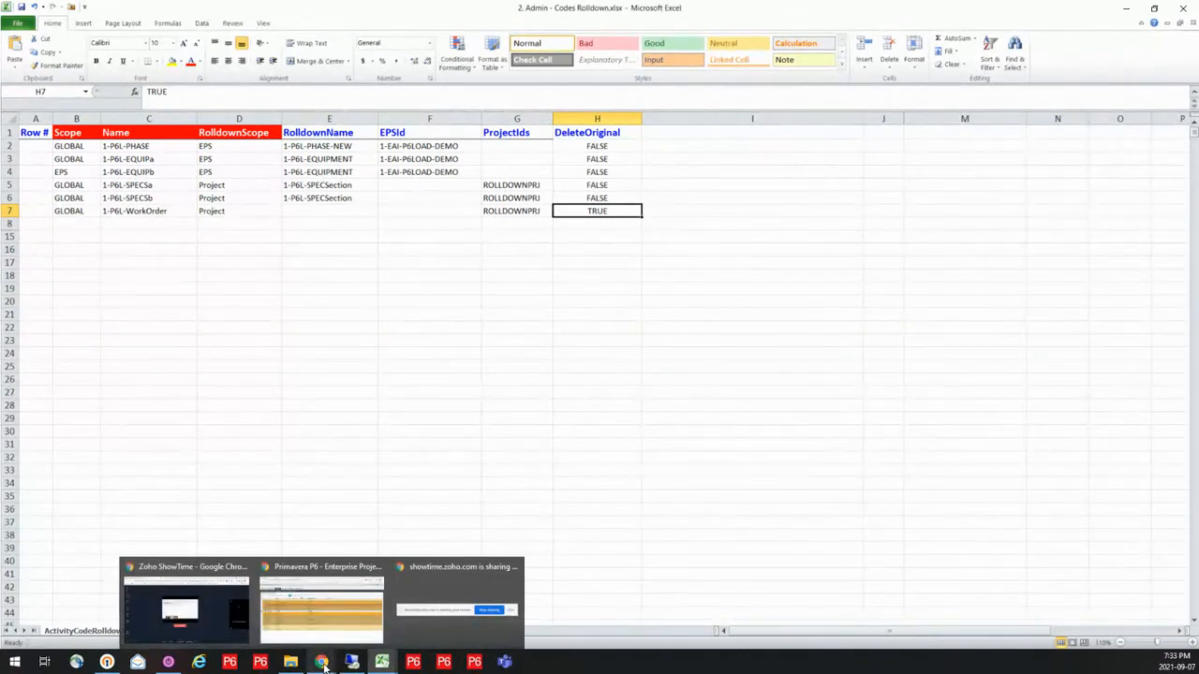
click(310, 618)
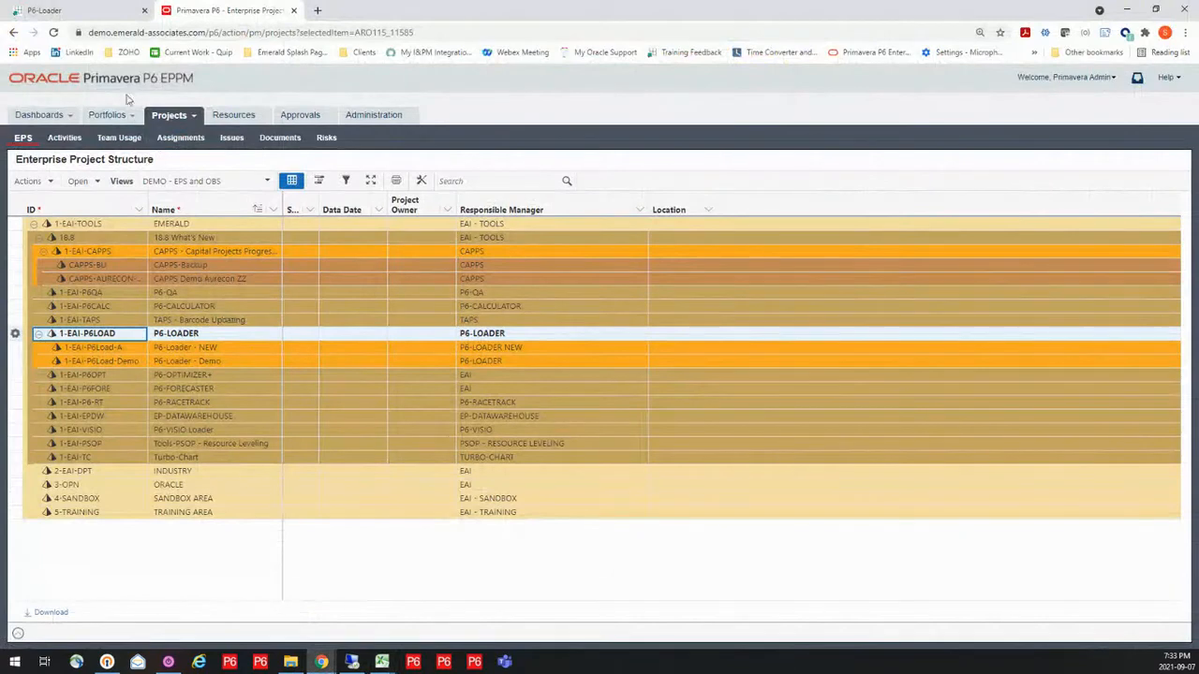
click(93, 13)
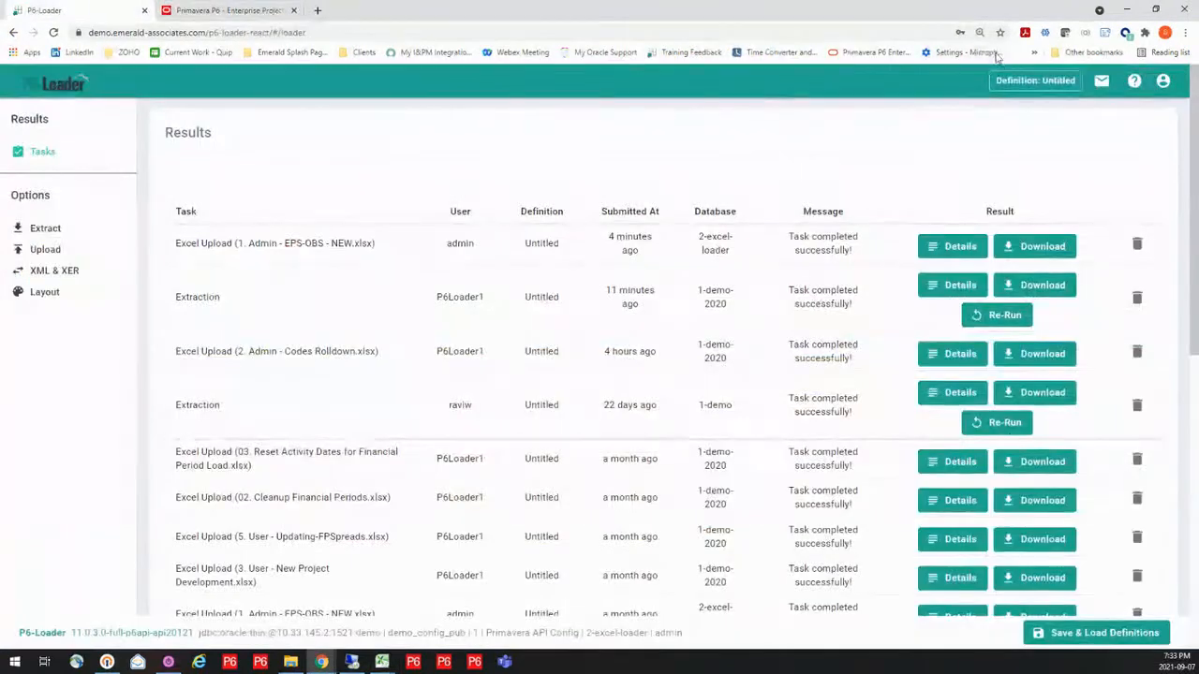
click(1164, 84)
click(1142, 169)
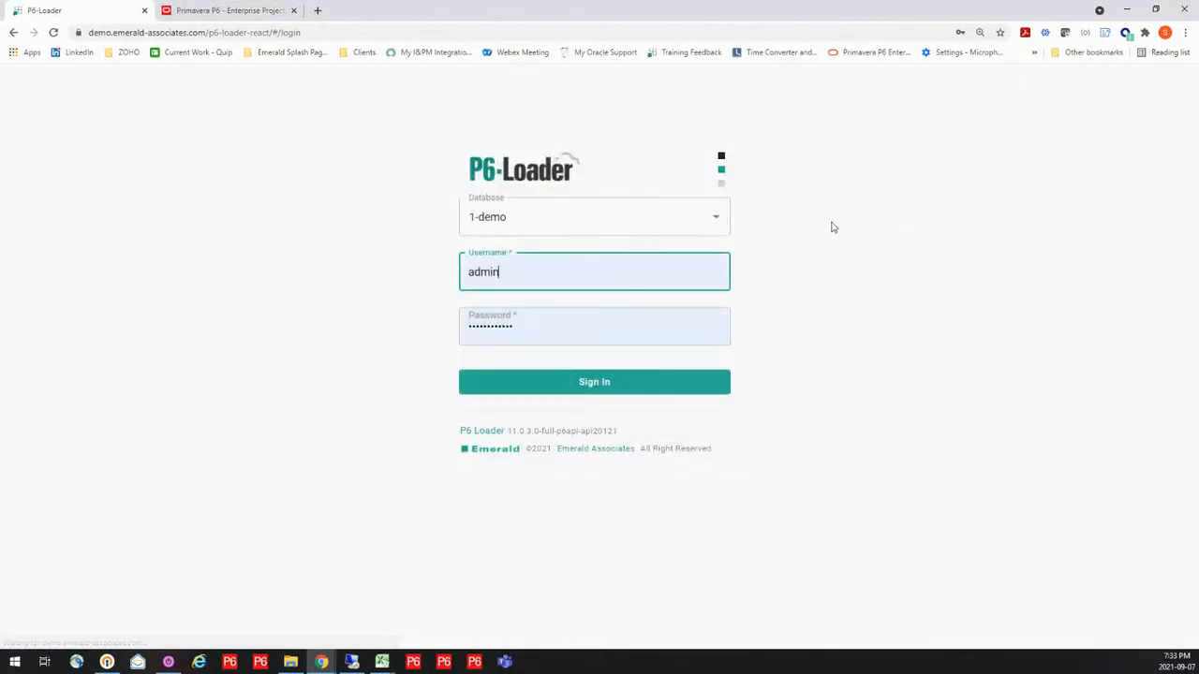
Sign in to the 1-demo-2020 database as P6Loader1, filling in the username and password from the saved login
click(716, 219)
click(628, 278)
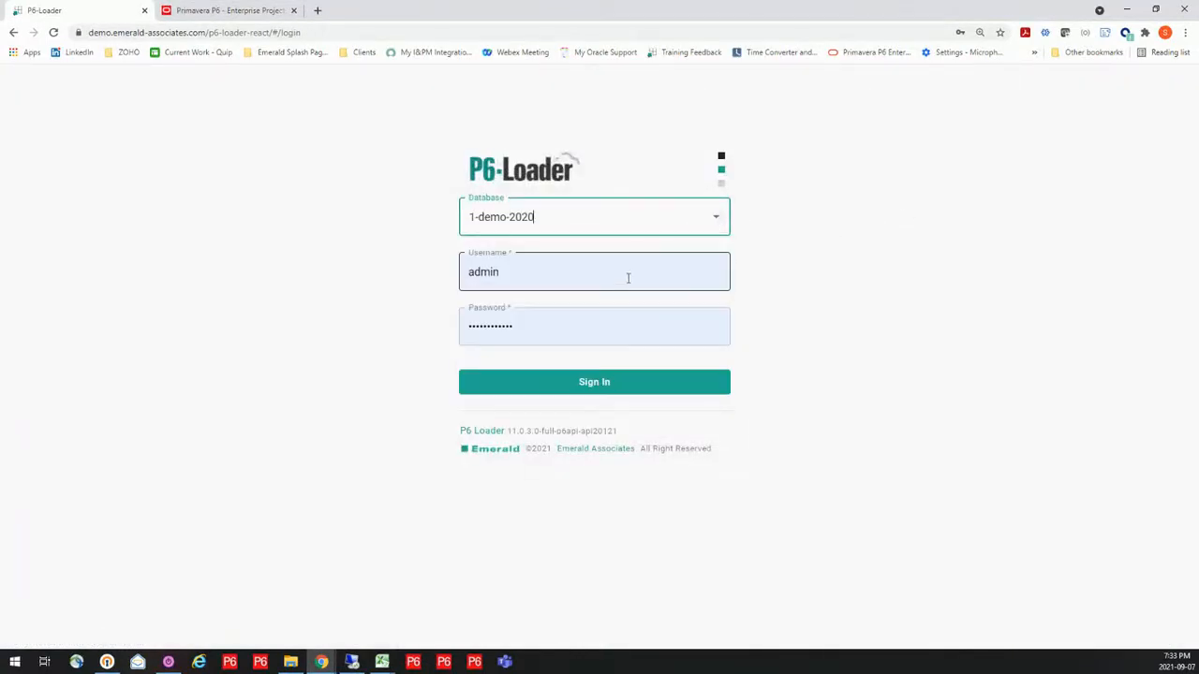
click(611, 278)
double_click(610, 278)
click(549, 356)
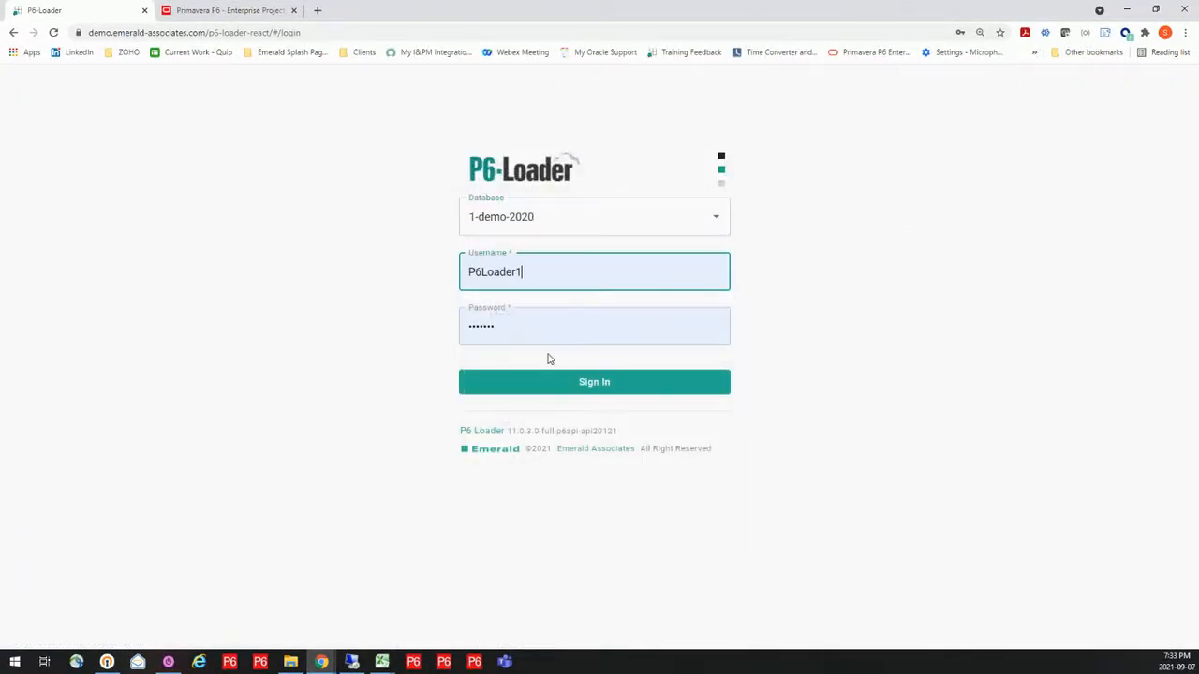
click(584, 378)
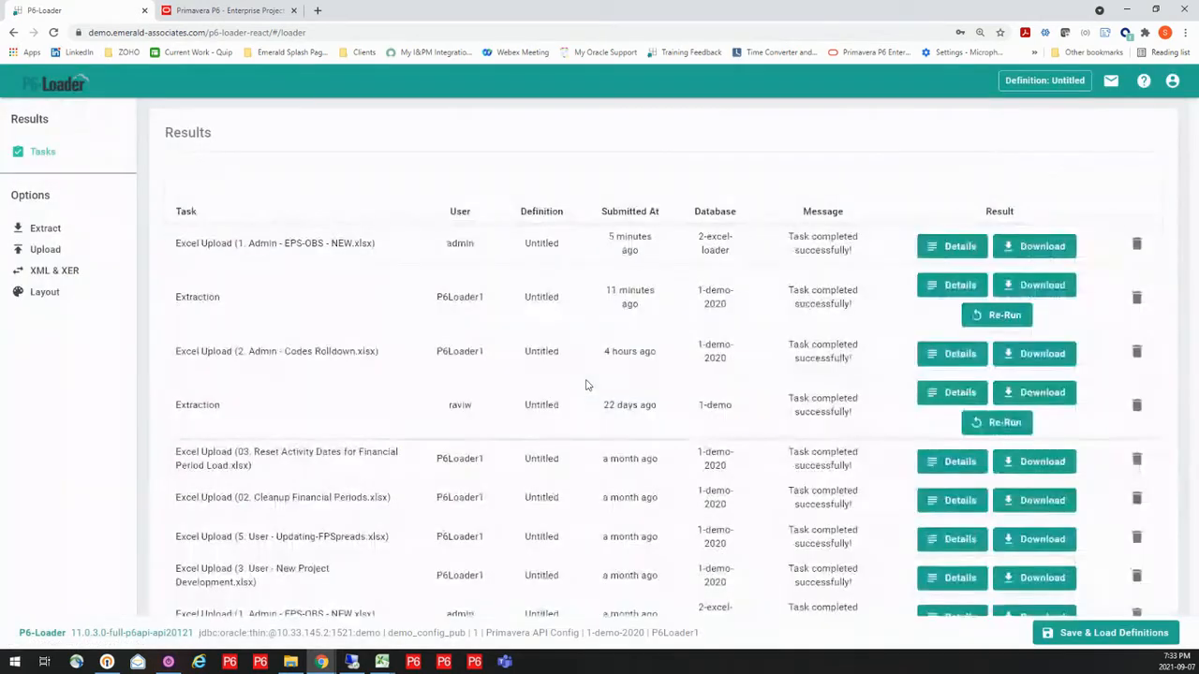
Upload the 2. Admin - Codes Rolldown.xlsx workbook from the 1. Demo Files folder without enabling deletes
click(42, 251)
click(792, 190)
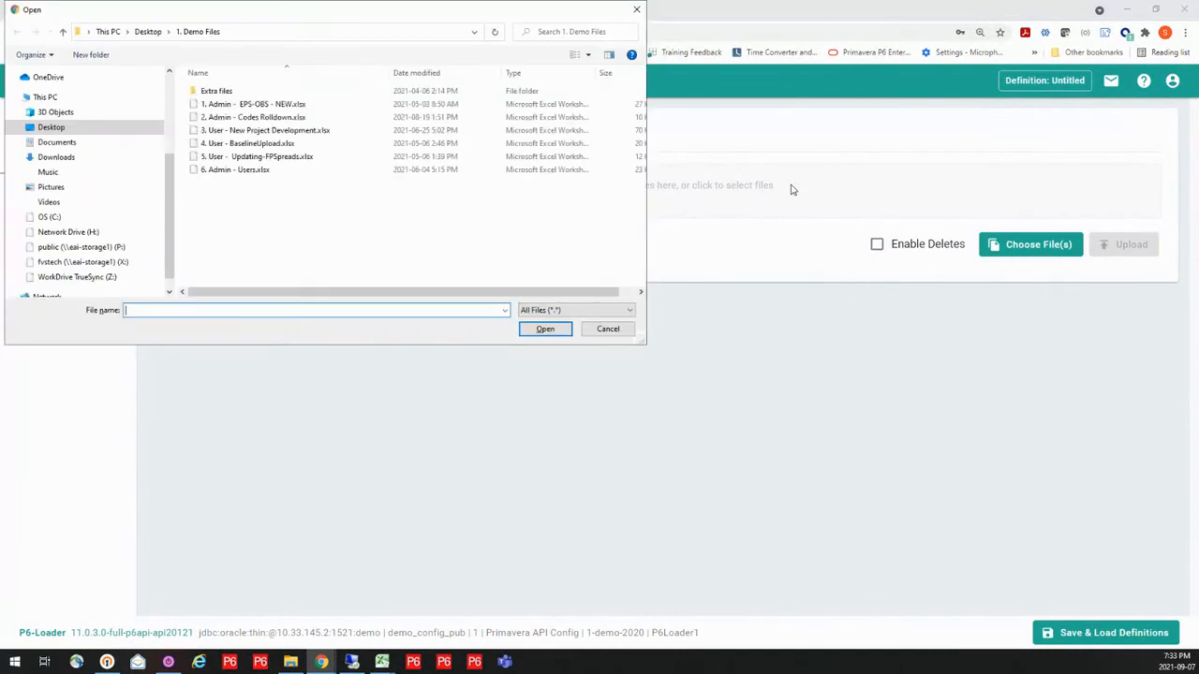
click(274, 119)
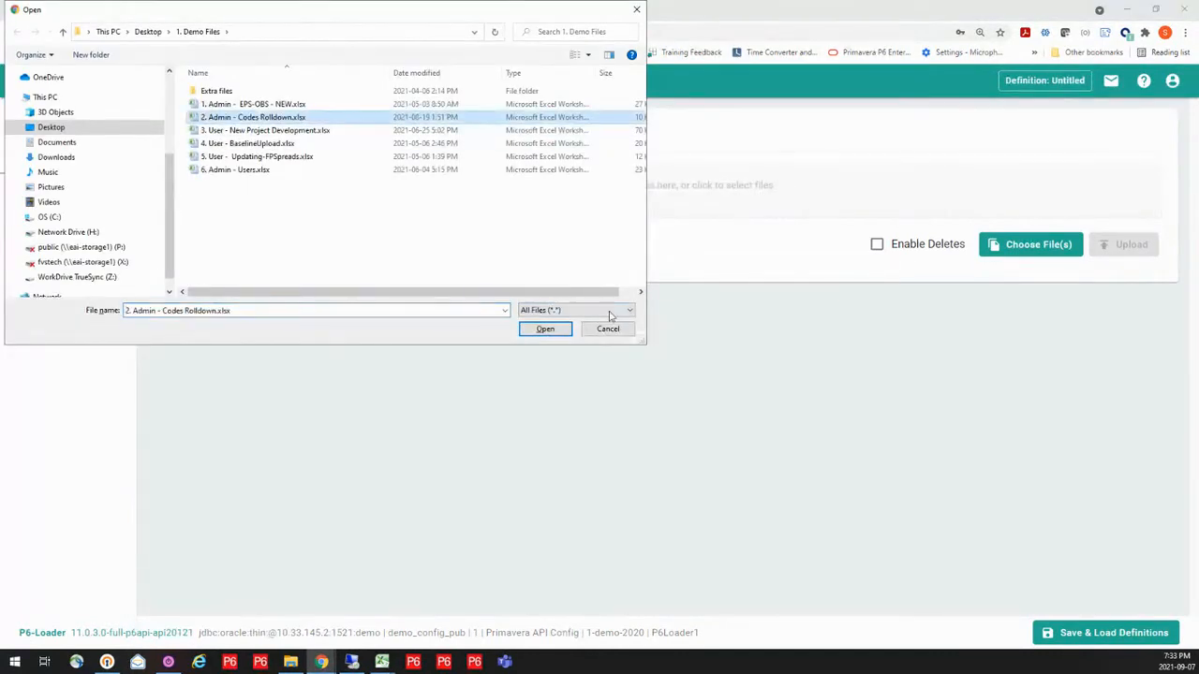
click(539, 330)
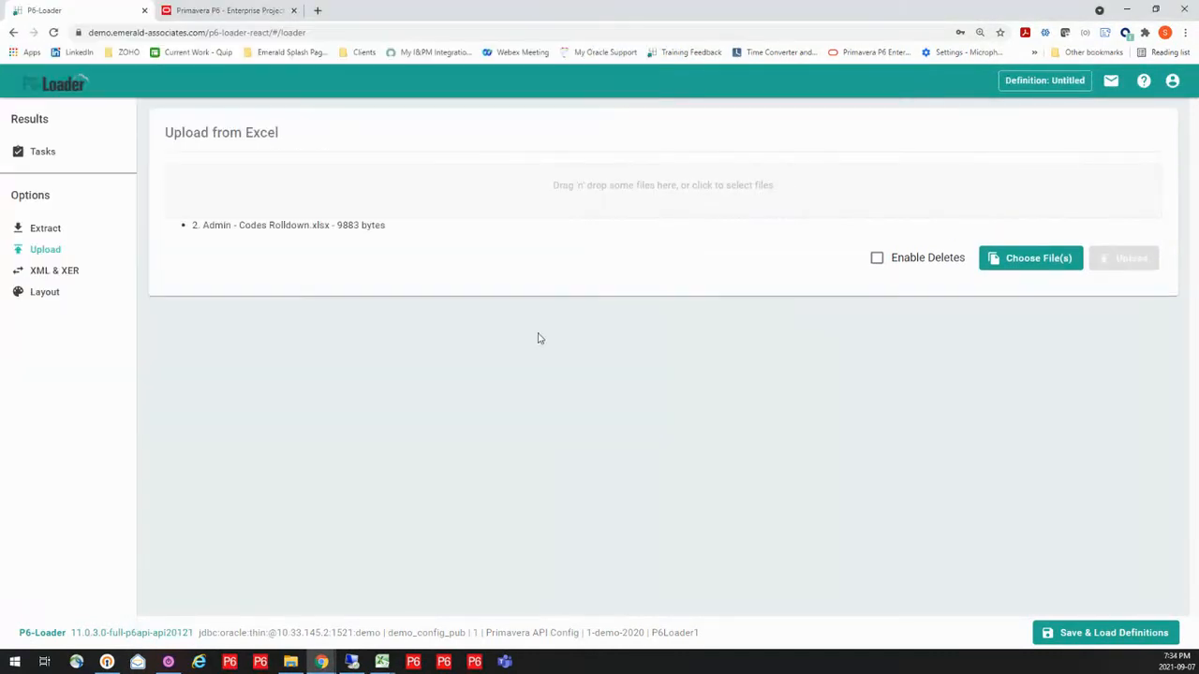
click(1122, 262)
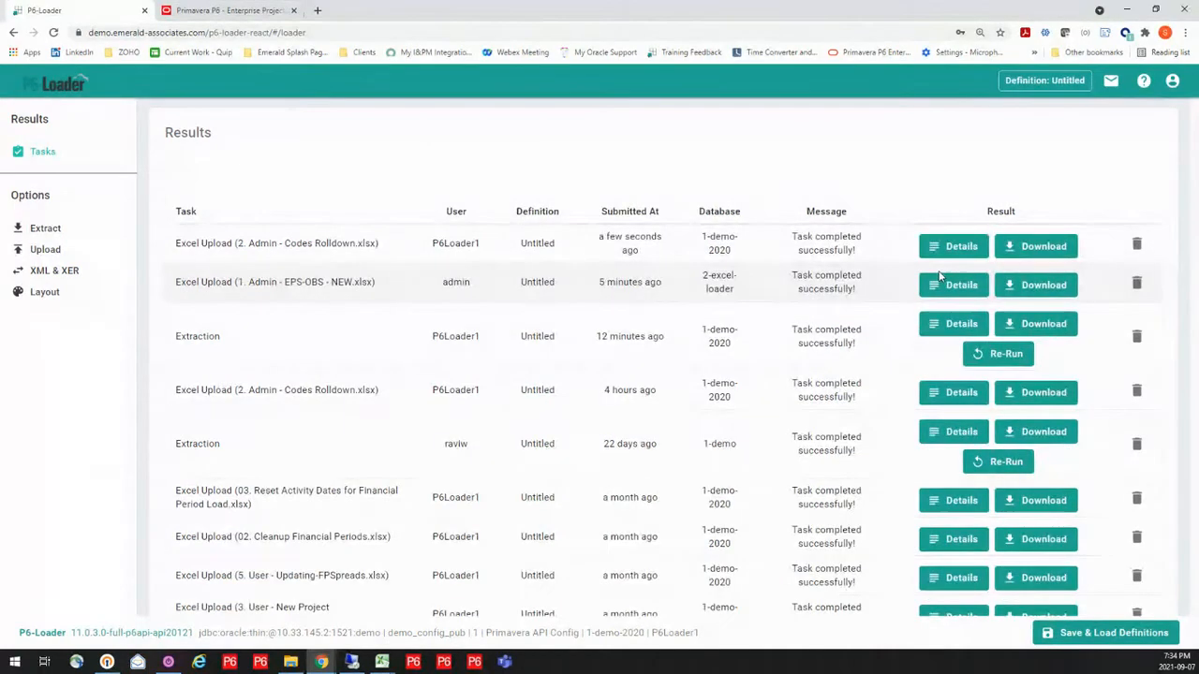
Switch to the Primavera P6 Professional remote session, dismiss the application event, and exit P6 Professional
click(353, 662)
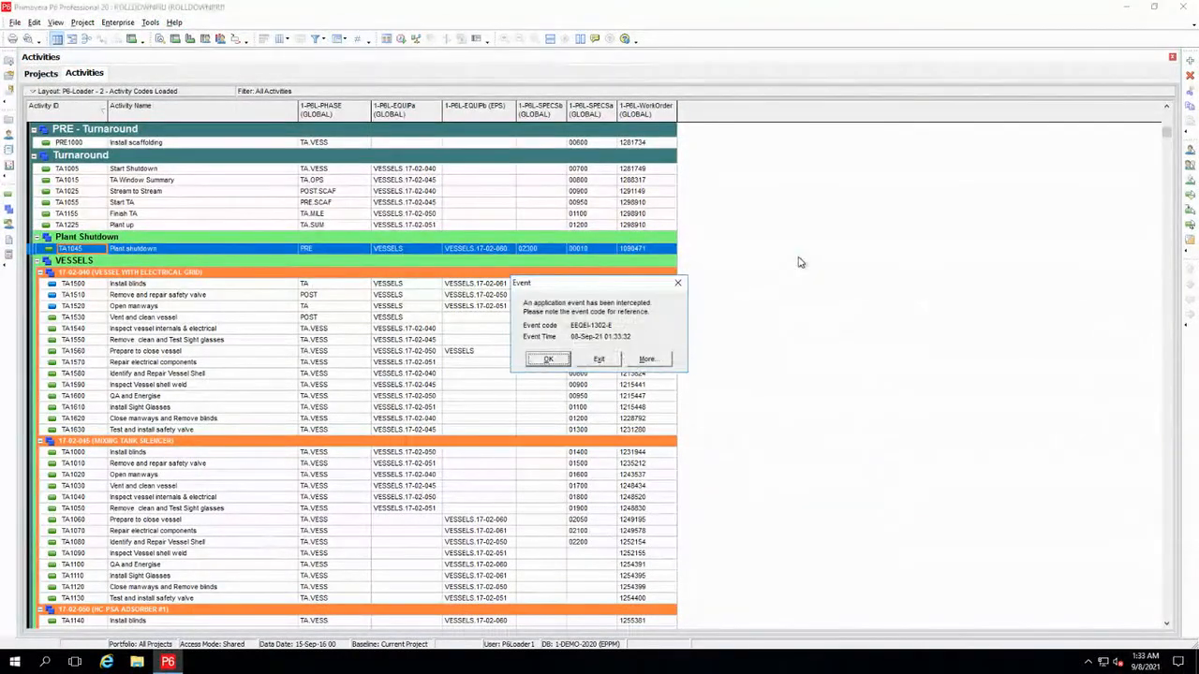
click(560, 364)
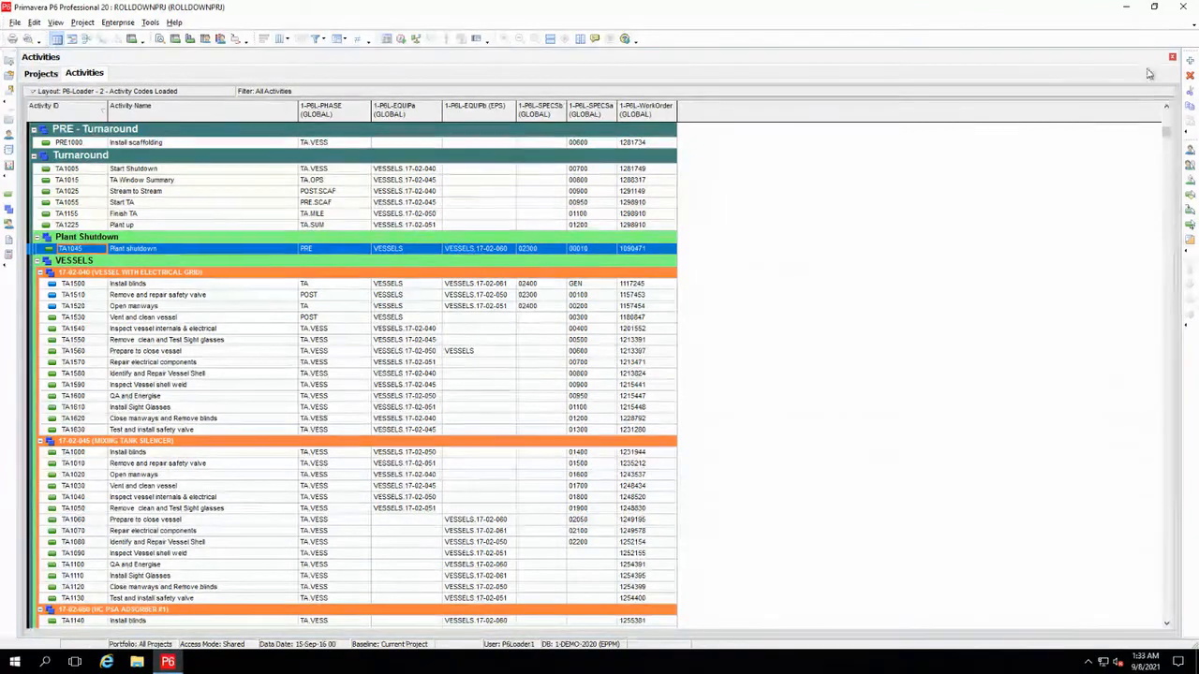
click(1183, 8)
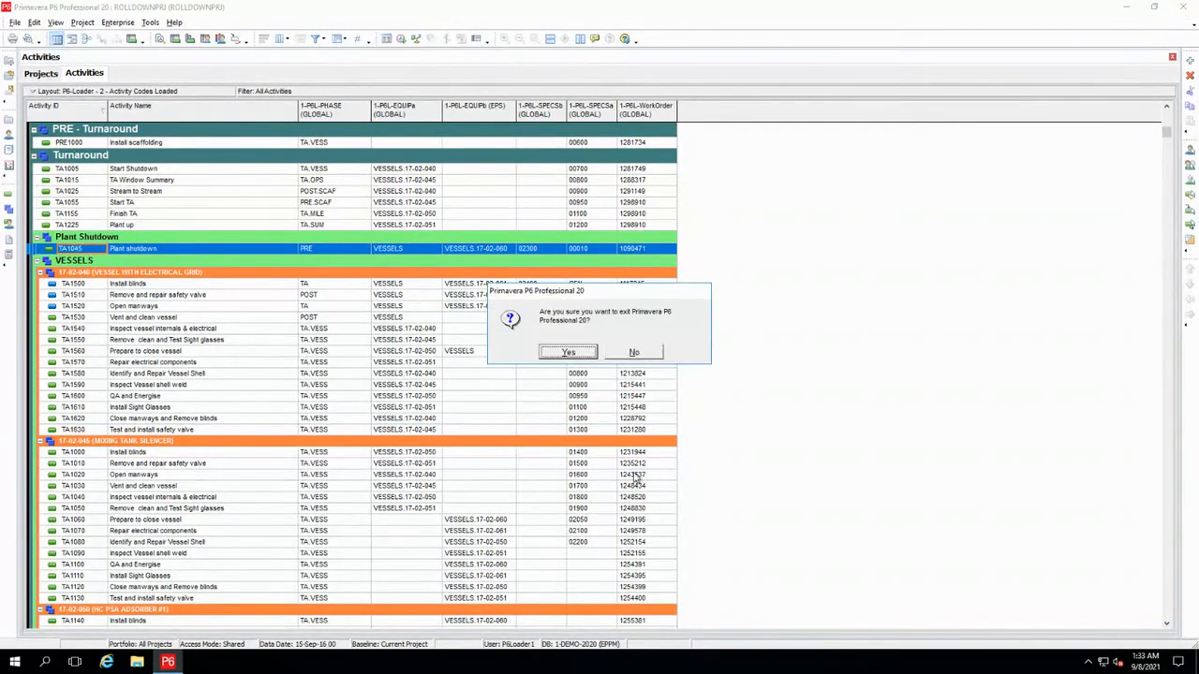
click(569, 352)
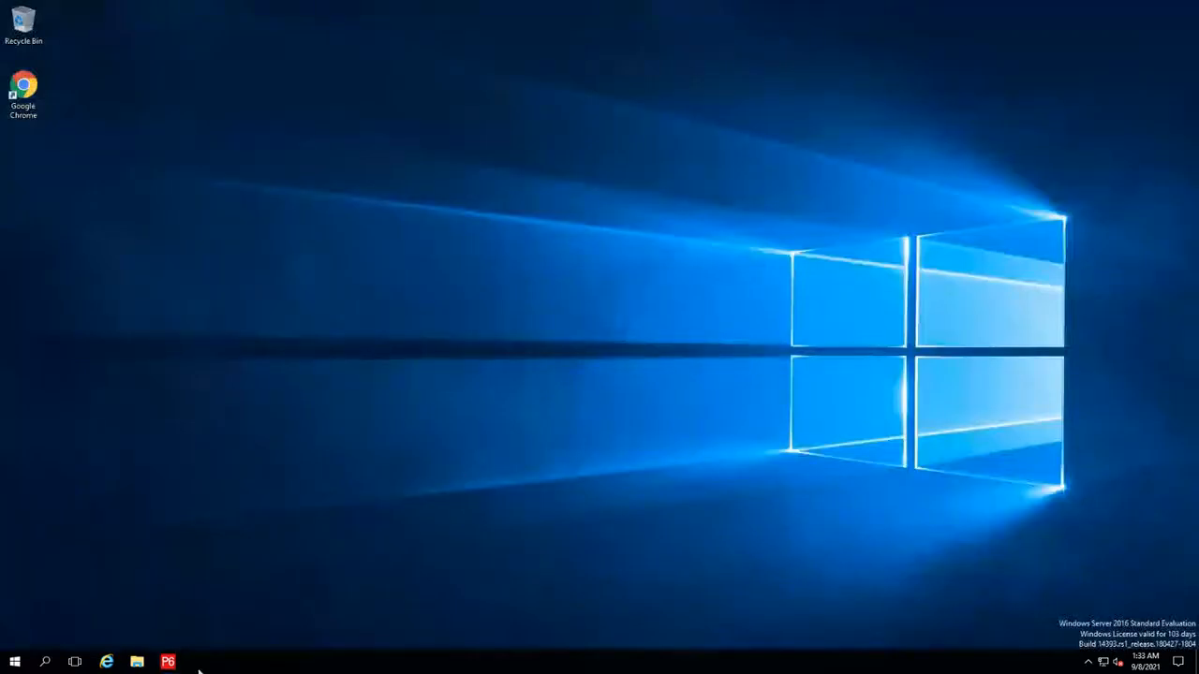
Restart P6 Professional, log in as p6loader1 with the account password, and open the activities of ROLLDOWNPRJ
click(167, 661)
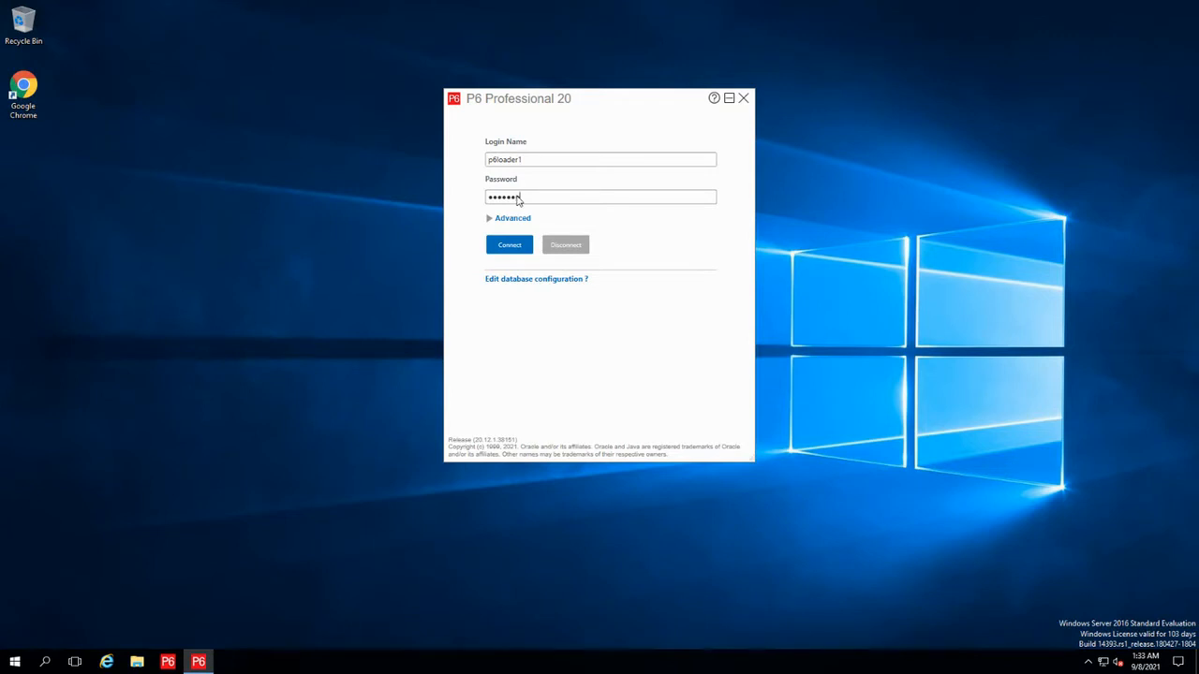
key(Return)
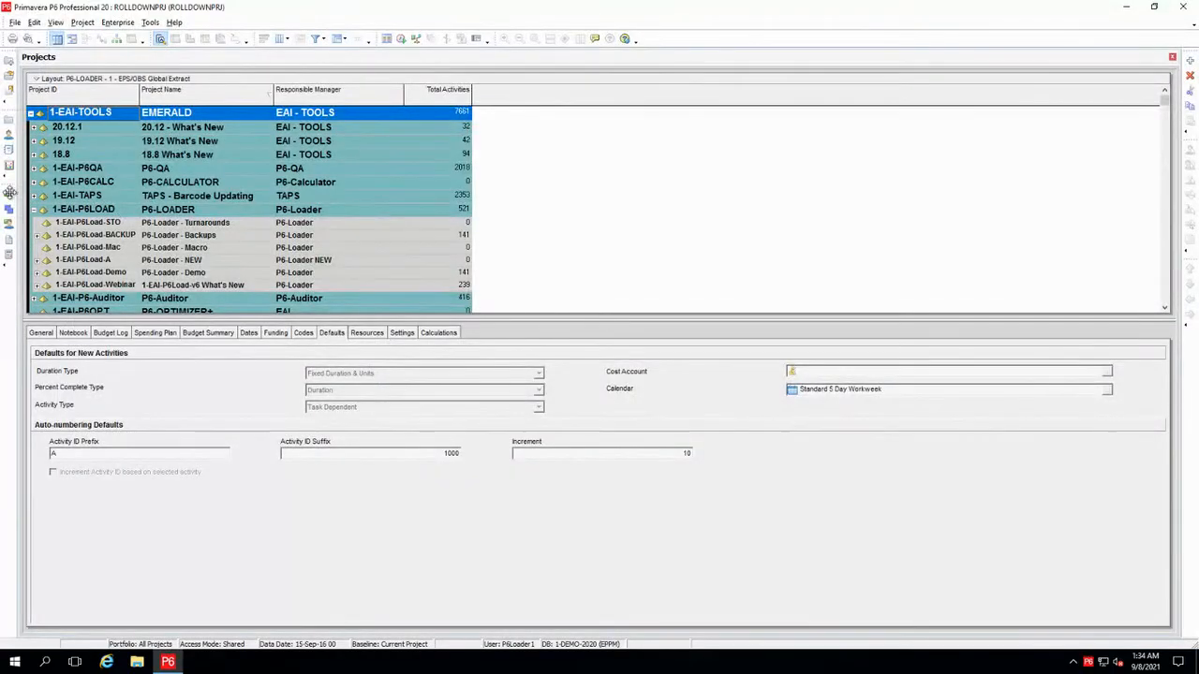
click(8, 195)
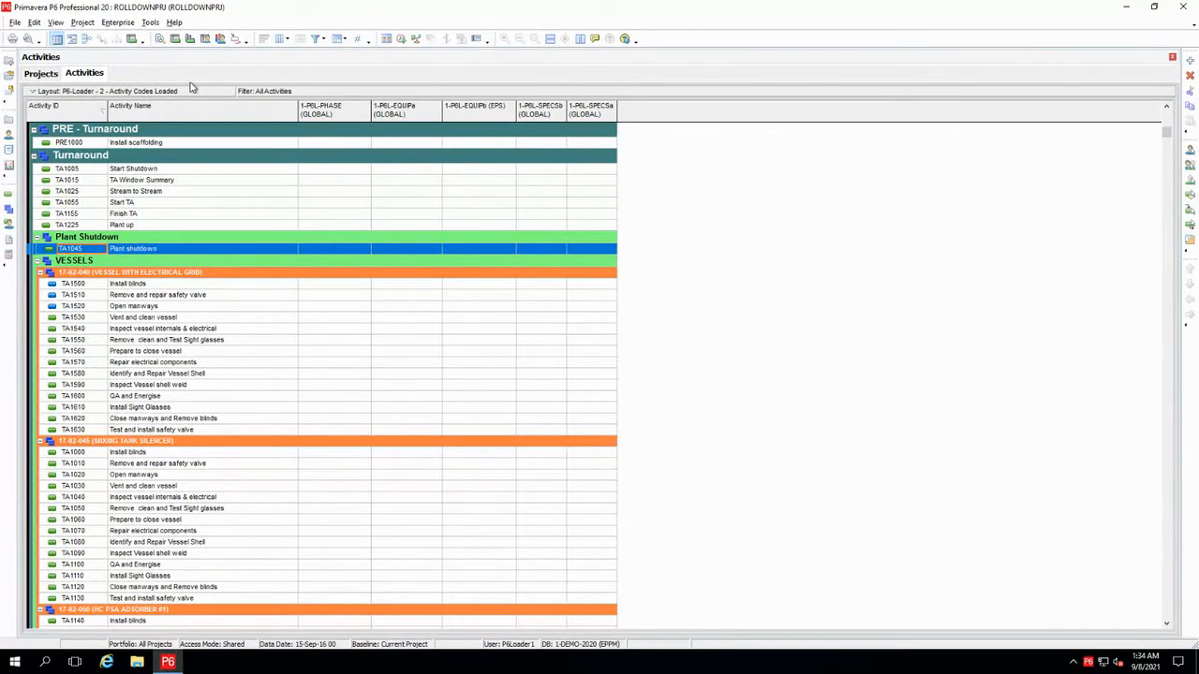
Add the EPS activity code columns 1-P6L-EQUIPMENT after 1-P6L-EQUIPb and 1-P6L-PHASE-NEW after 1-P6L-PHASE to the activity layout
click(286, 41)
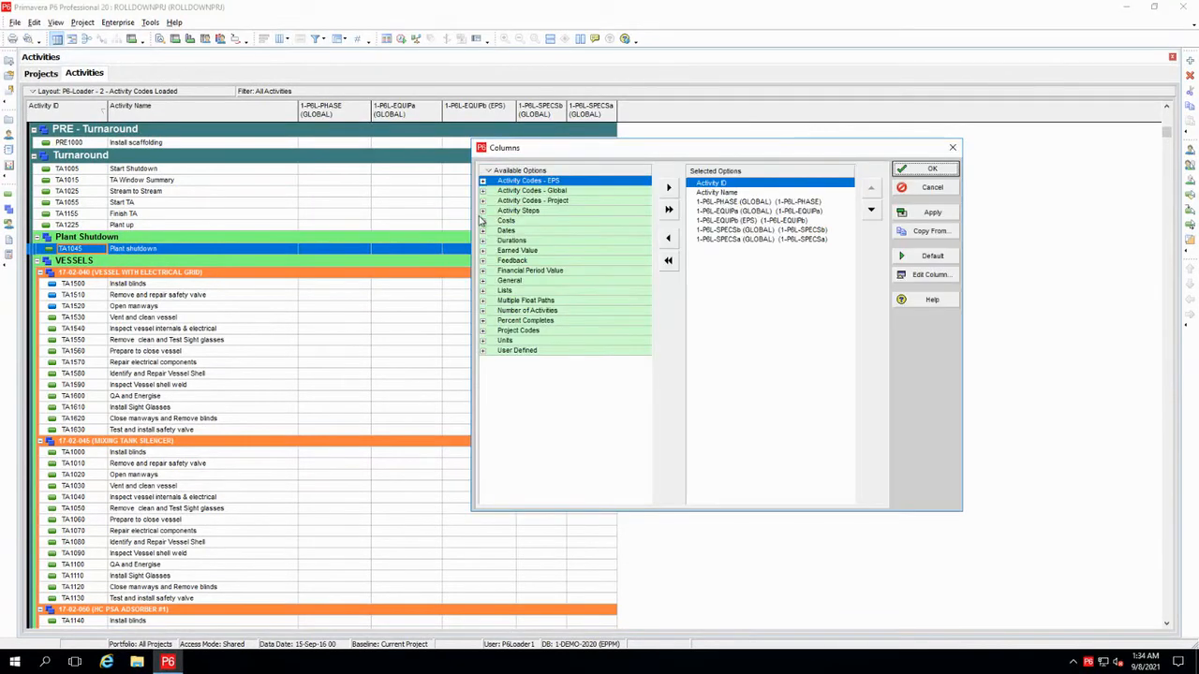
click(483, 183)
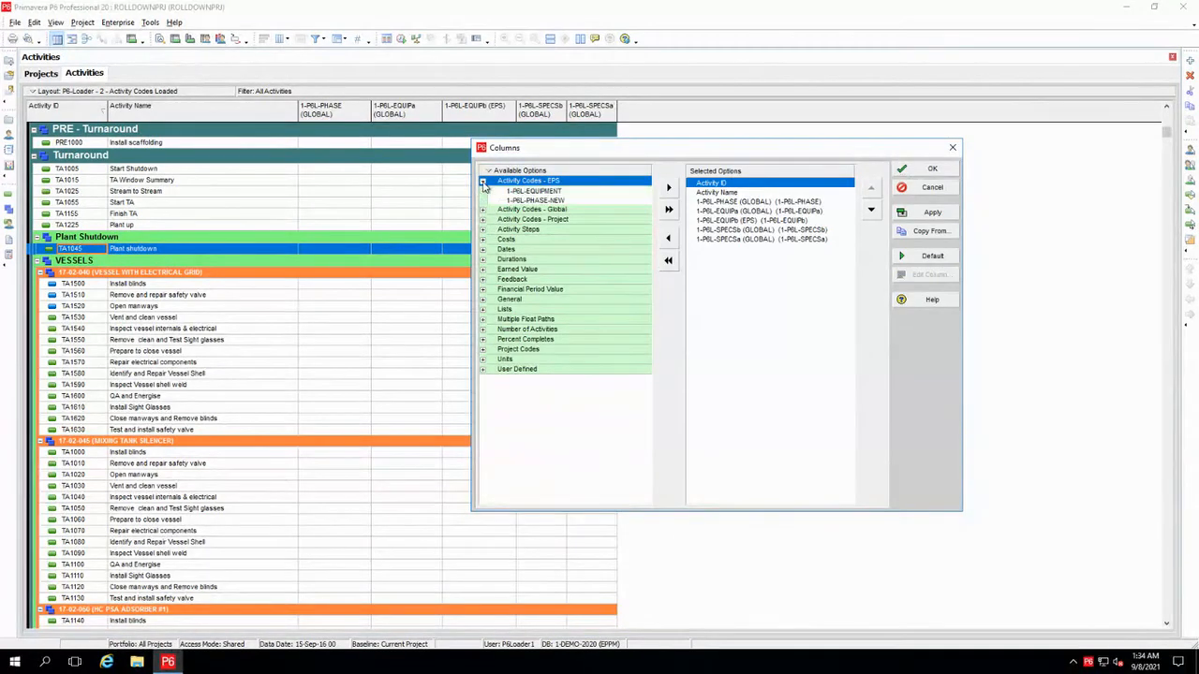
drag(530, 196, 759, 236)
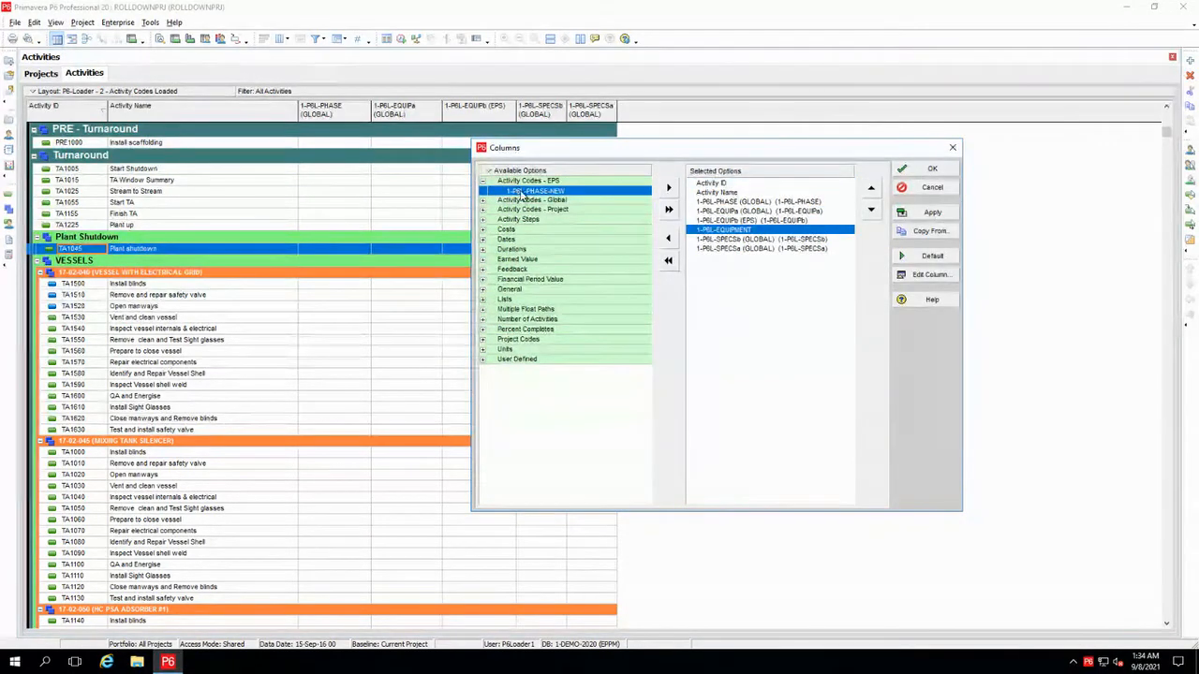
drag(518, 193, 727, 210)
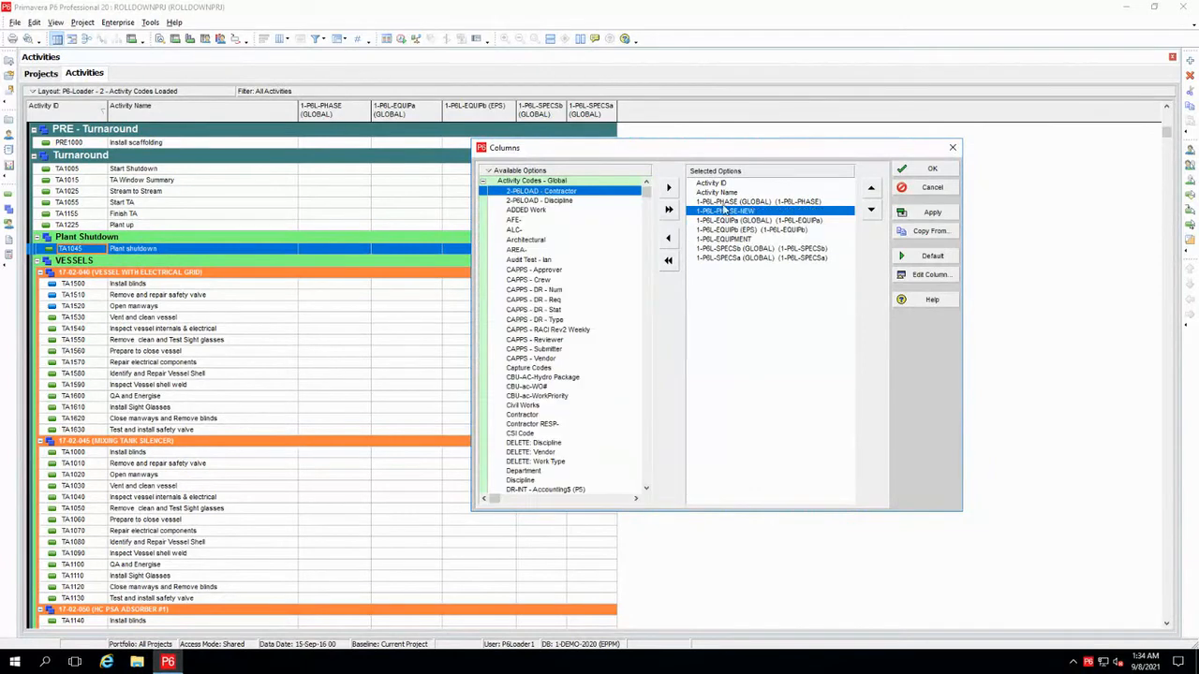
Add the project activity codes 1-P6L-SPECSection and 1-P6L-WorkOrder as the last columns and apply the column selection
click(483, 181)
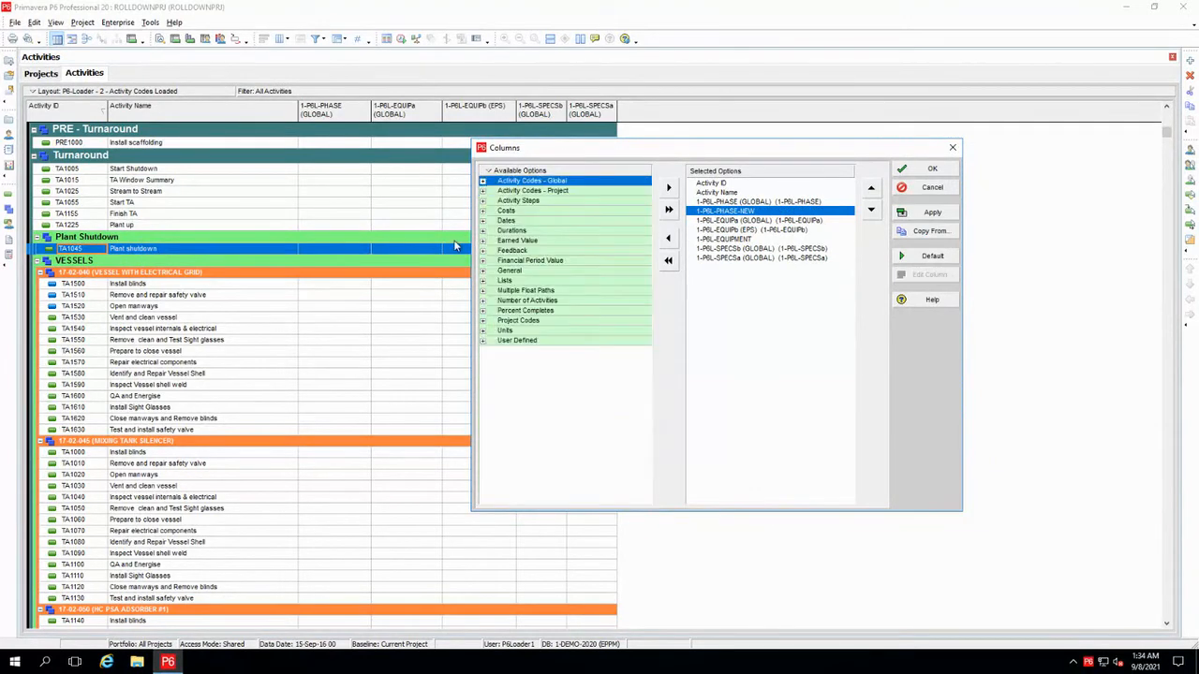
click(483, 190)
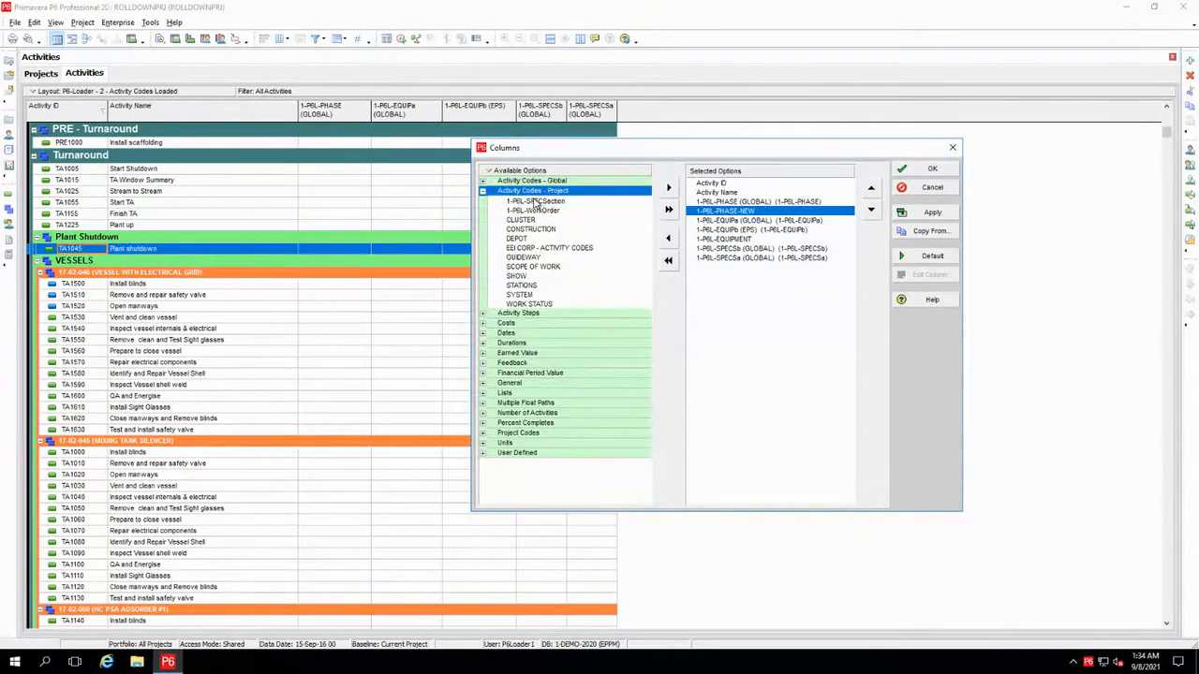
drag(534, 203, 778, 281)
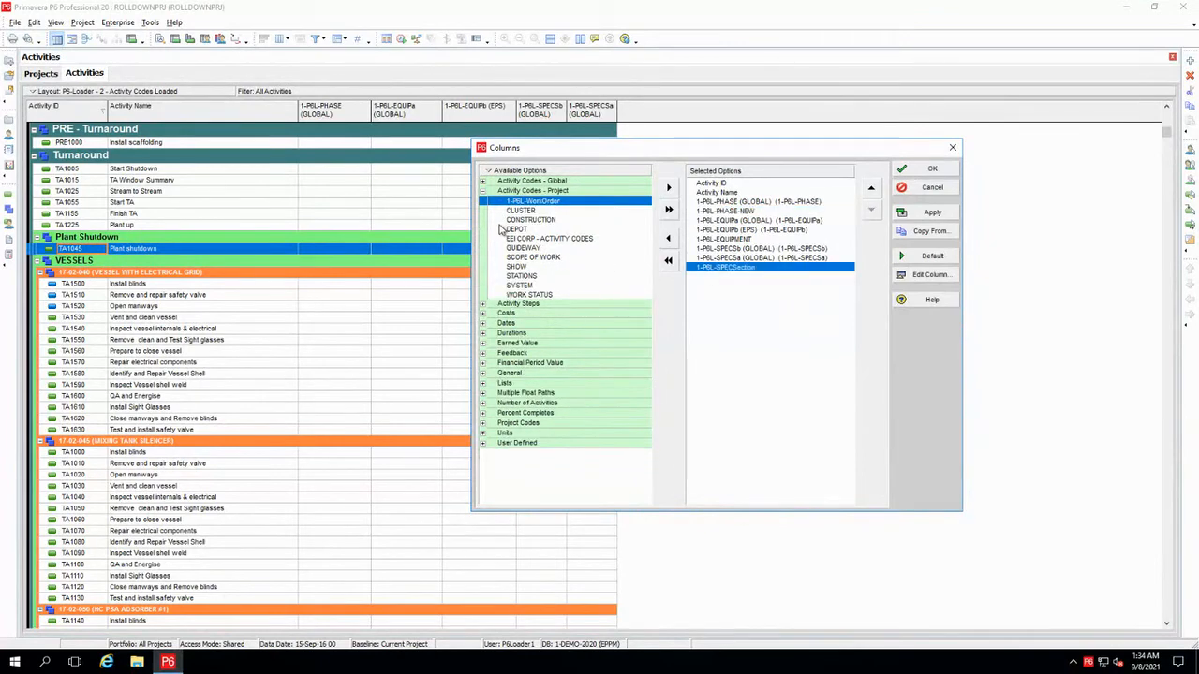
drag(520, 204, 778, 308)
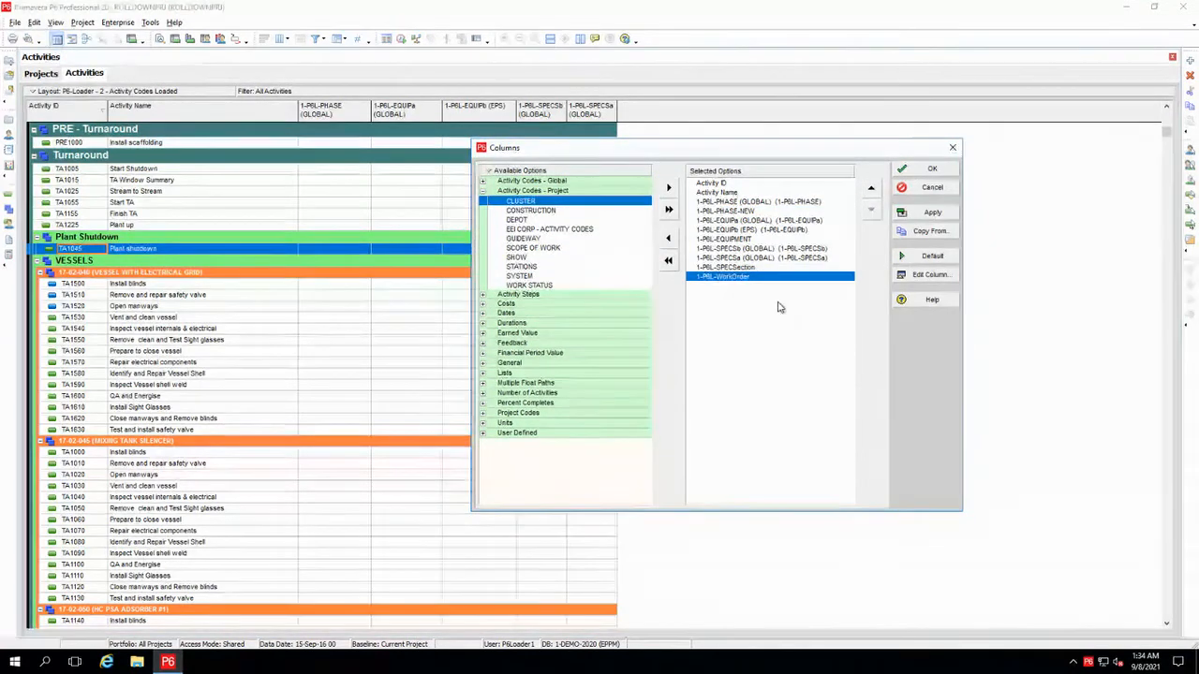
click(929, 168)
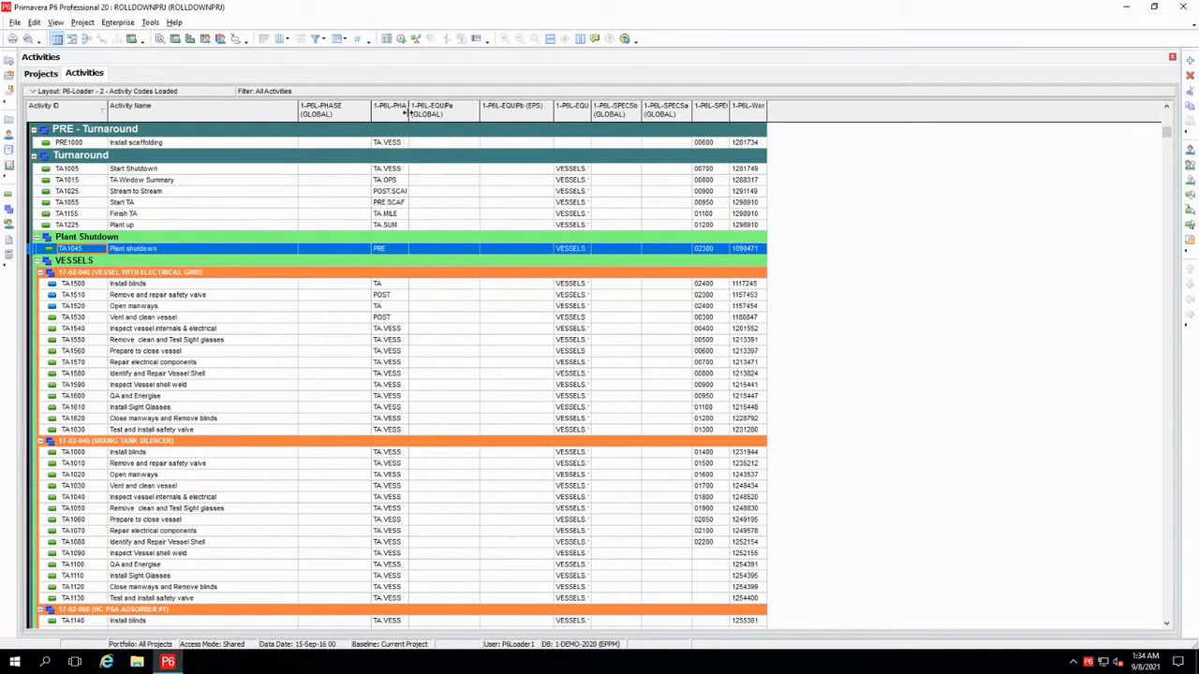
Widen the 1-P6L-PHASE-NEW, 1-P6L-EQUIPMENT, 1-P6L-SPECSection and 1-P6L-WorkOrder columns so their headings and codes are readable
drag(424, 110, 437, 110)
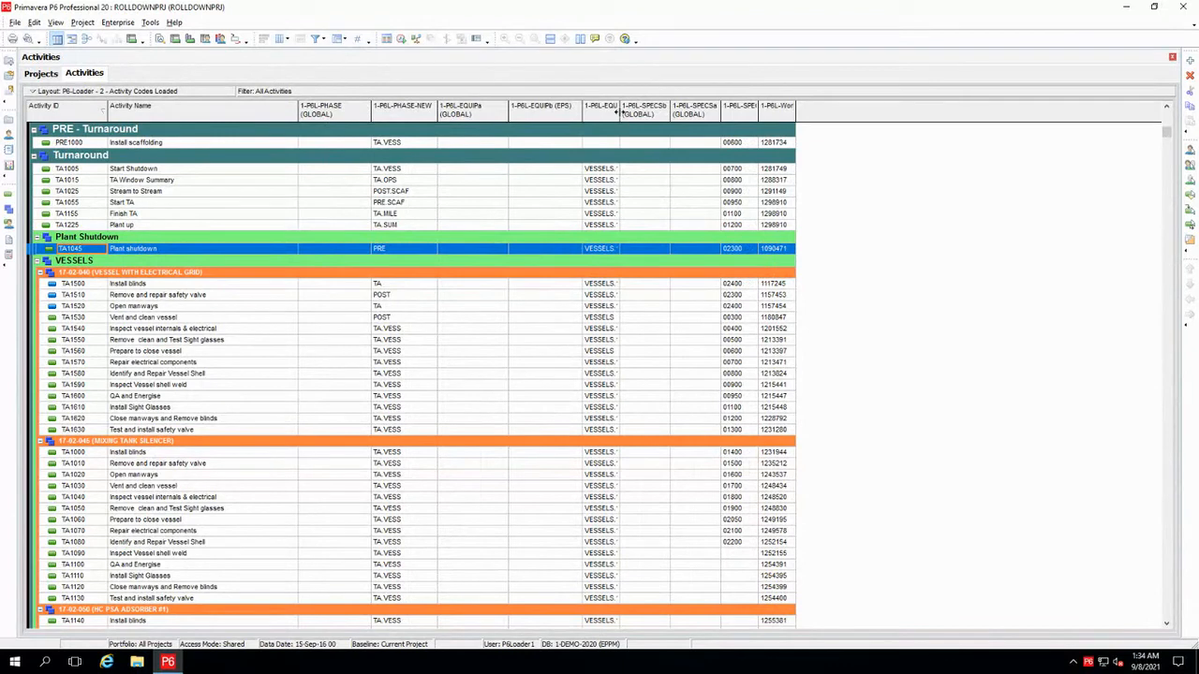
drag(619, 110, 667, 111)
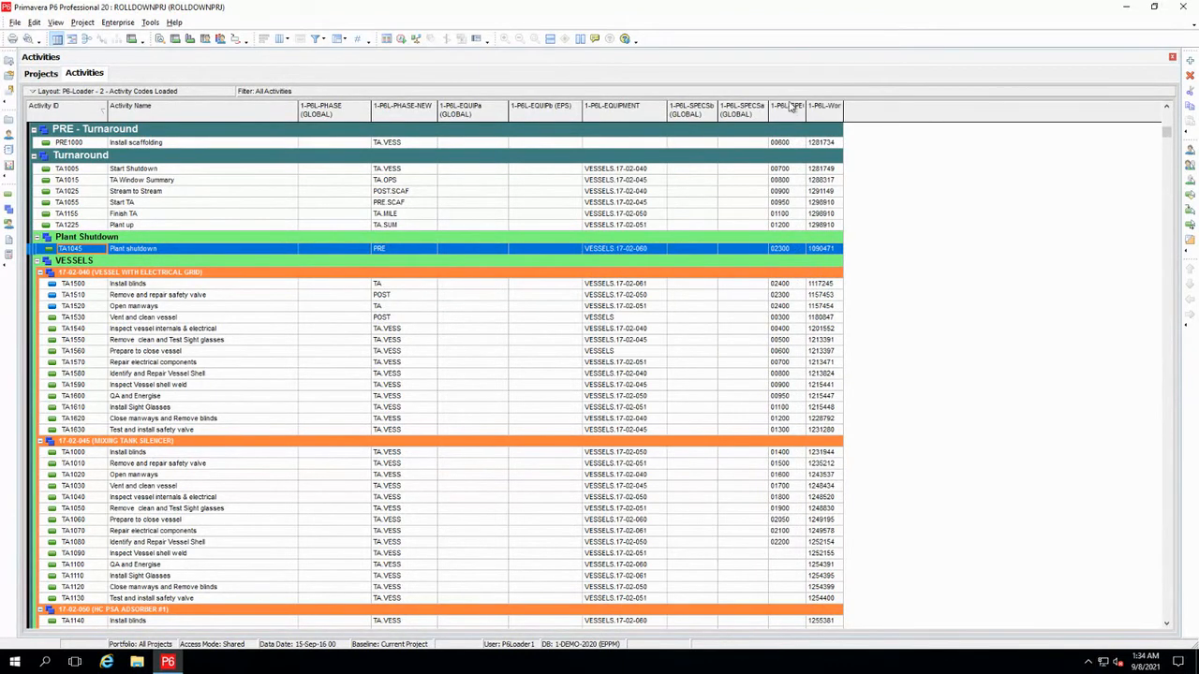
drag(810, 109, 916, 111)
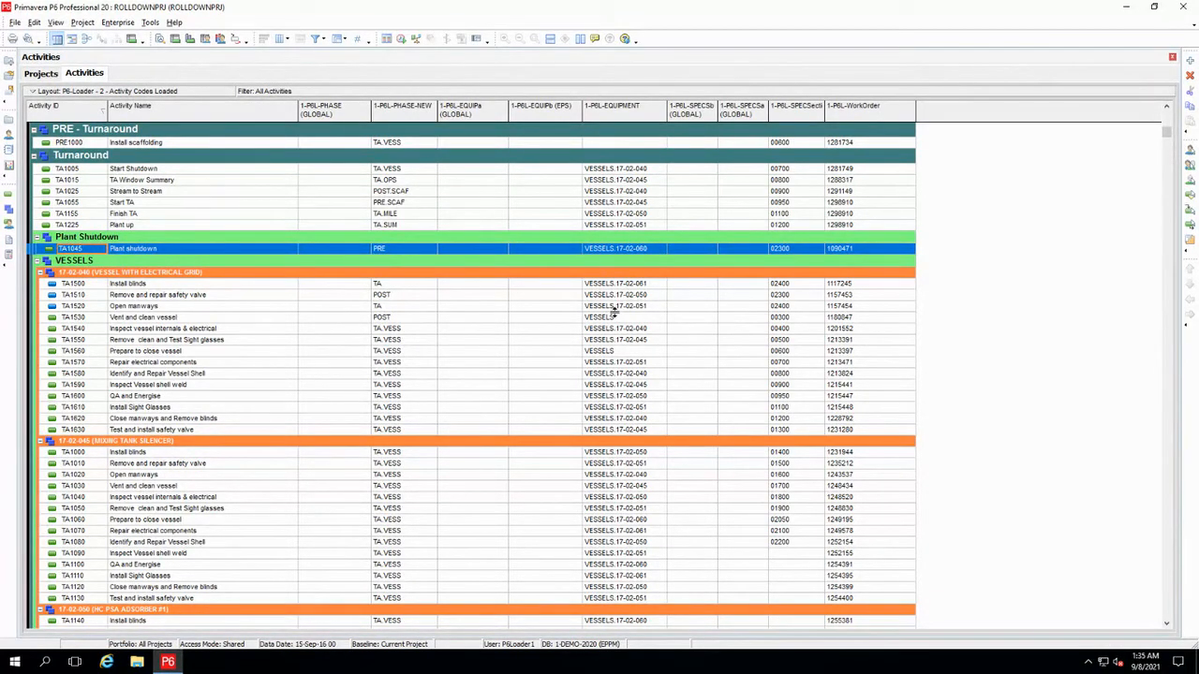
Open the P6L-New project from the 1-EAI-P6Load-A EPS node in the project list
click(43, 77)
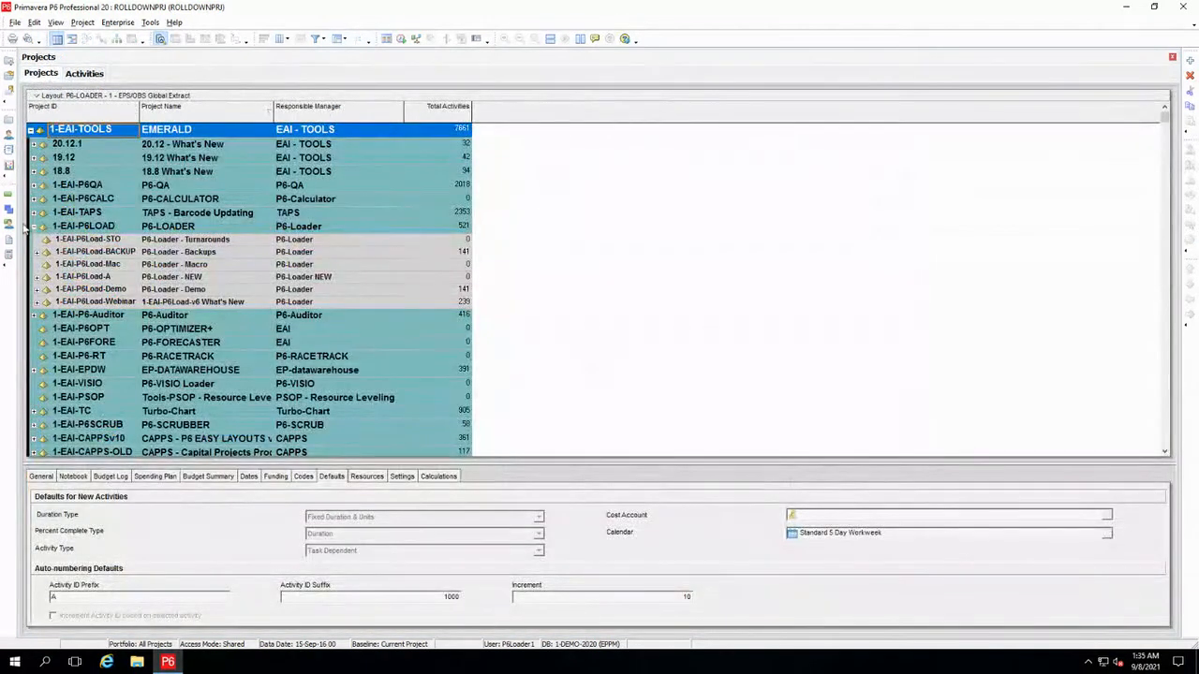
click(40, 278)
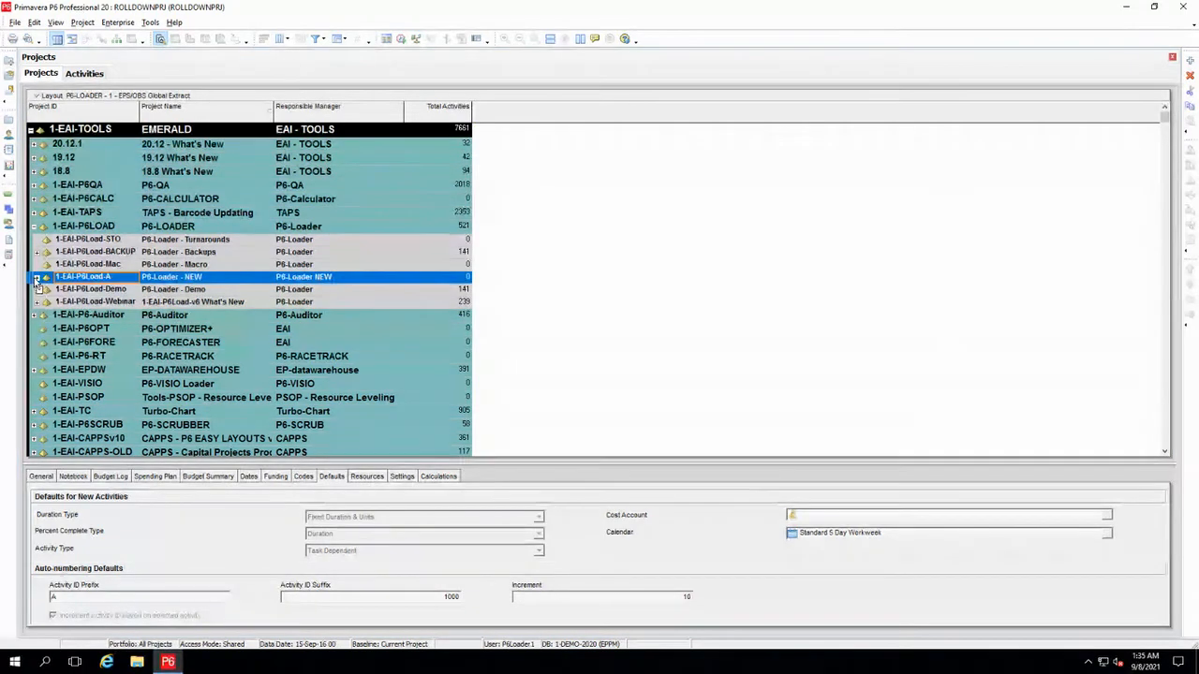
click(37, 278)
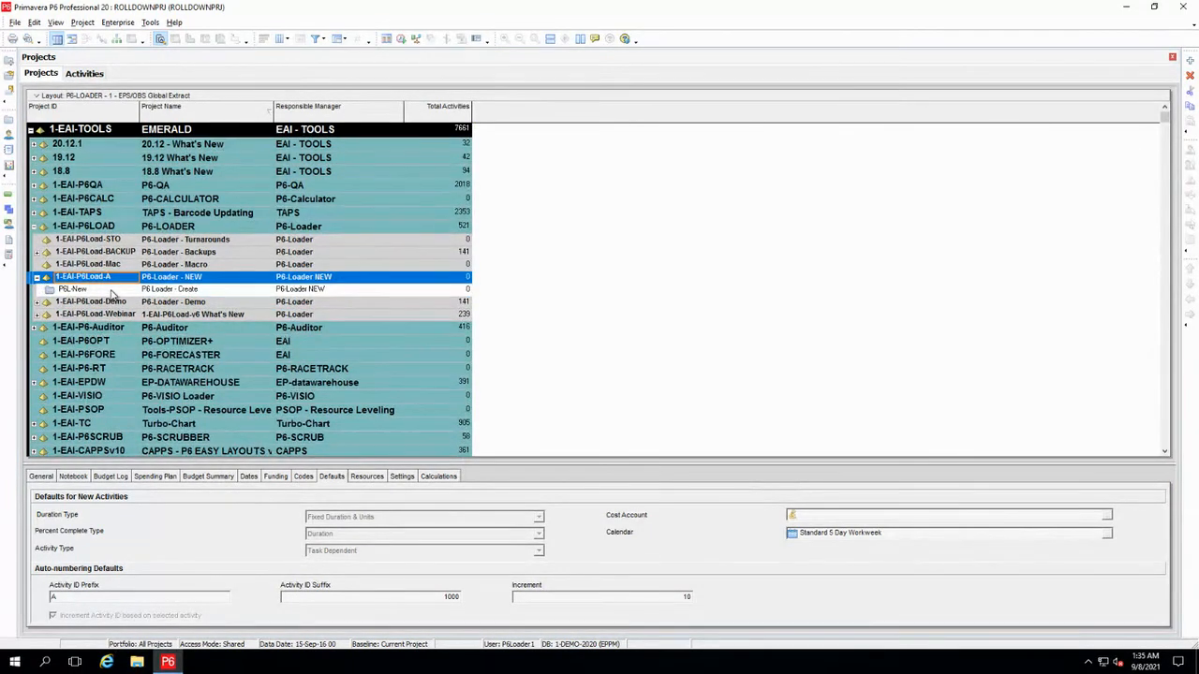
click(110, 290)
right_click(111, 294)
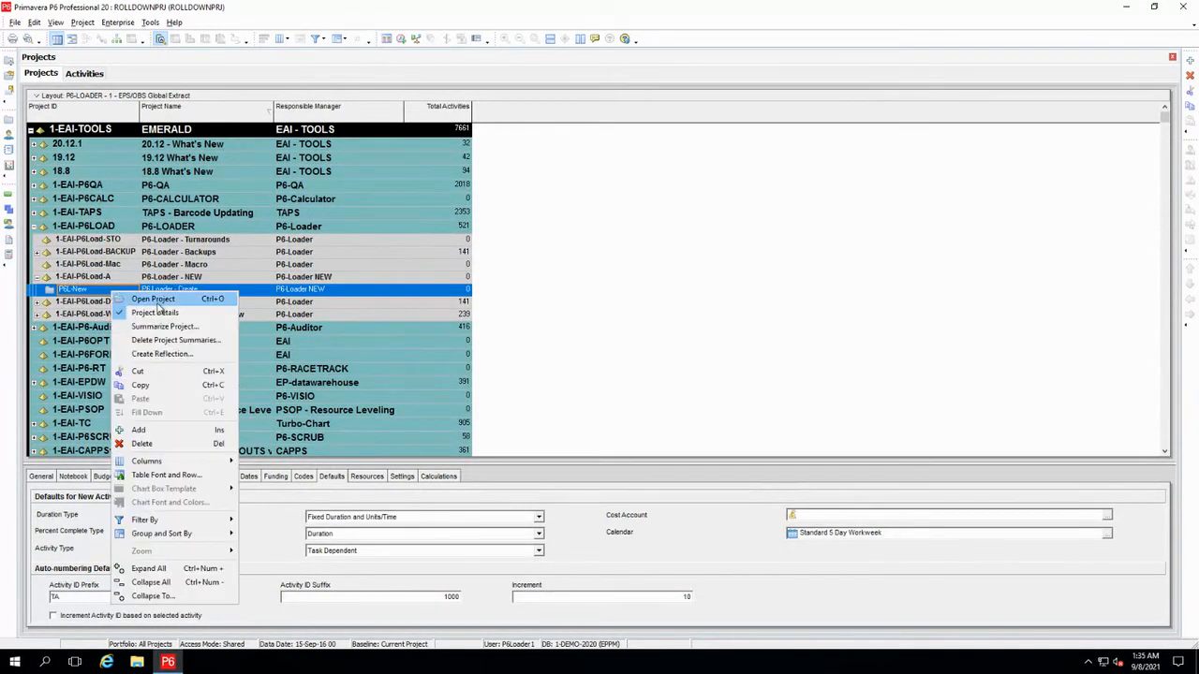
click(157, 300)
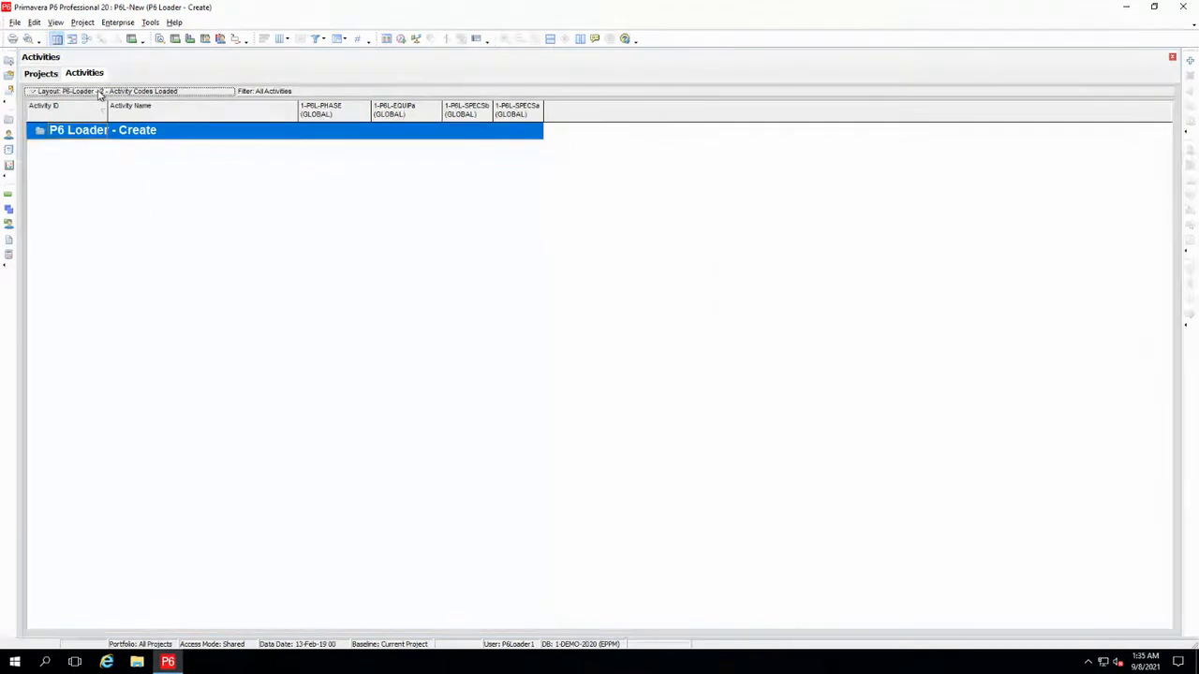
Open the layout P6-Loader - 3 - Project Load for the activities, without saving the changes to the current layout
click(99, 94)
mouse_move(108, 110)
click(172, 108)
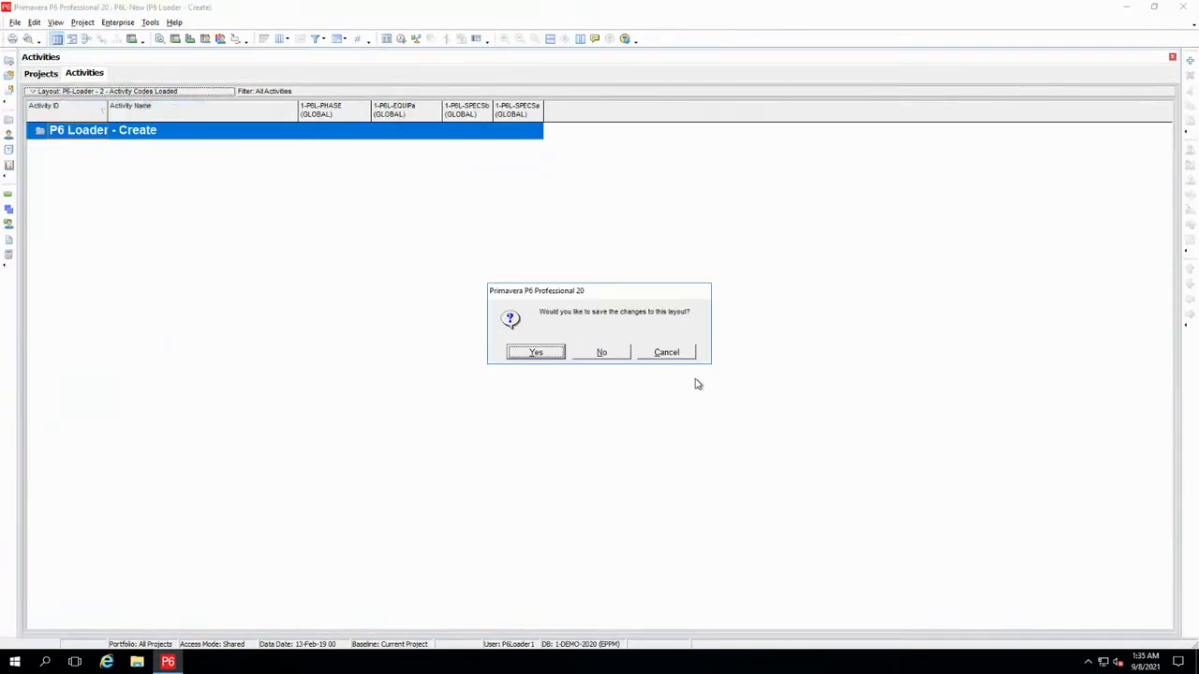
click(602, 353)
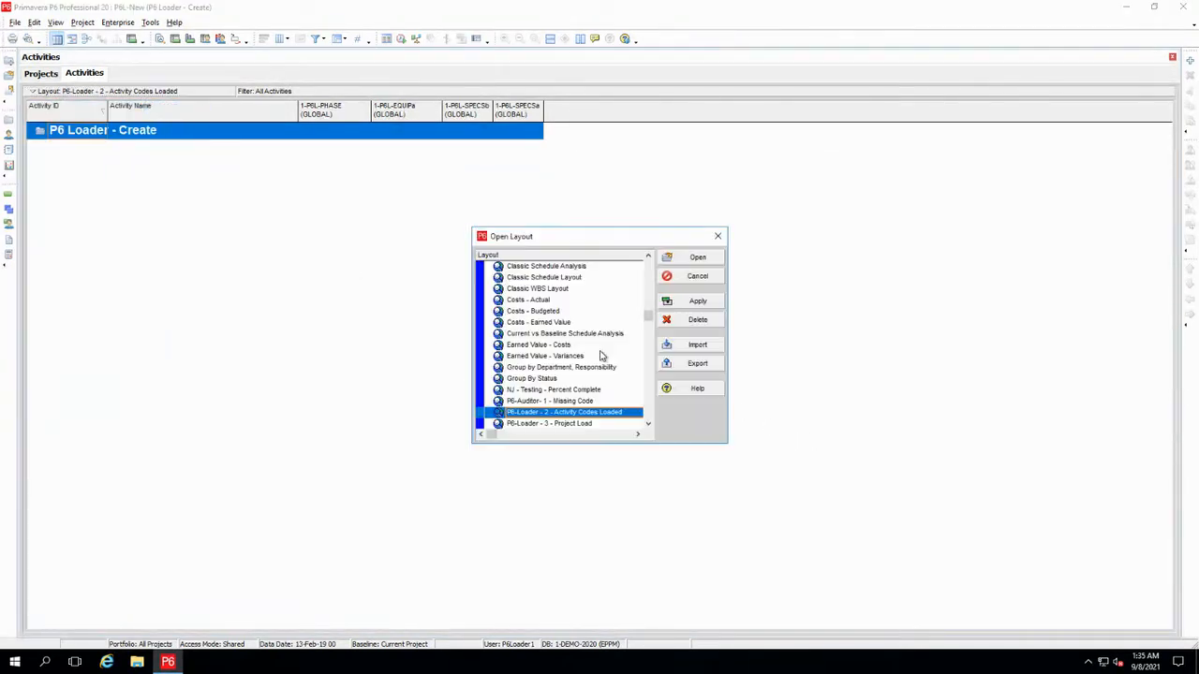
click(571, 424)
click(693, 257)
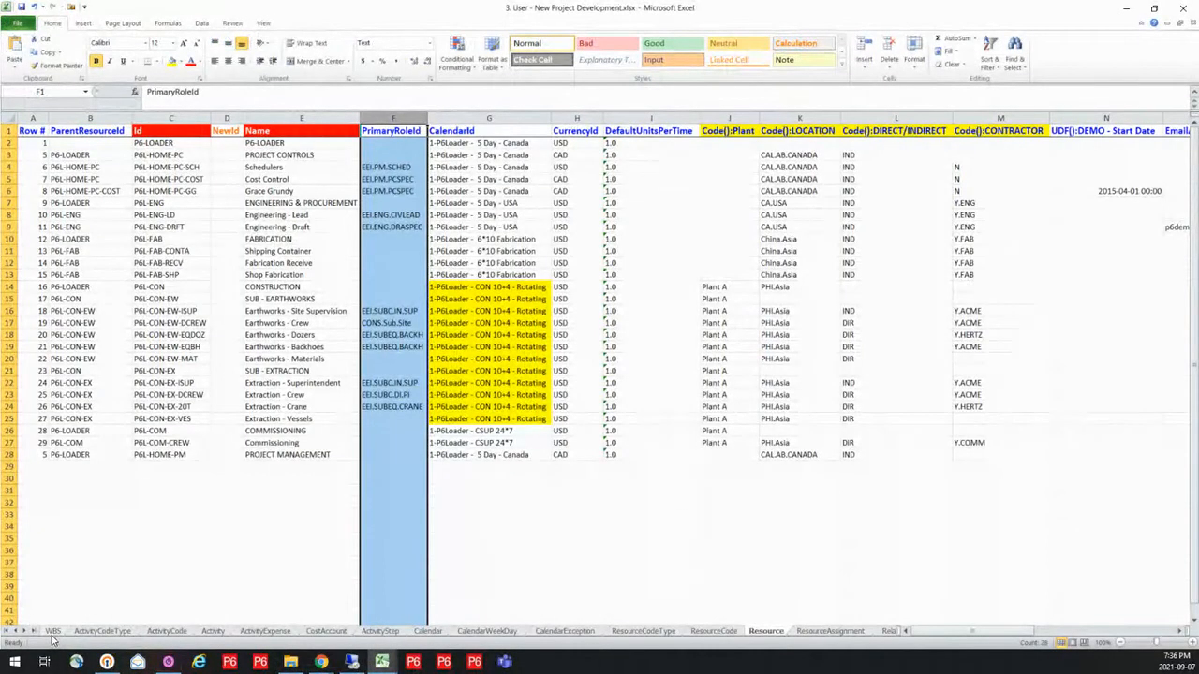
Switch to the Excel workbook 3. User - New Project Development.xlsx and examine the P6L-New rows and columns of the WBS sheet
click(54, 633)
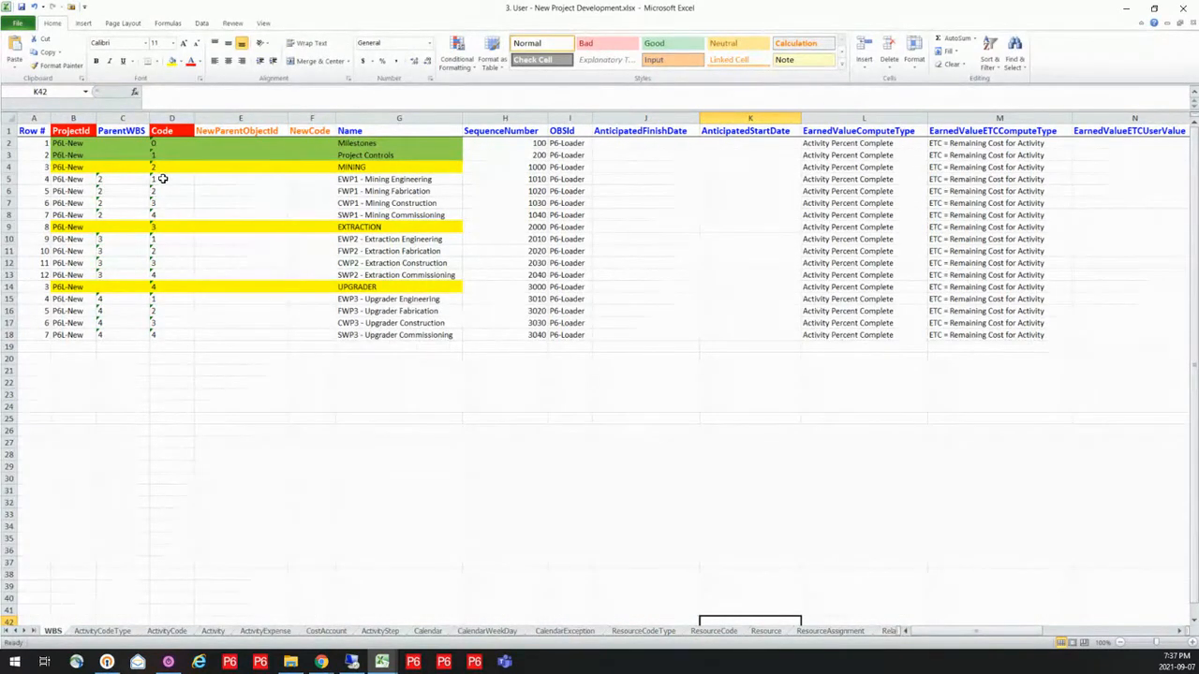
click(91, 167)
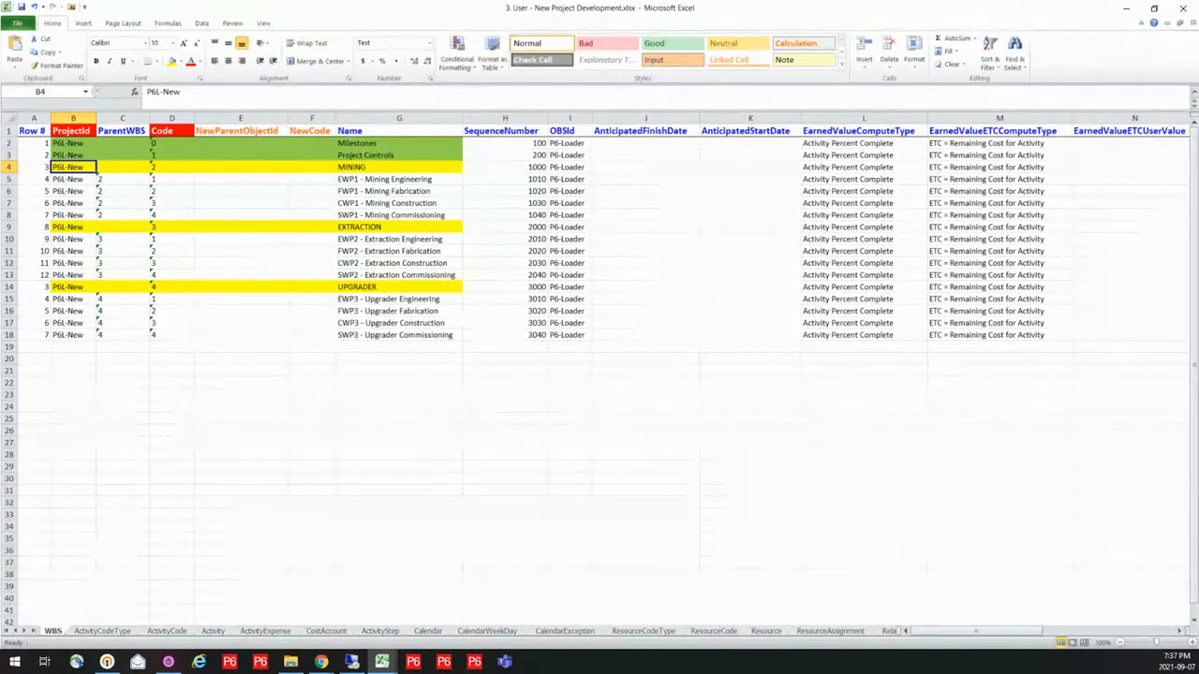
click(1182, 634)
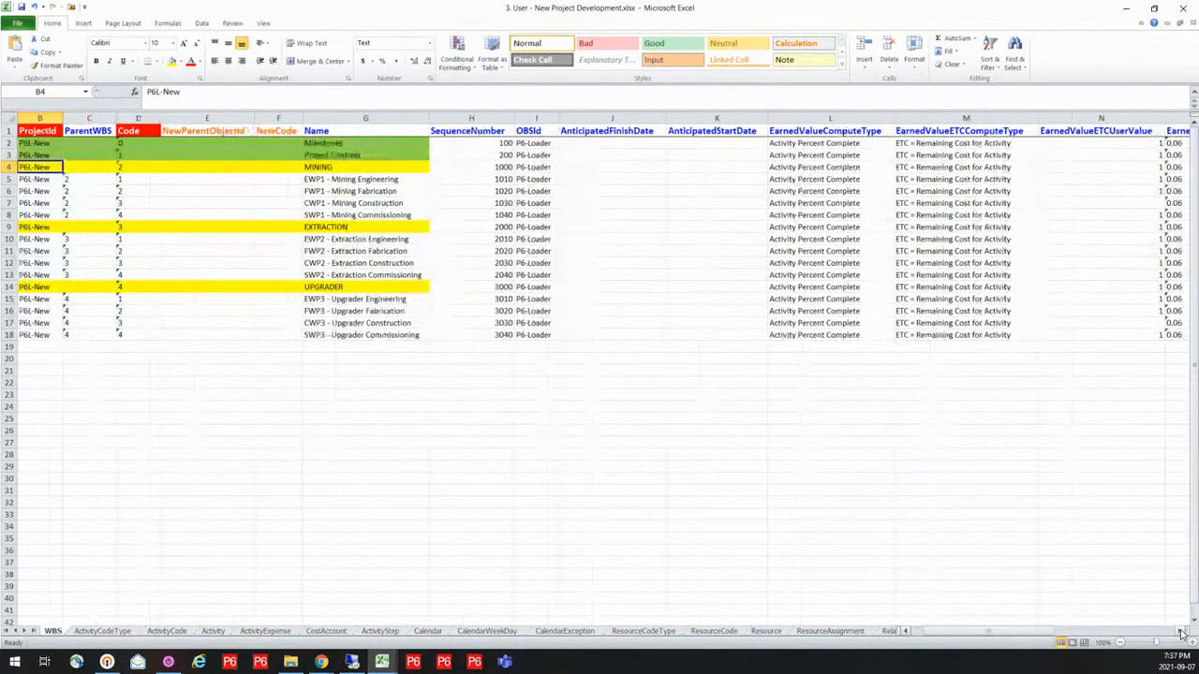
click(1182, 634)
click(1182, 634)
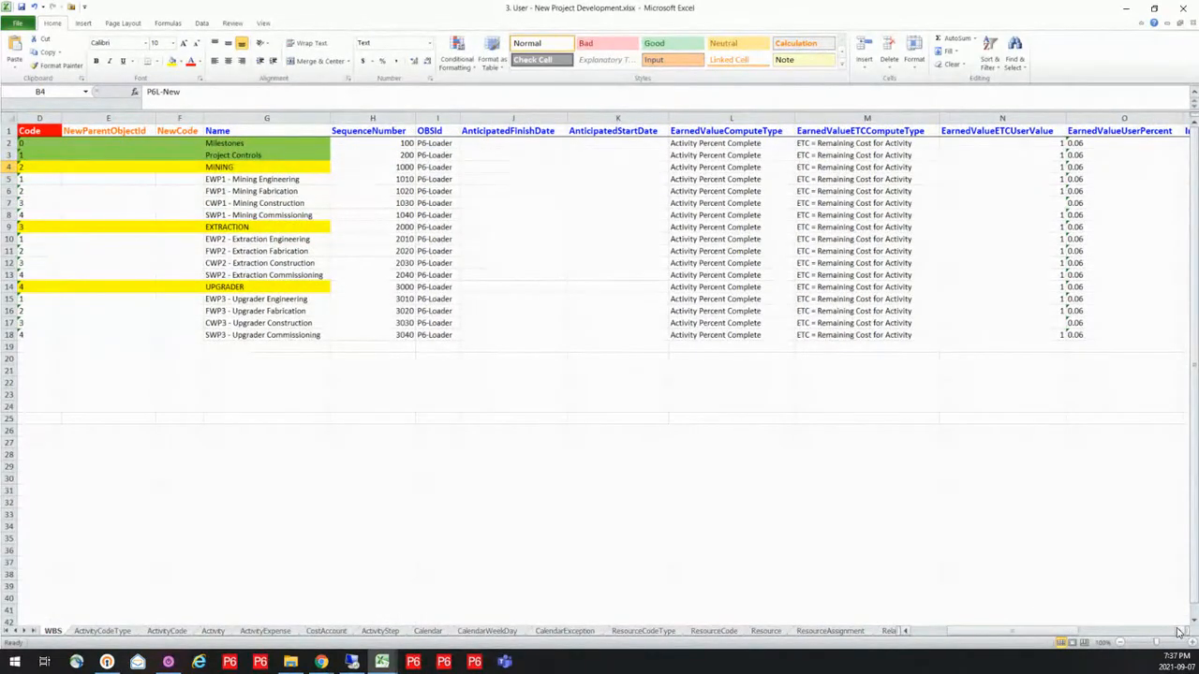
click(906, 632)
click(906, 632)
click(905, 632)
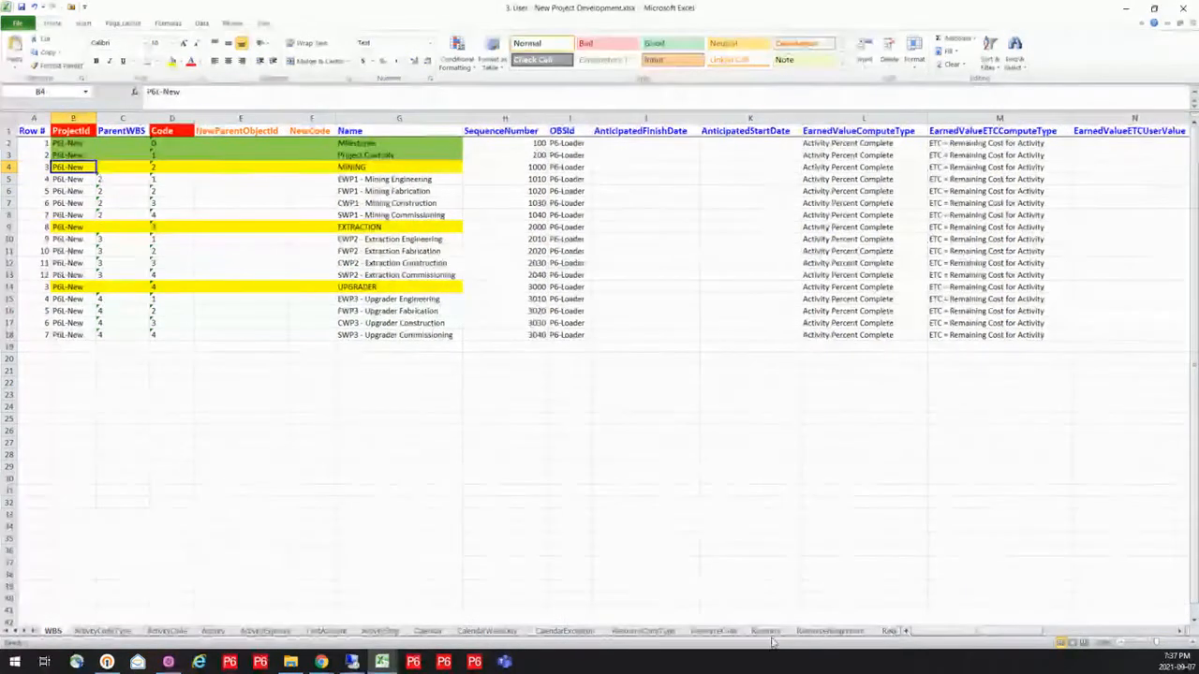
Examine the project code types in the ActivityCodeType sheet and the 2-P6L-DISCIPLINE values in the ActivityCode sheet
click(103, 631)
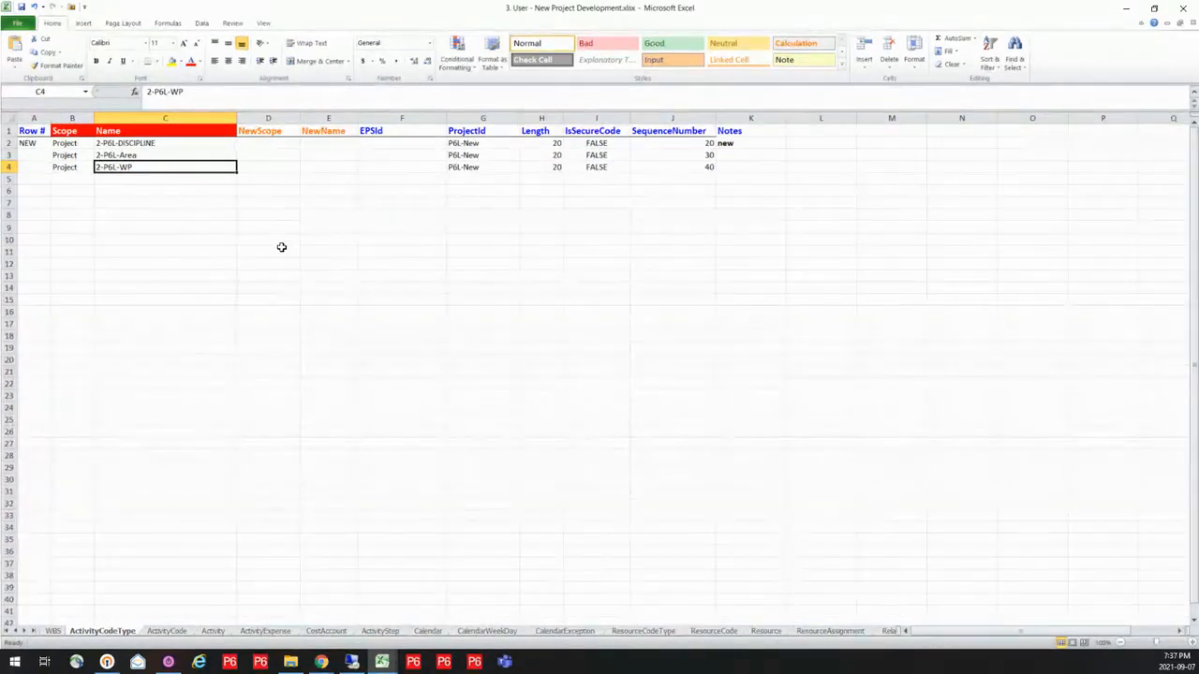
click(149, 142)
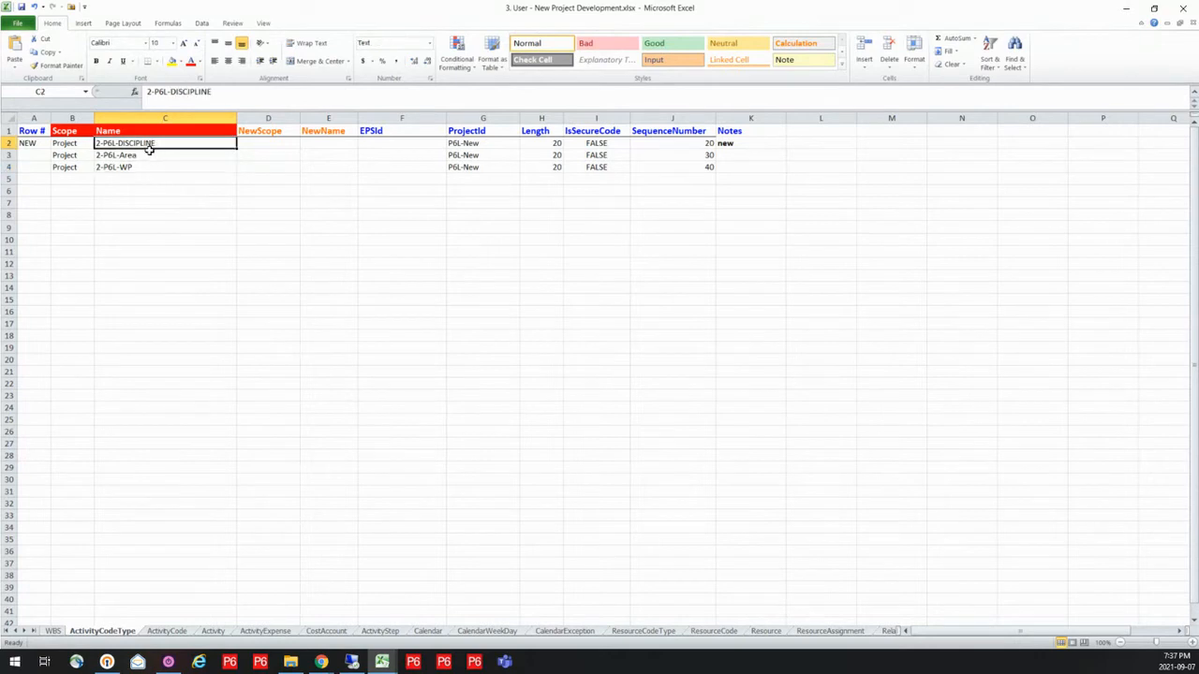
click(151, 156)
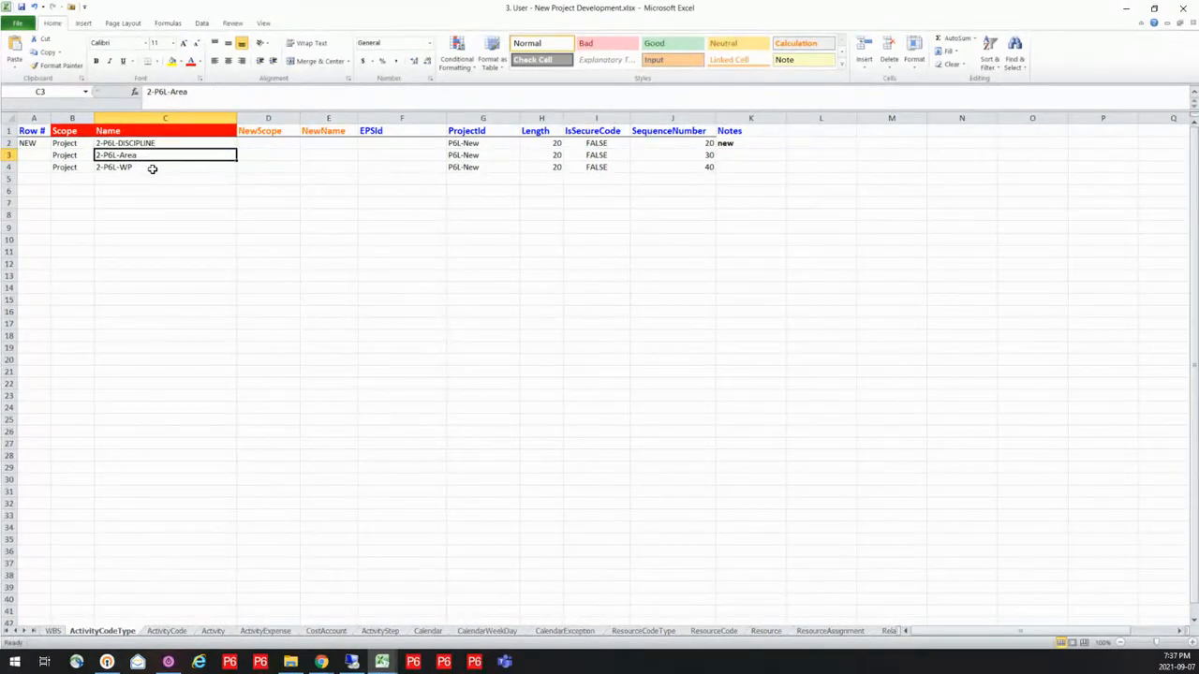
click(152, 168)
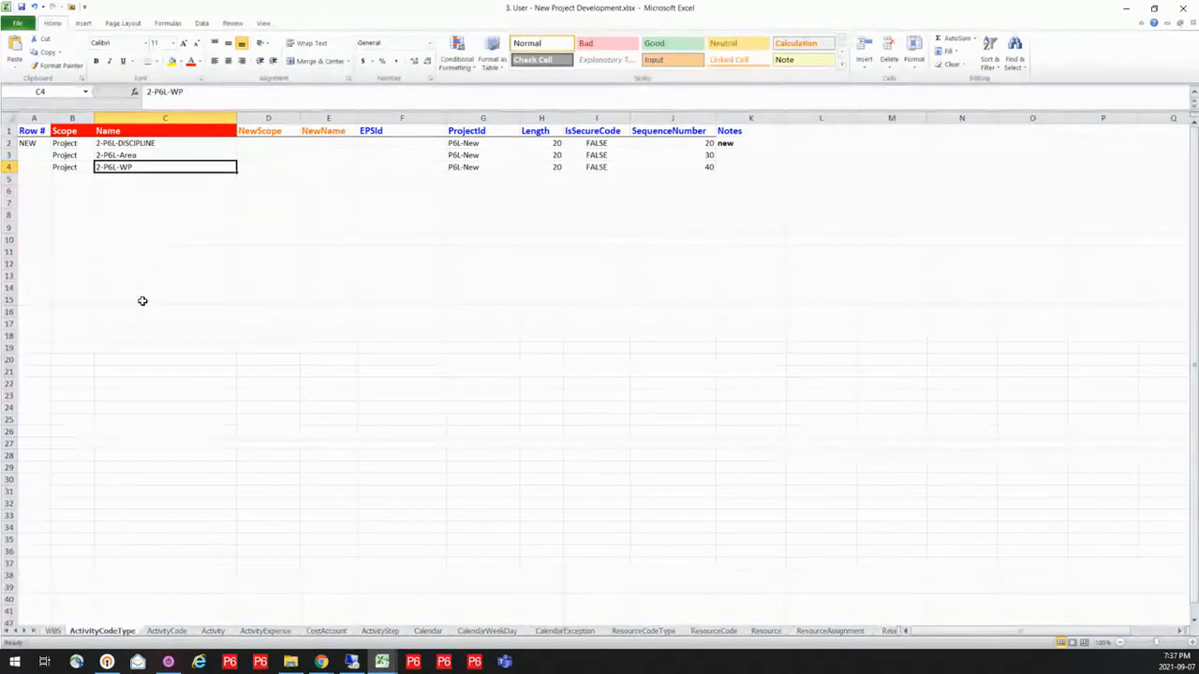
click(169, 631)
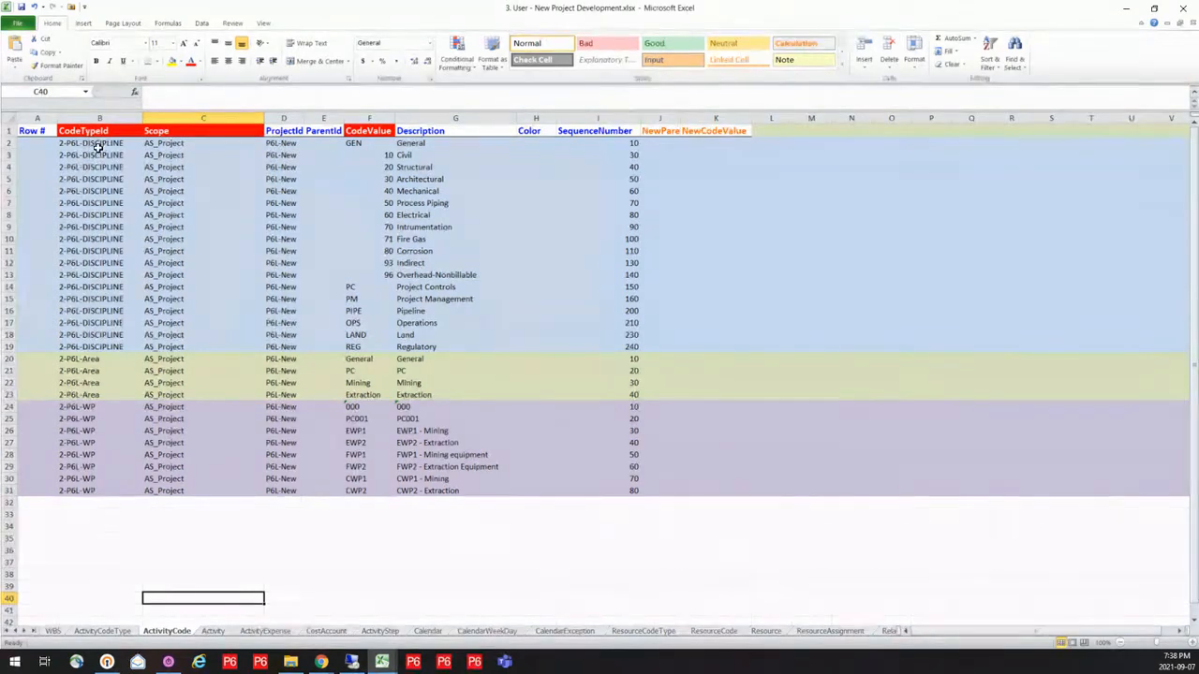
drag(94, 145, 85, 353)
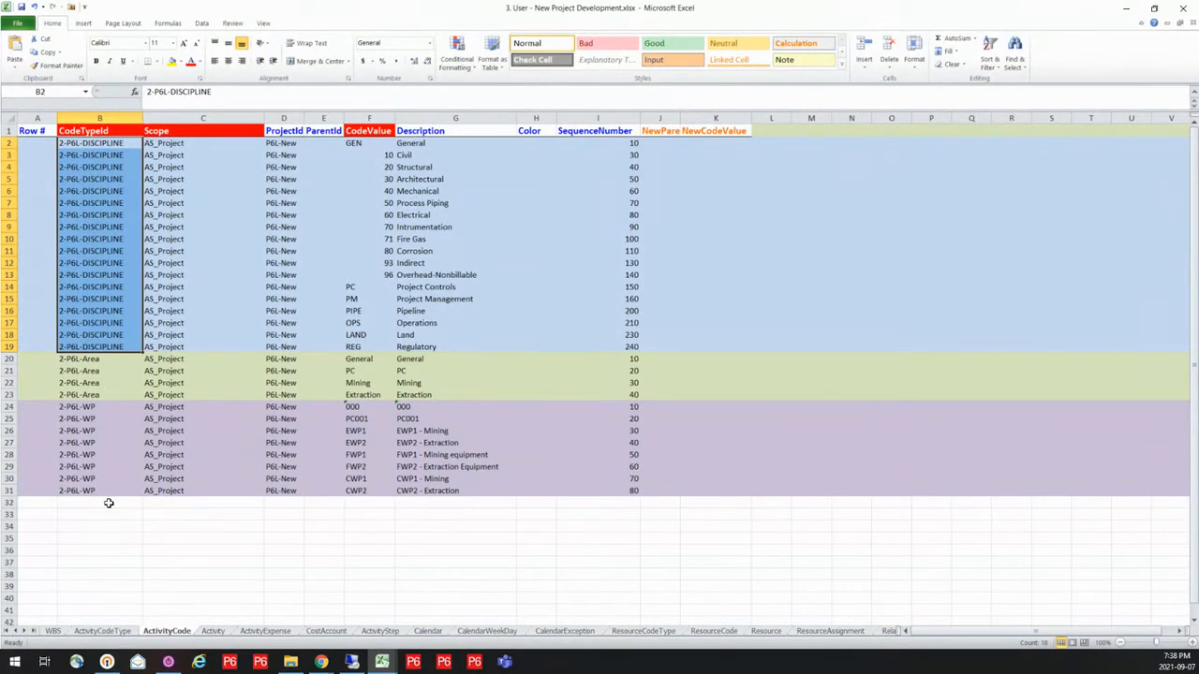
Examine the Activity sheet, including the name formula in F10, the project and global code columns, planned durations and calendars
click(213, 632)
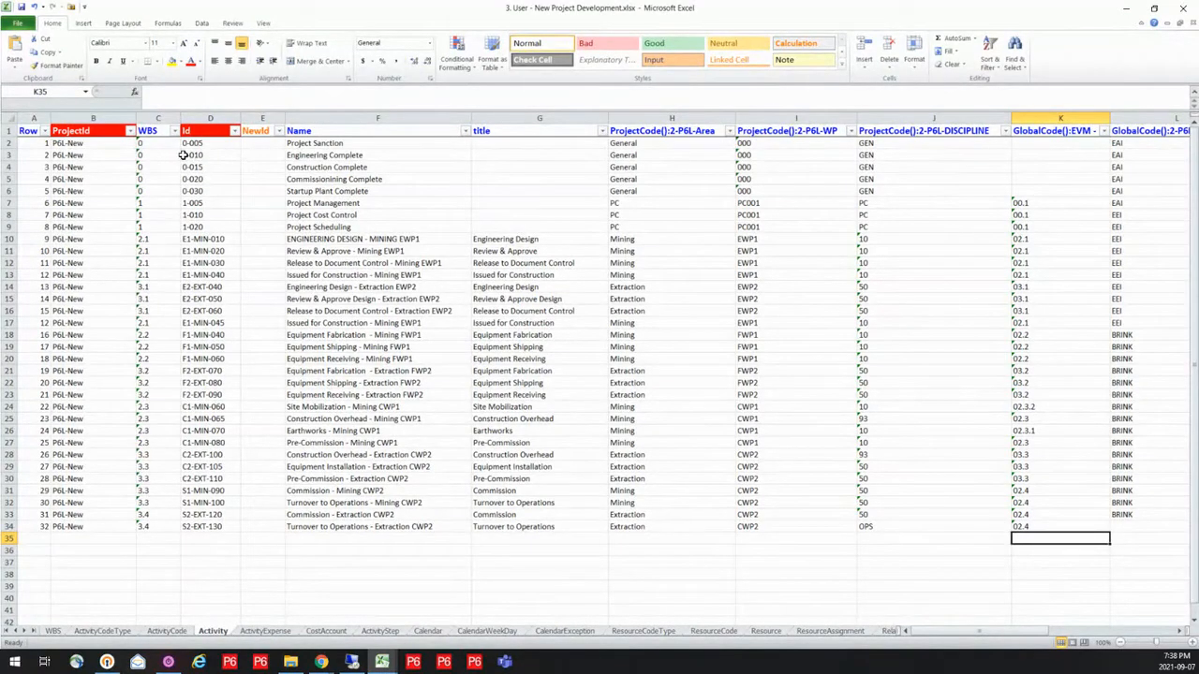
click(395, 241)
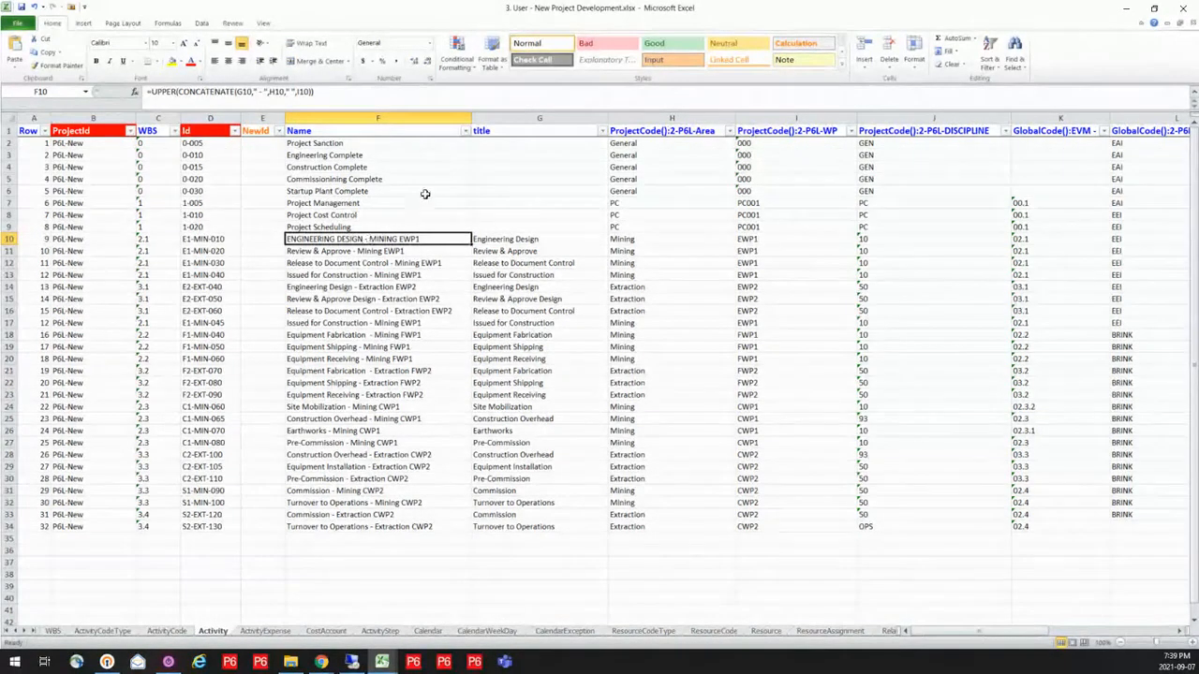
click(694, 128)
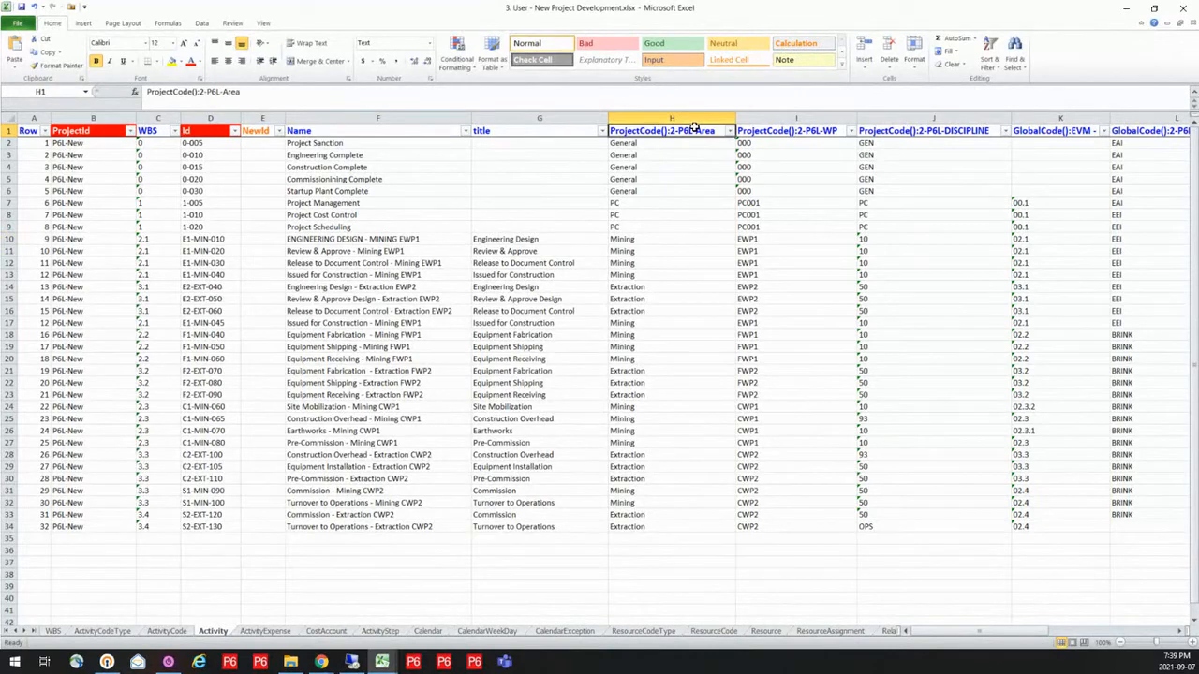
click(821, 132)
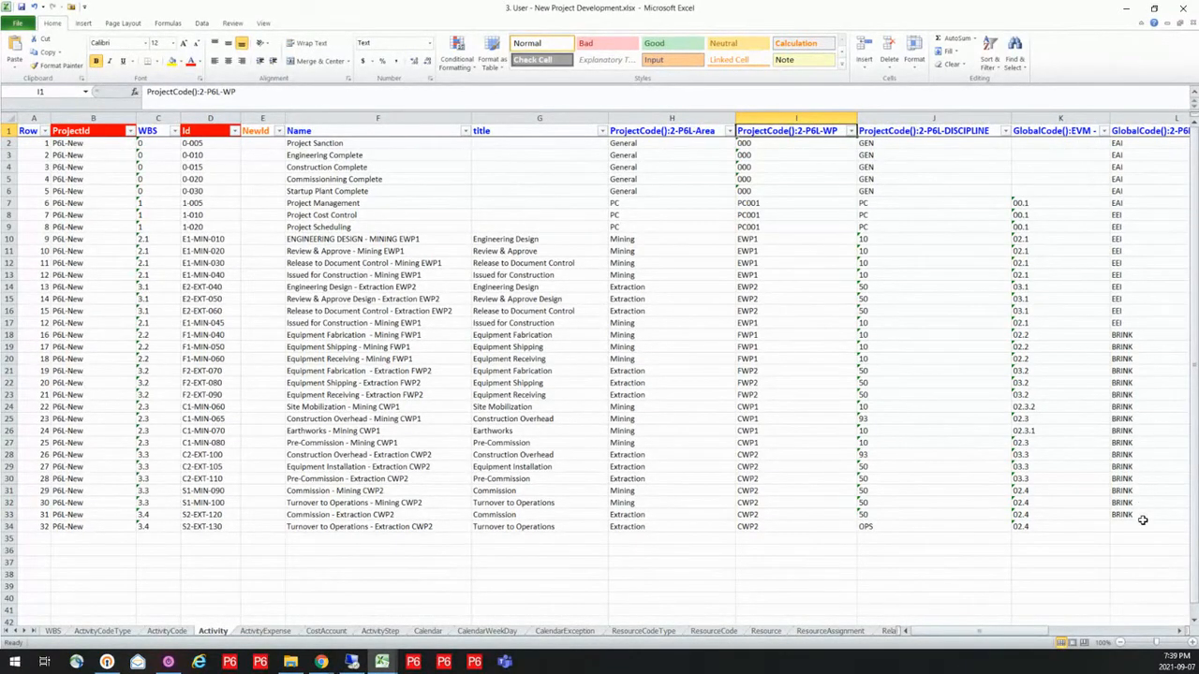
click(1179, 634)
click(1179, 633)
click(1179, 634)
click(1179, 634)
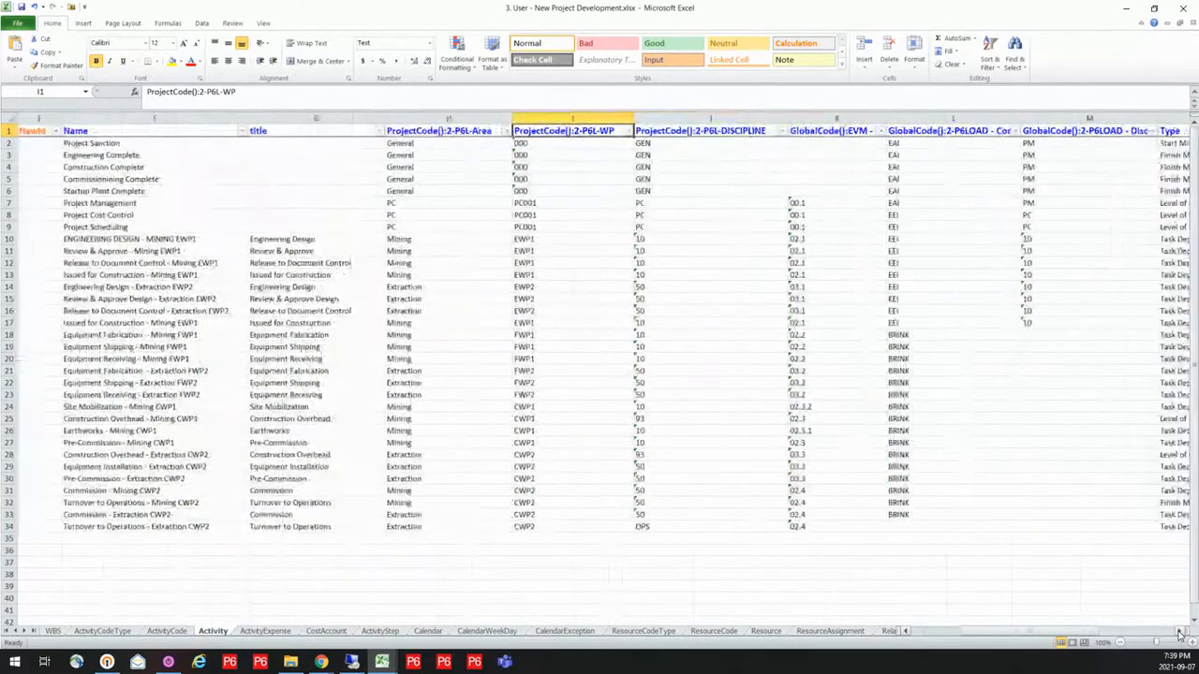
click(1179, 634)
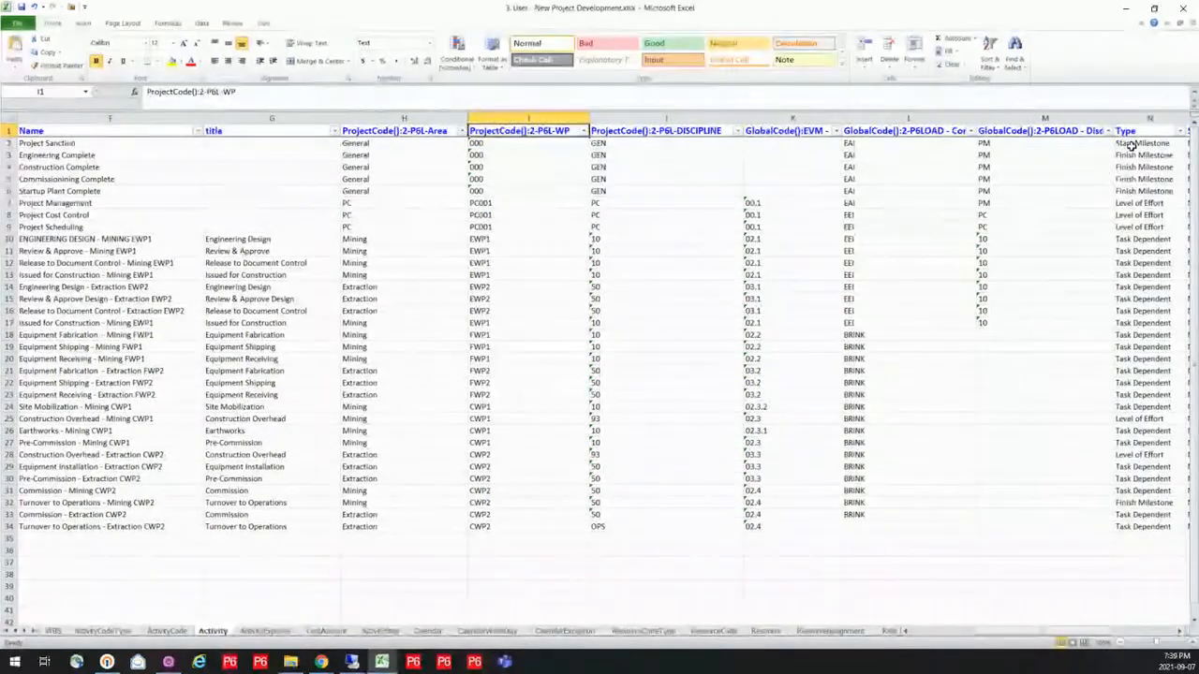
click(1179, 634)
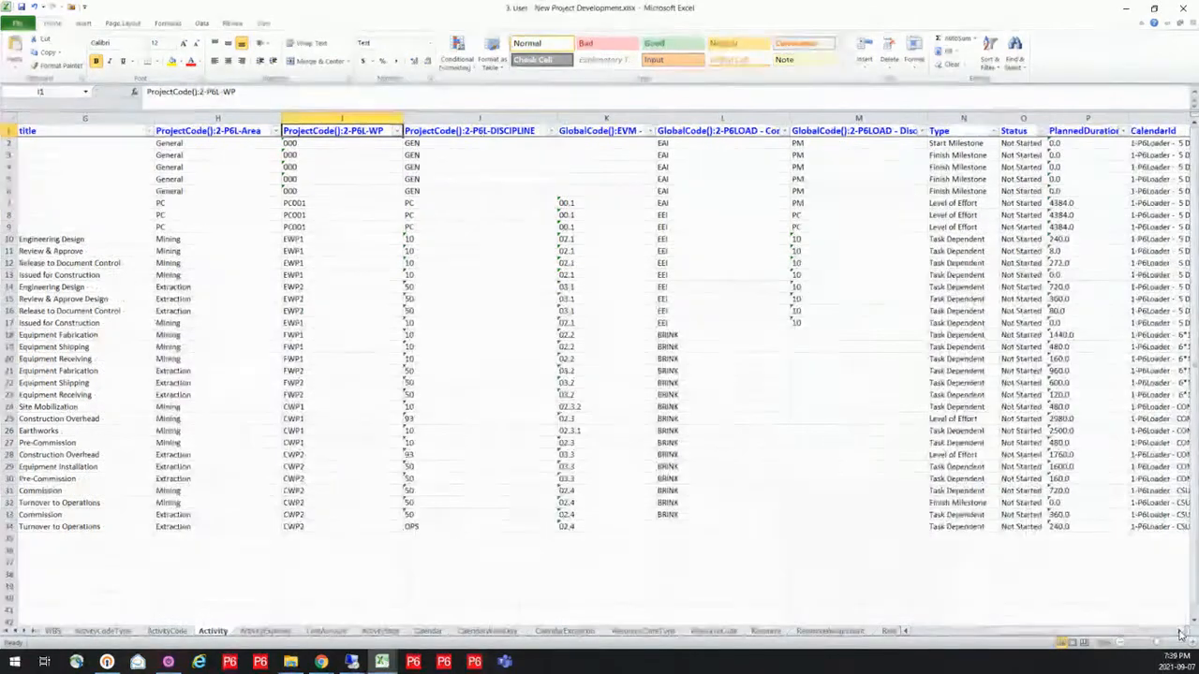
click(1179, 634)
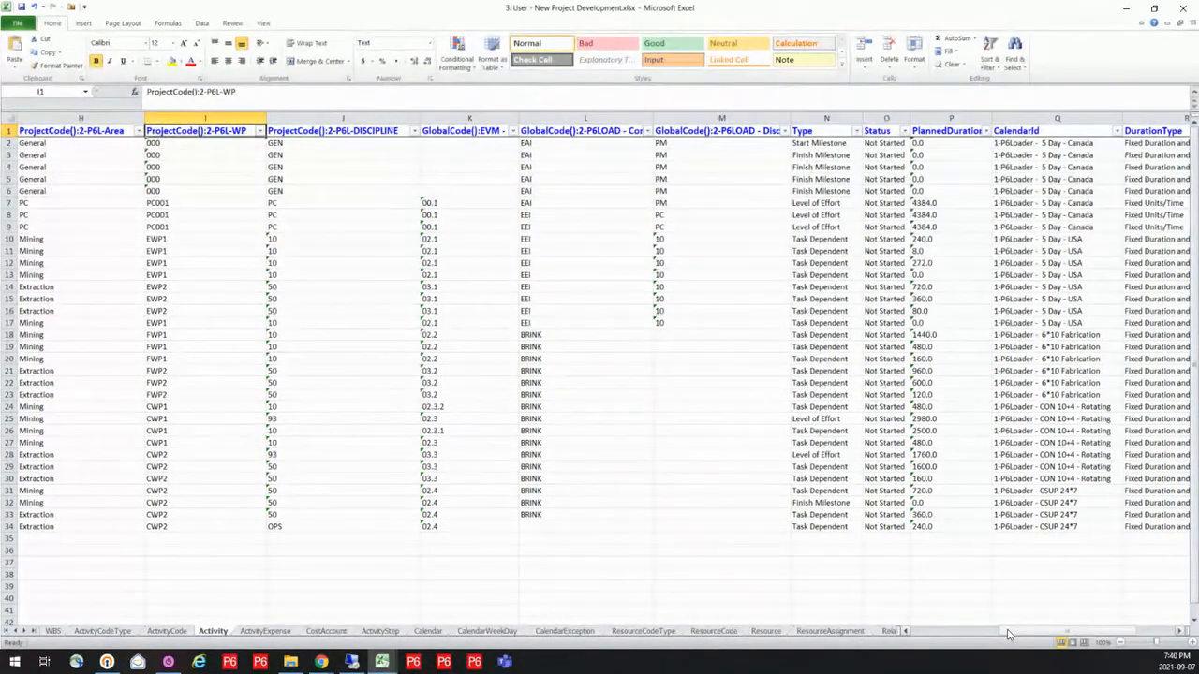
drag(1008, 634, 901, 634)
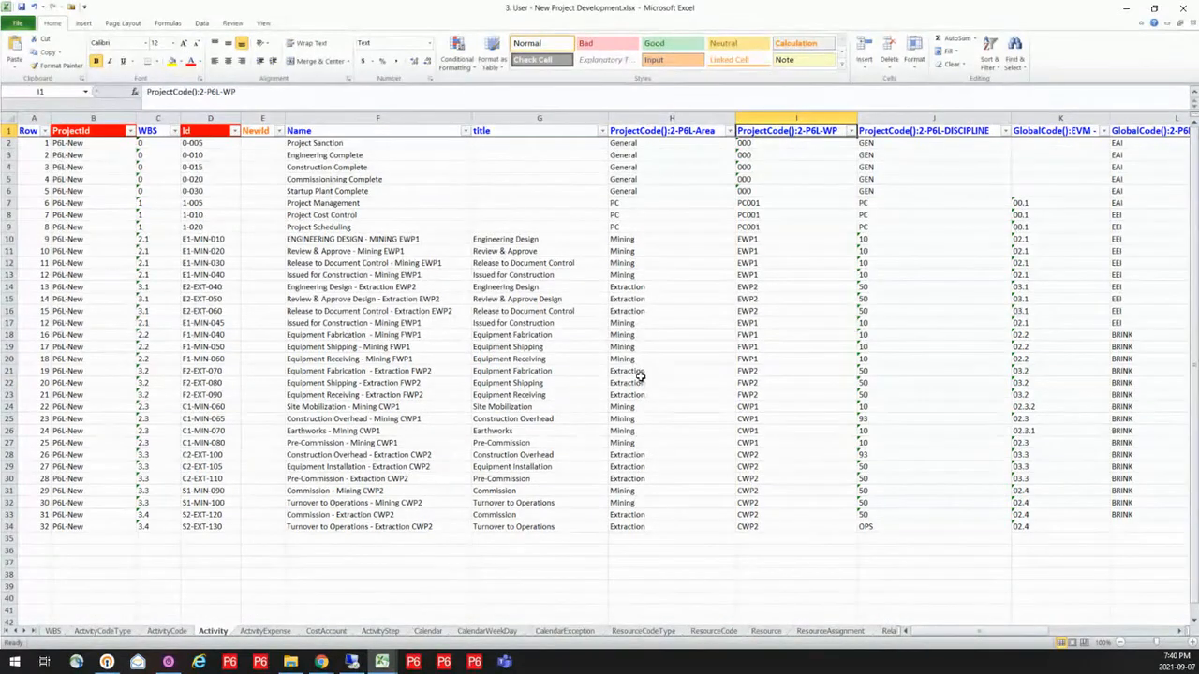
Examine the cost account IDs and expense categories in the ActivityExpense sheet and the hierarchy in the CostAccount sheet
click(273, 632)
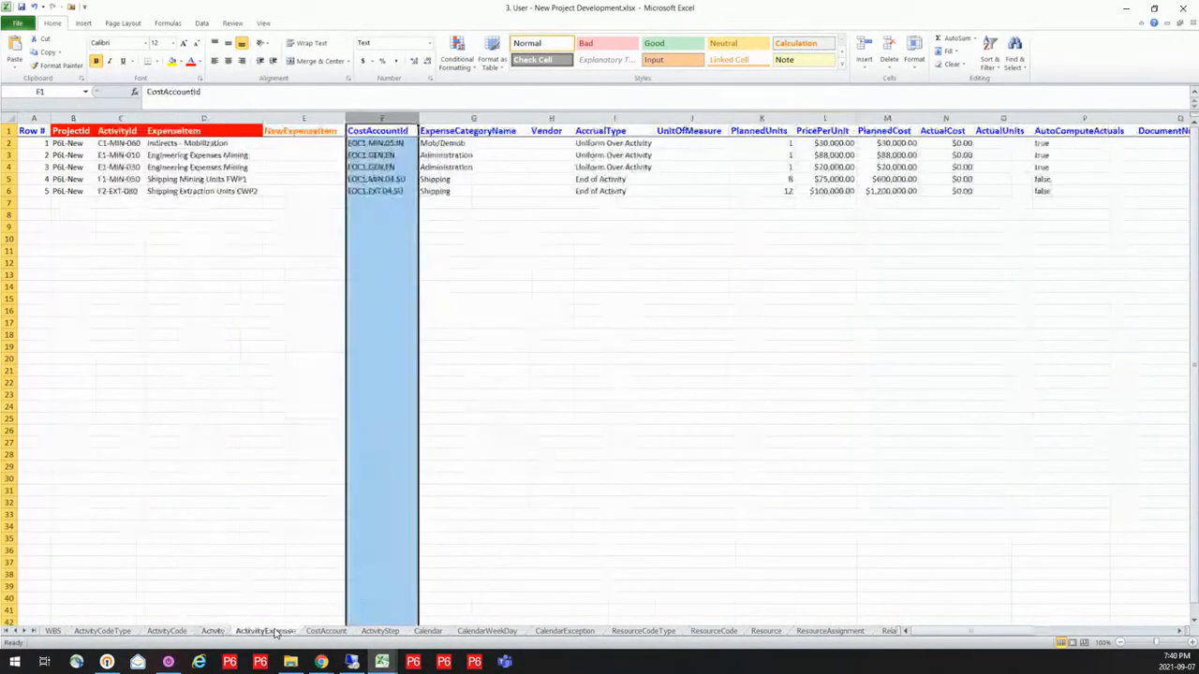
drag(356, 241, 335, 223)
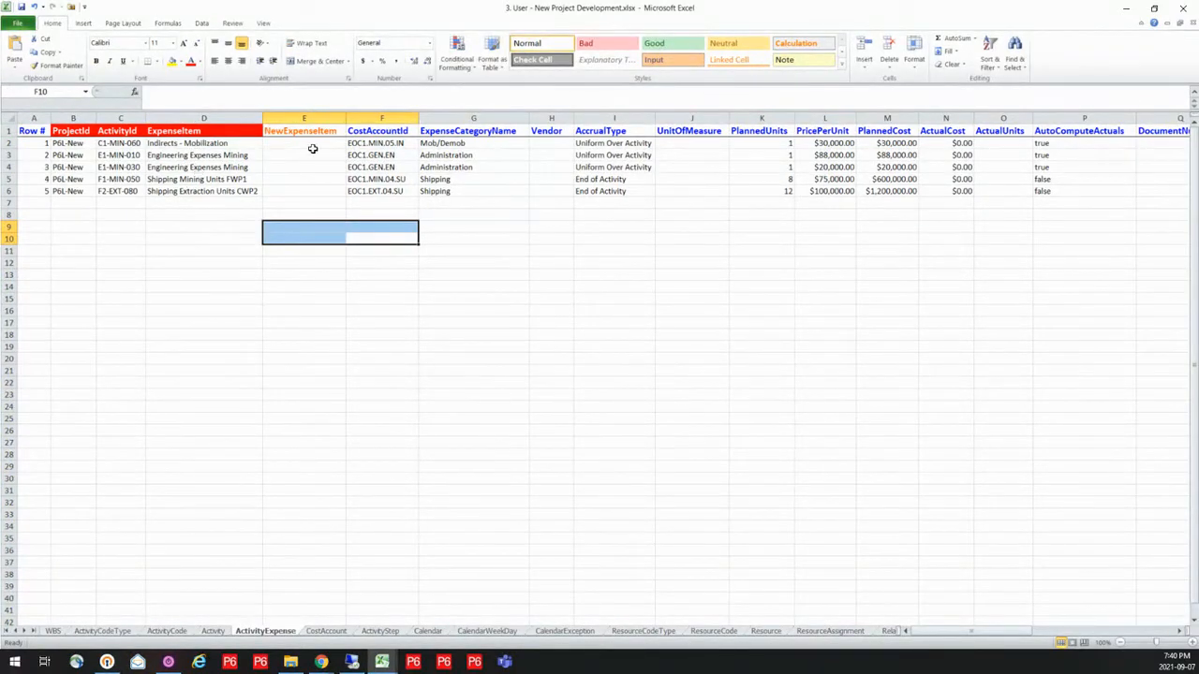
drag(379, 141, 380, 195)
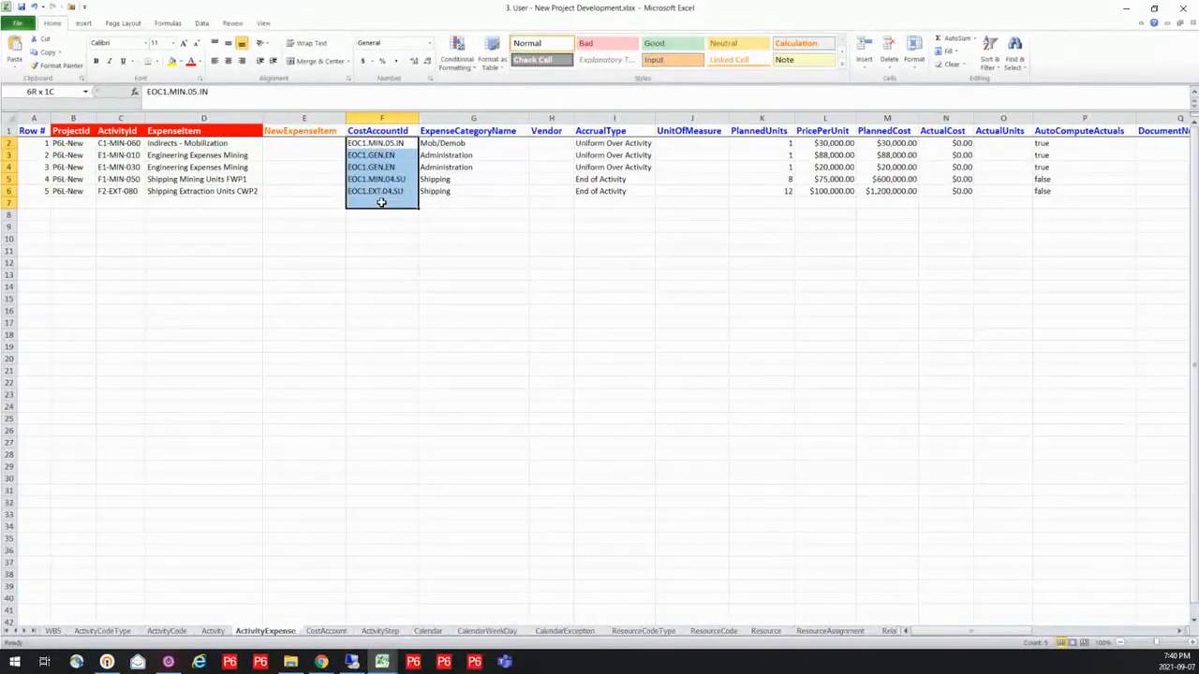
drag(490, 141, 488, 190)
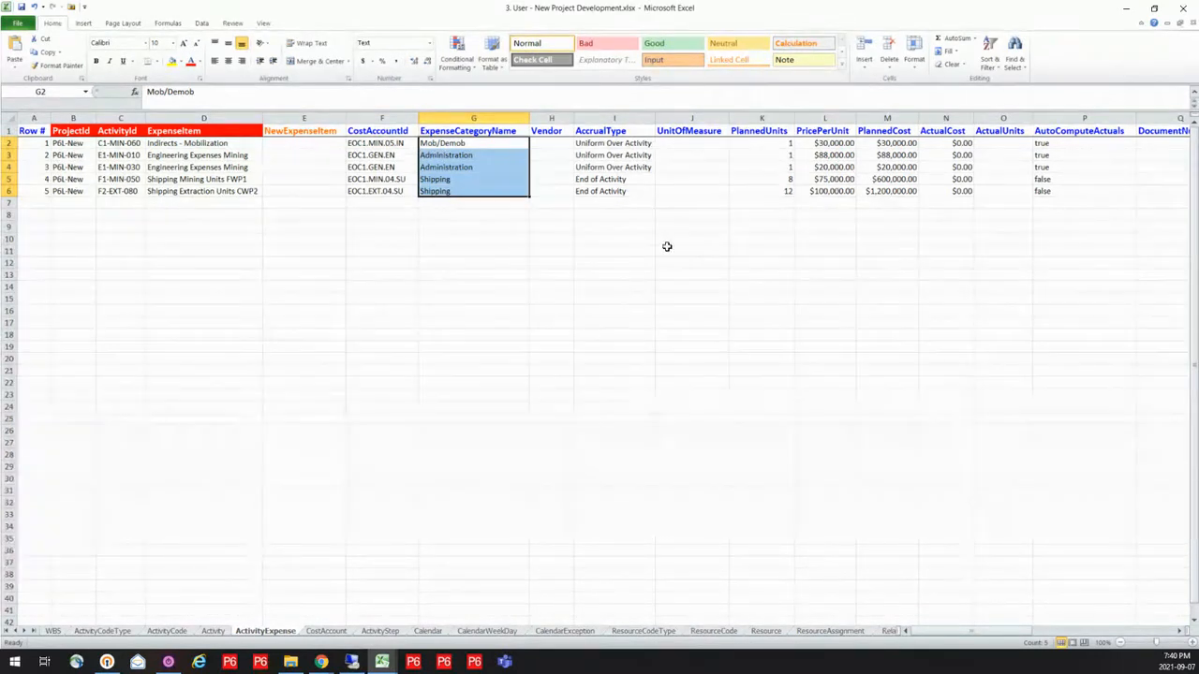
click(325, 631)
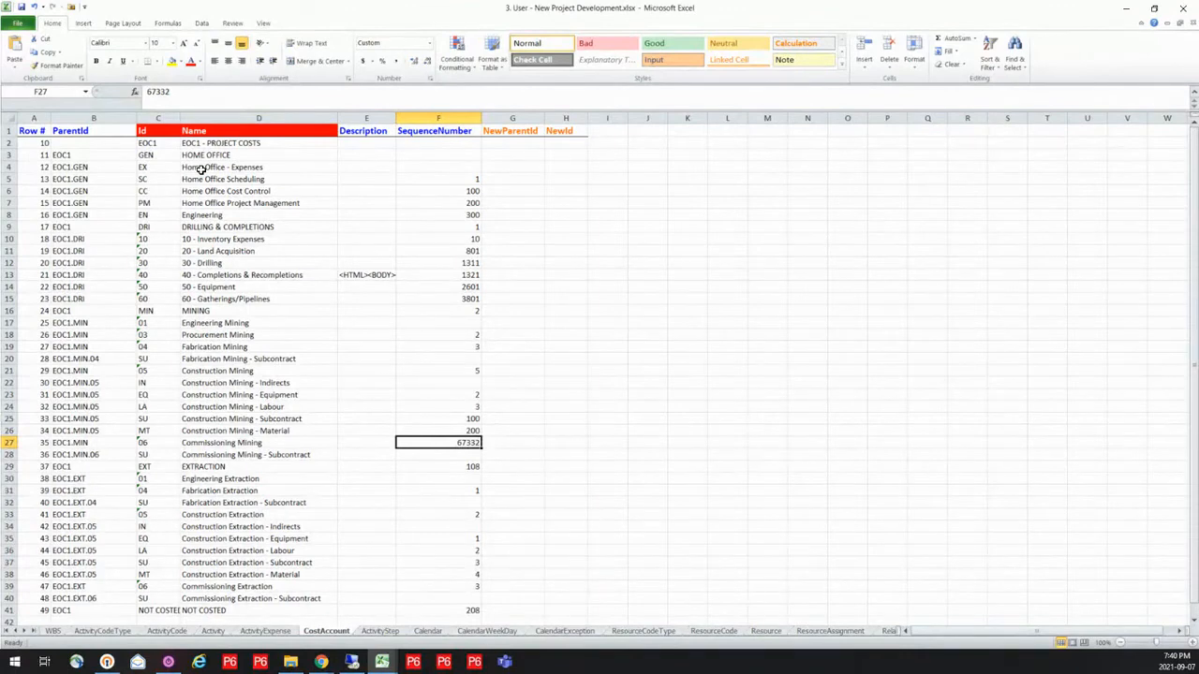
In the ActivityStep sheet, copy the three E1-MIN-040 step rows (14 to 16) and insert the copies directly below them at row 17
click(395, 632)
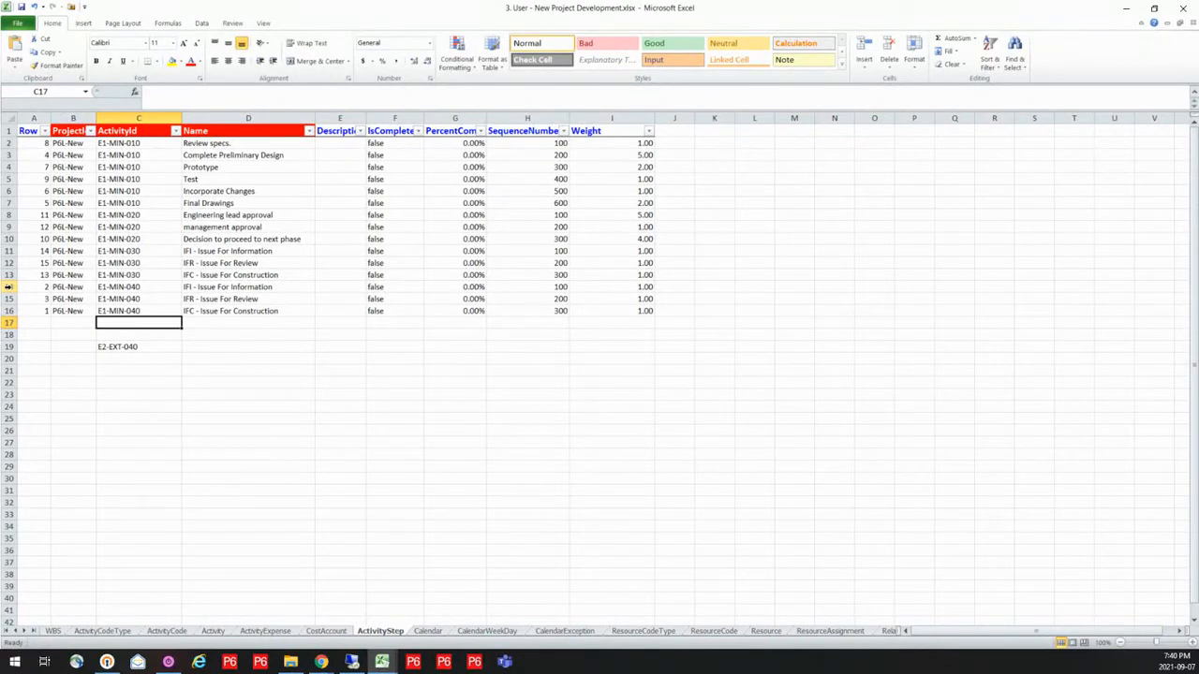
drag(8, 287, 8, 311)
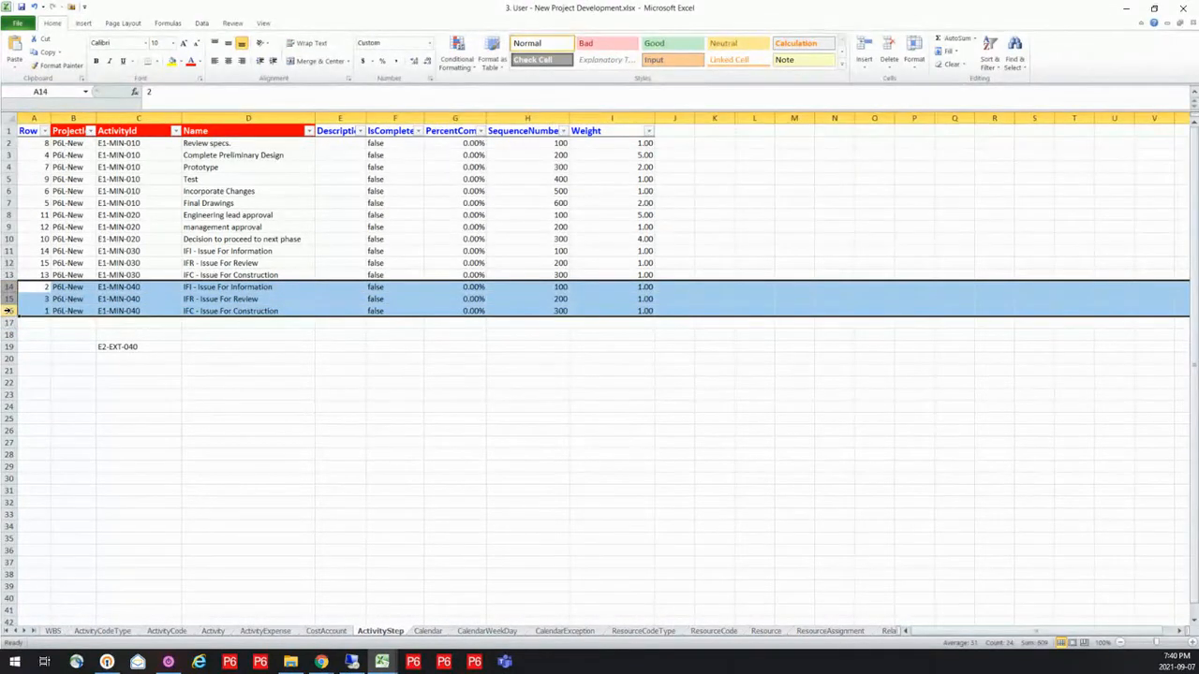
key(ctrl+c)
click(8, 322)
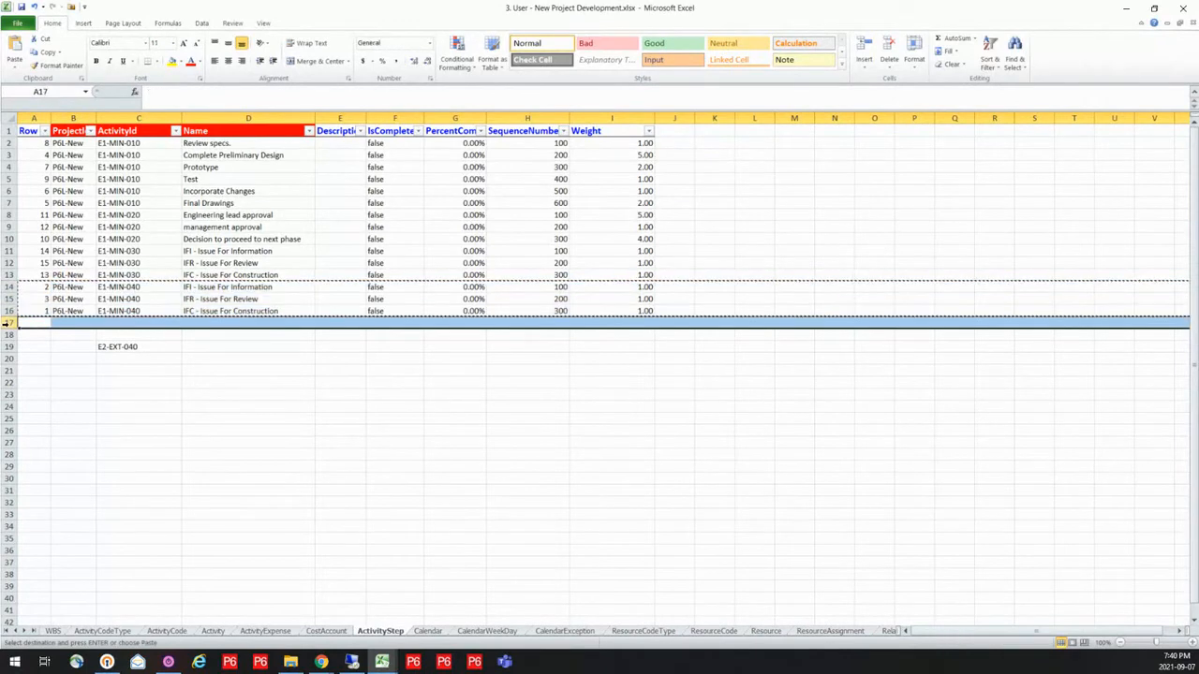
right_click(8, 322)
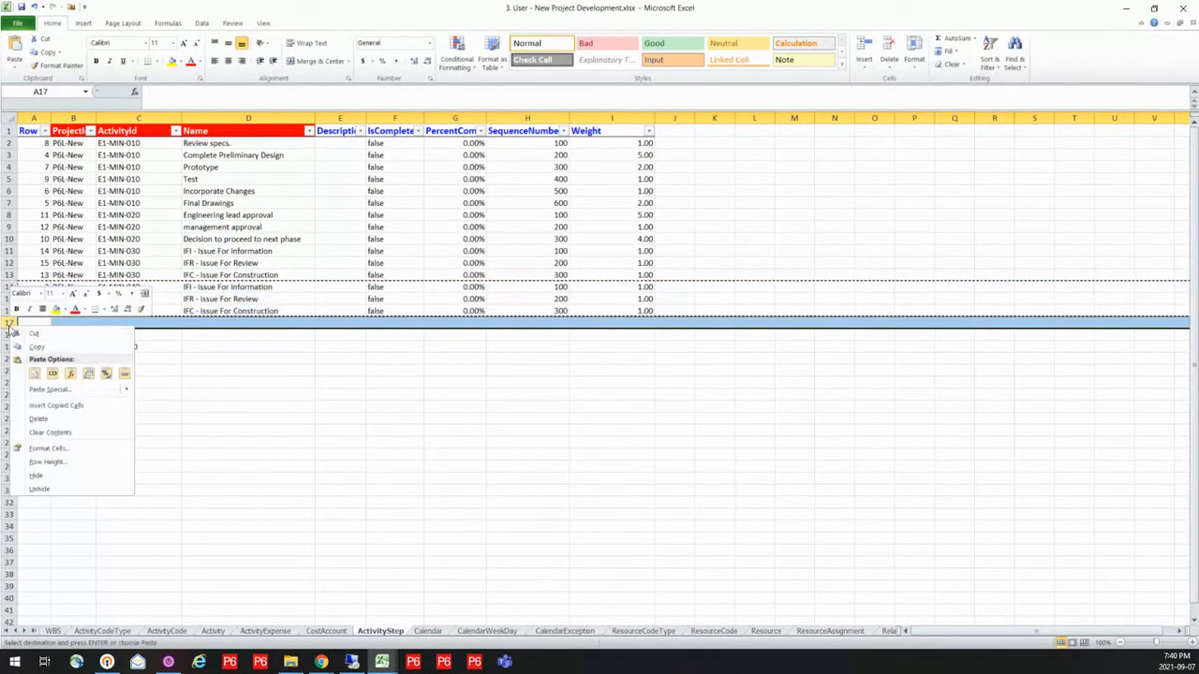
click(58, 404)
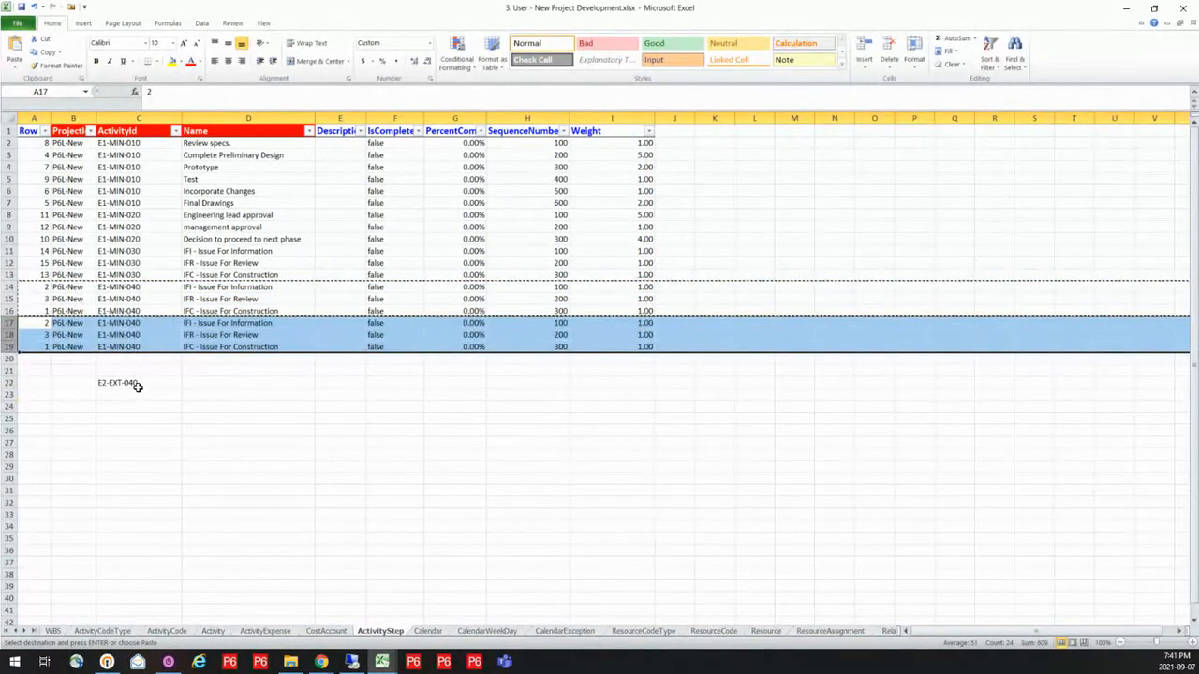
Copy E2-EXT-040 from C22 into the ActivityId cells C17:C19 of the inserted rows and clear the source cell C22
click(136, 382)
key(ctrl+c)
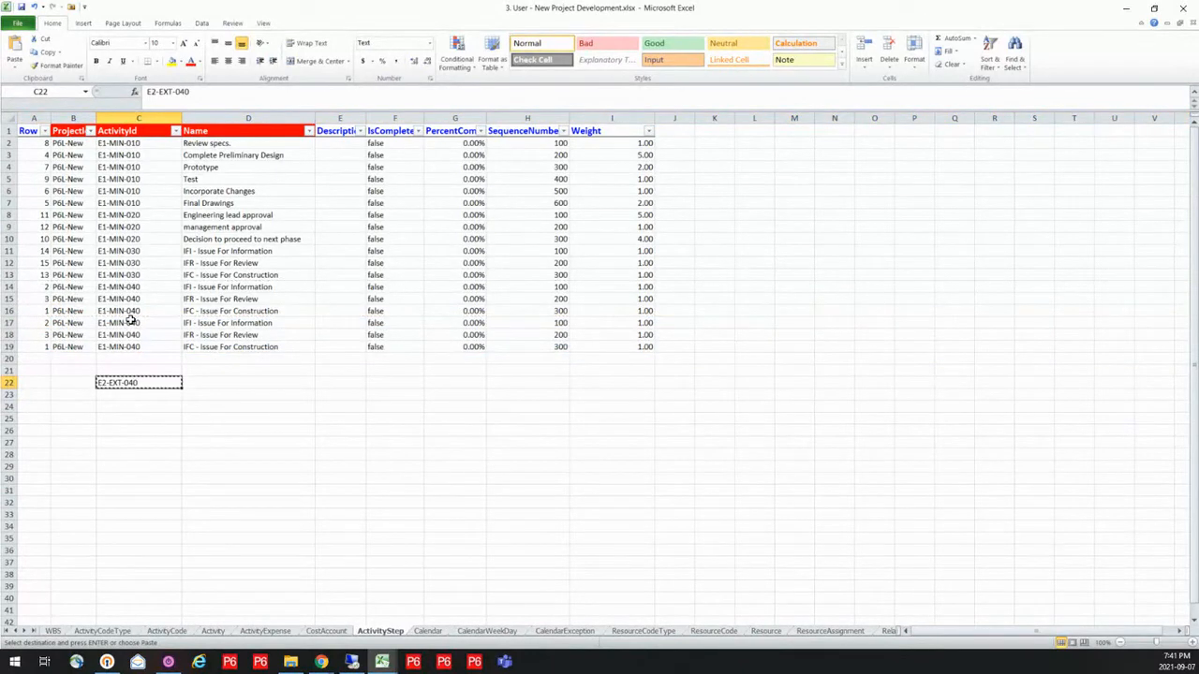
drag(142, 325, 148, 346)
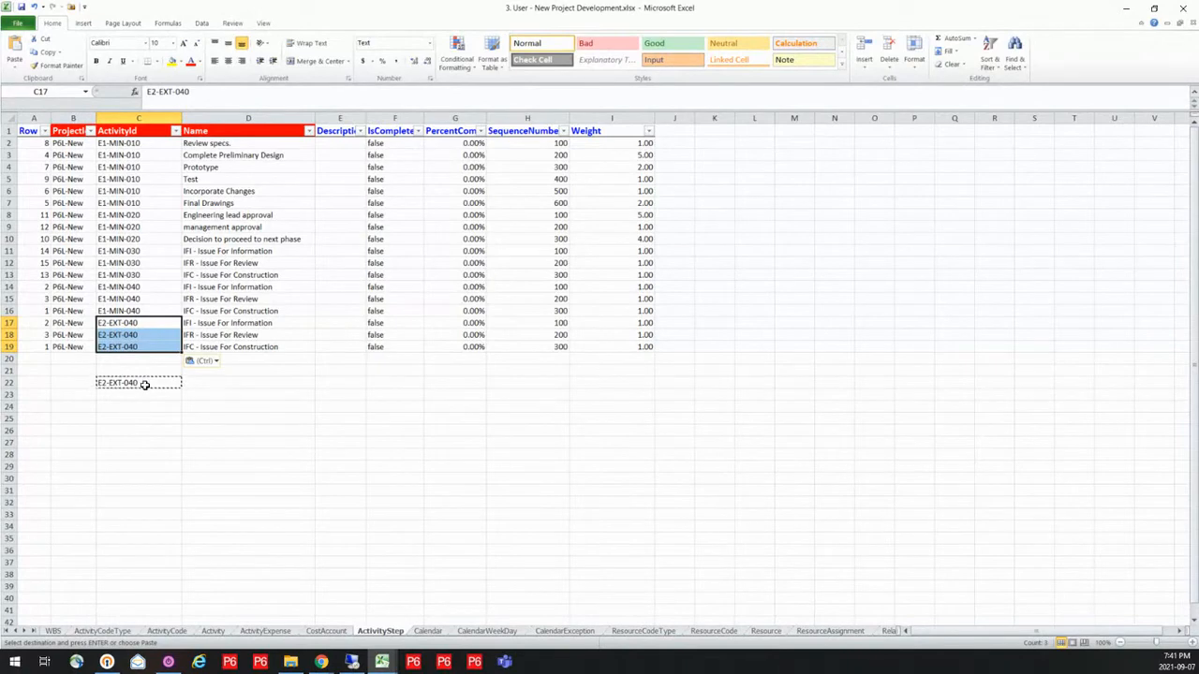
key(ctrl+v)
click(273, 403)
click(164, 383)
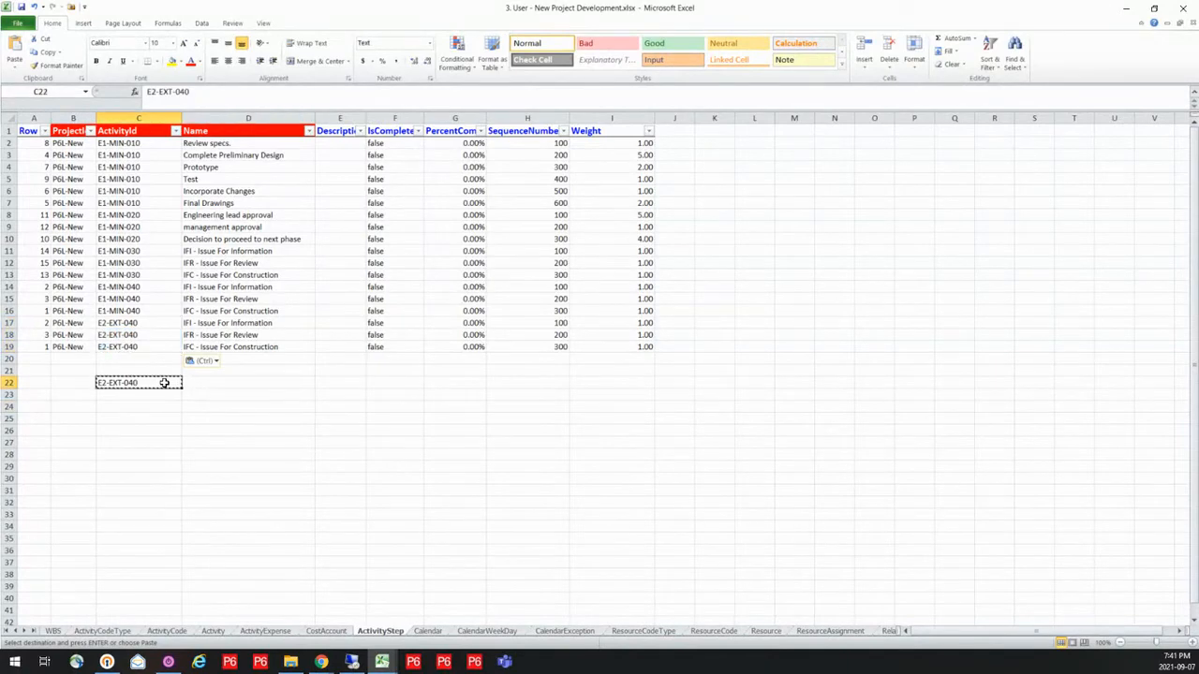
key(Delete)
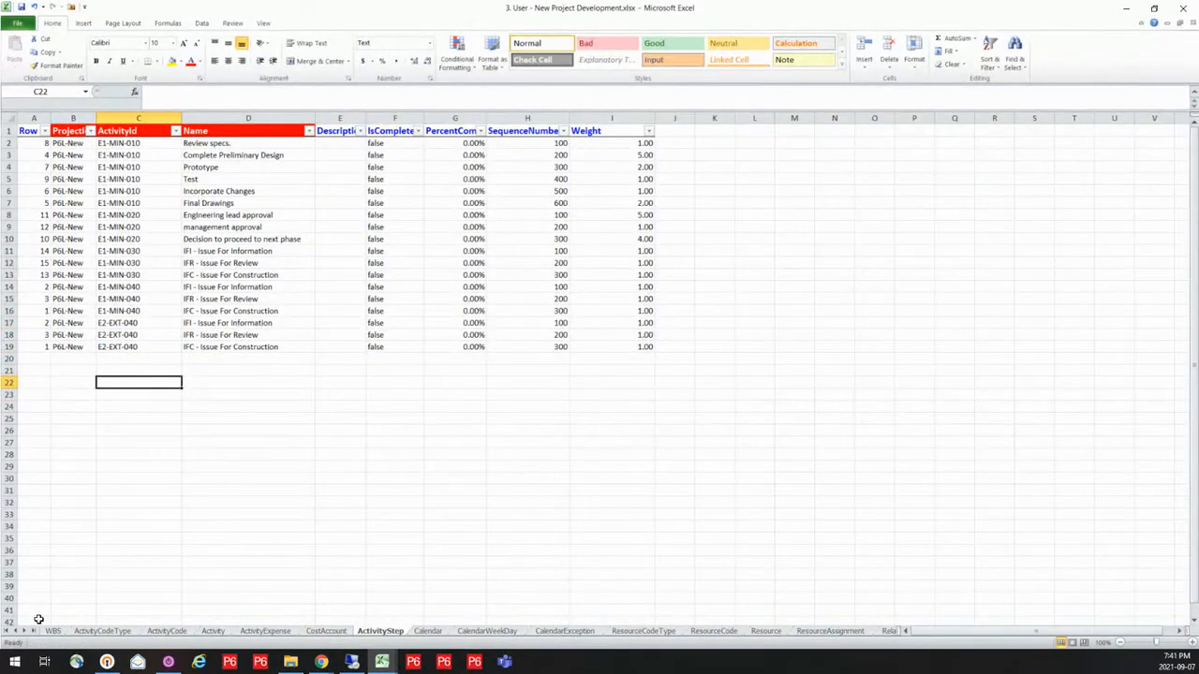
Examine the 1-P6Loader - CON 10+4 - Rotating calendar in the Calendar sheet and its daily working hours in the CalendarWeekDay sheet
click(426, 632)
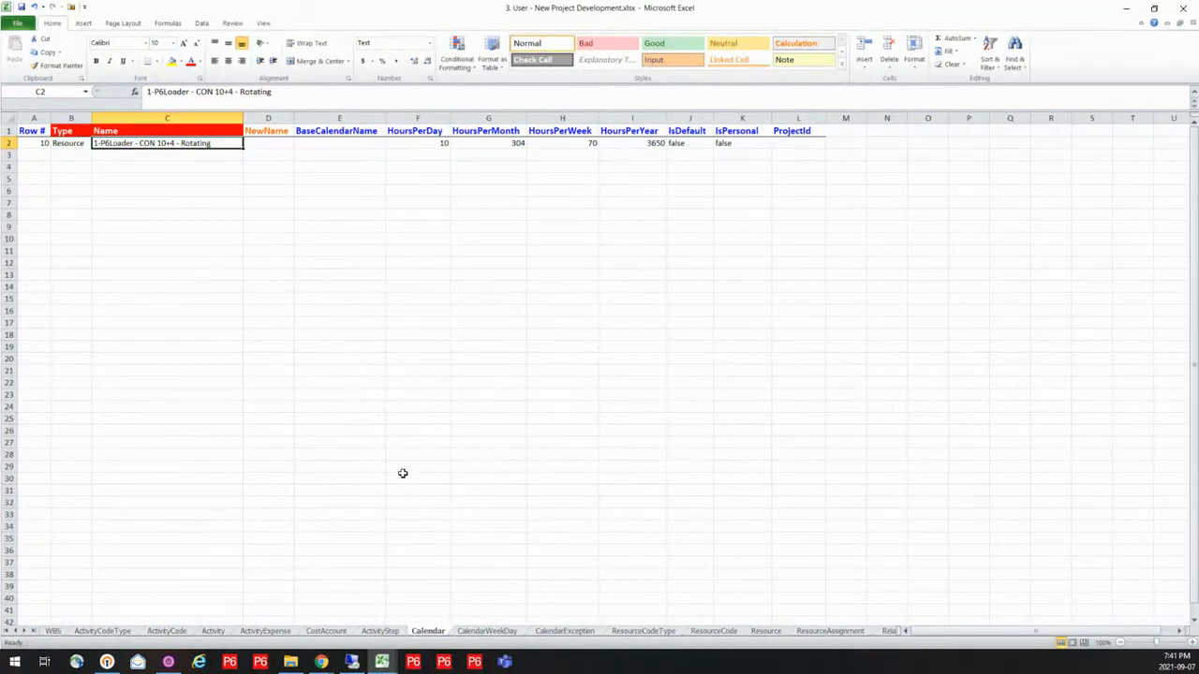
click(486, 631)
click(458, 262)
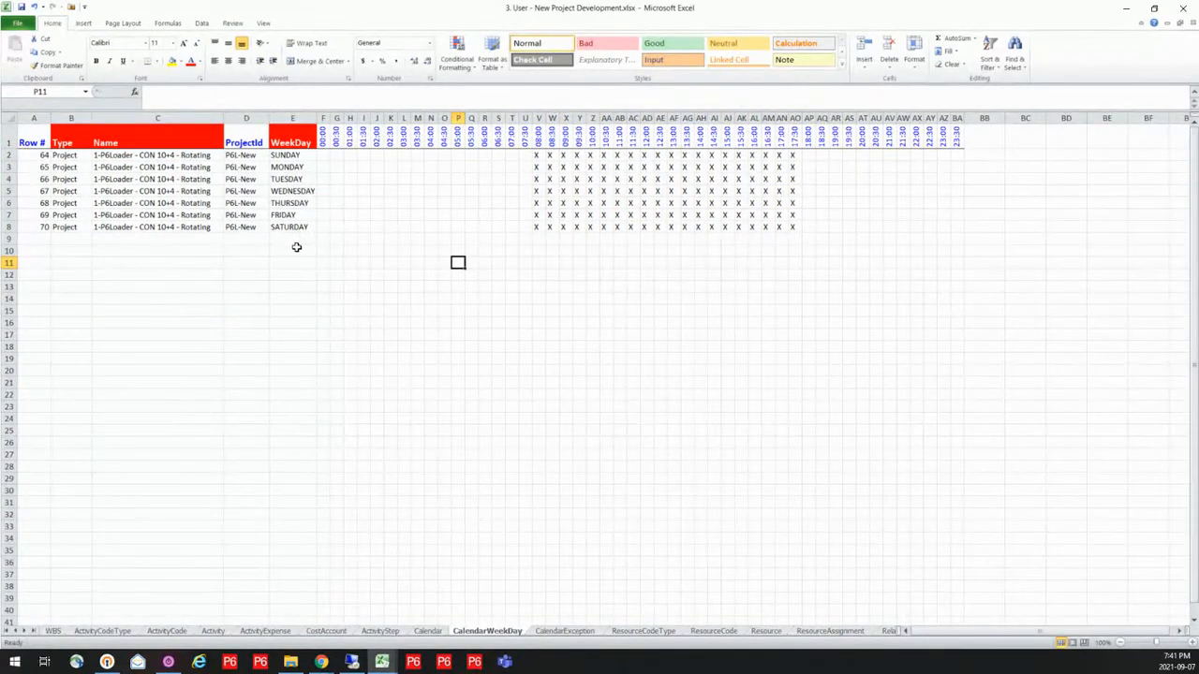
Examine the start date and the date formulas in E2 to E6 of the CalendarException sheet's ExceptionDate column
click(562, 631)
click(335, 156)
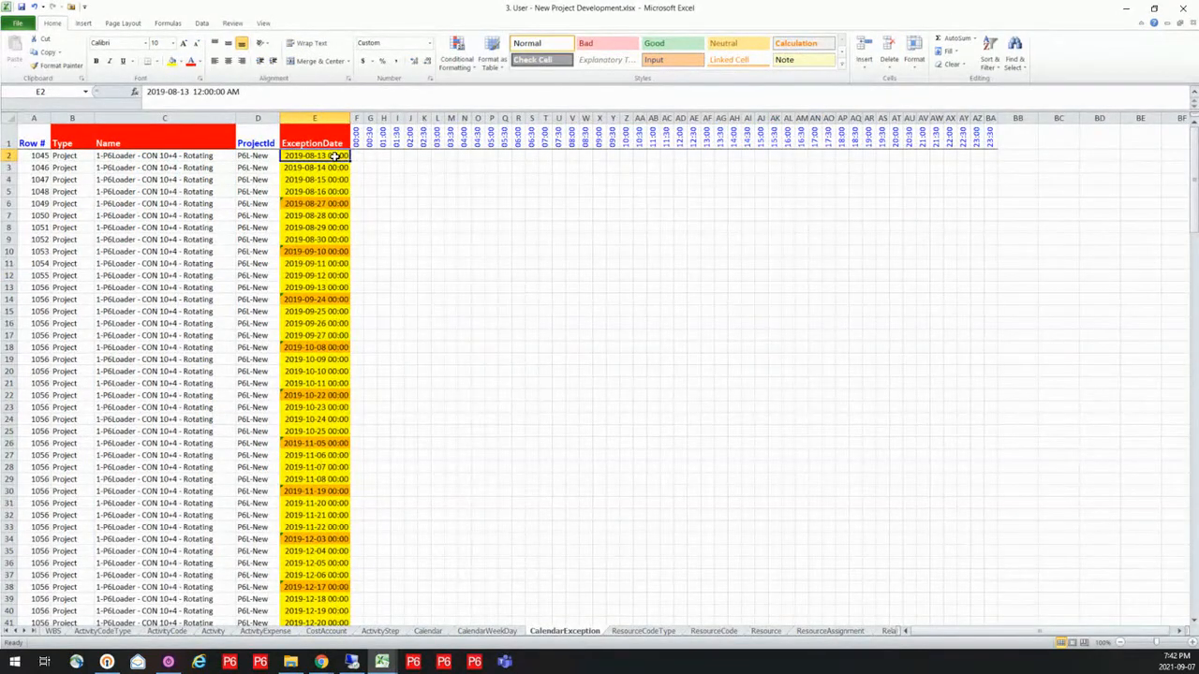
click(331, 167)
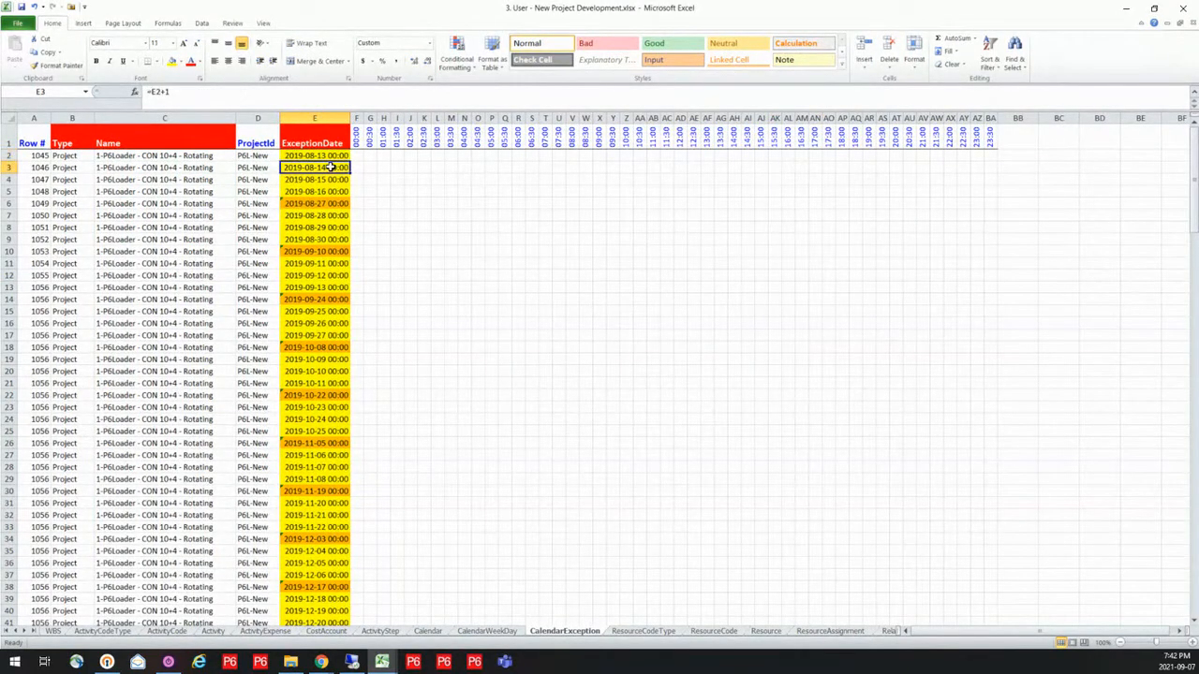
click(331, 179)
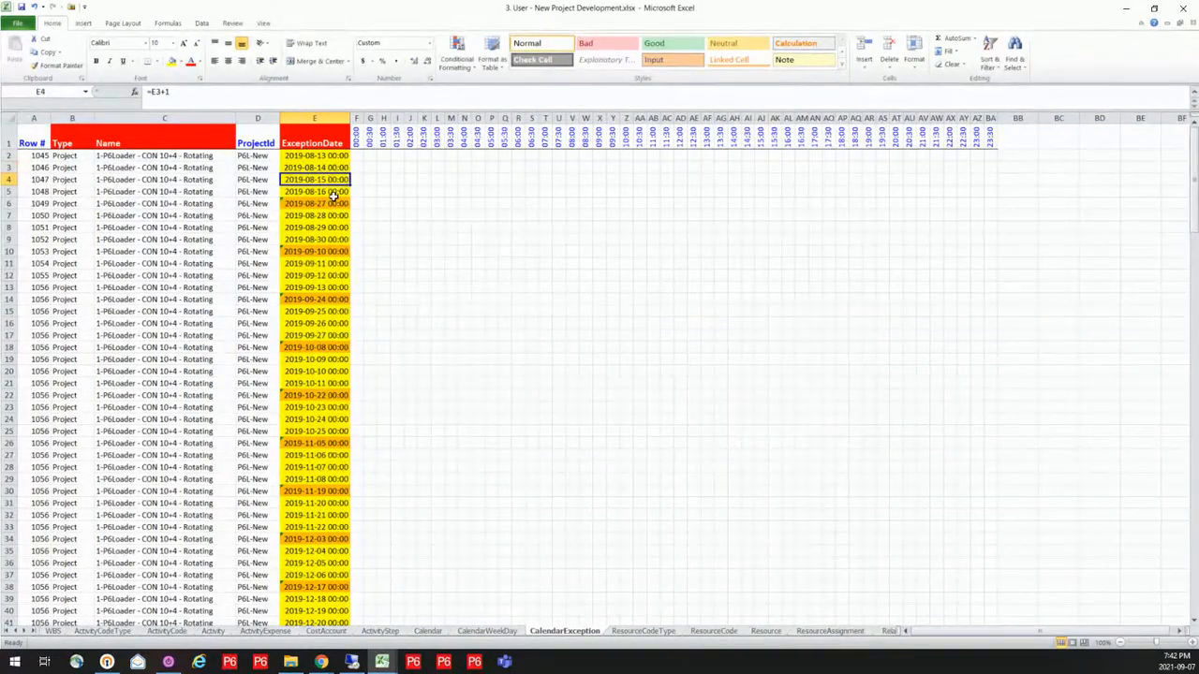
click(335, 191)
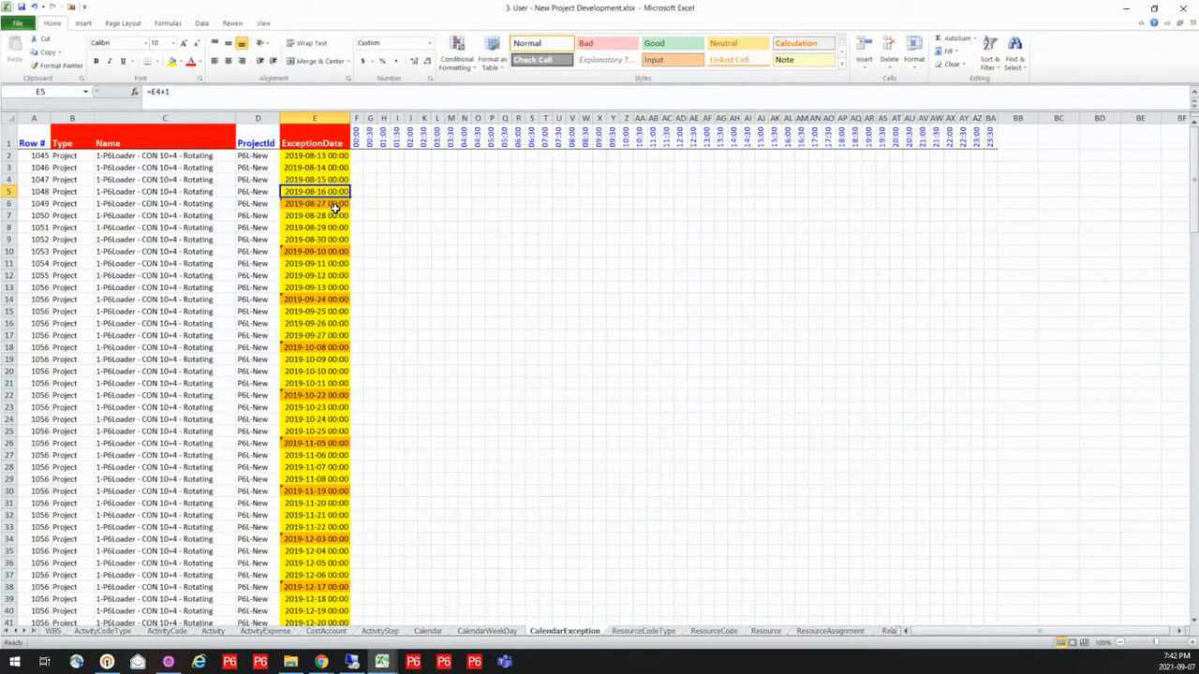
click(335, 204)
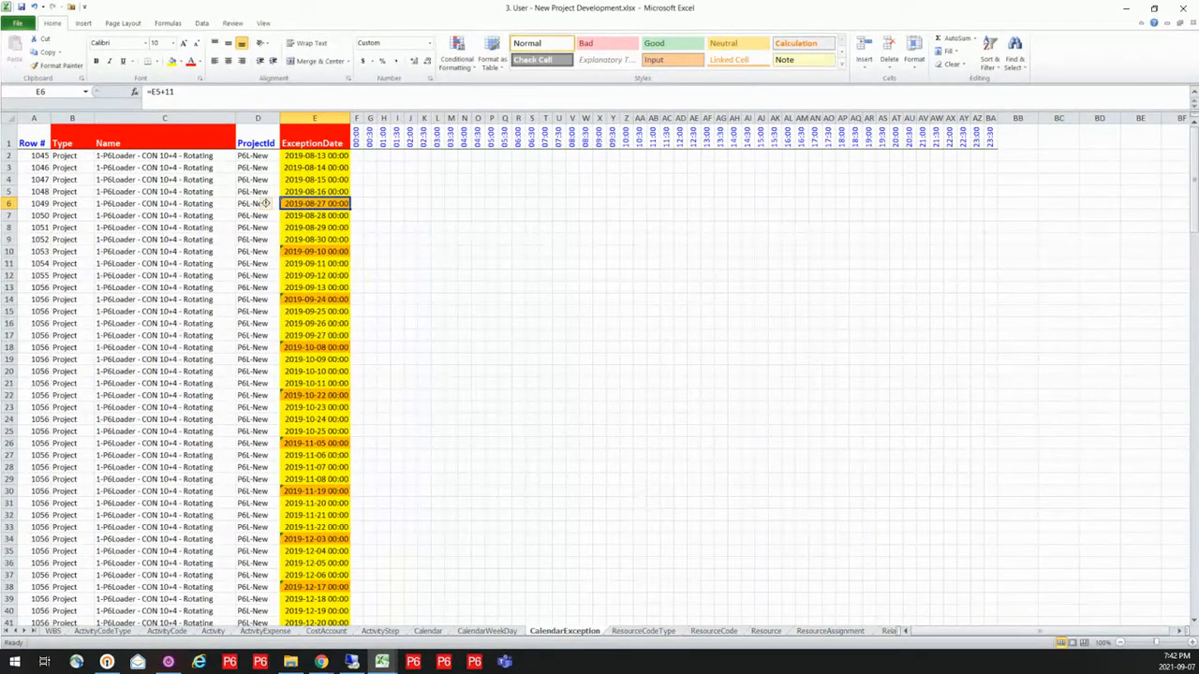
Examine the CONTRACTOR code type and its values in the resource code sheets, and the calendar, code and units columns of the Resource sheet
click(643, 631)
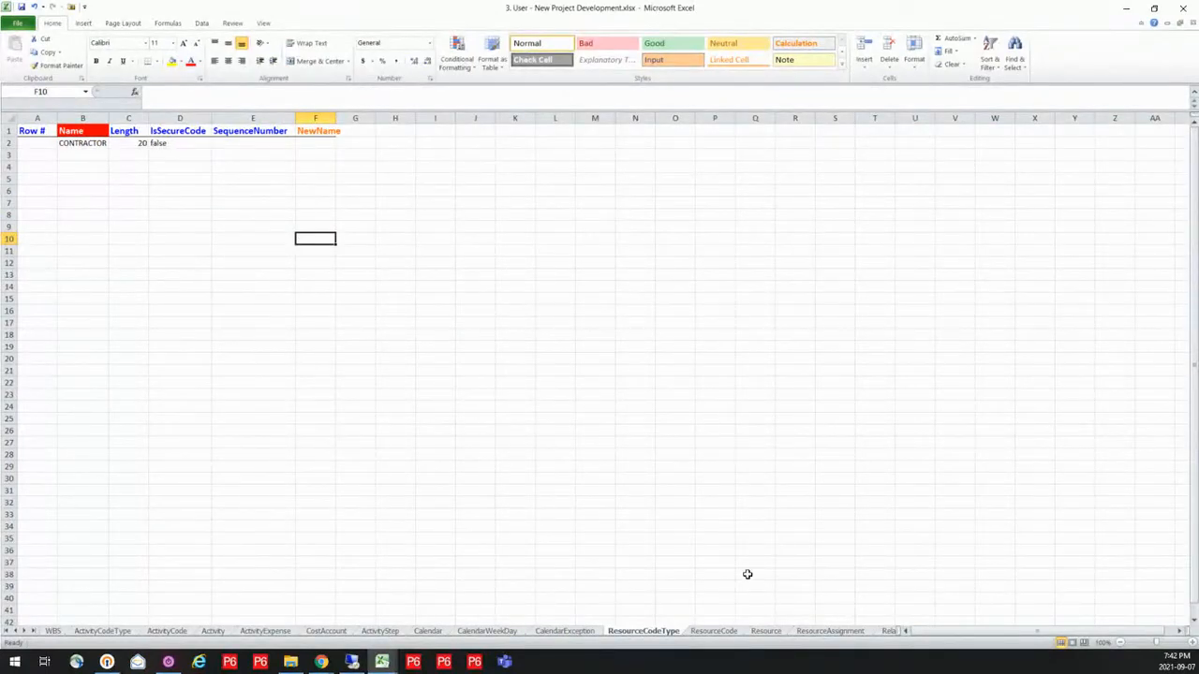
click(716, 632)
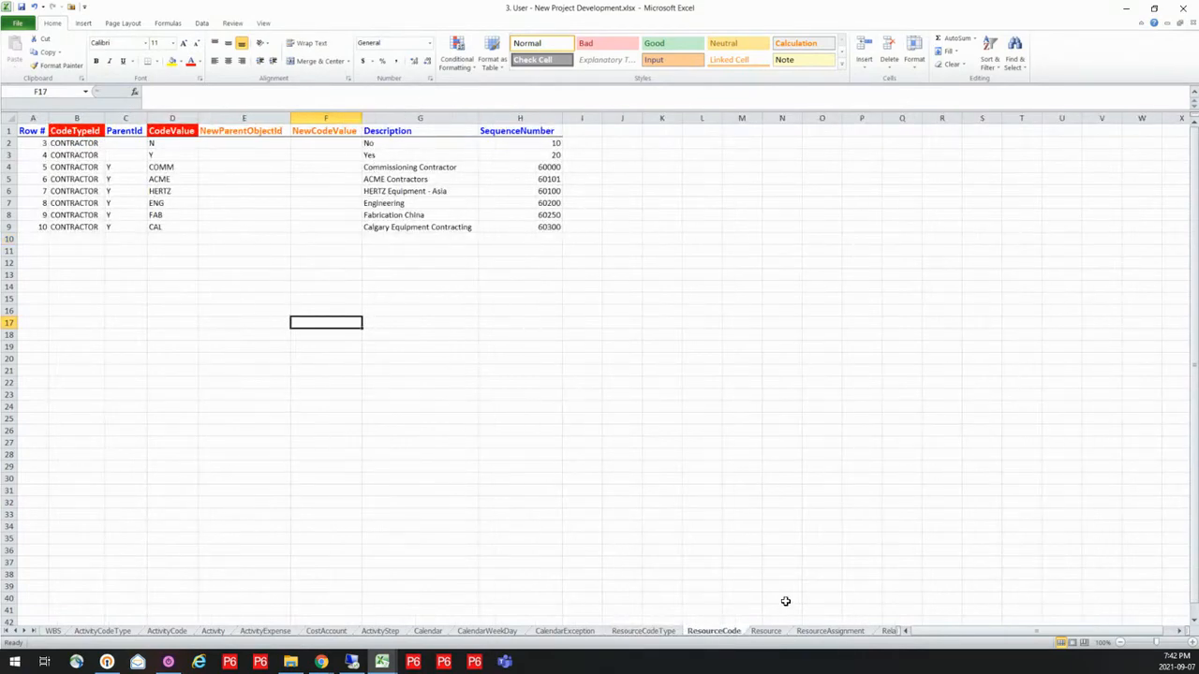
click(764, 633)
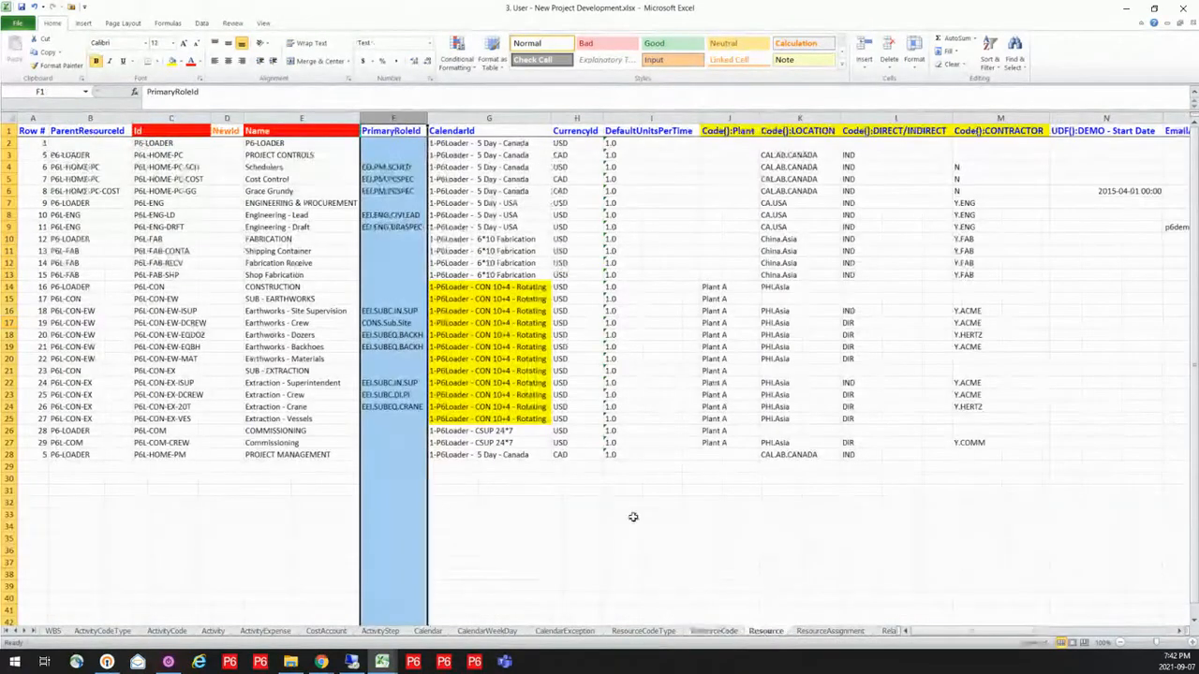
click(500, 466)
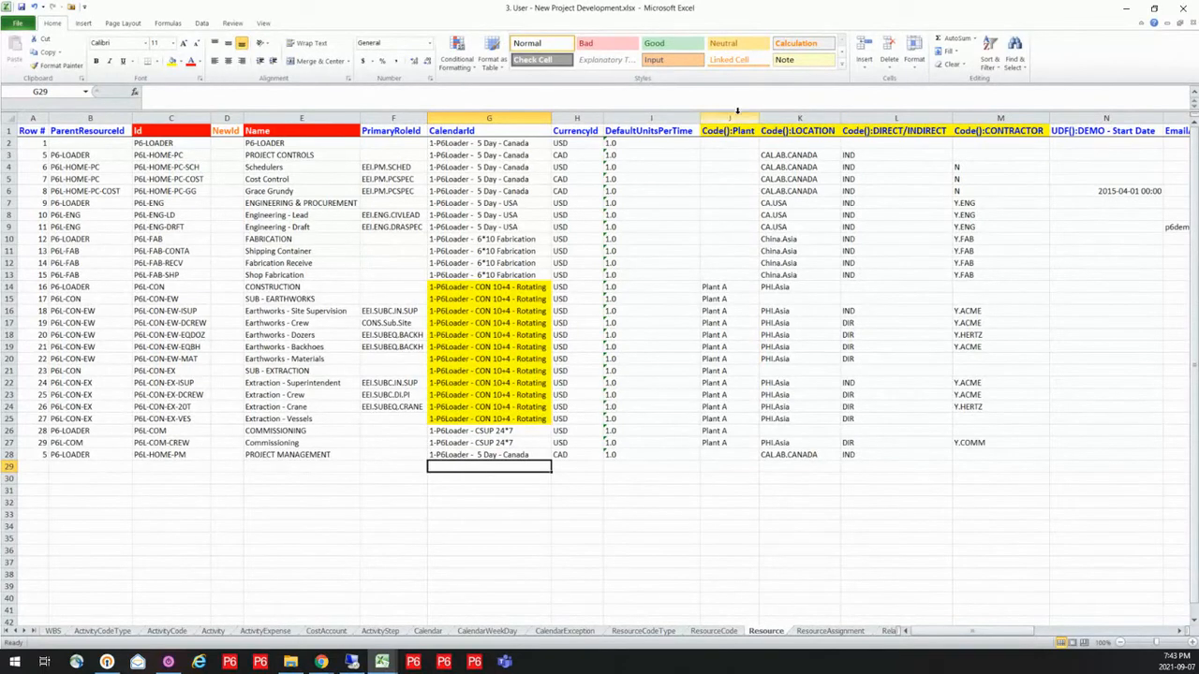
click(1012, 118)
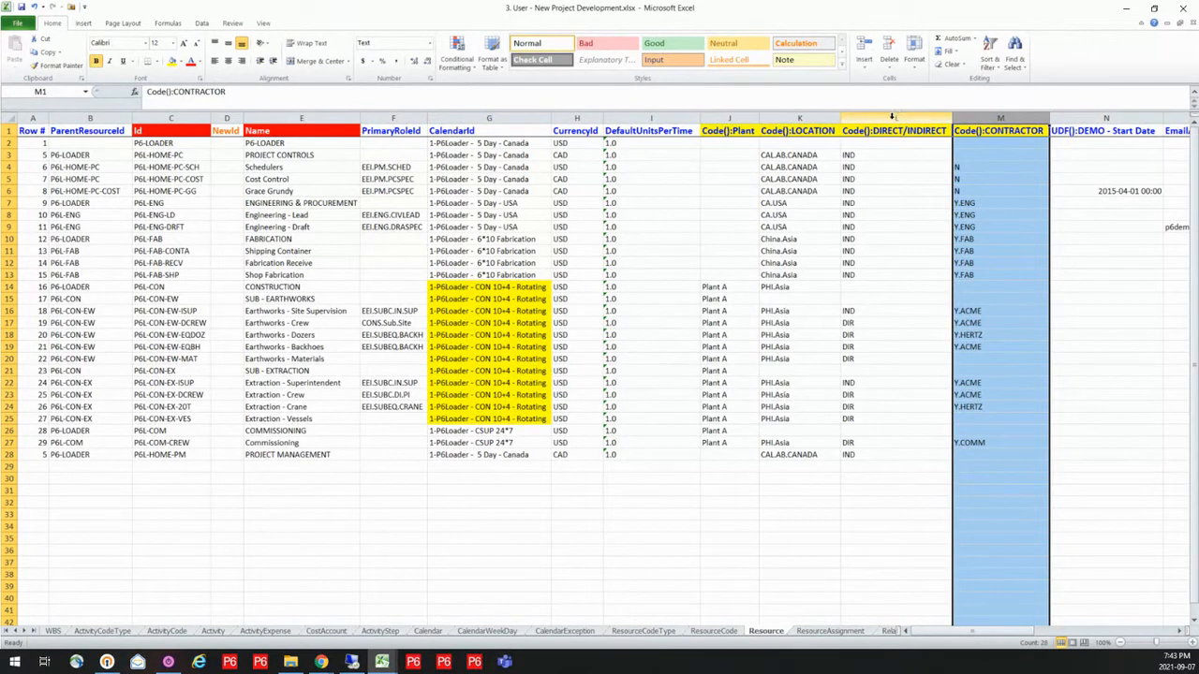
drag(895, 118, 729, 118)
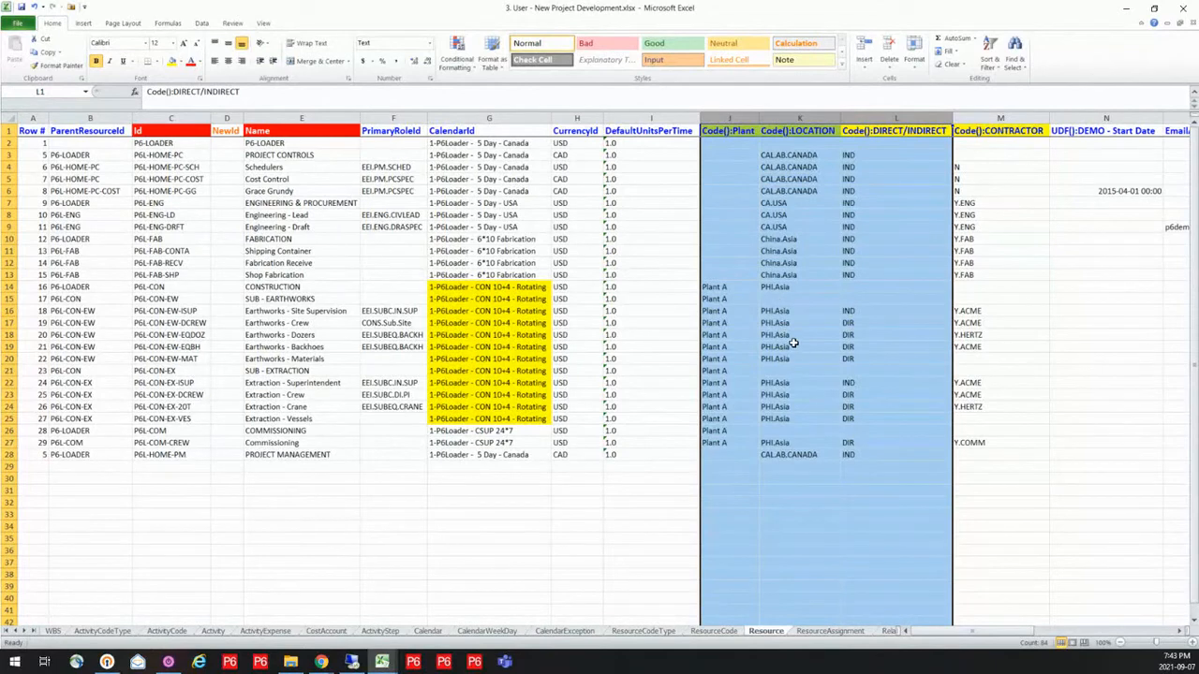
click(654, 224)
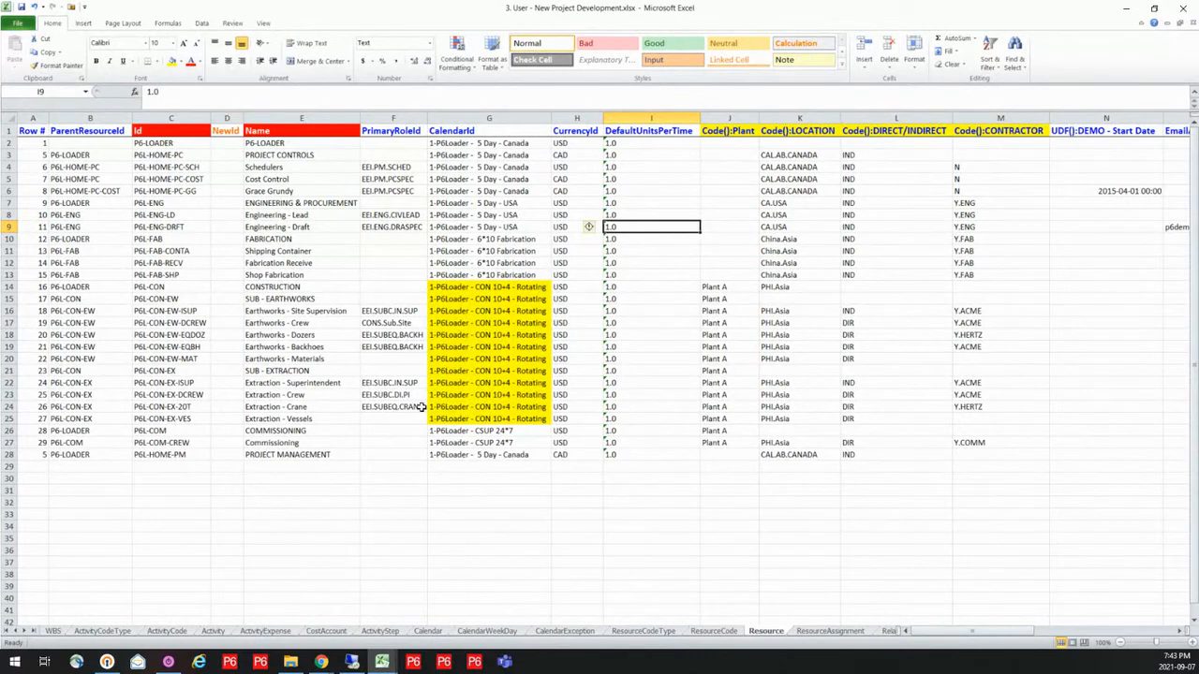
Examine the planned duration, units and cost columns in the ResourceAssignment sheet and the activity links in the Relationship sheet
click(824, 632)
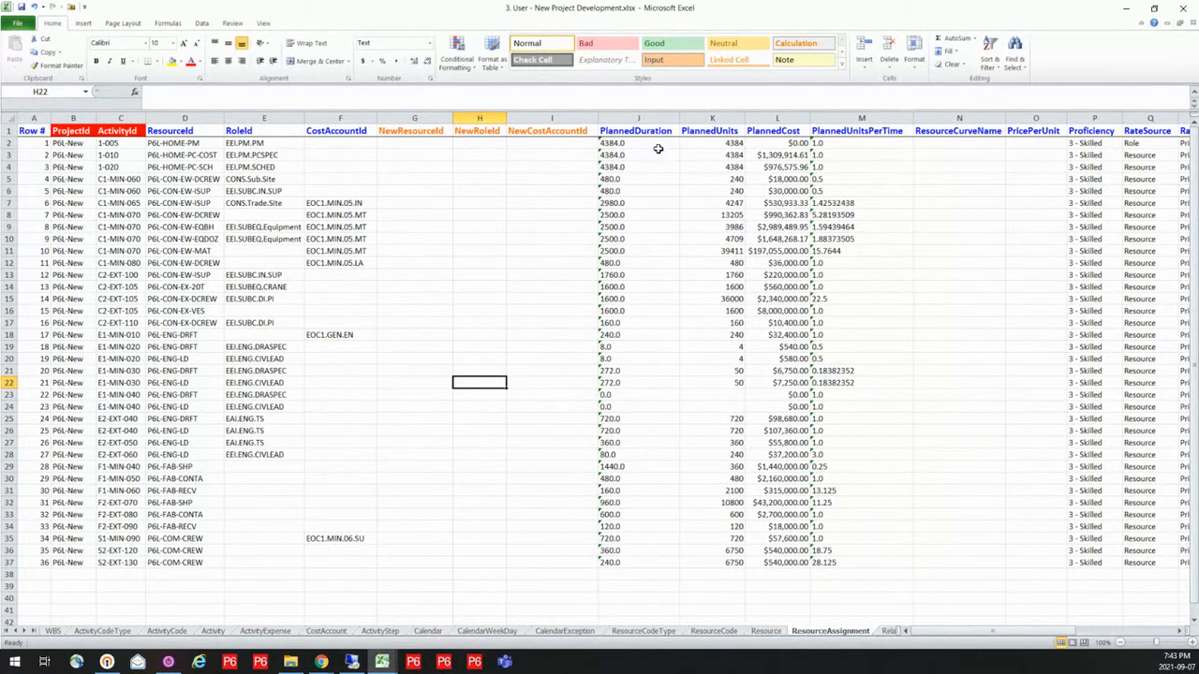
drag(650, 131, 780, 131)
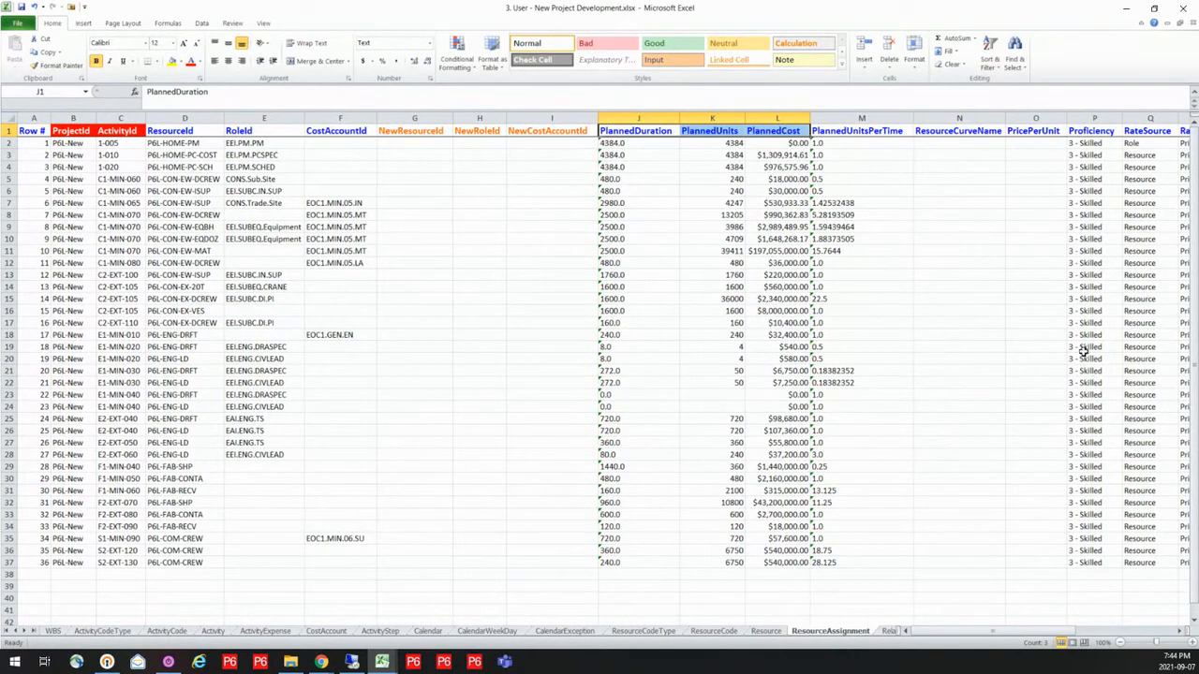
click(888, 632)
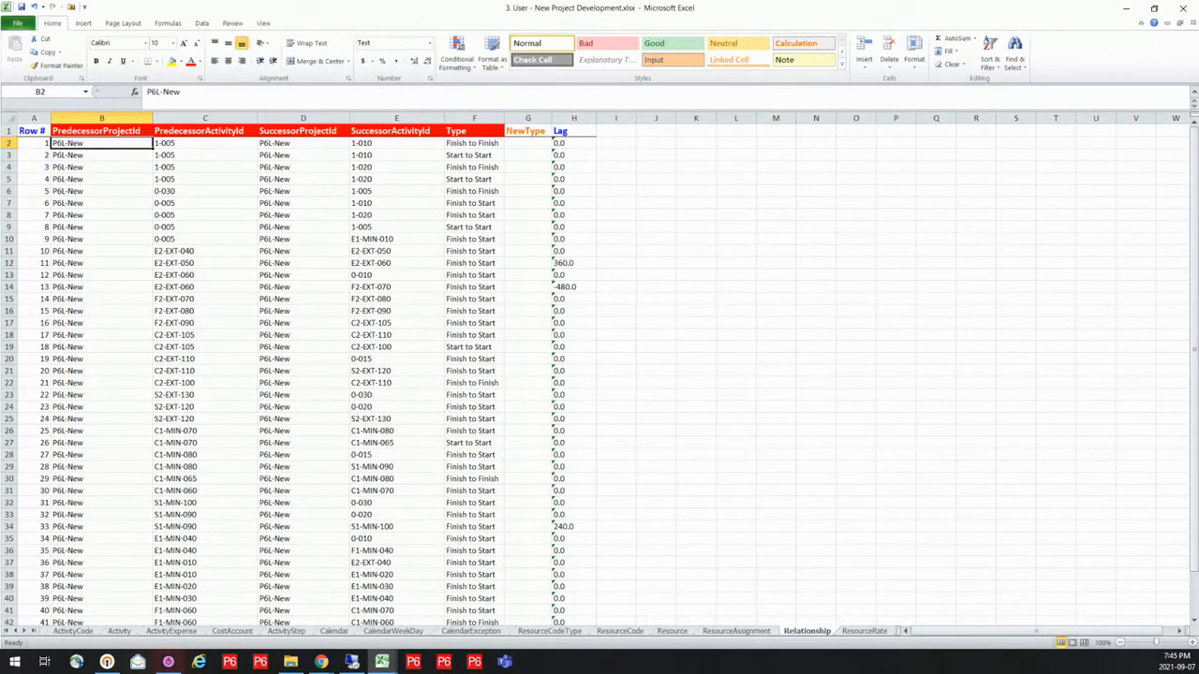
Switch to P6-Loader and upload the workbook 3. User - New Project Development.xlsx with Enable Deletes left off
key(alt+Tab)
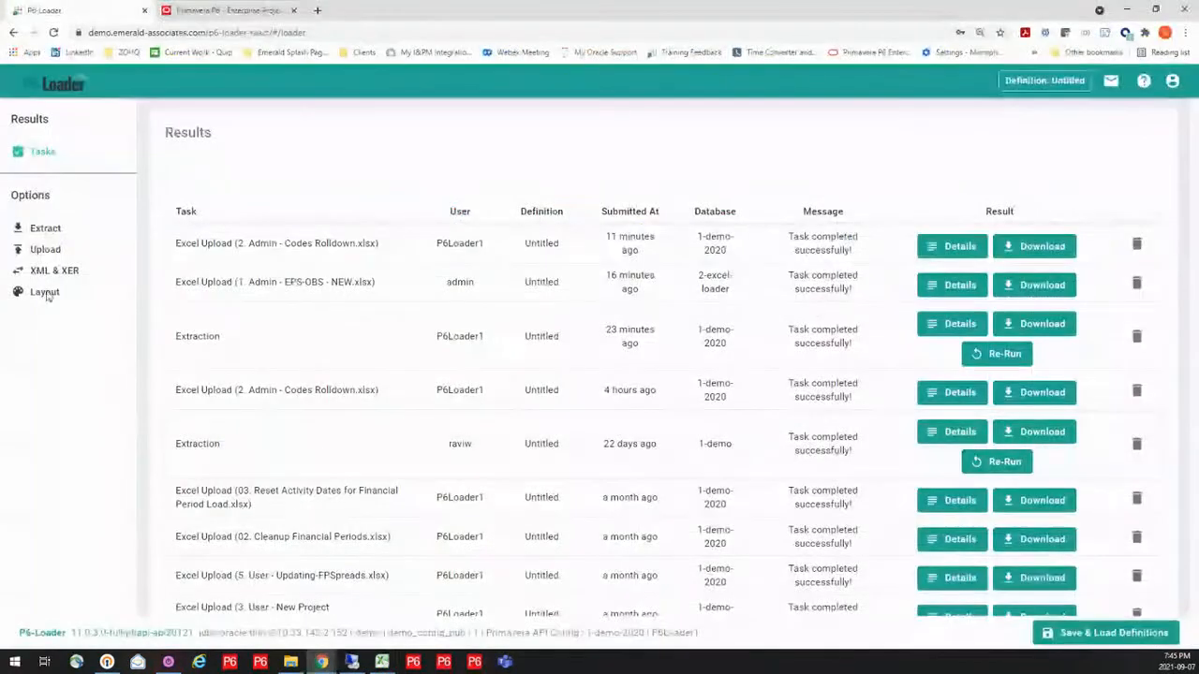
click(45, 249)
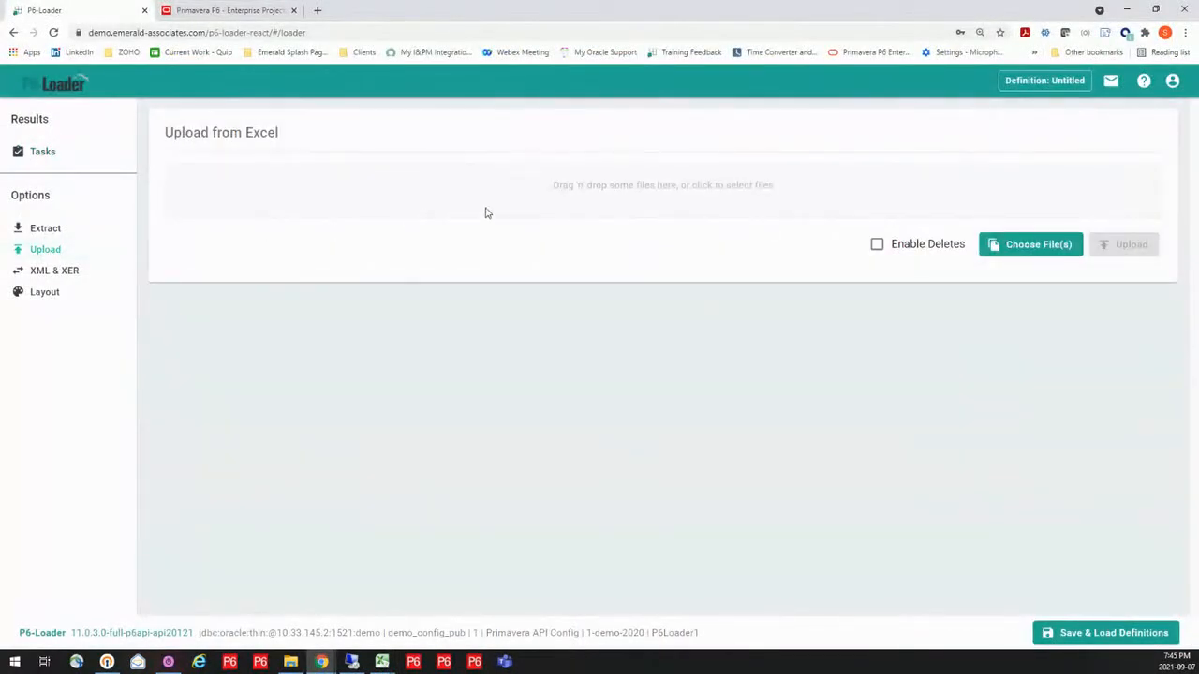
click(626, 186)
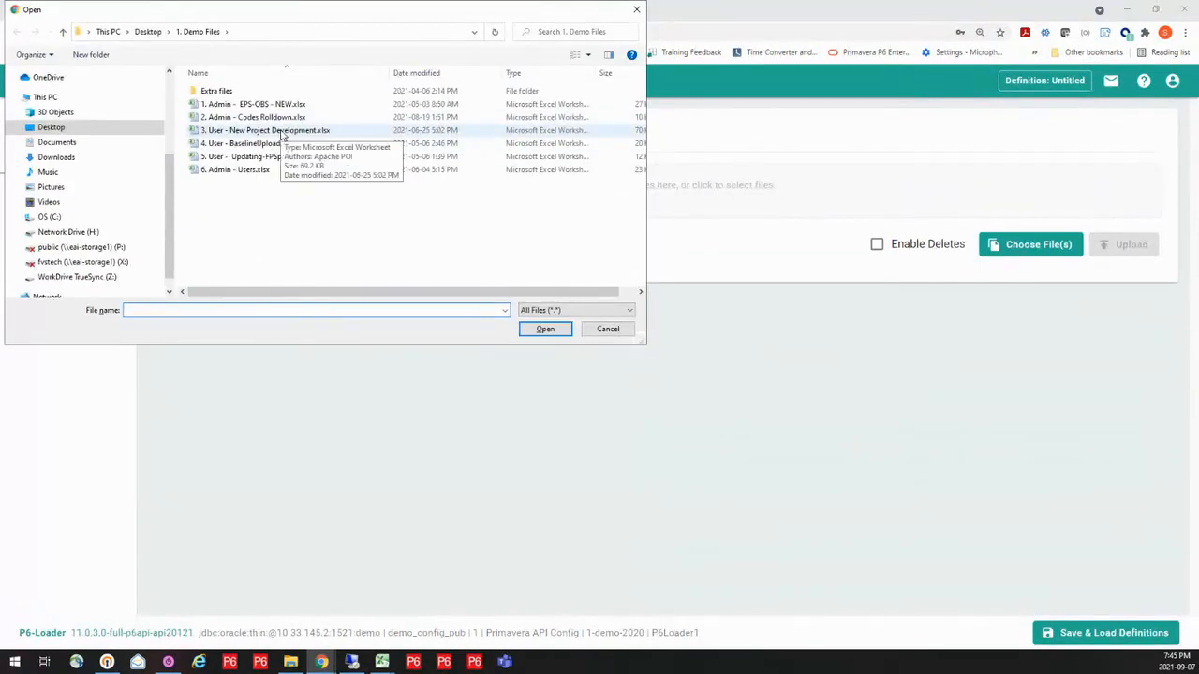
click(281, 132)
click(551, 331)
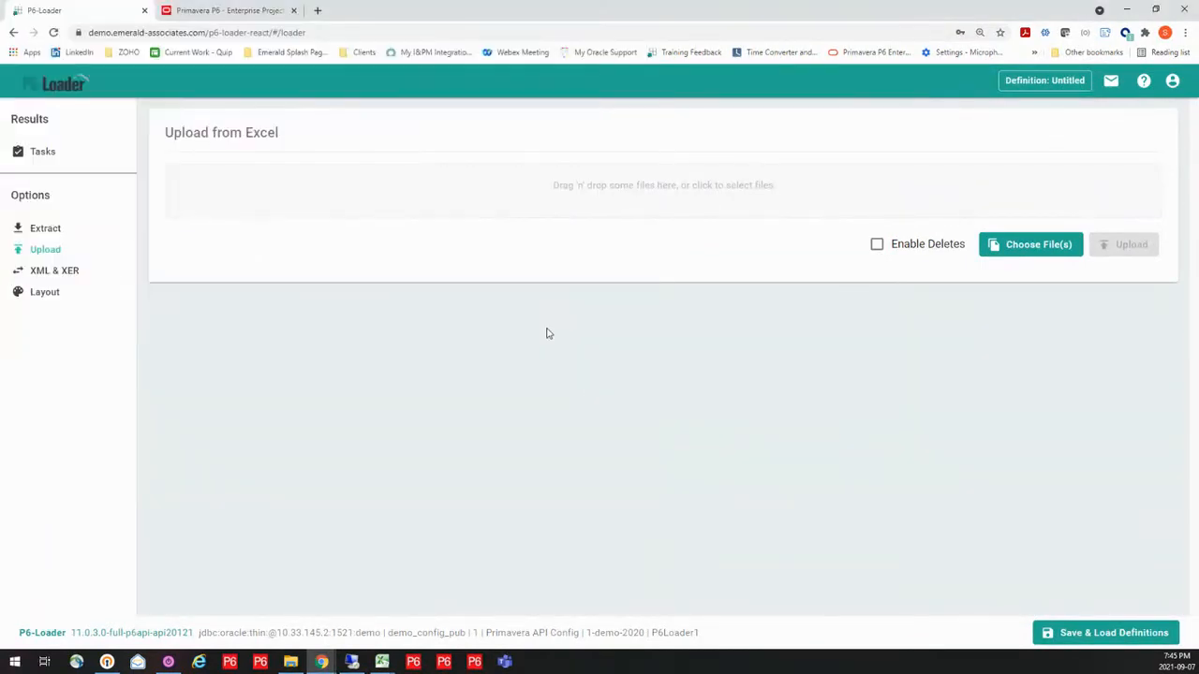
click(1114, 263)
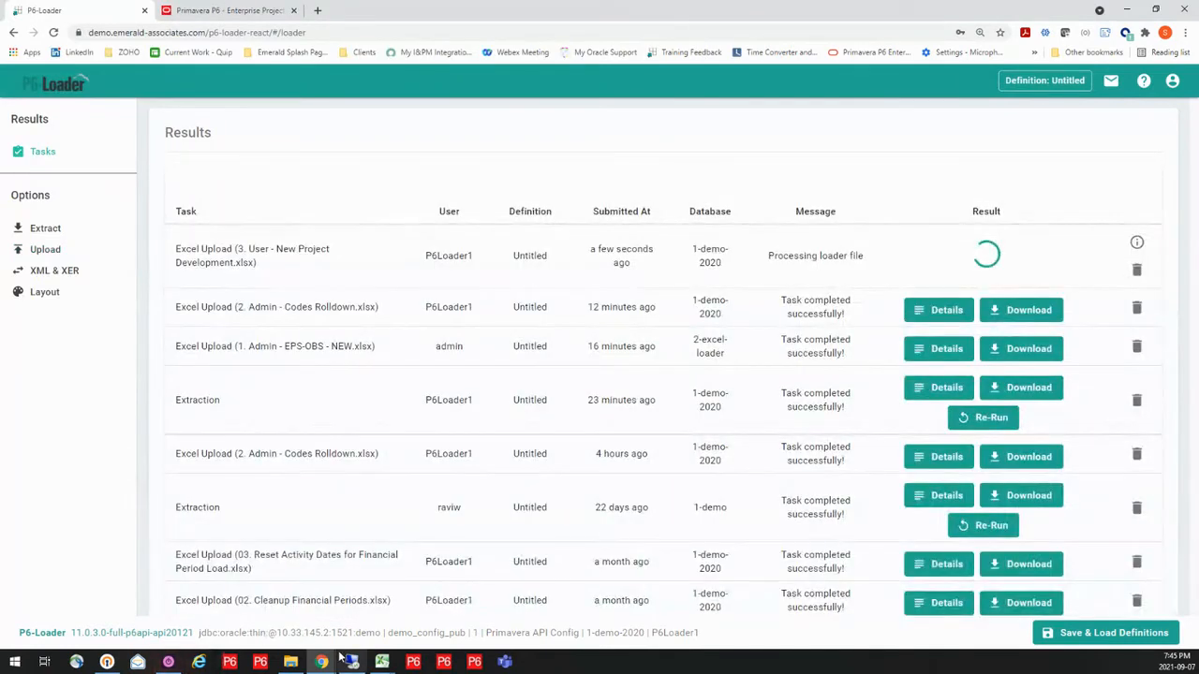
Switch to Primavera P6 Professional and display the resources with the All Resources filter
click(350, 661)
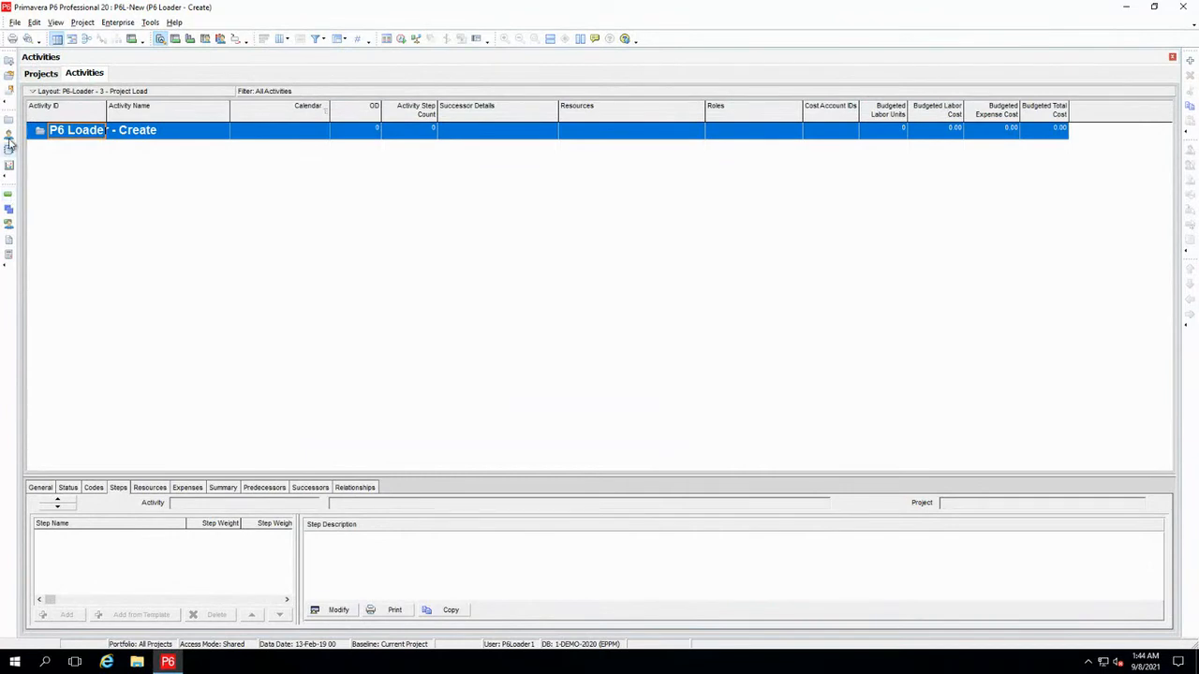
click(7, 150)
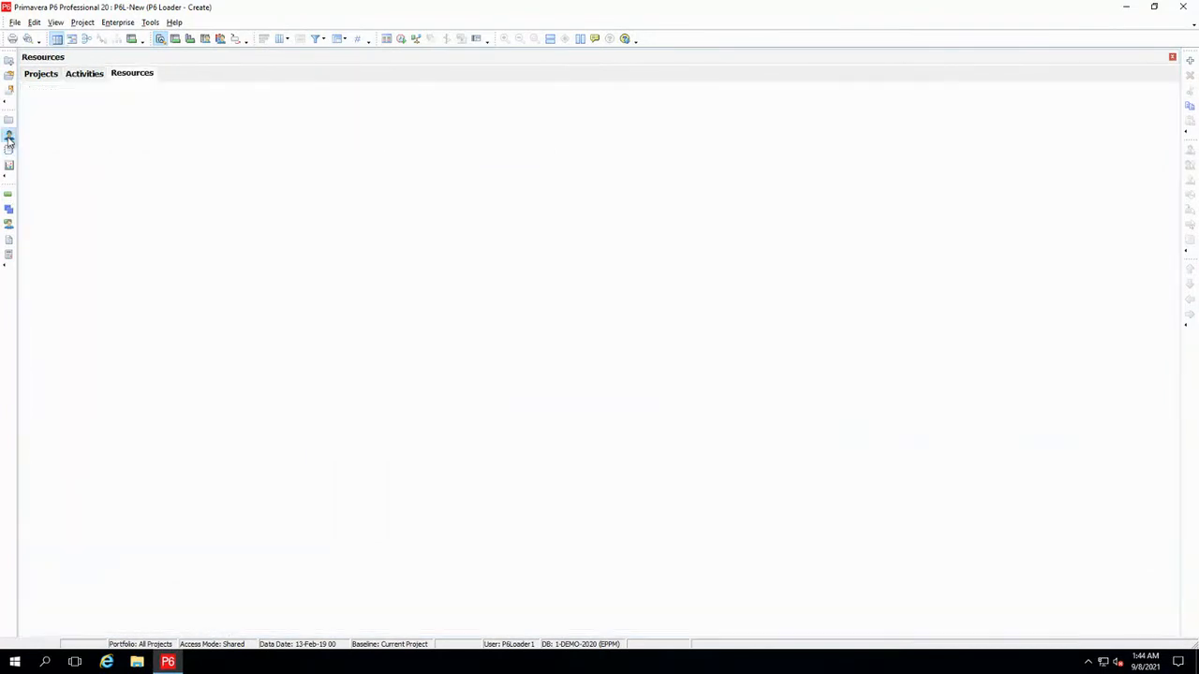
click(75, 95)
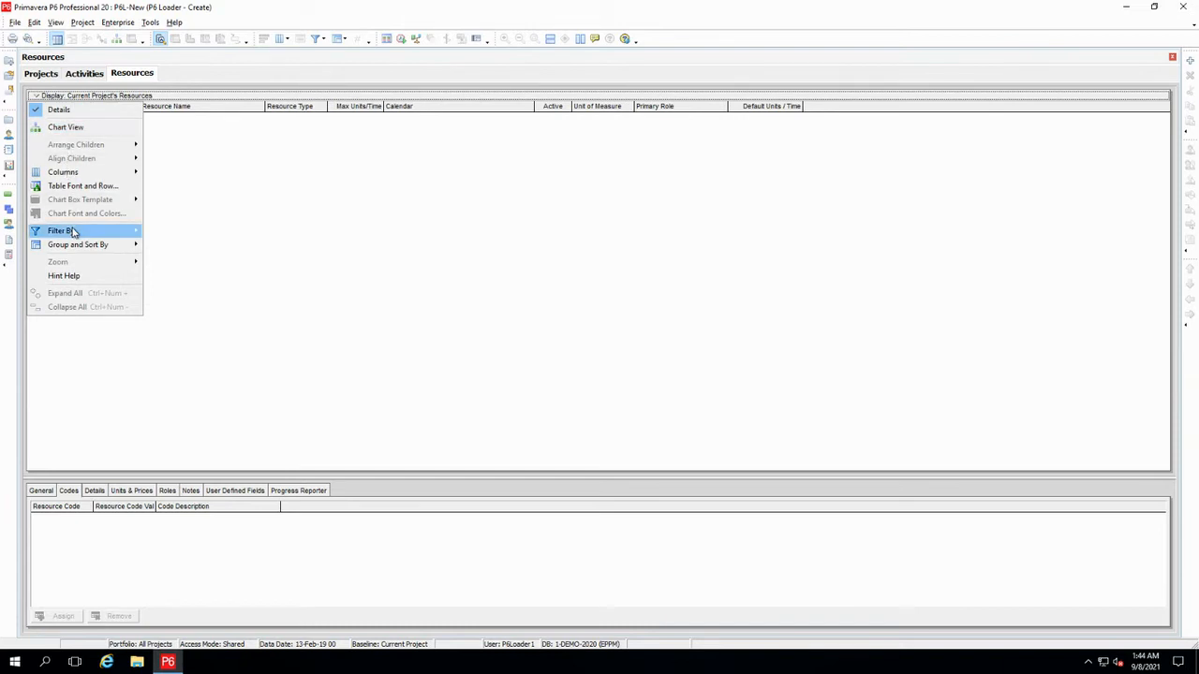
mouse_move(71, 232)
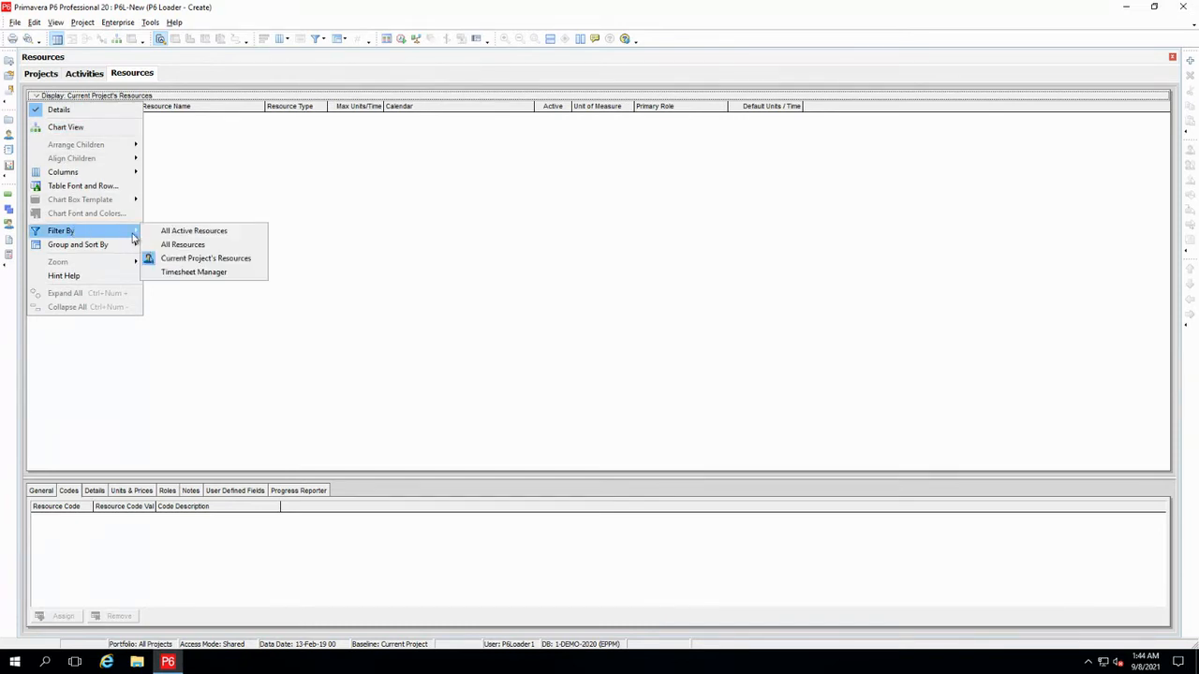
click(189, 243)
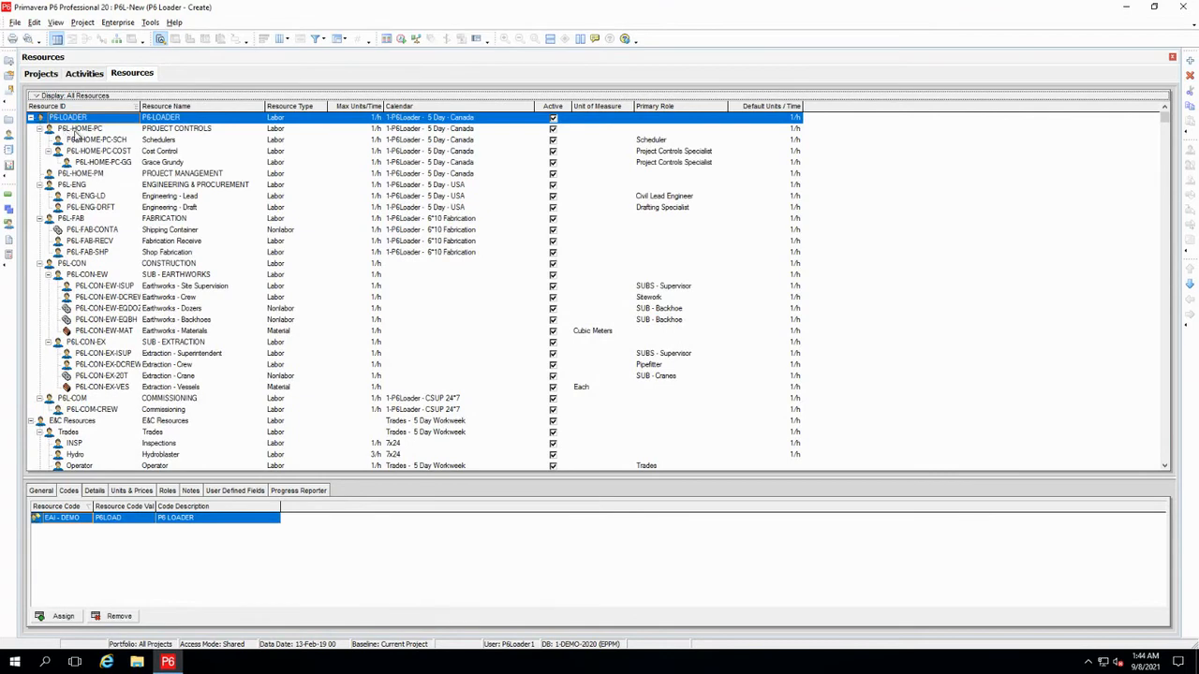
Try to delete the resources from P6L-HOME-PC through P6L-COM-CREW together with their activity assignments
click(103, 129)
scroll(122, 248, down, 1)
scroll(122, 248, down, 2)
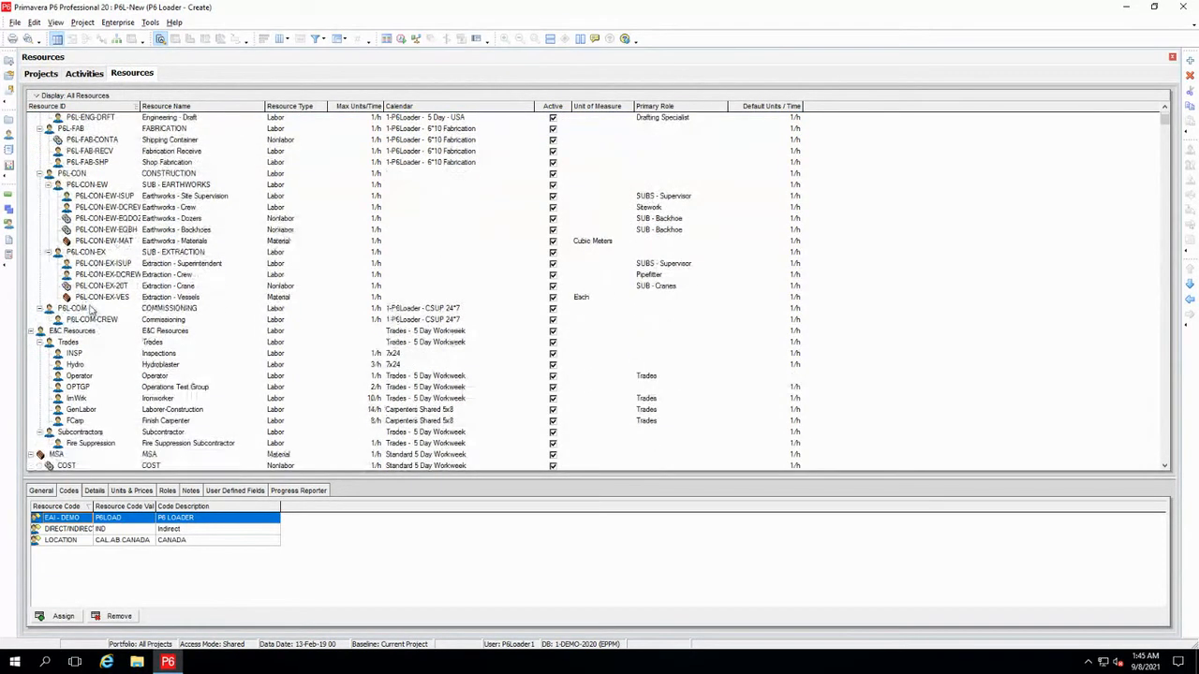
shift+click(94, 320)
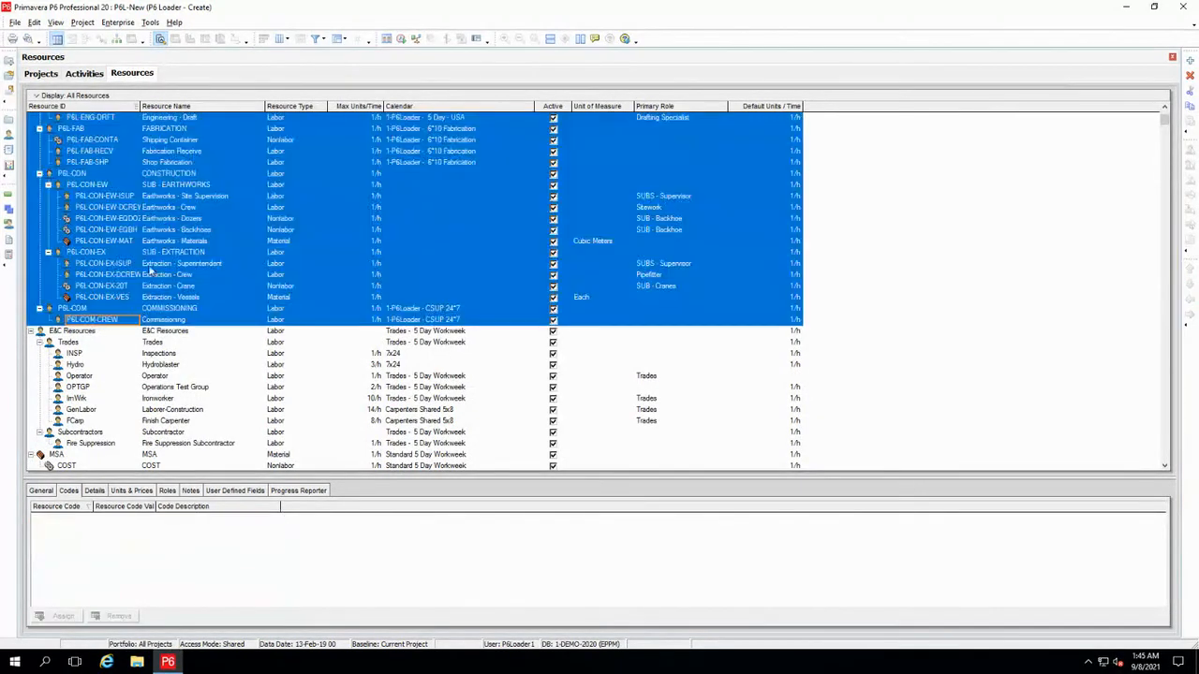
right_click(196, 230)
click(236, 347)
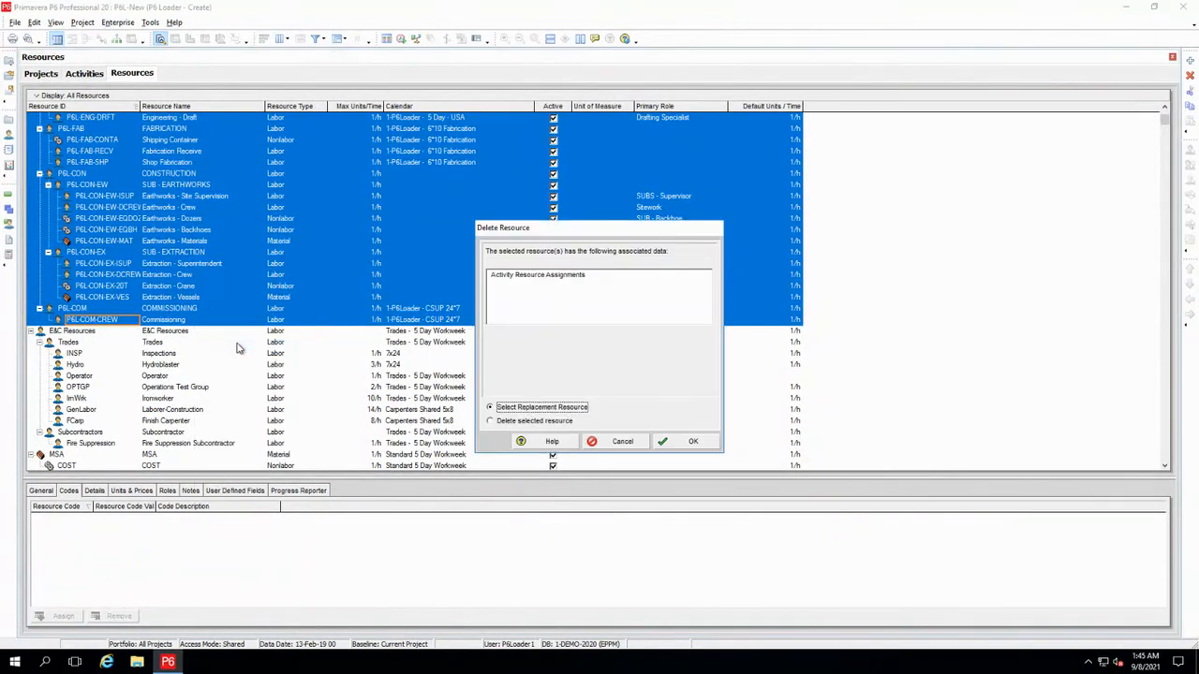
click(530, 421)
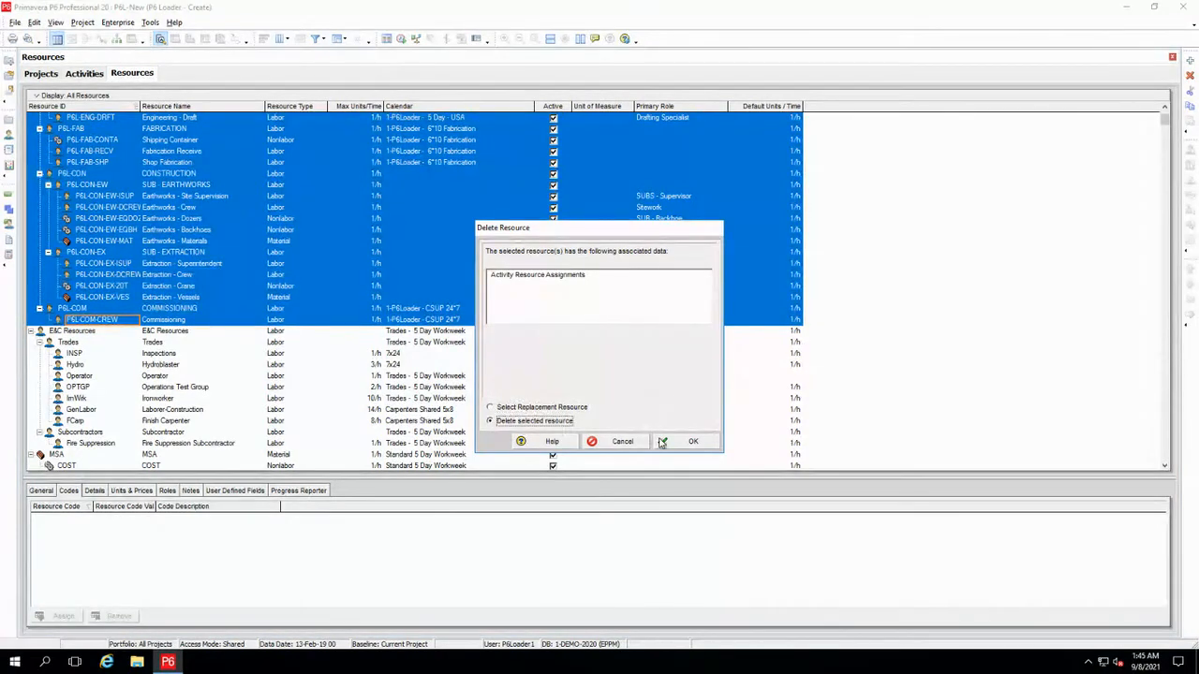
click(686, 441)
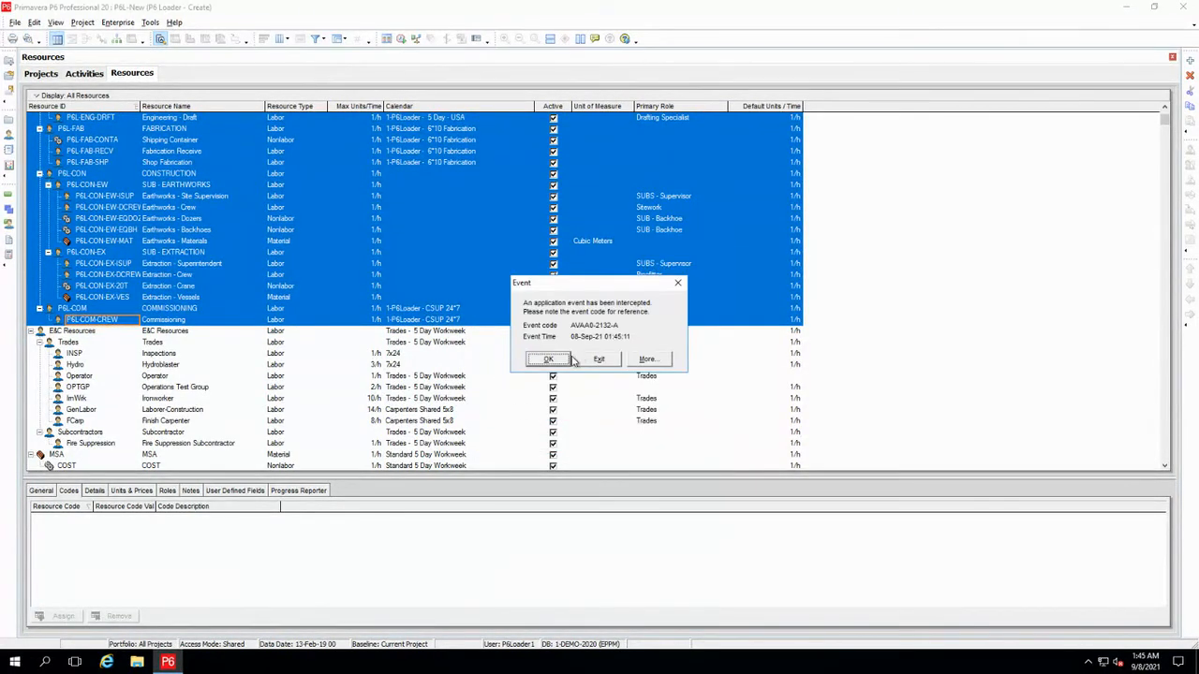
click(554, 361)
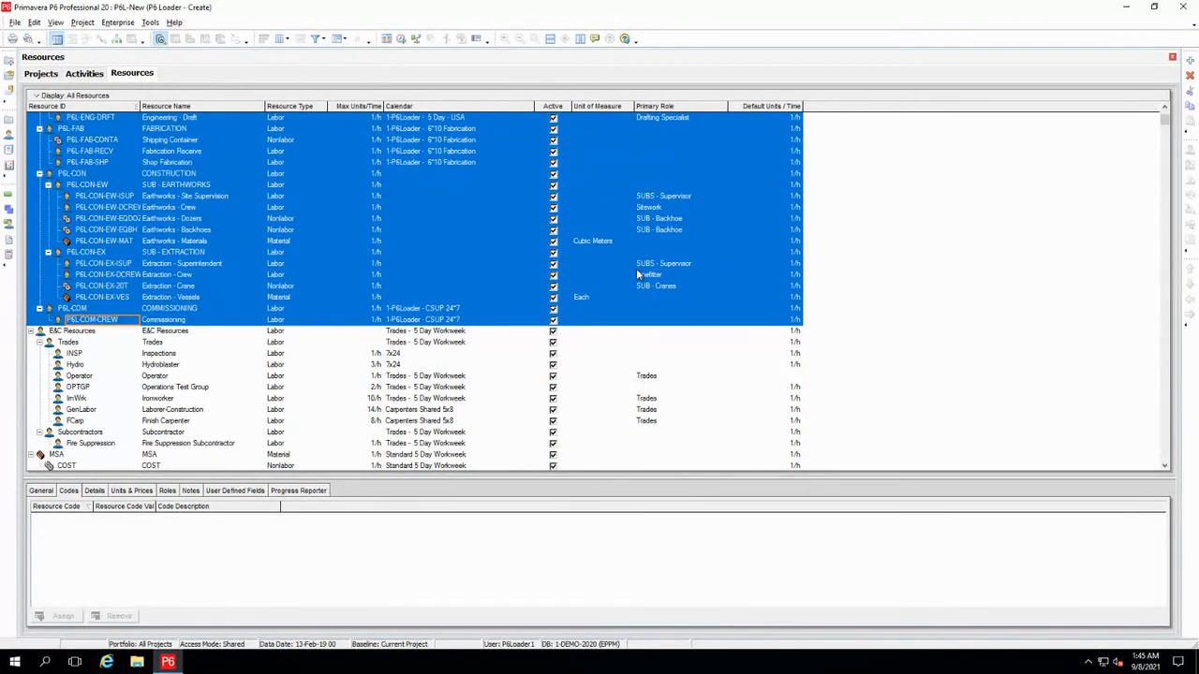
click(873, 206)
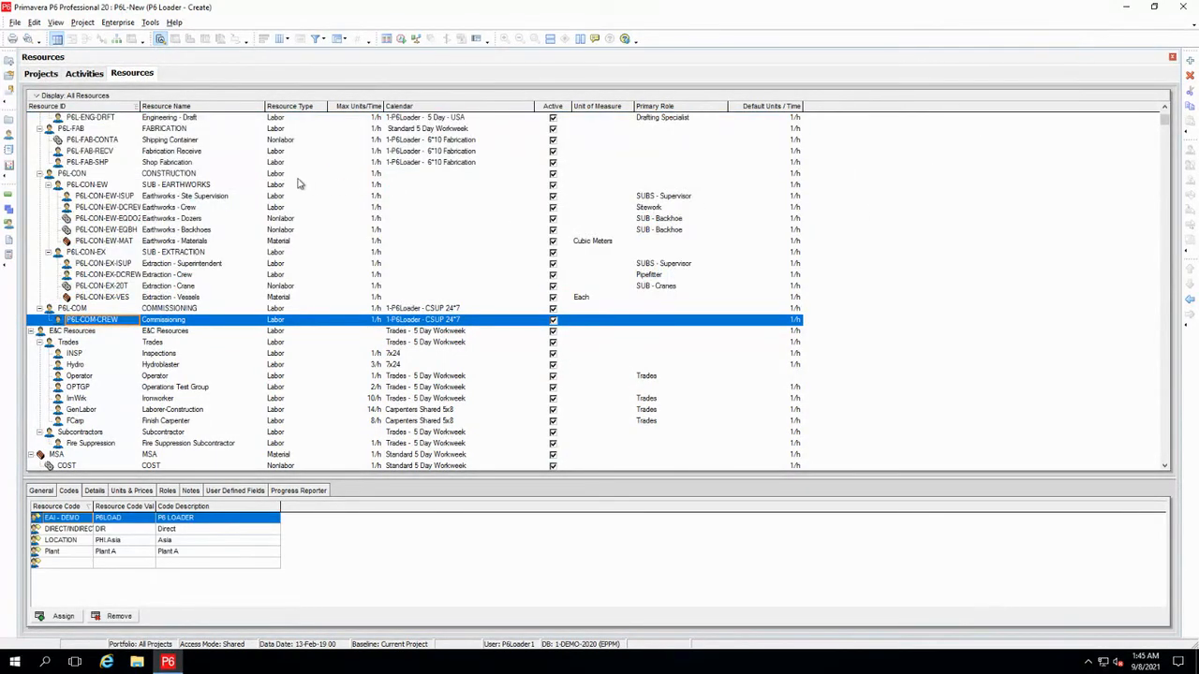
scroll(298, 184, up, 3)
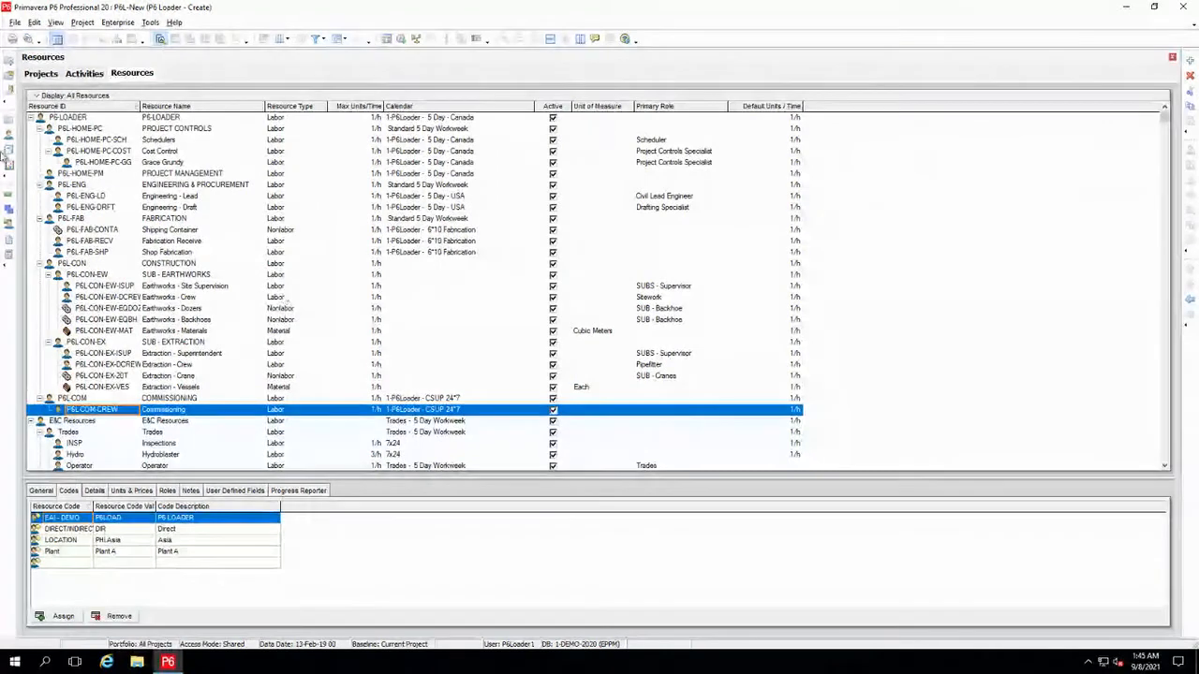
Exit Primavera P6 Professional, restart it and log in with the filled-in credentials
click(1183, 8)
click(570, 352)
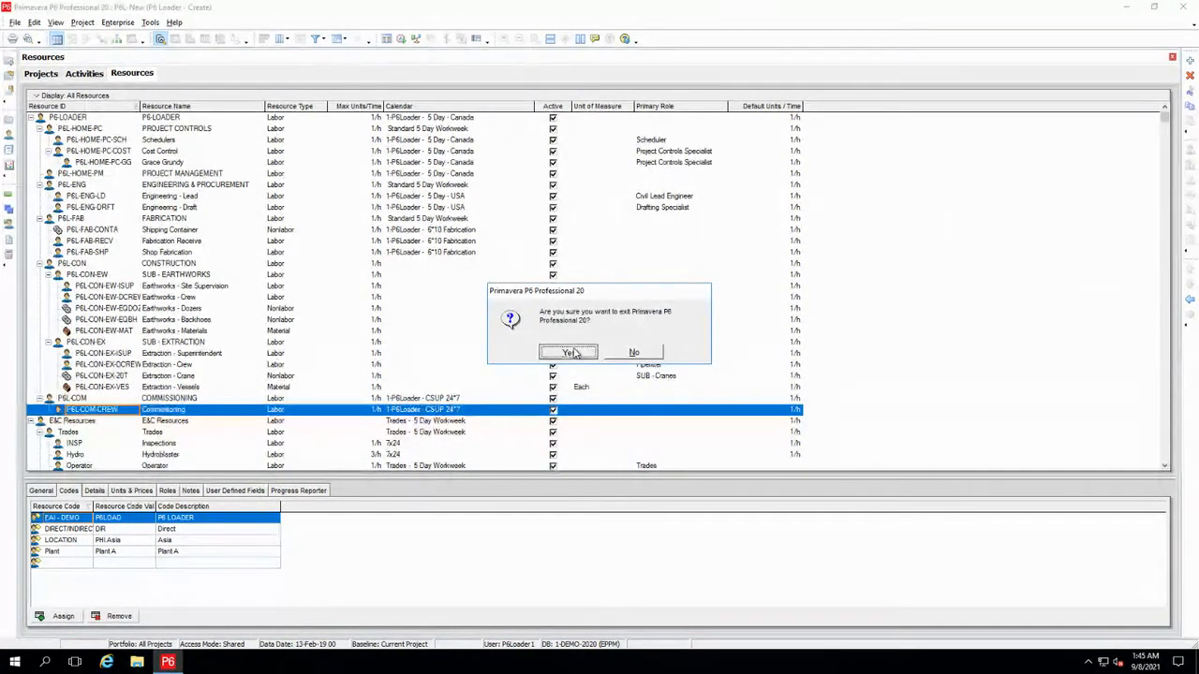
click(170, 663)
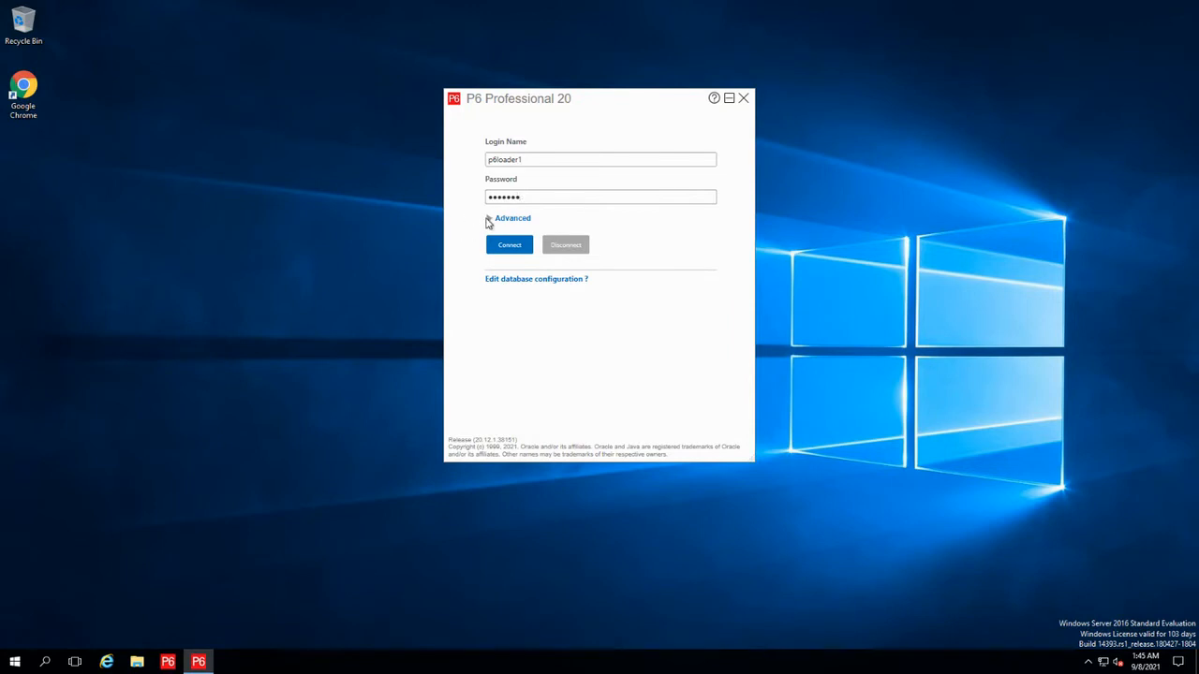
click(530, 257)
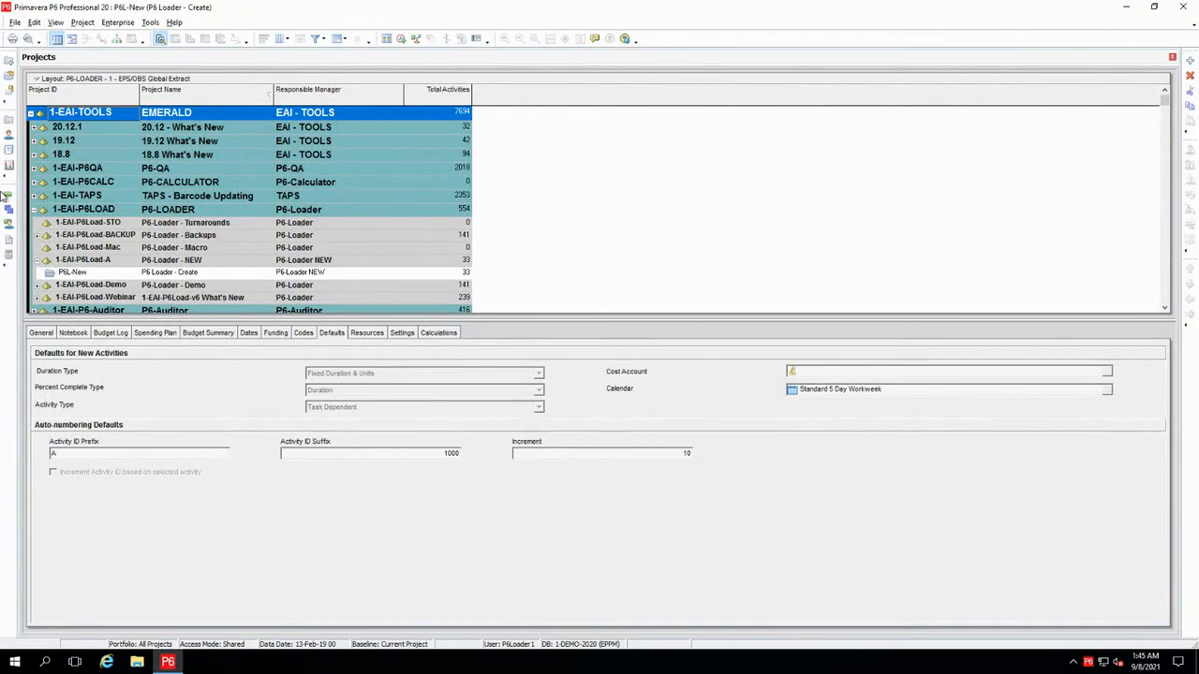
Open the P6L-New activities, then display the resource list with the All Resources filter
click(8, 197)
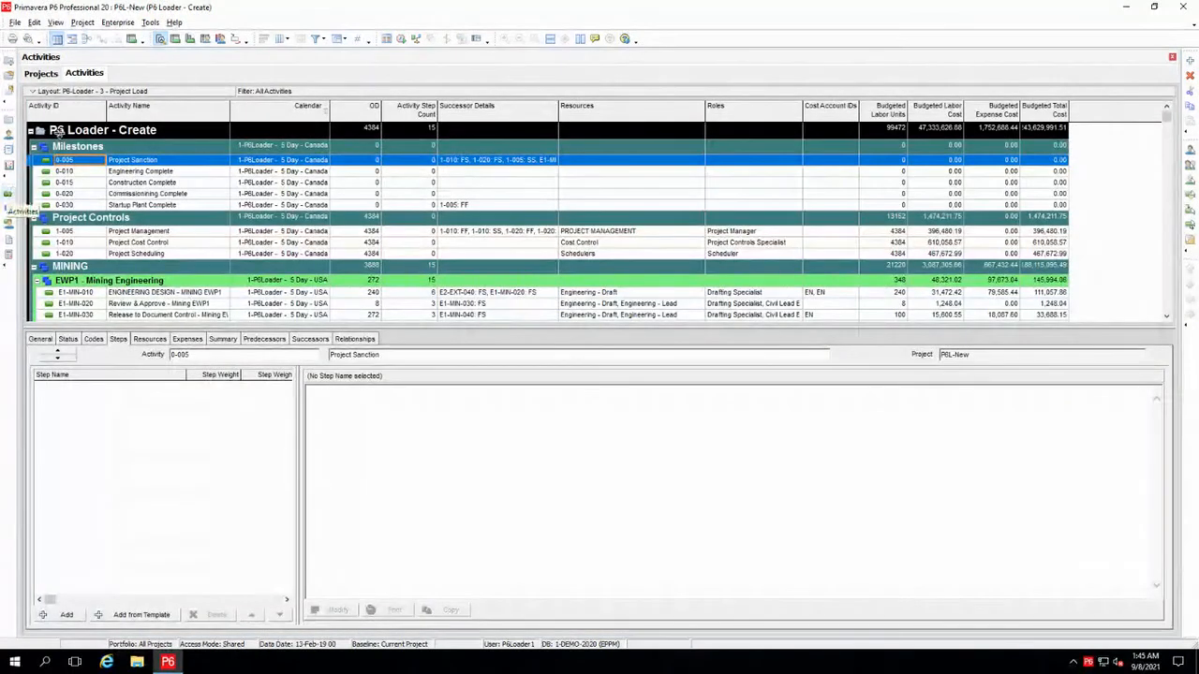
click(9, 134)
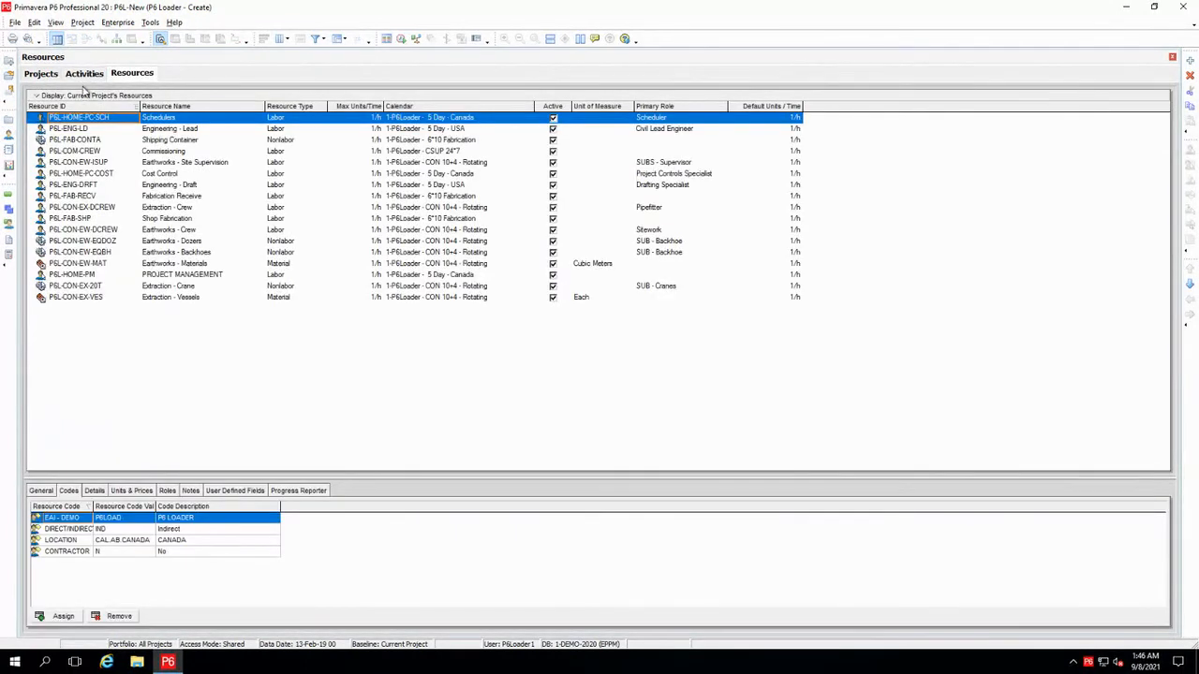
click(86, 96)
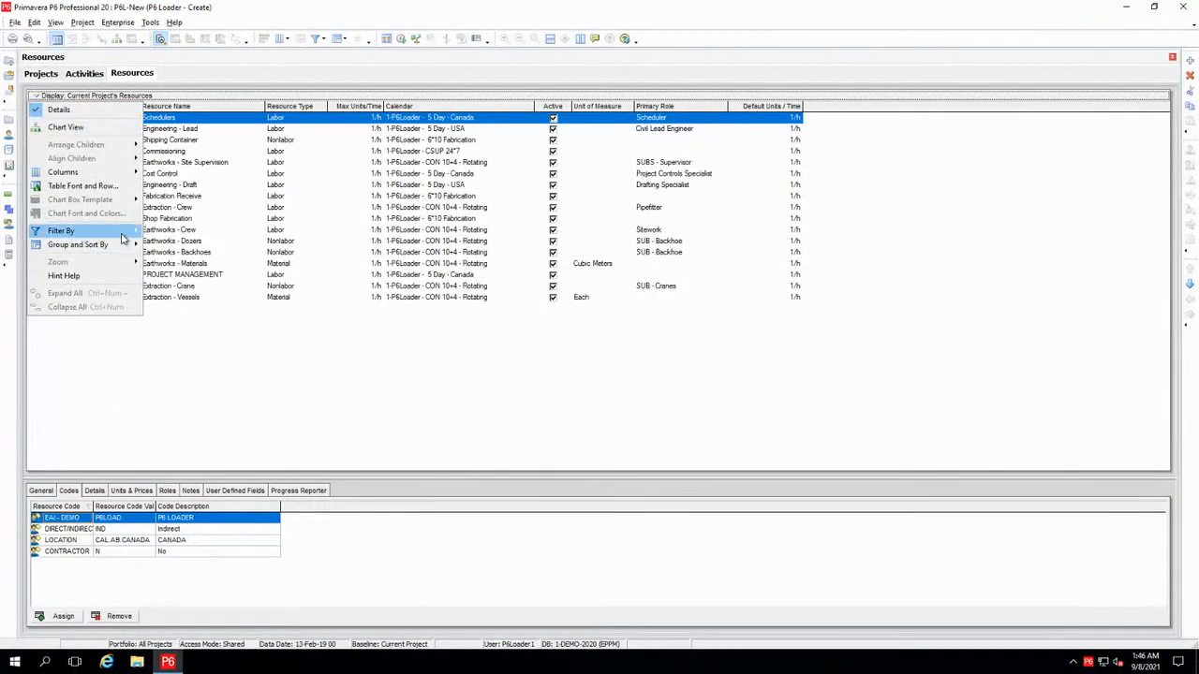
mouse_move(124, 232)
click(183, 245)
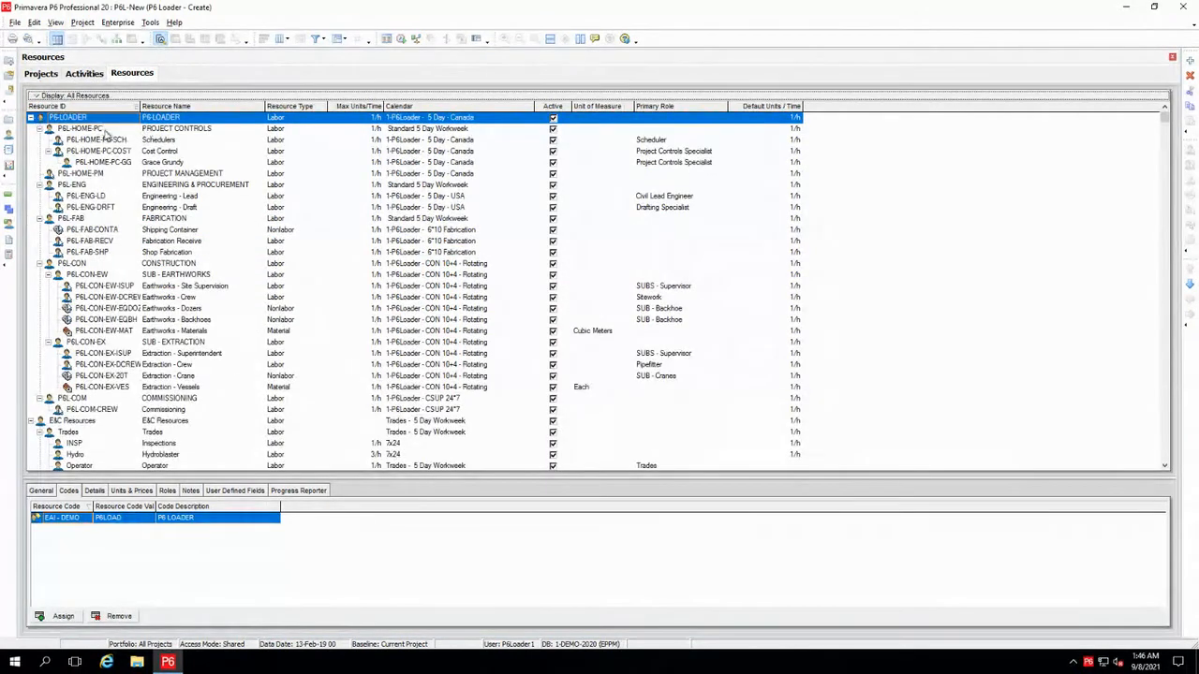
Examine the calendars of resources P6L-HOME-PC through P6L-COM-CREW and the CONTRACTOR code assigned to P6L-FAB
click(103, 131)
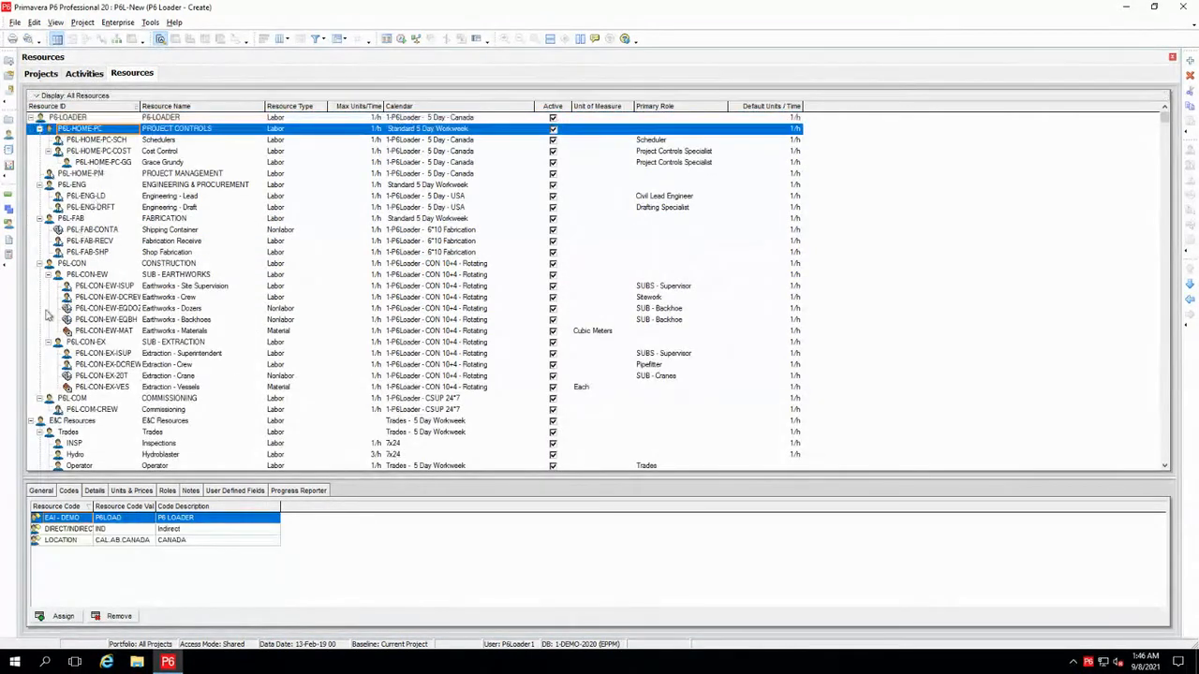
shift+click(100, 412)
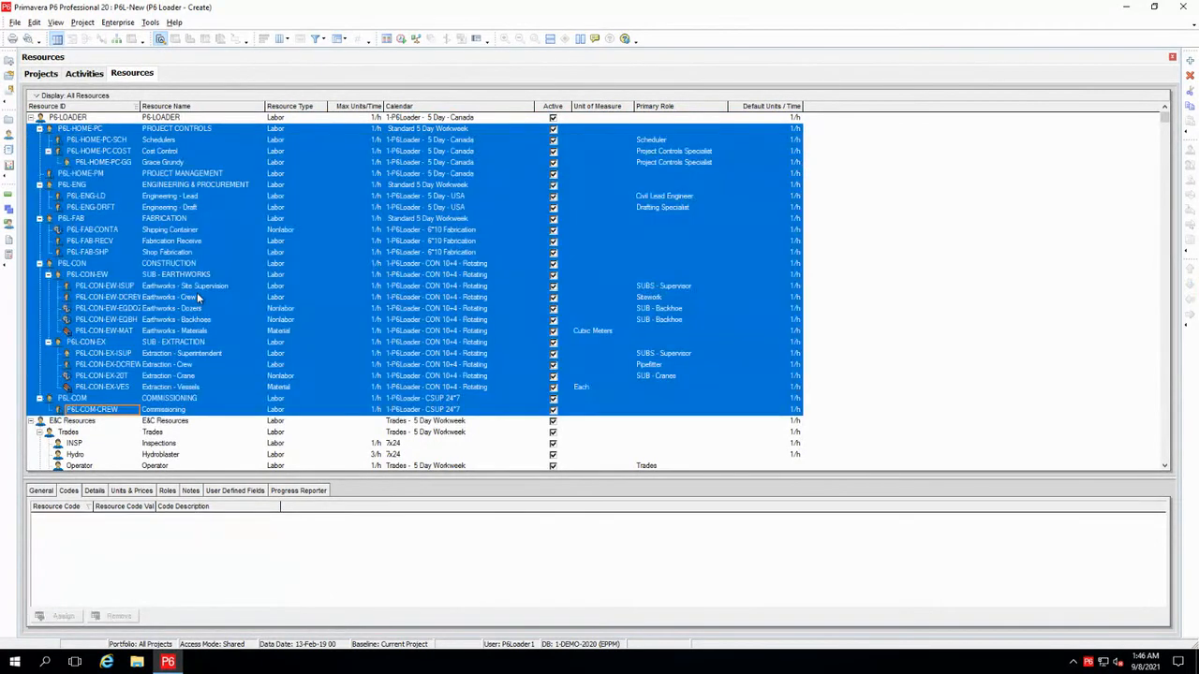
click(299, 218)
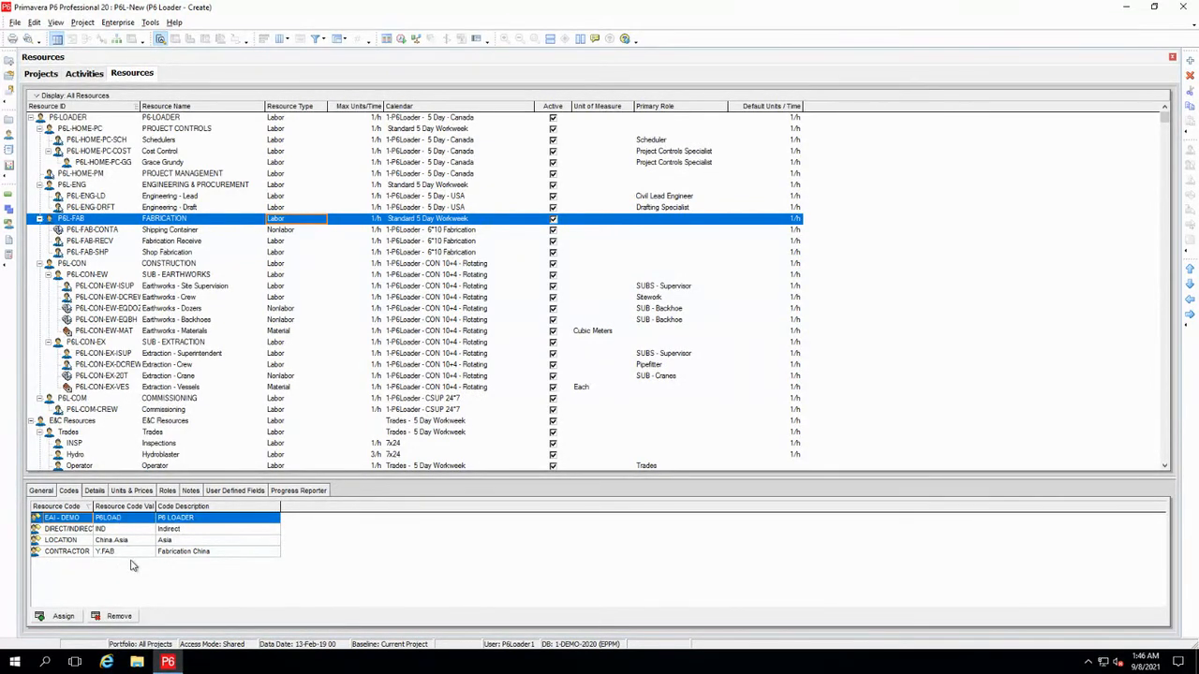
click(60, 552)
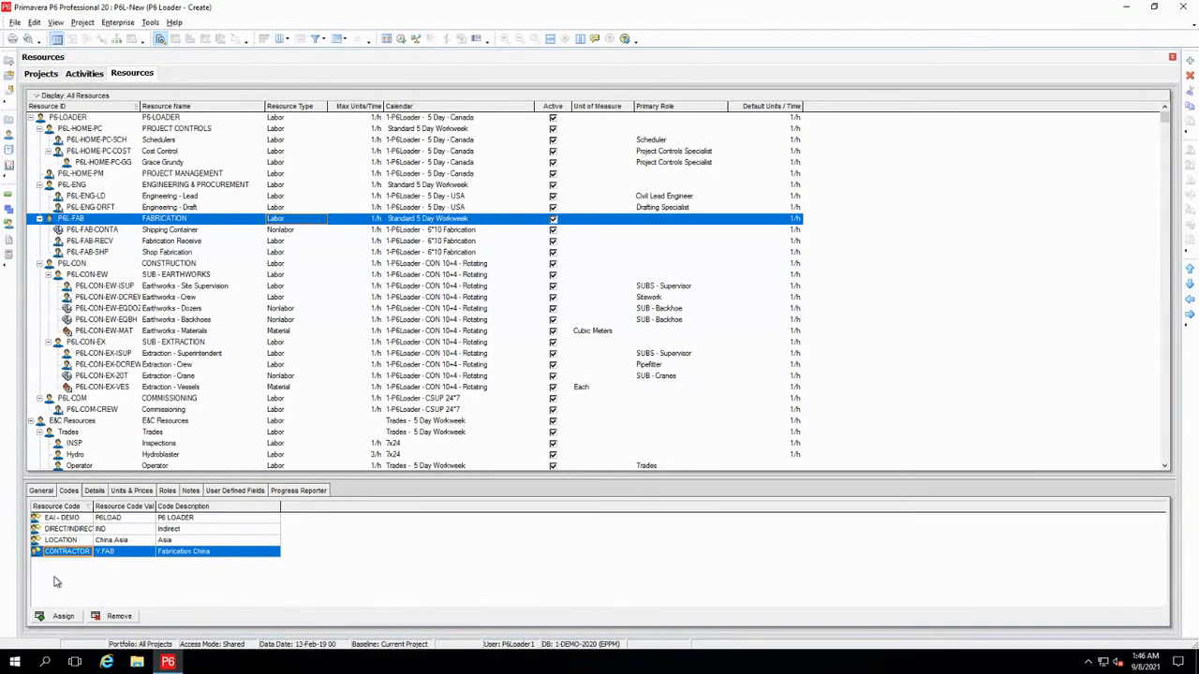
Examine the loaded P6L-New activities with their step counts, successors, resources, roles, cost accounts and budgeted costs
click(85, 74)
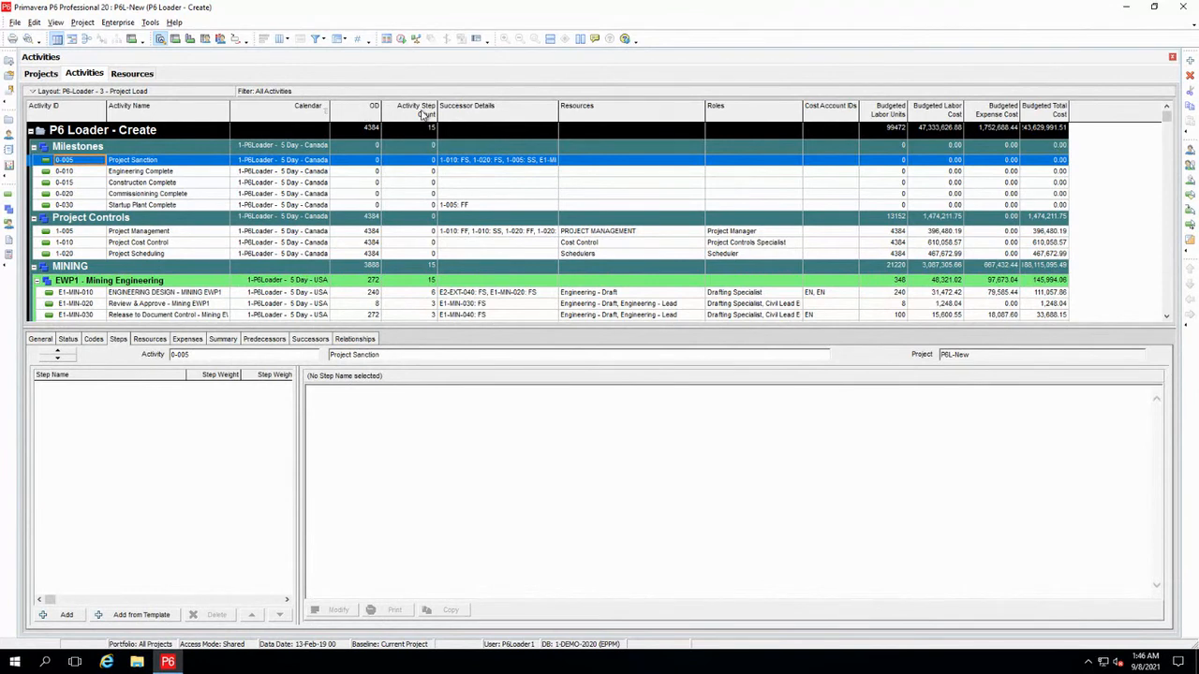
scroll(400, 228, down, 2)
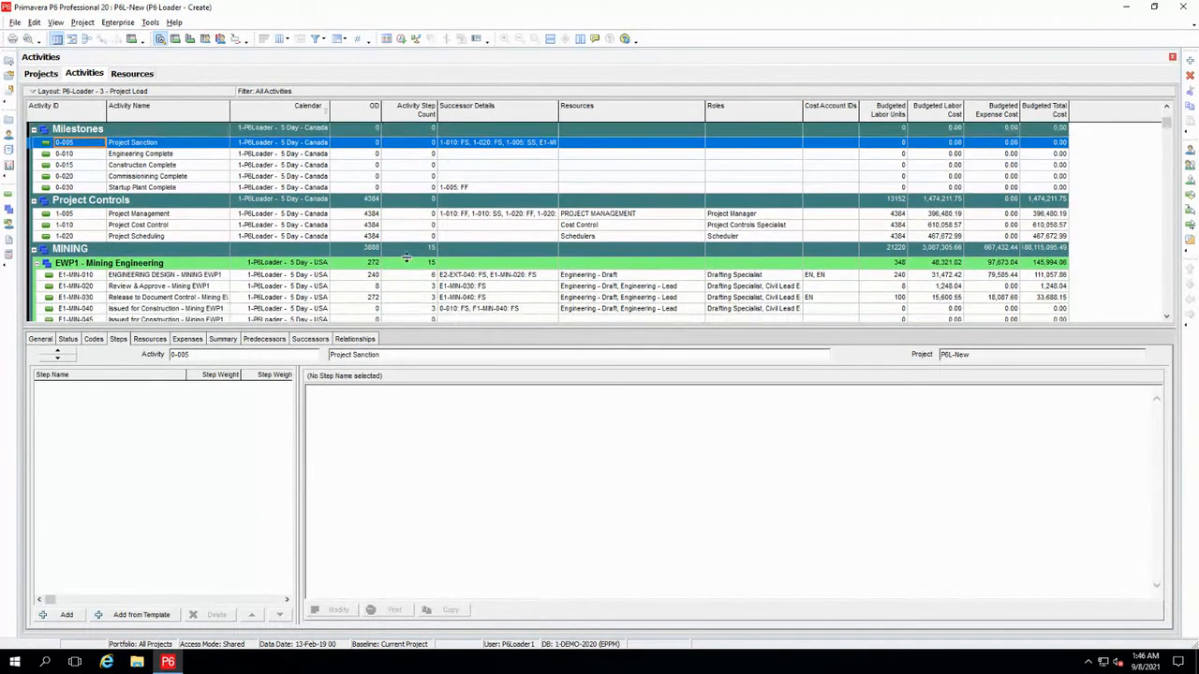
scroll(402, 239, down, 2)
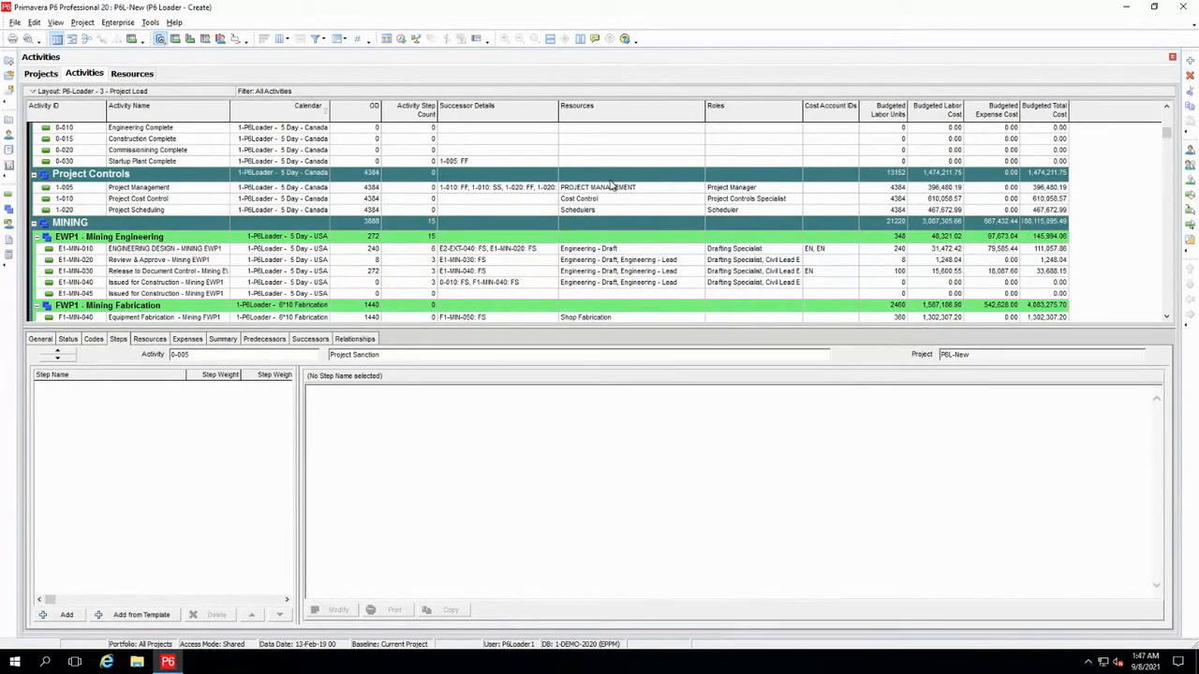
Expand the P6-Loader - Demo group in the project list and open the WEST-TA-22 project
click(41, 75)
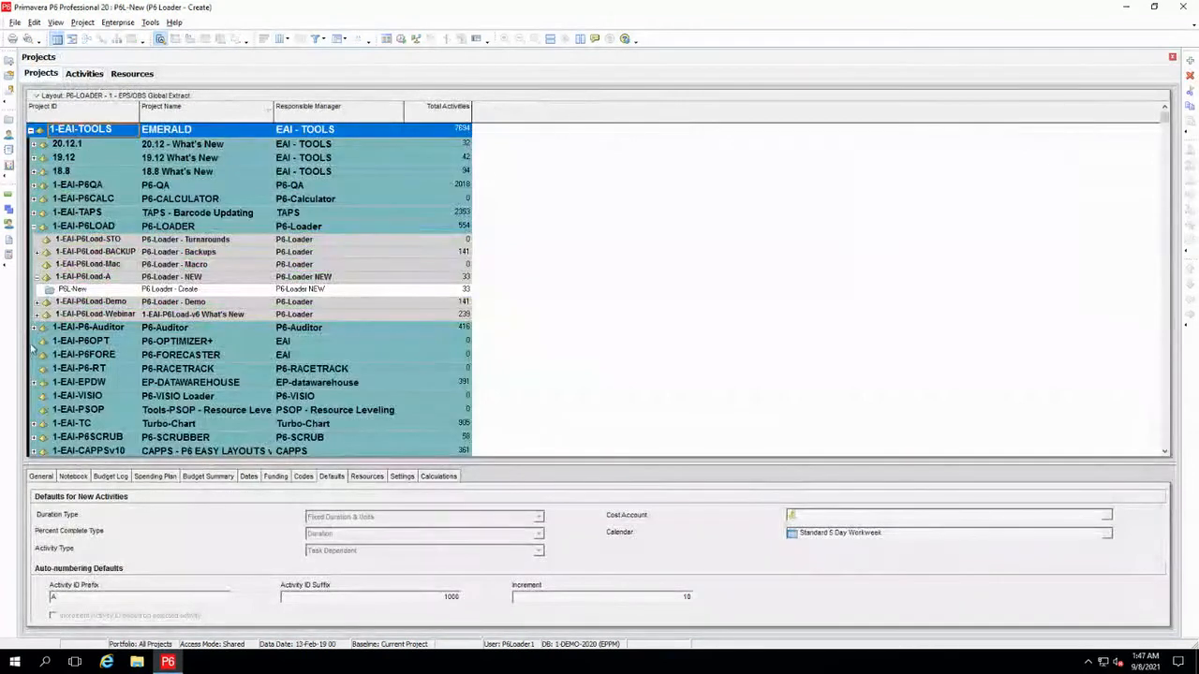
click(38, 303)
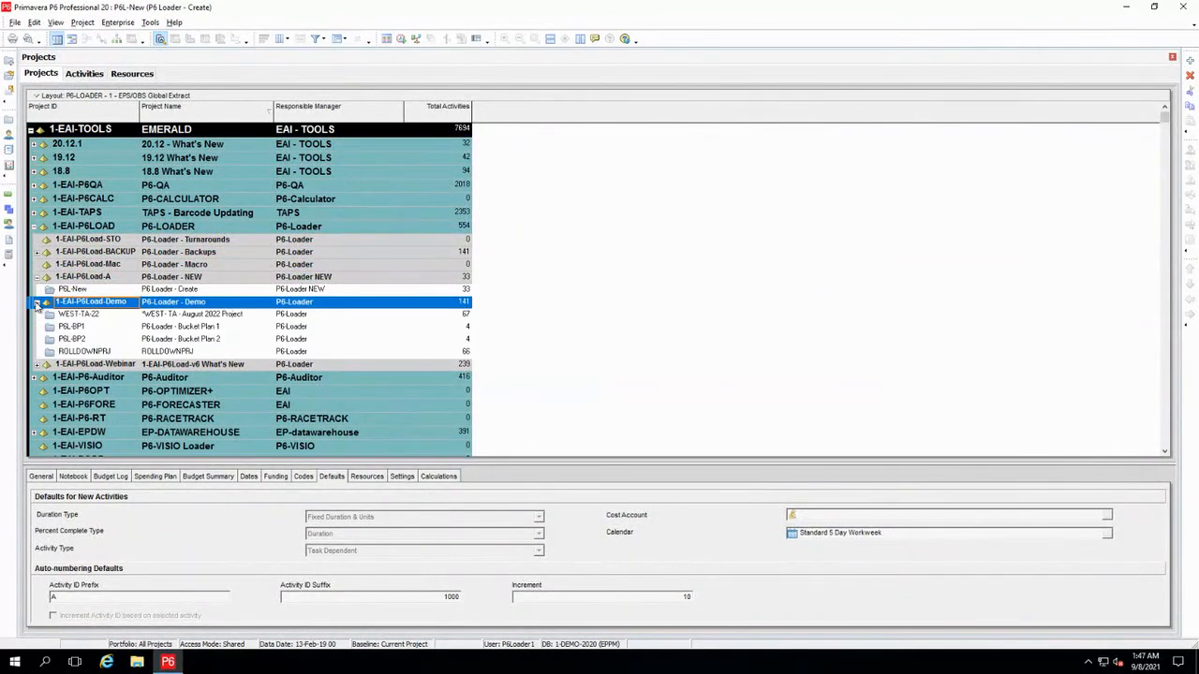
click(86, 316)
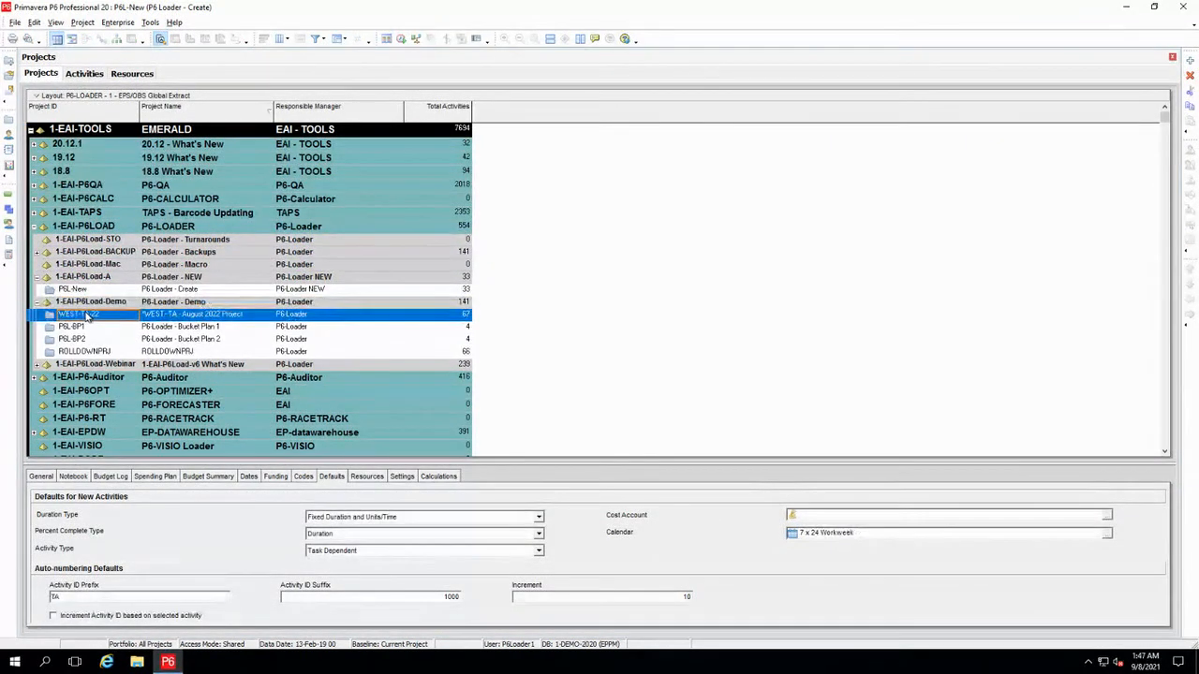
right_click(86, 315)
click(132, 324)
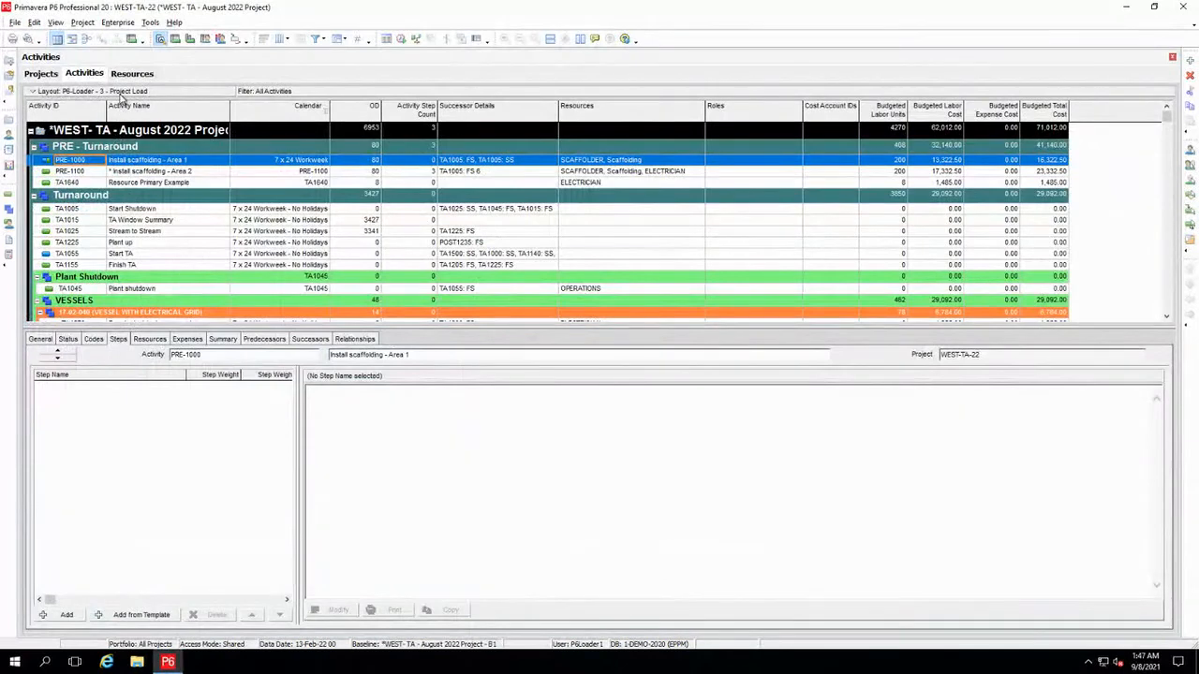
Apply the P6-Loader - 4 - Project Baseline Update layout without saving the current layout's changes, and hide the activity details
click(120, 94)
mouse_move(120, 108)
click(161, 110)
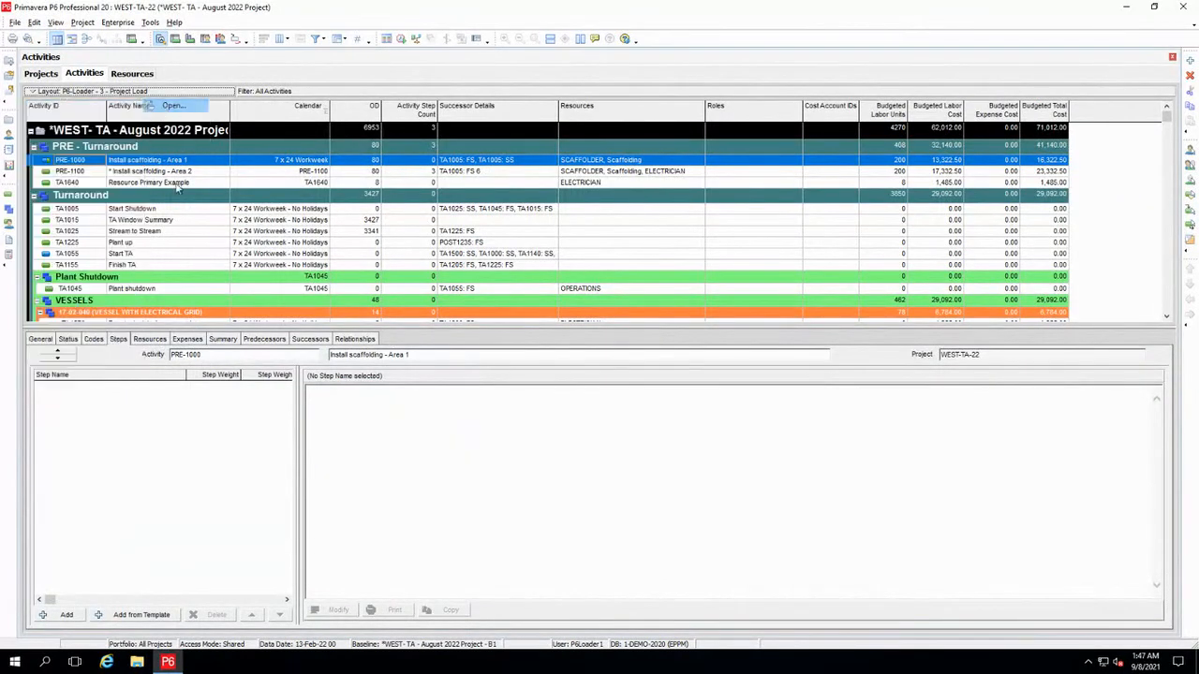
click(603, 352)
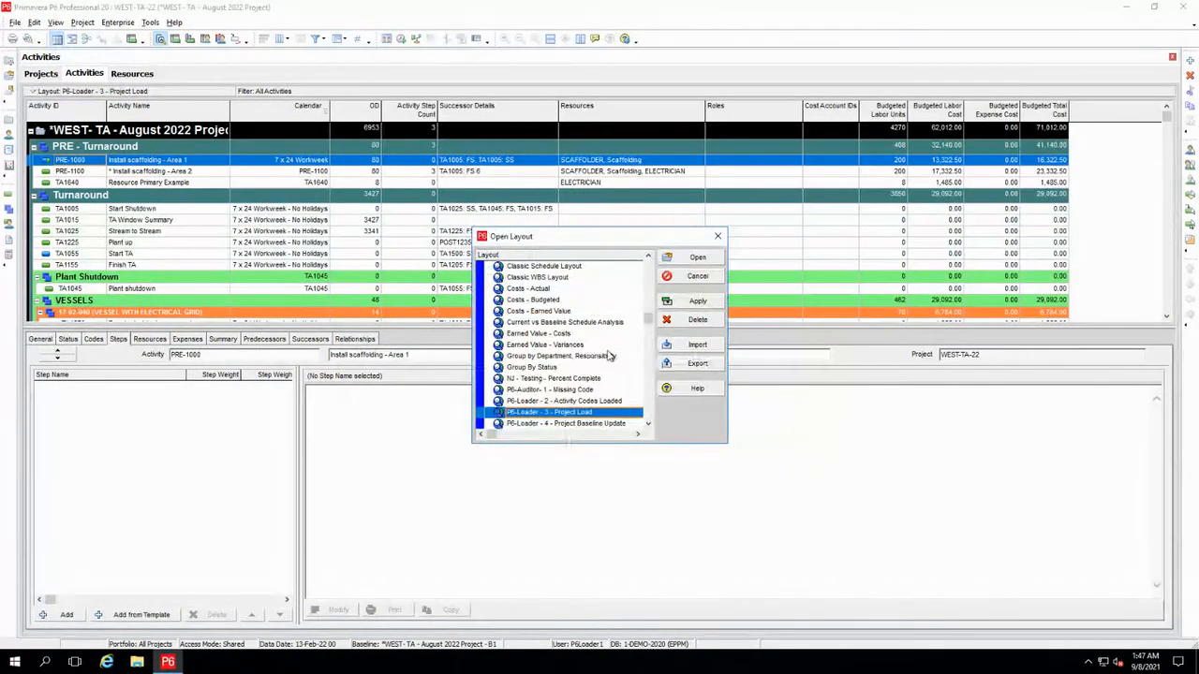
click(573, 423)
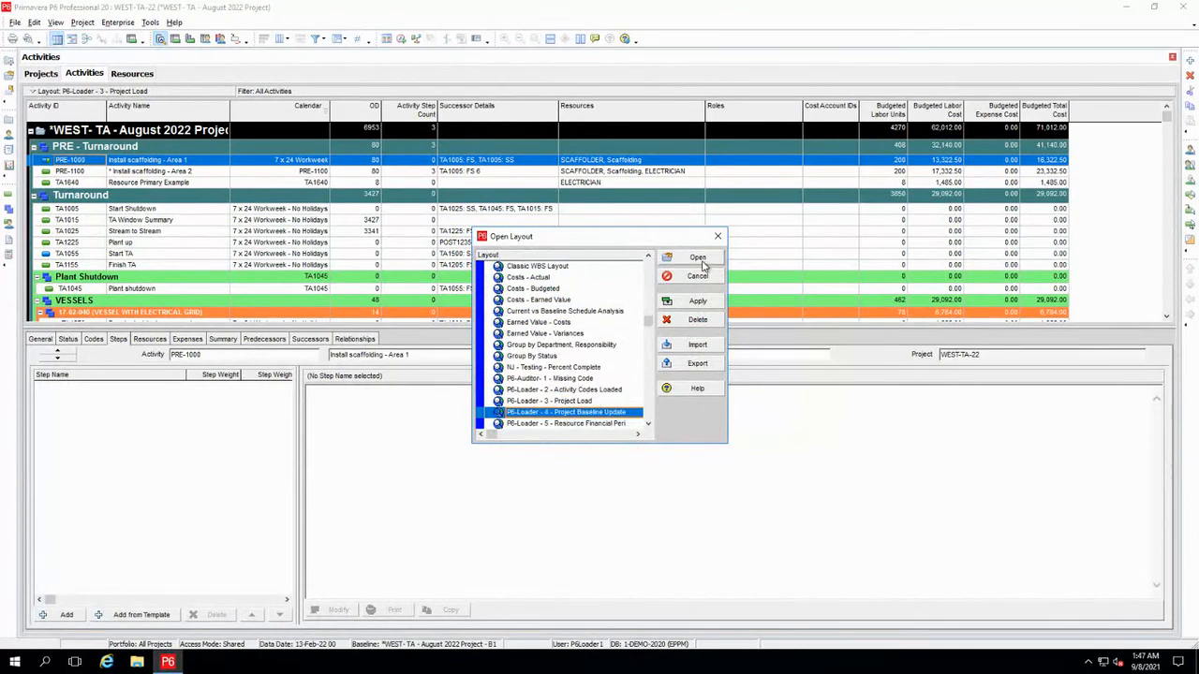
click(700, 263)
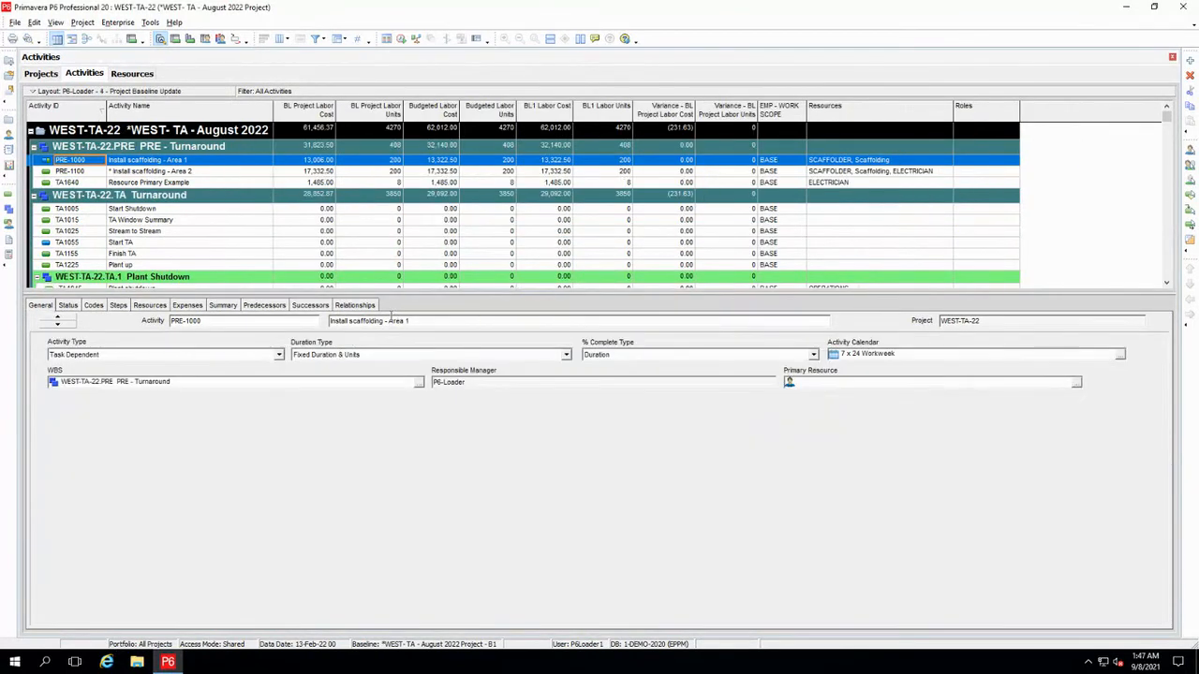
right_click(688, 306)
click(736, 313)
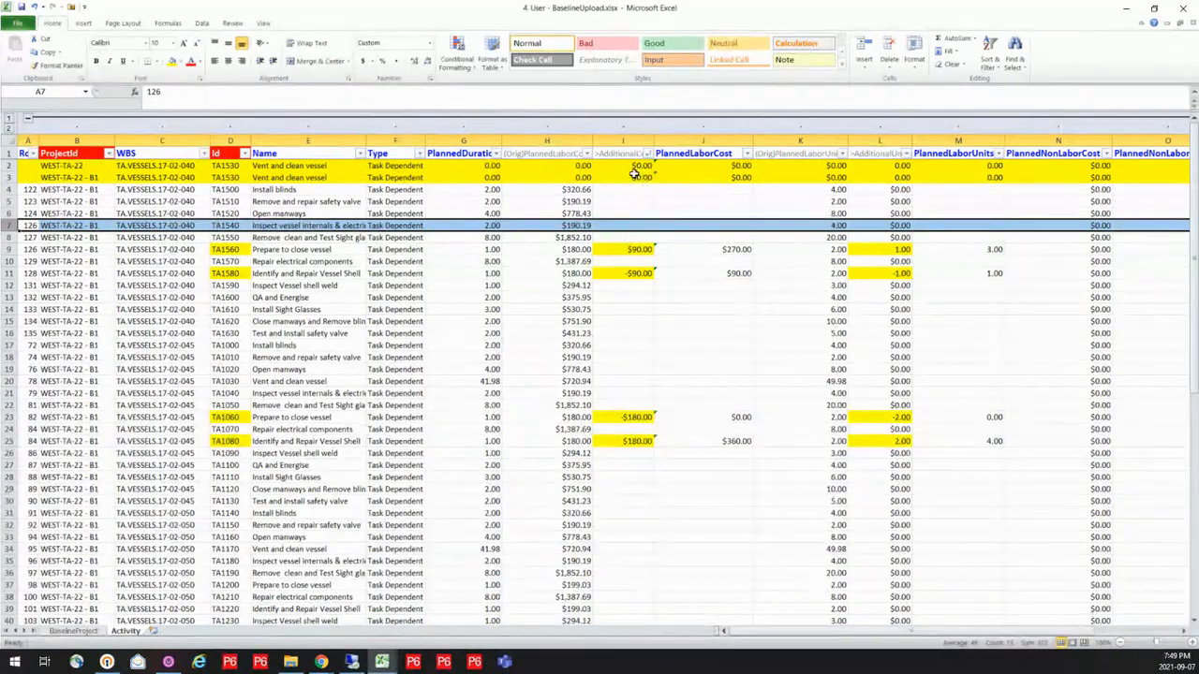
In the BaselineUpload workbook, examine TA1560's duration, original, additional and planned labor costs, and the project IDs of both TA1530 rows
click(633, 177)
click(628, 251)
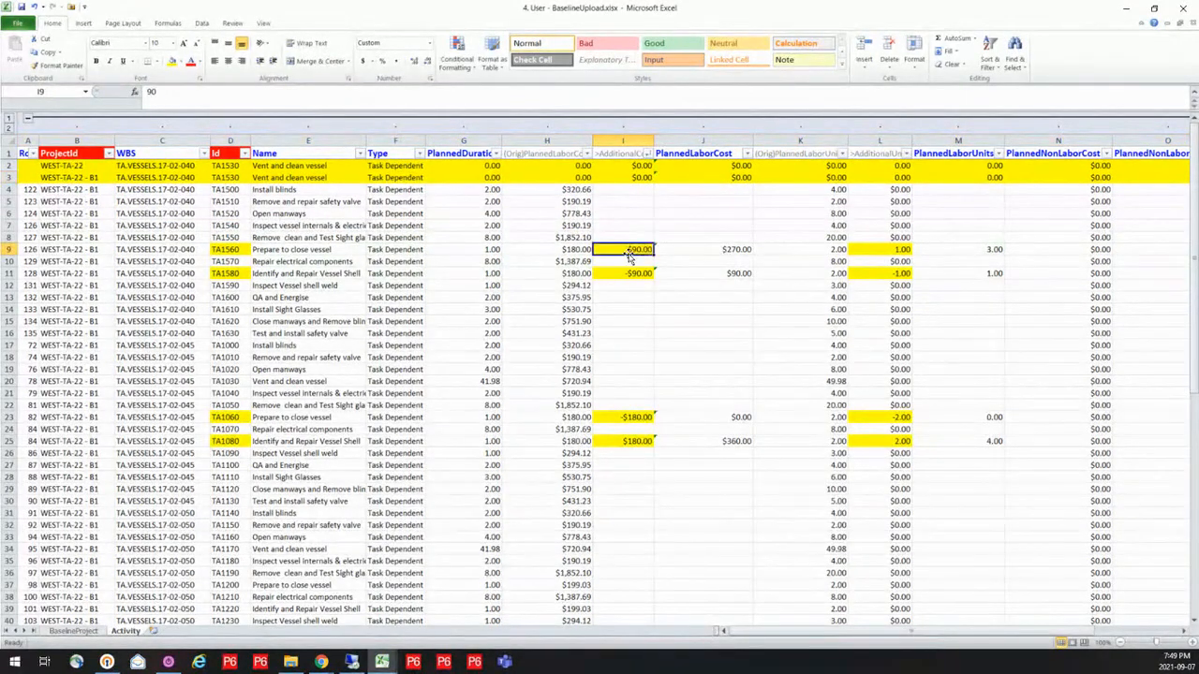
click(497, 251)
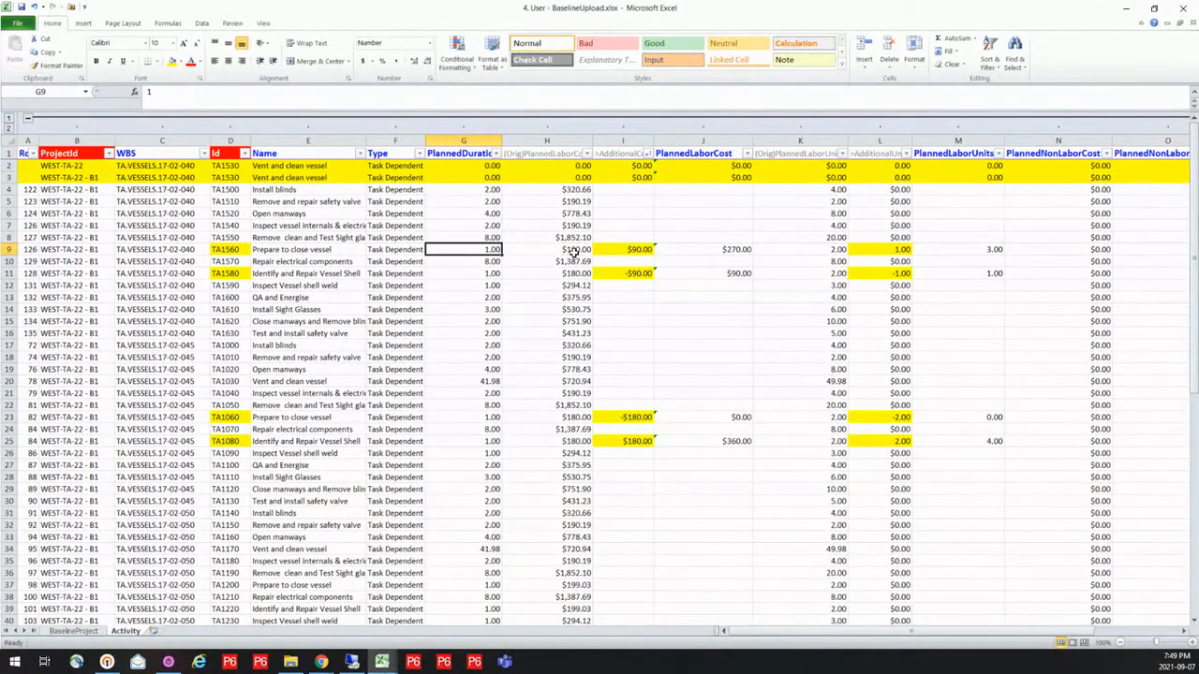
click(573, 252)
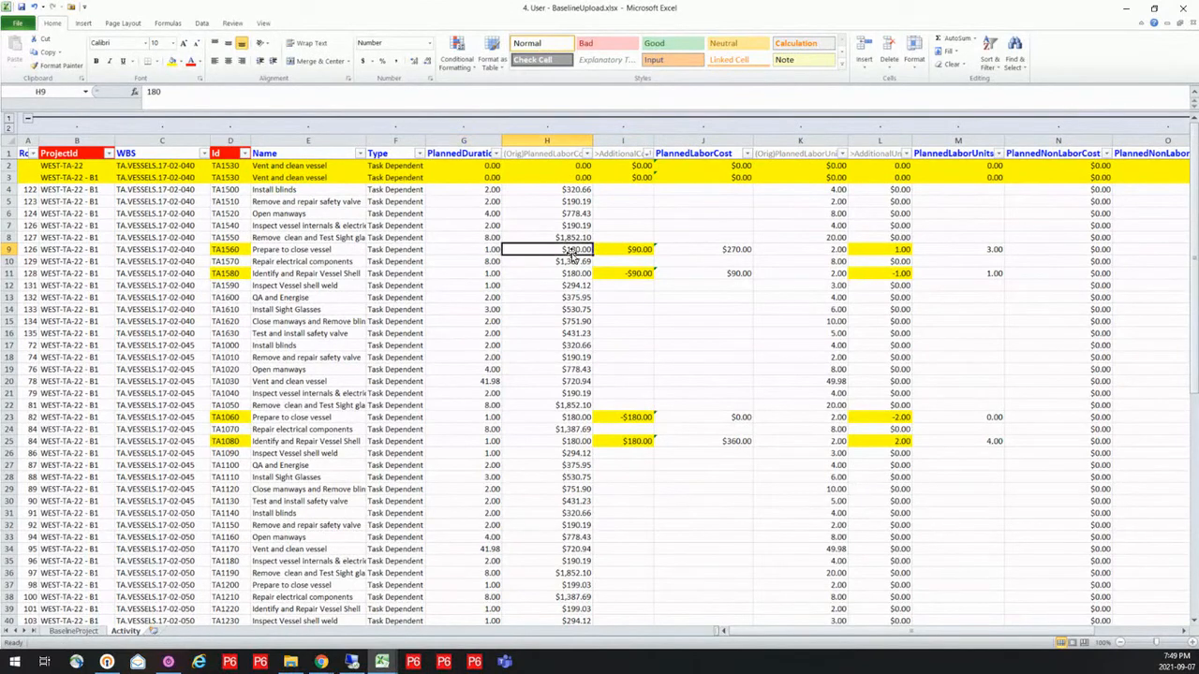
click(640, 251)
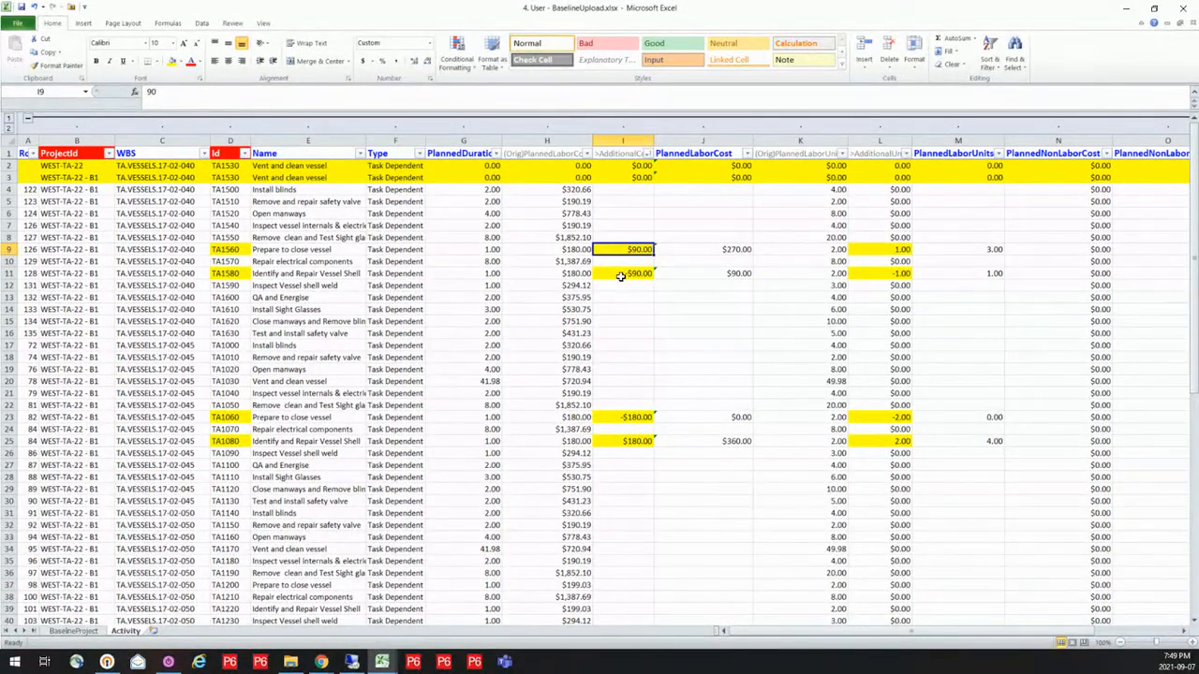
click(707, 250)
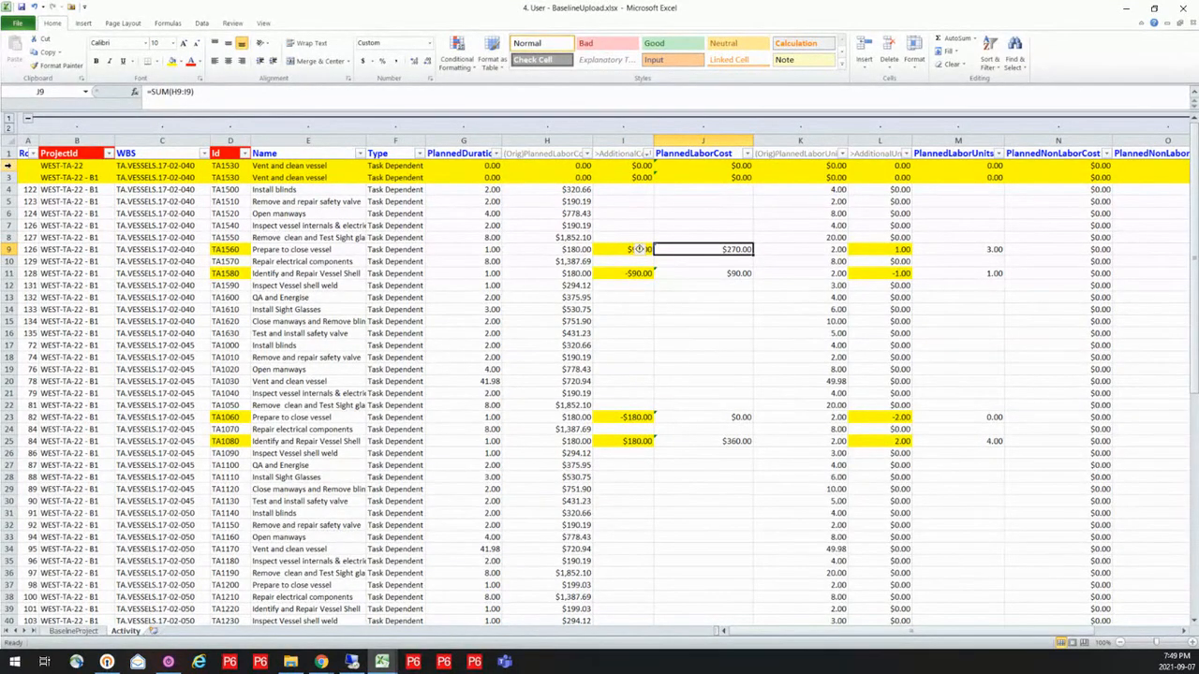
drag(8, 164, 7, 177)
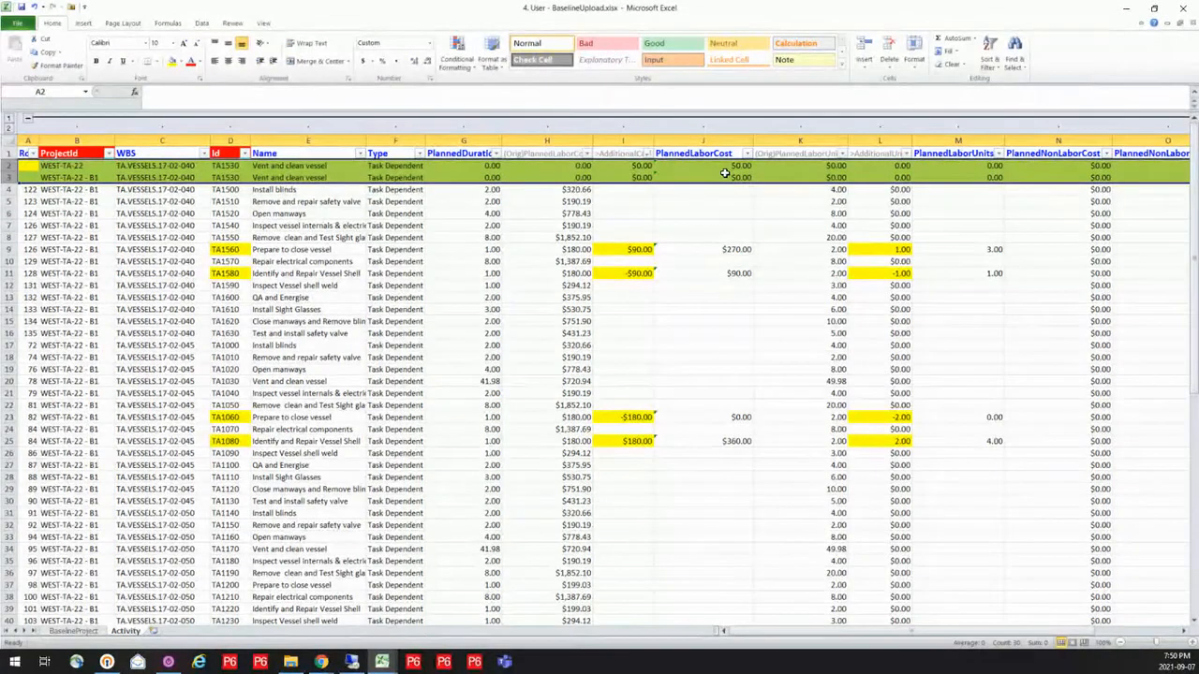
click(95, 169)
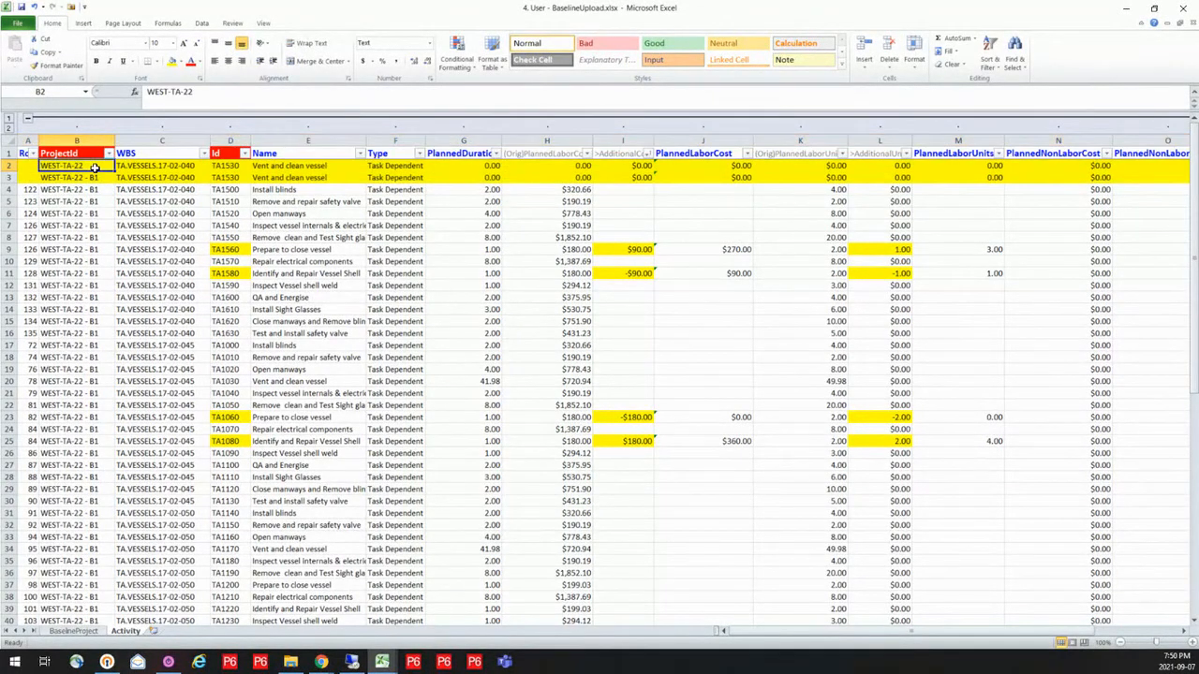
click(94, 177)
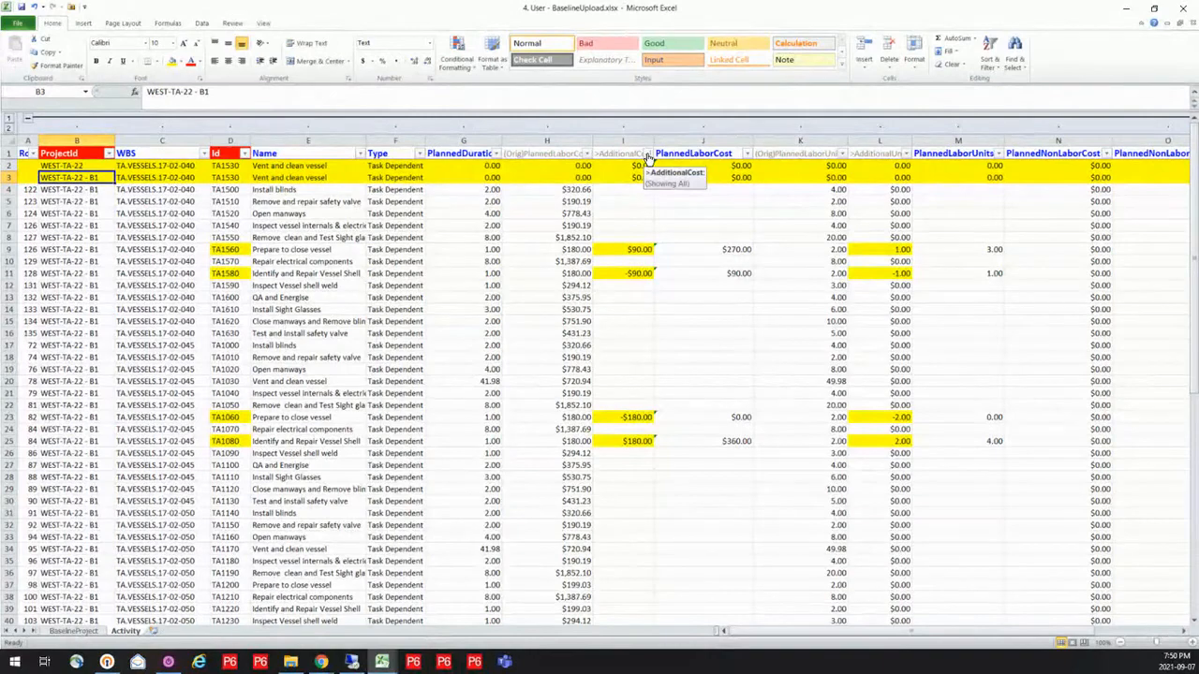
Filter the Activity sheet's AdditionalCost column to exclude blank entries
scroll(325, 316, down, 4)
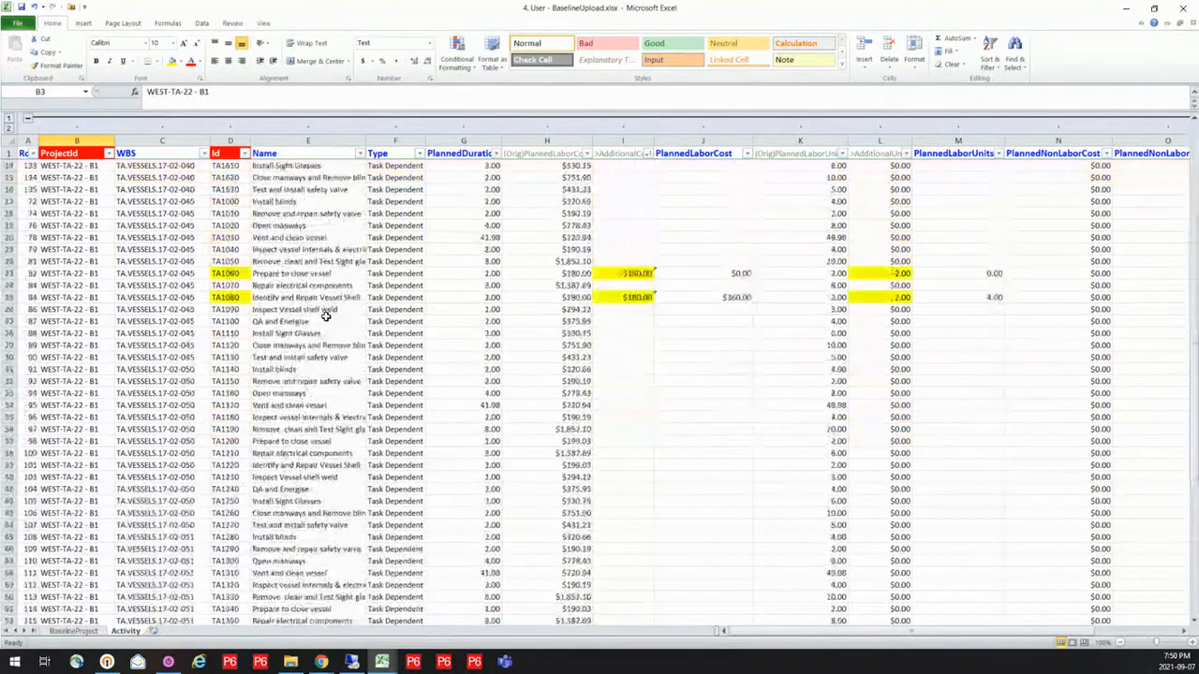
scroll(325, 316, up, 4)
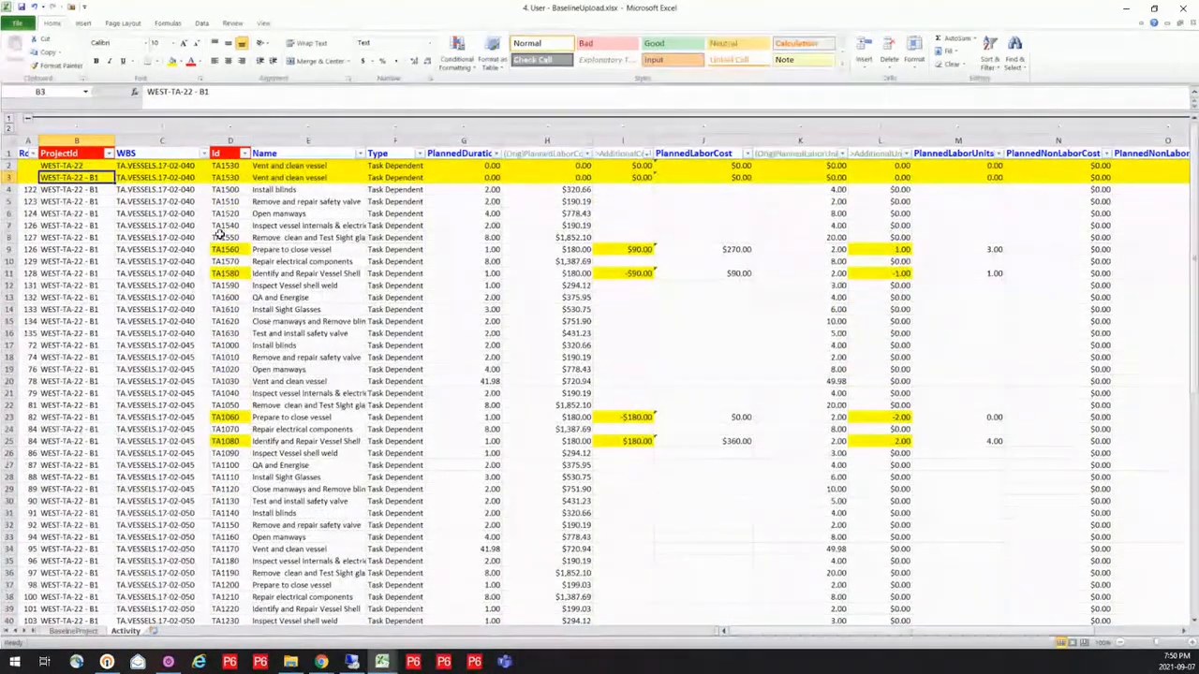
click(646, 153)
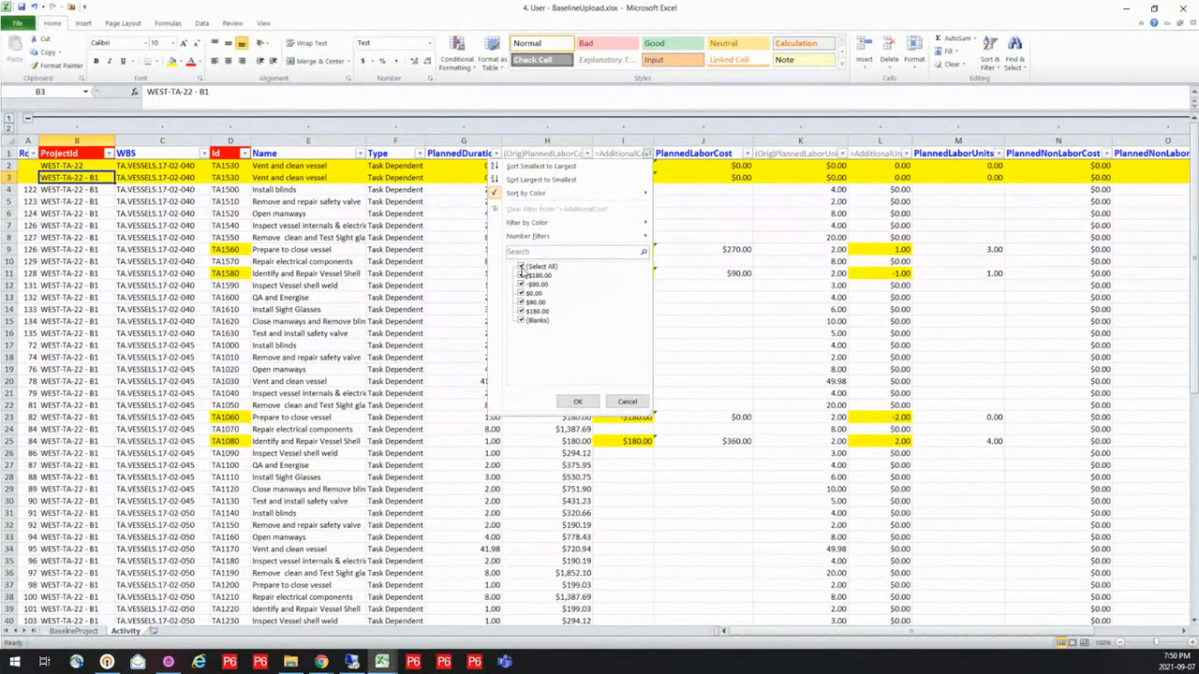
click(521, 320)
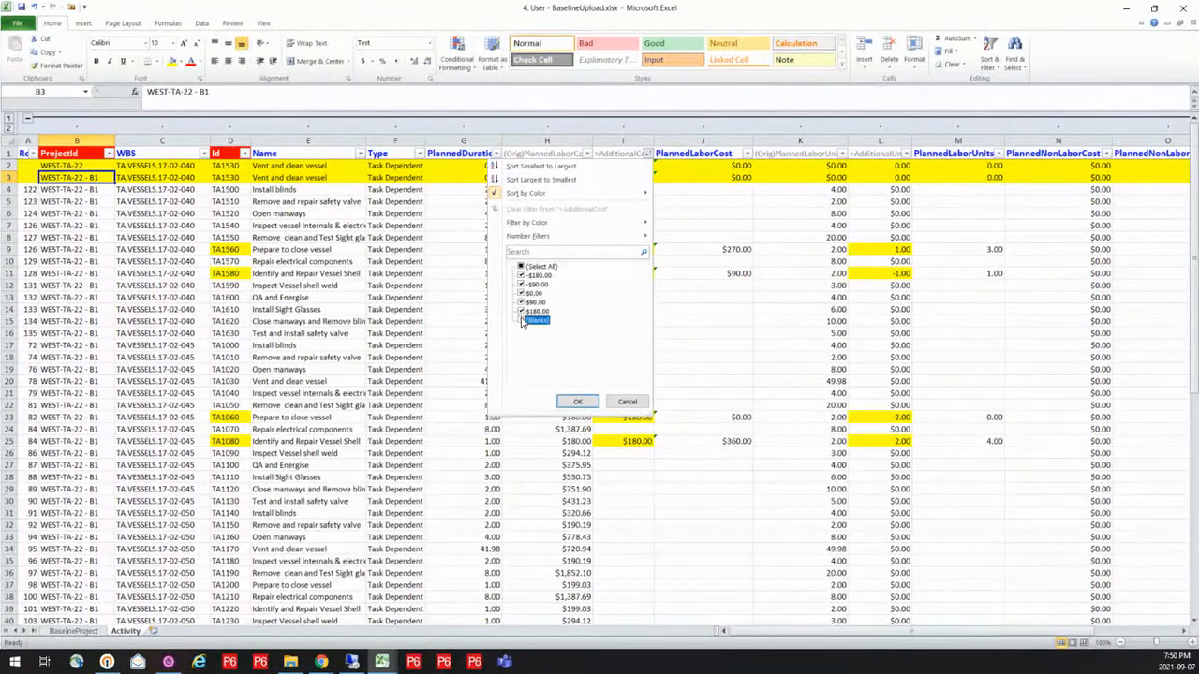
click(577, 400)
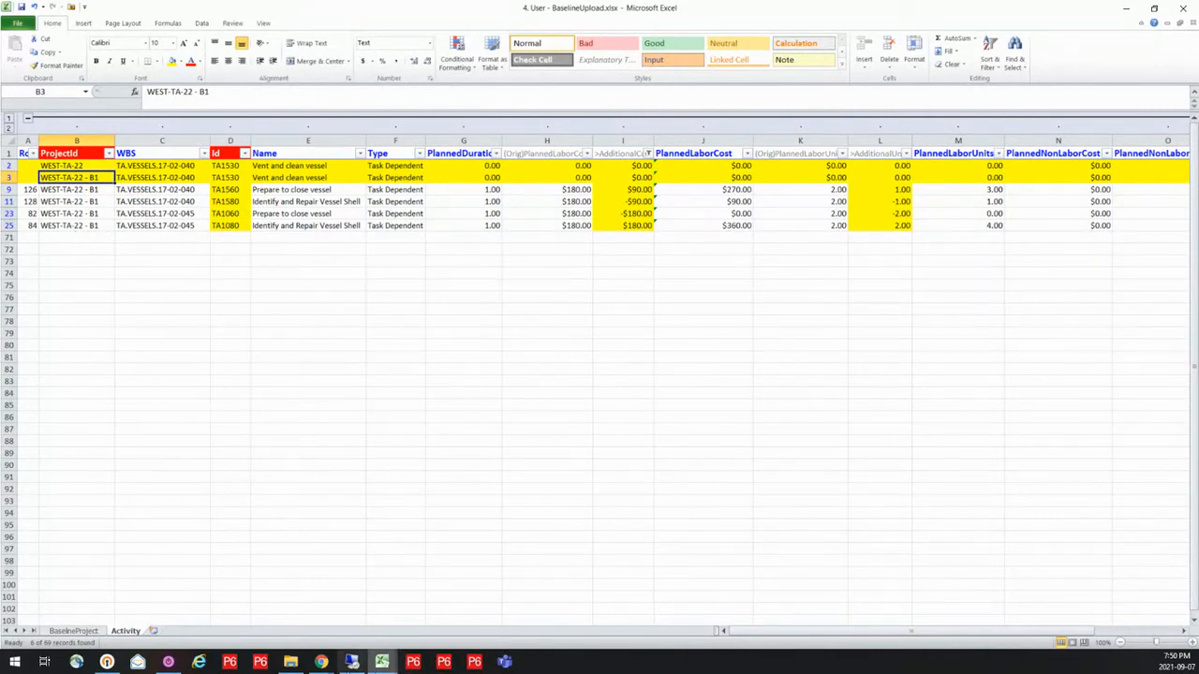
Switch to P6-Loader in the browser and upload the file 4. User - BaselineUpload.xlsx
click(323, 666)
click(326, 613)
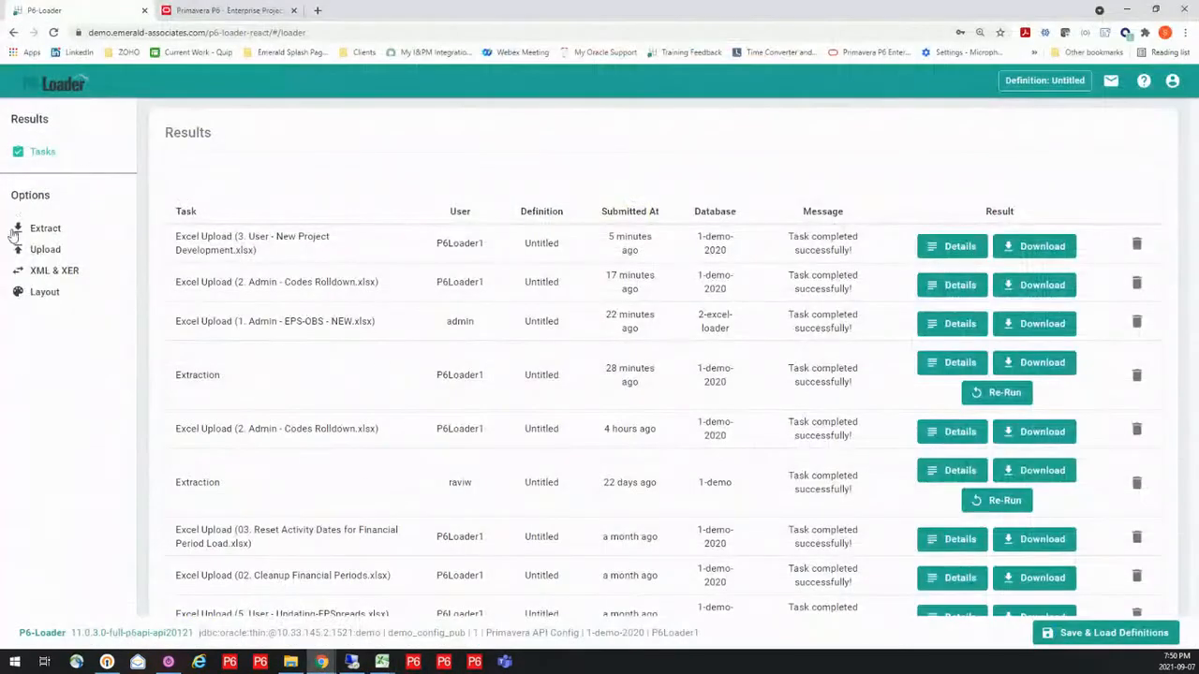
click(42, 251)
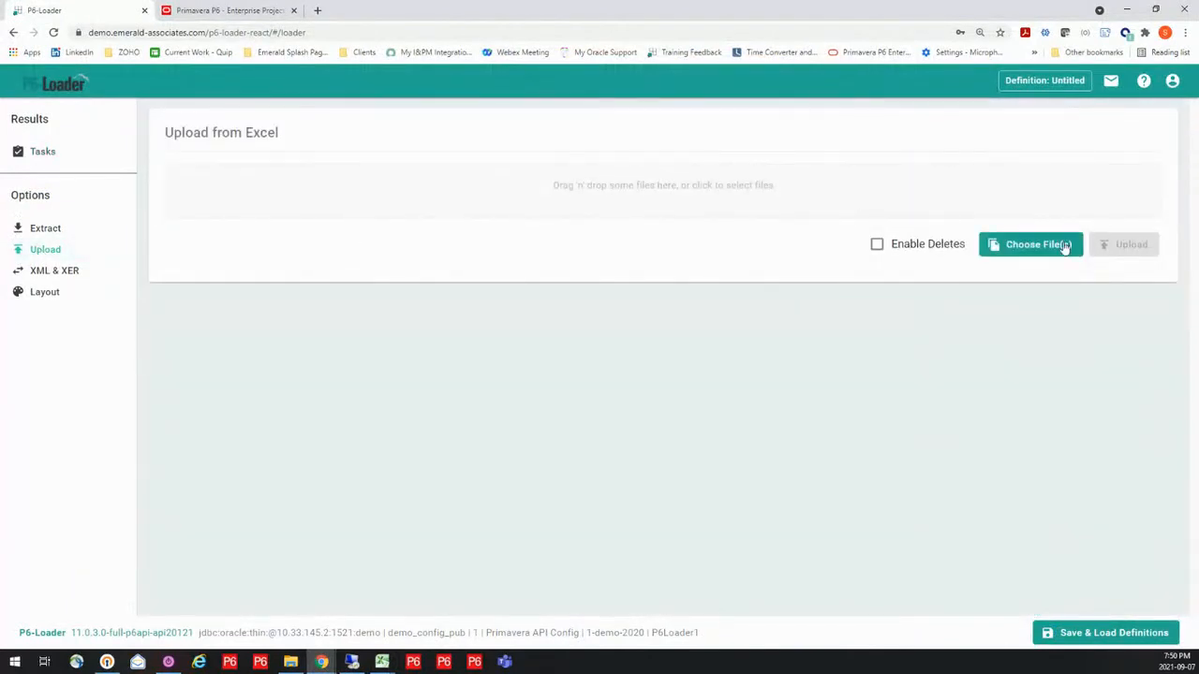
click(1062, 244)
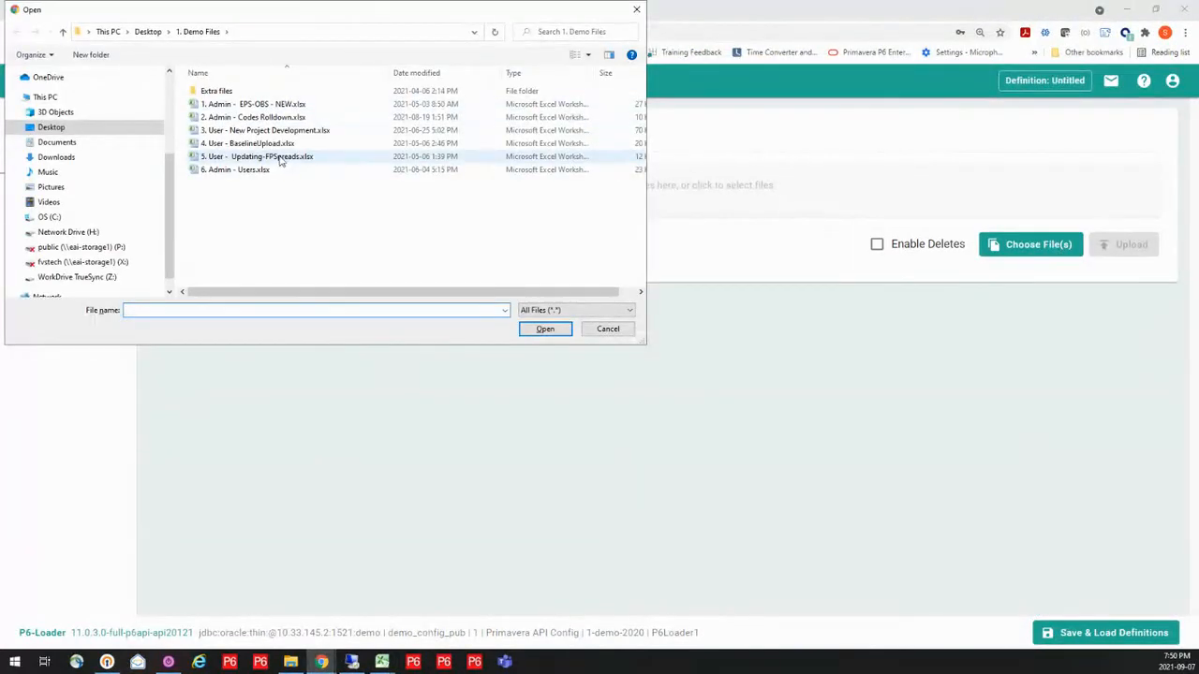
click(269, 143)
click(545, 329)
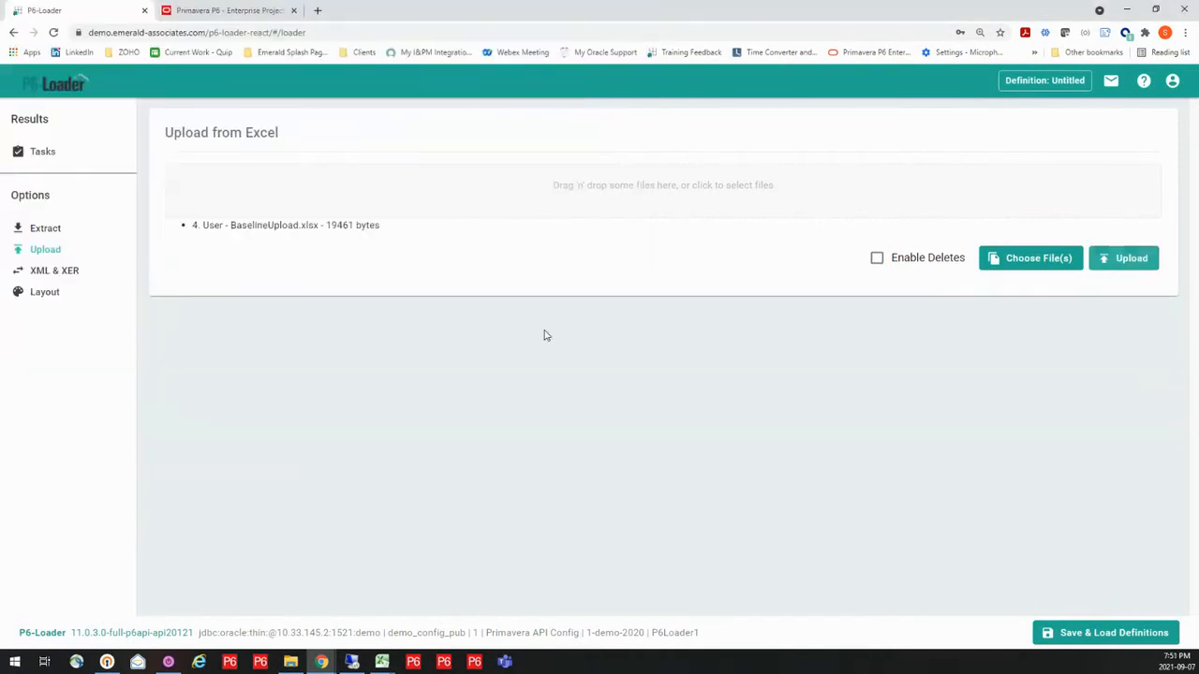
click(1114, 263)
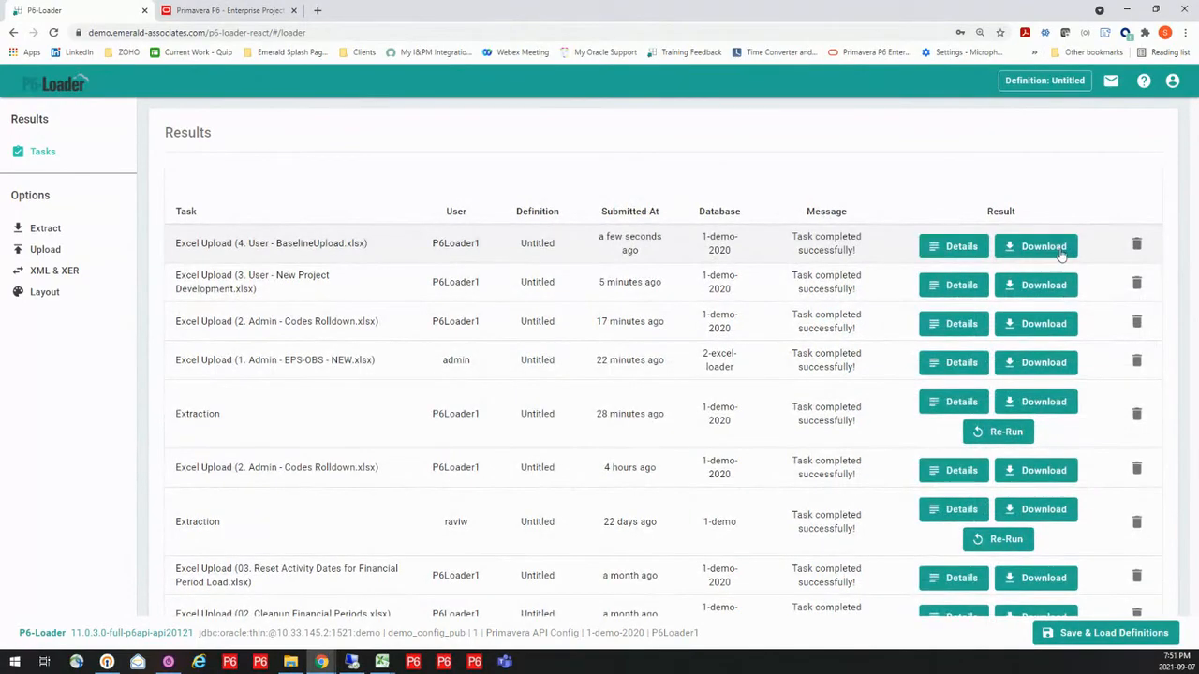
Return to Primavera P6, refresh the WEST-TA-22 activities and check the work scope code of the added activity TA1530
click(353, 662)
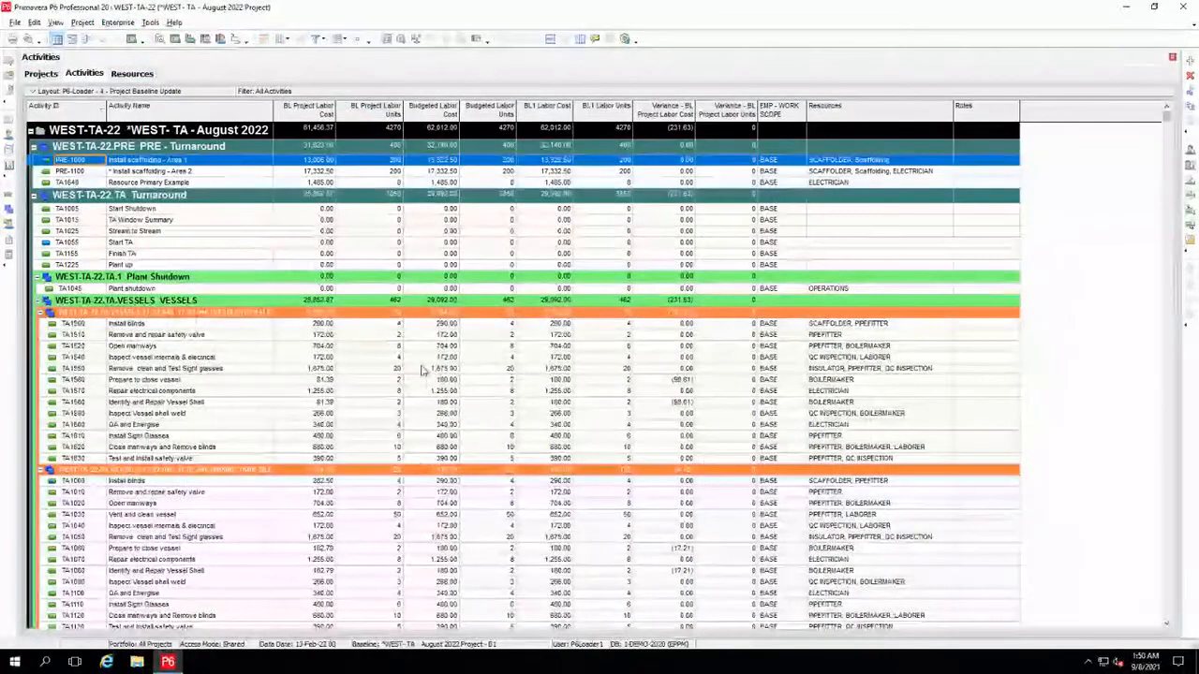
click(420, 370)
key(F5)
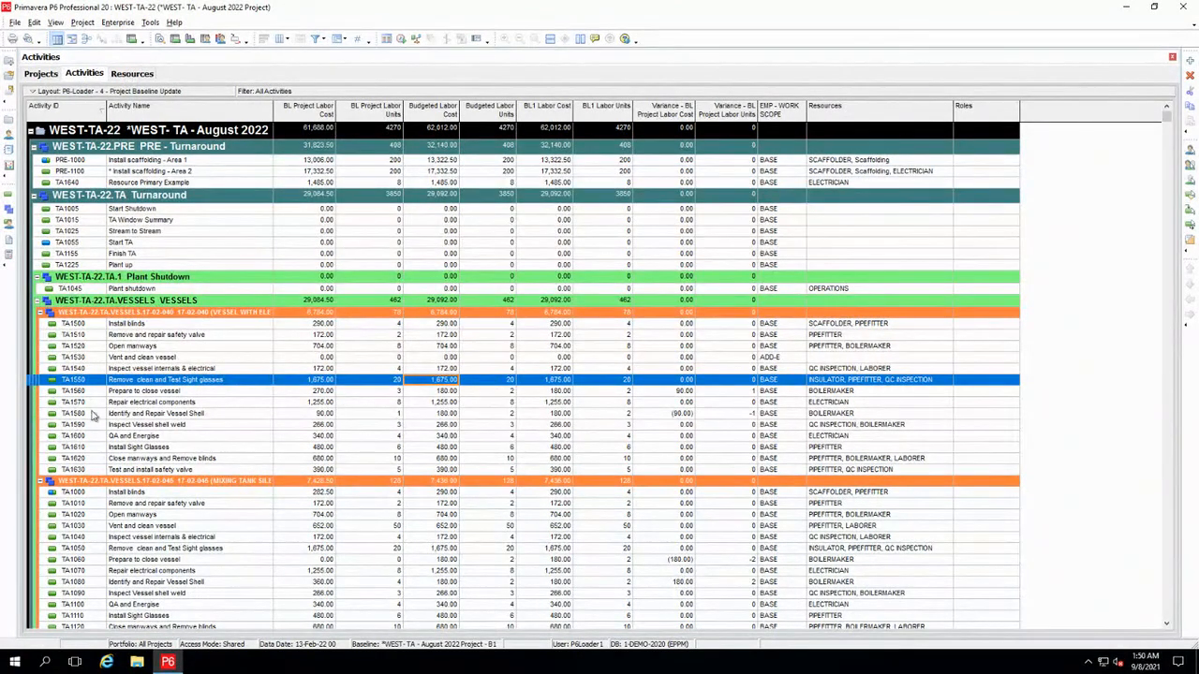
click(71, 357)
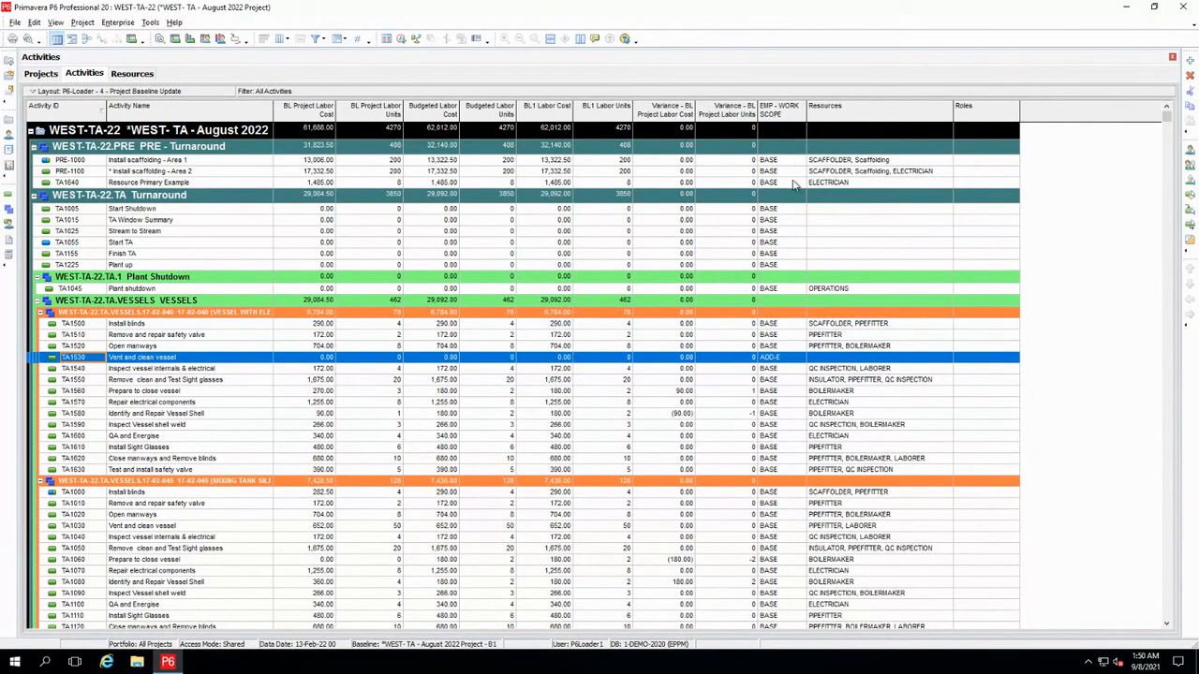
click(792, 361)
Open the projects P6L-BP1 and P6L-BP2 together from the P6-Loader - Demo group
click(41, 75)
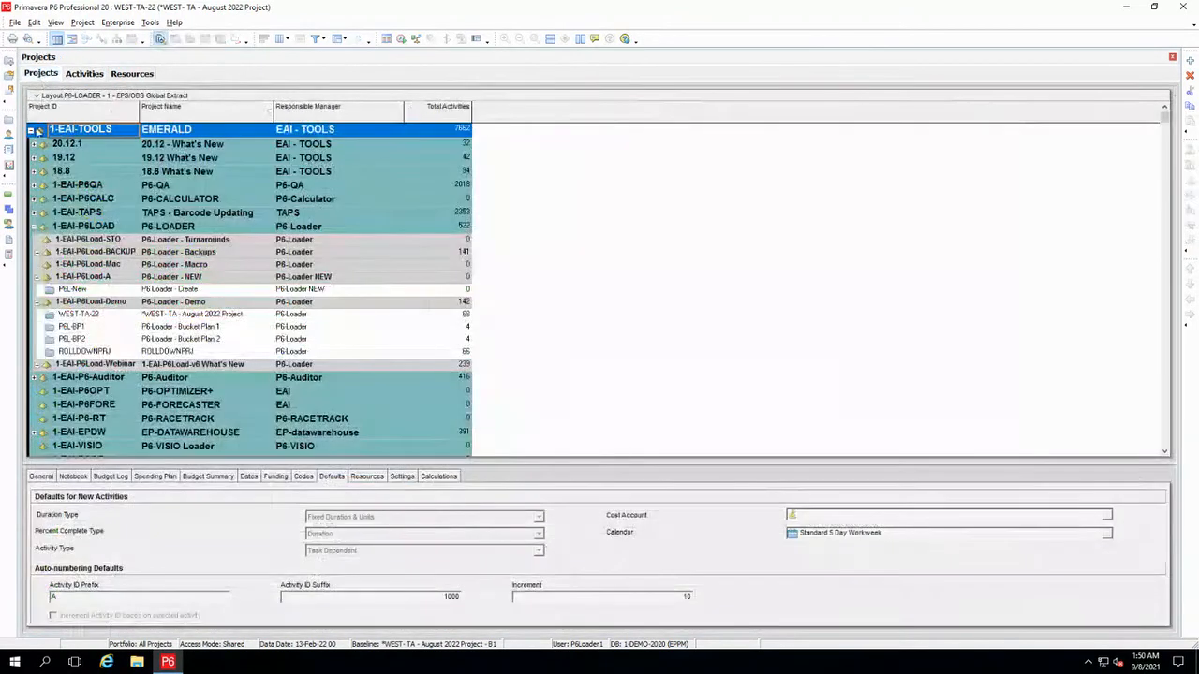
click(119, 327)
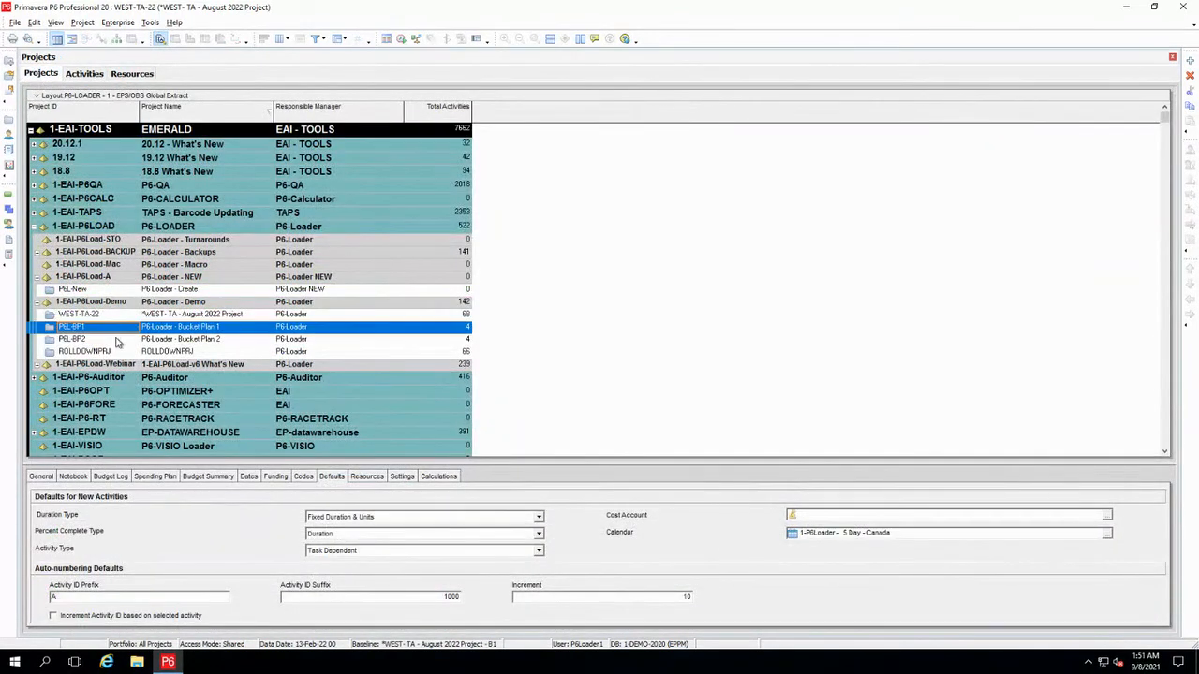
shift+click(116, 340)
right_click(116, 341)
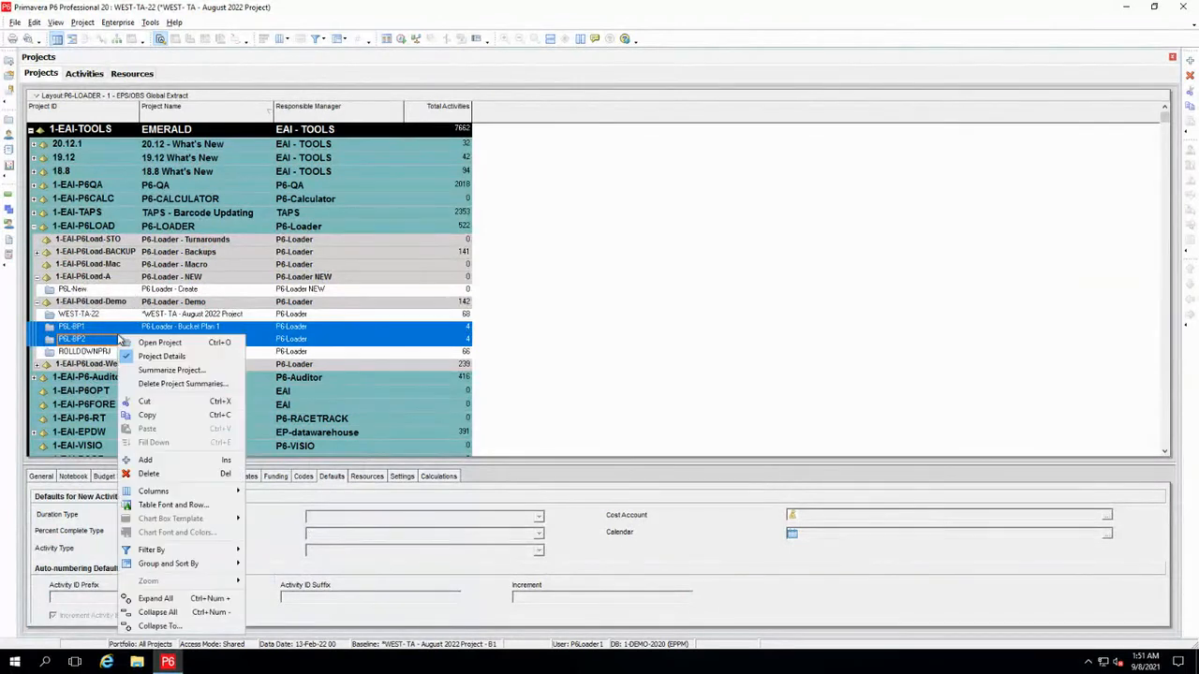
click(155, 344)
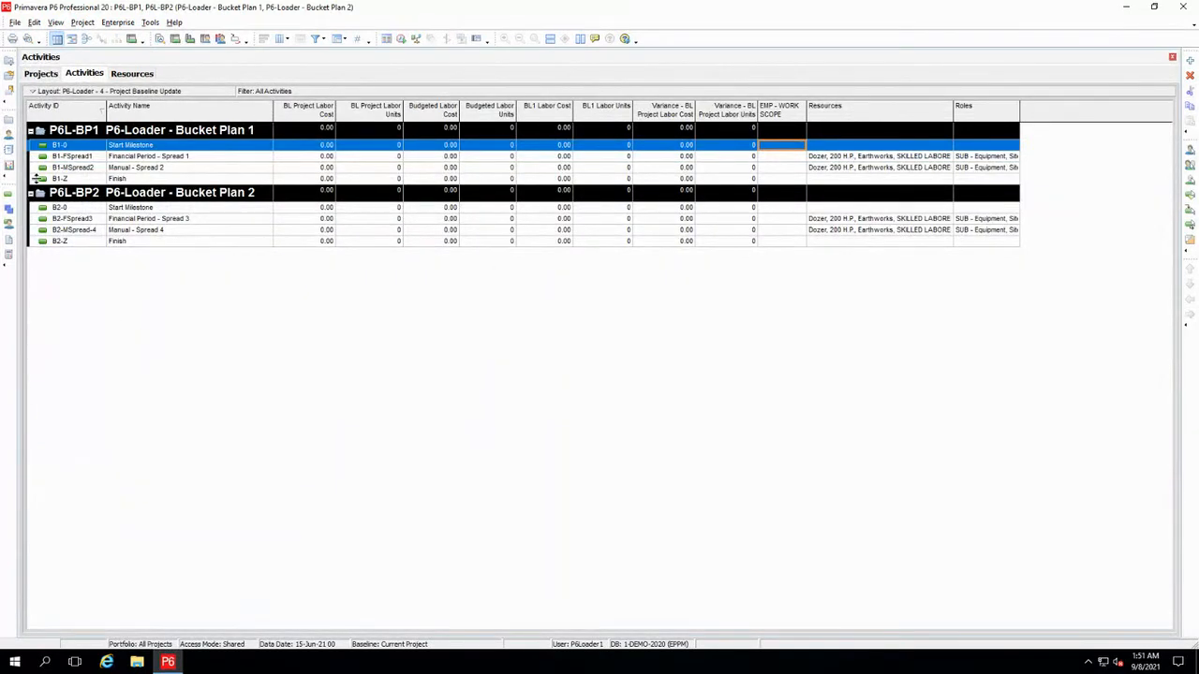
Open the activity layout starting with "P6-Loader - 5 - Resource Financial", discarding the changes to the current layout
click(83, 92)
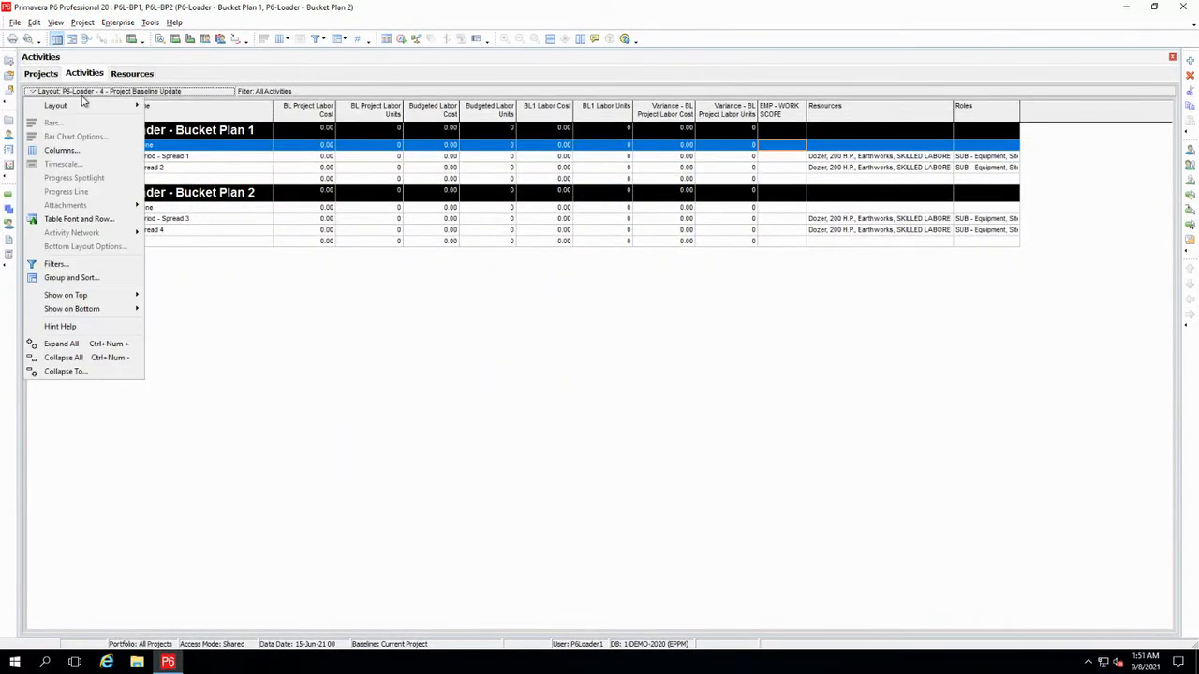
mouse_move(84, 105)
click(172, 108)
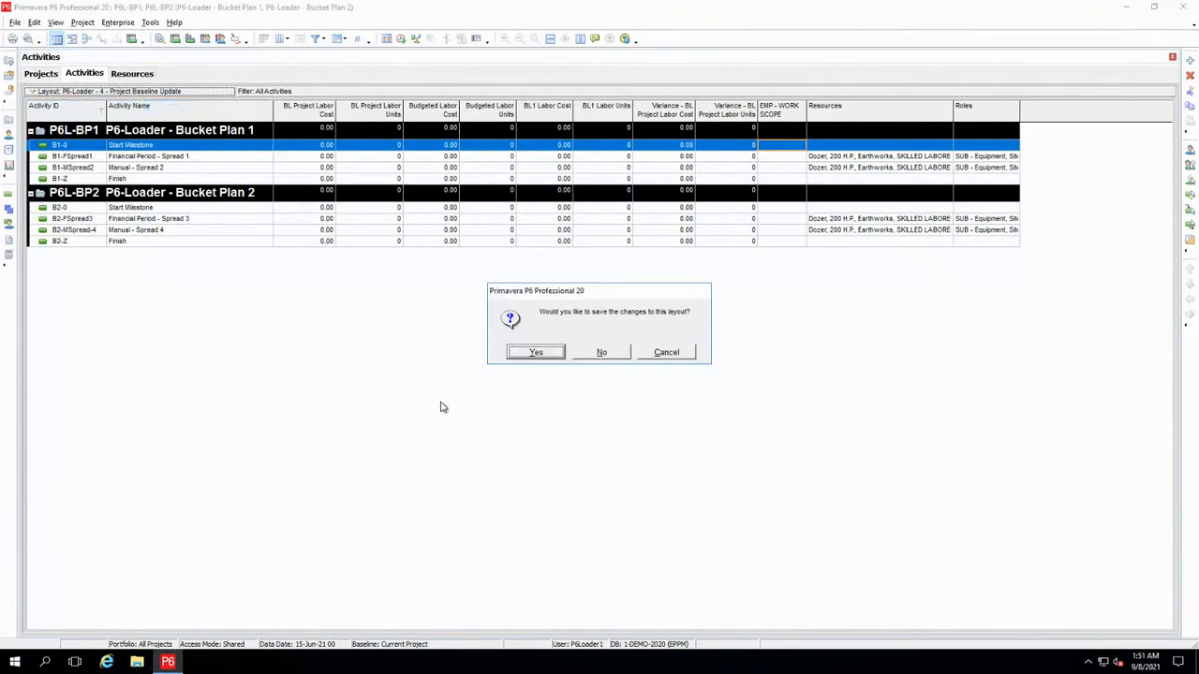
click(597, 353)
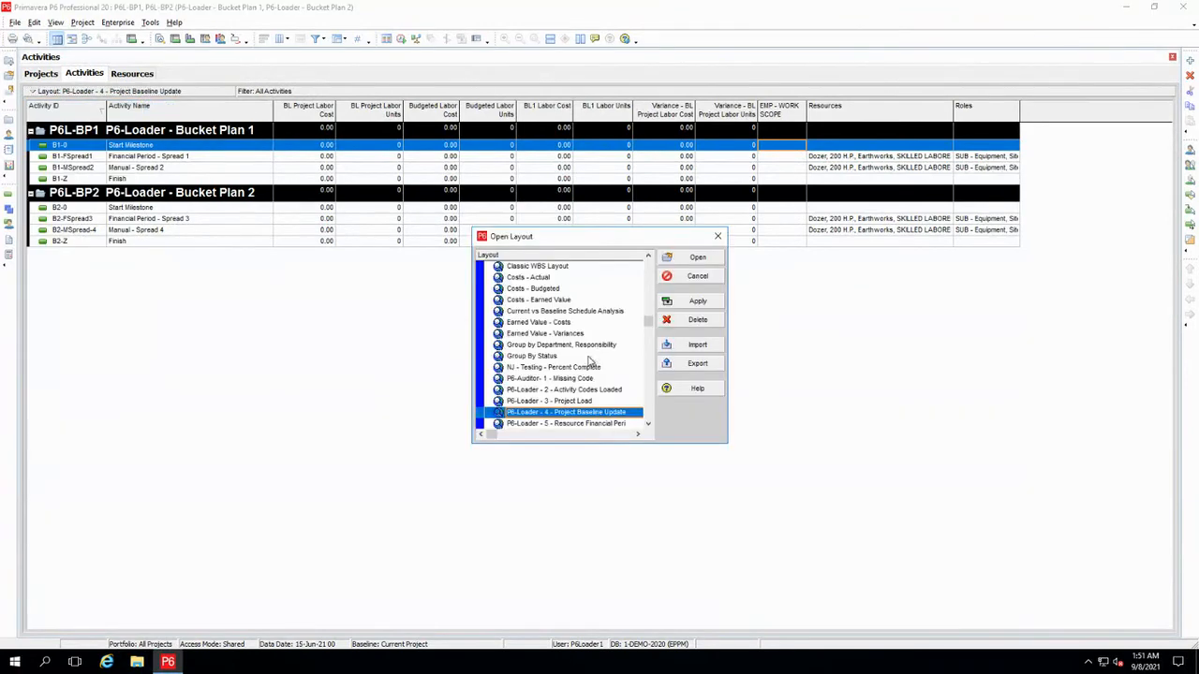
click(580, 426)
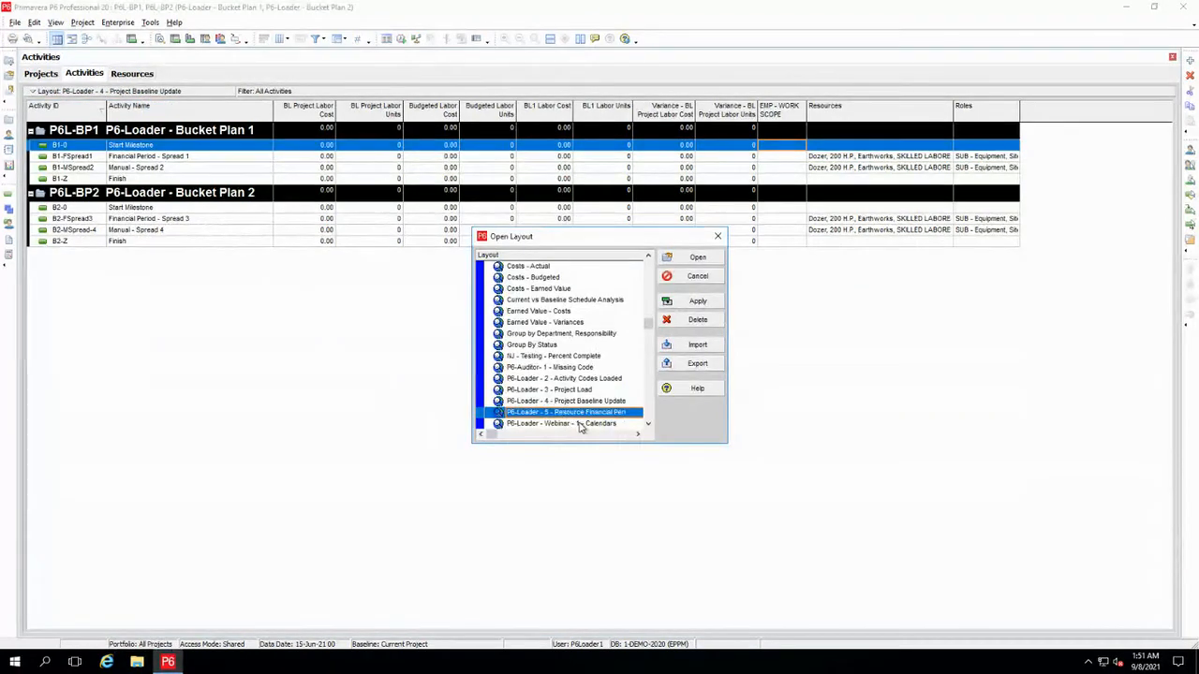
click(693, 258)
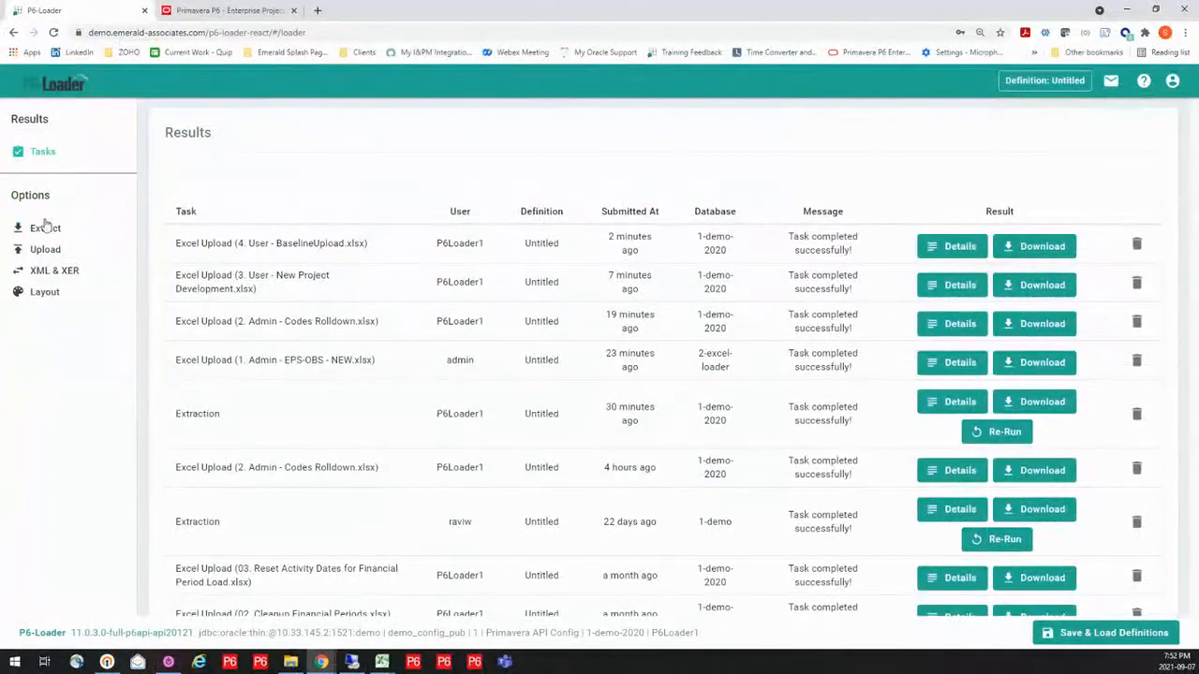
Switch to P6-Loader in the browser and load the Project Updates definition for an extraction
click(44, 229)
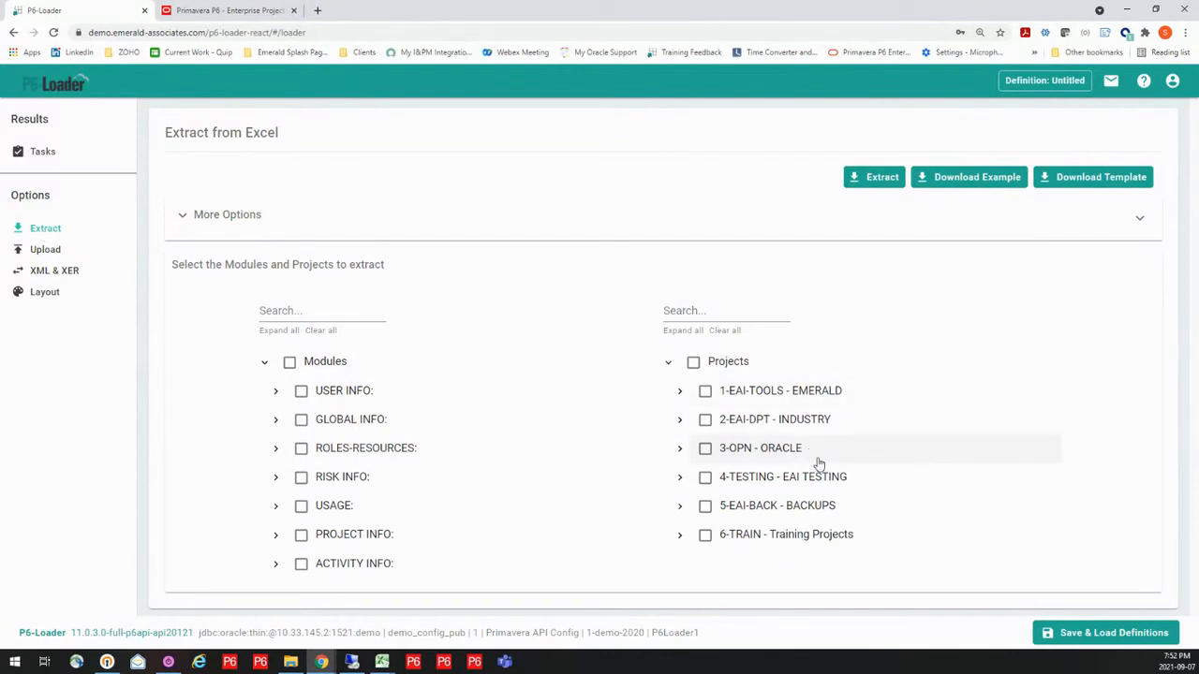
click(1106, 634)
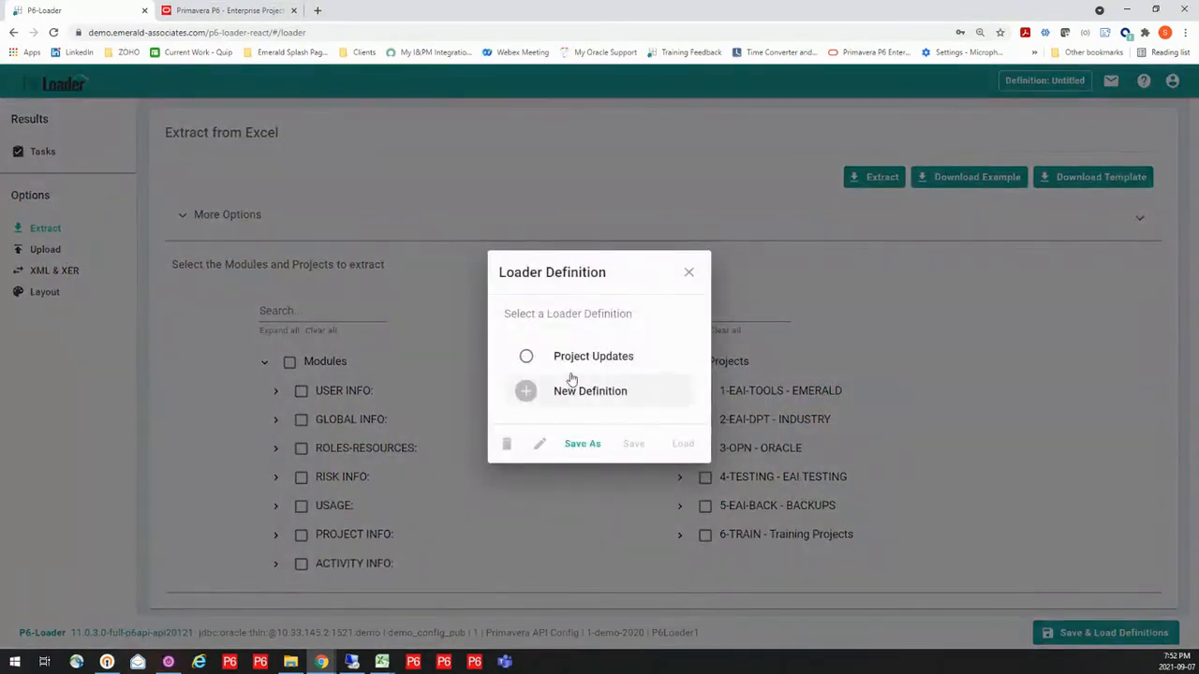
click(577, 361)
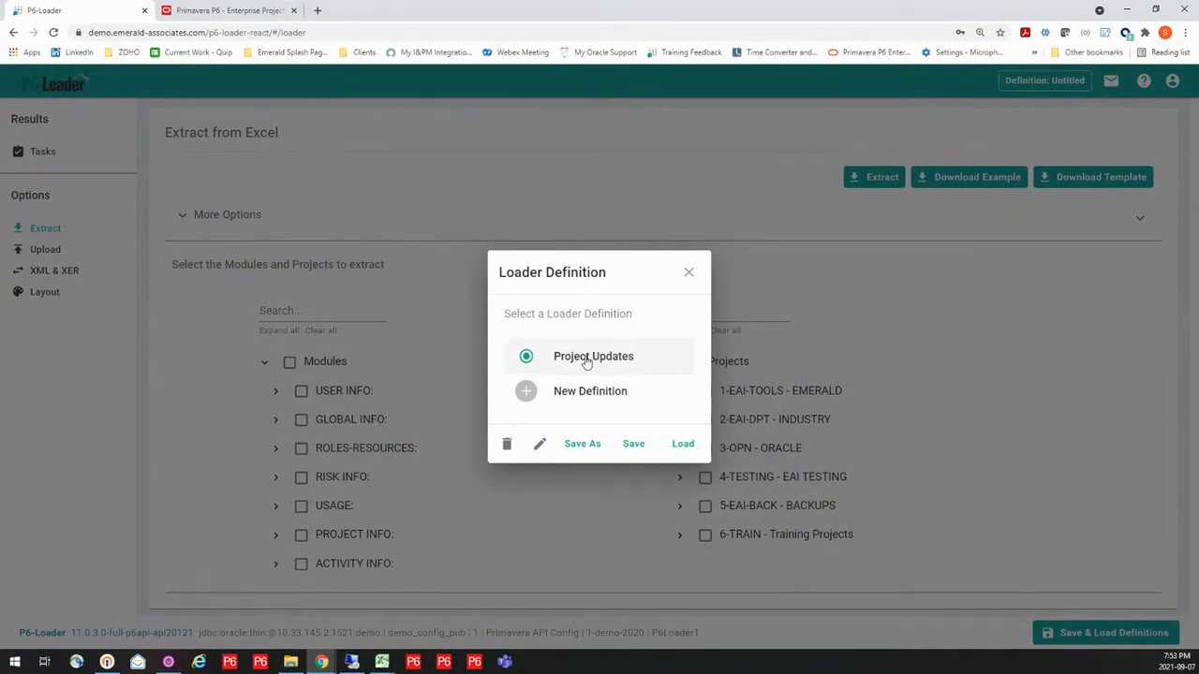
click(690, 445)
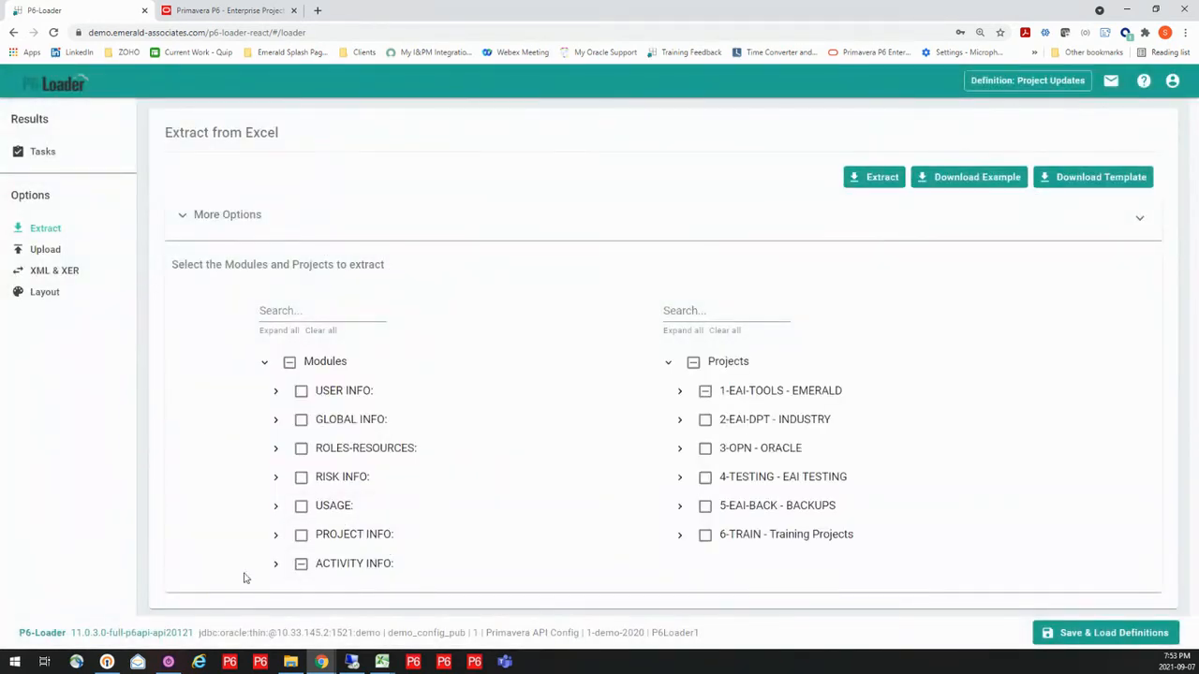
Review the selected column fields of the Activity module under ACTIVITY INFO and save the column selection
click(276, 564)
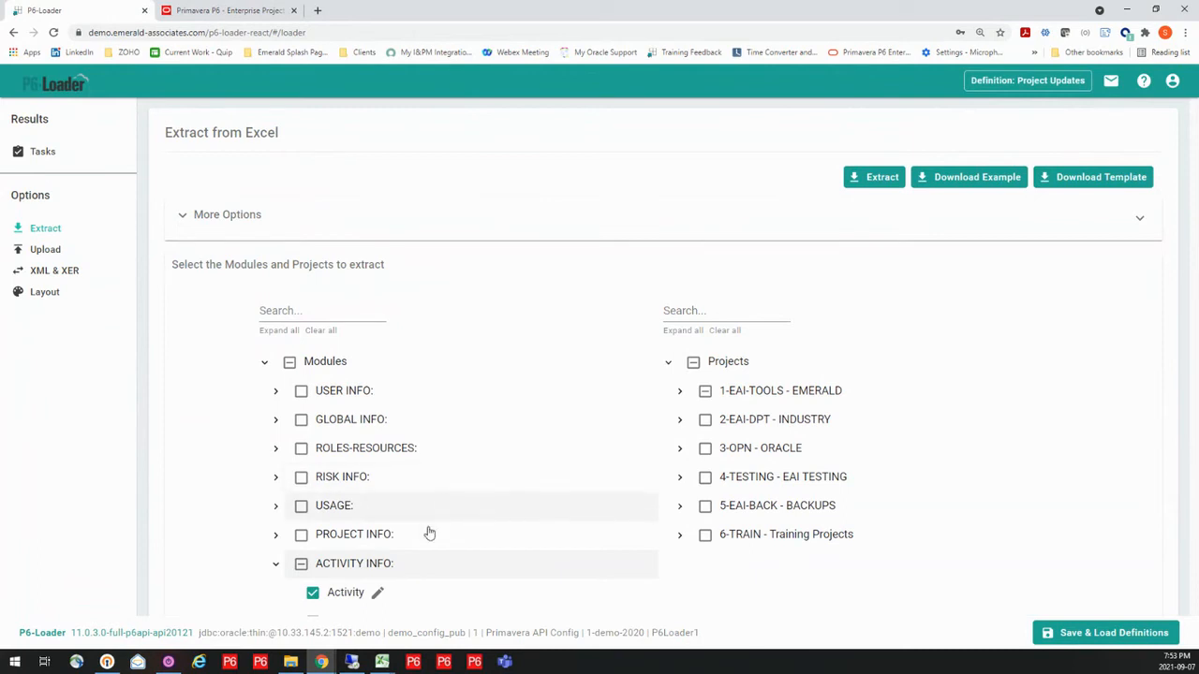
click(376, 595)
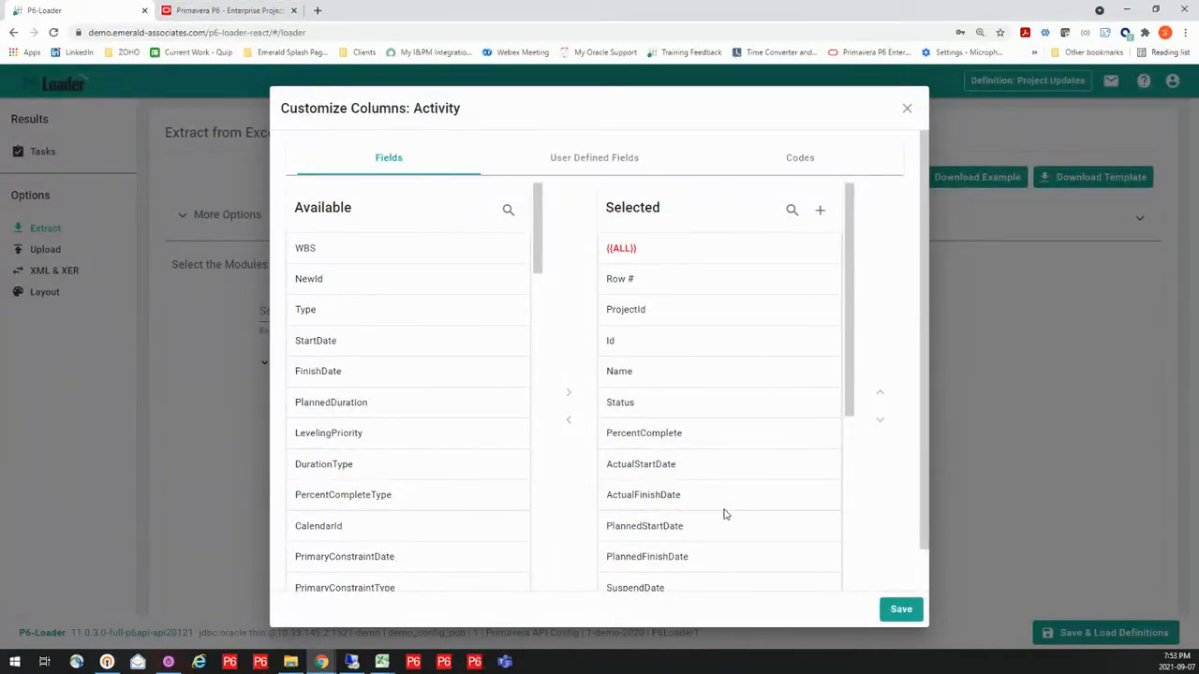
click(900, 610)
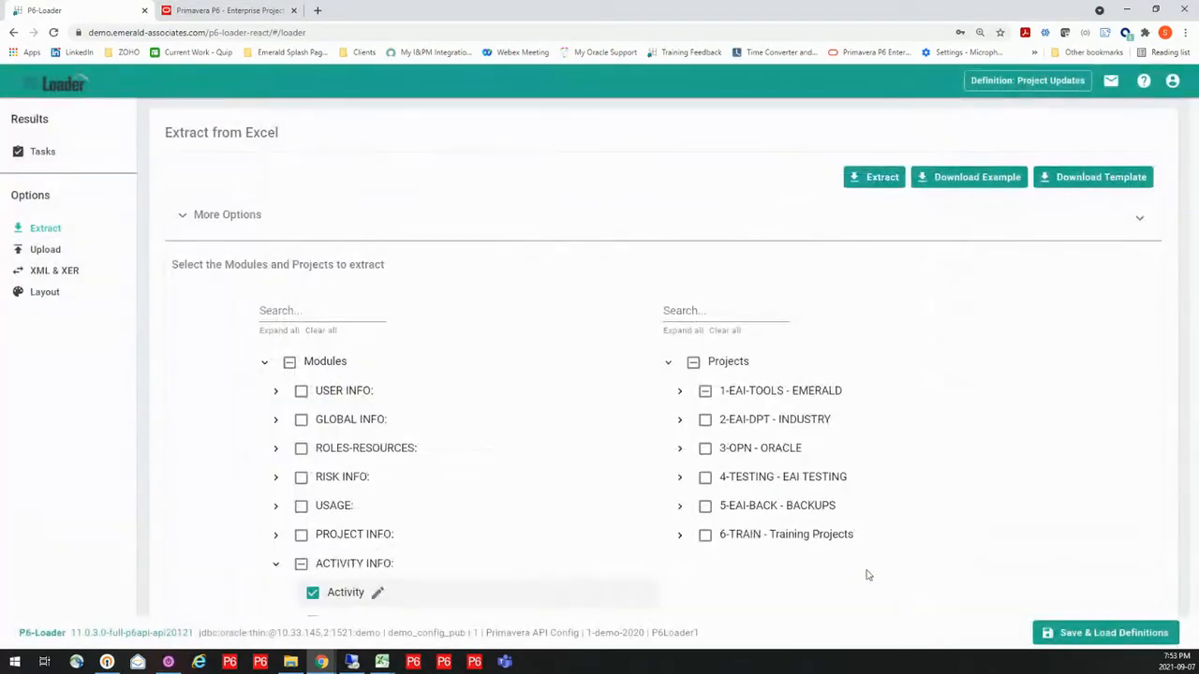
Search the extraction's project list for "p6-loader - bu" to check which bucket plan projects are selected
click(680, 391)
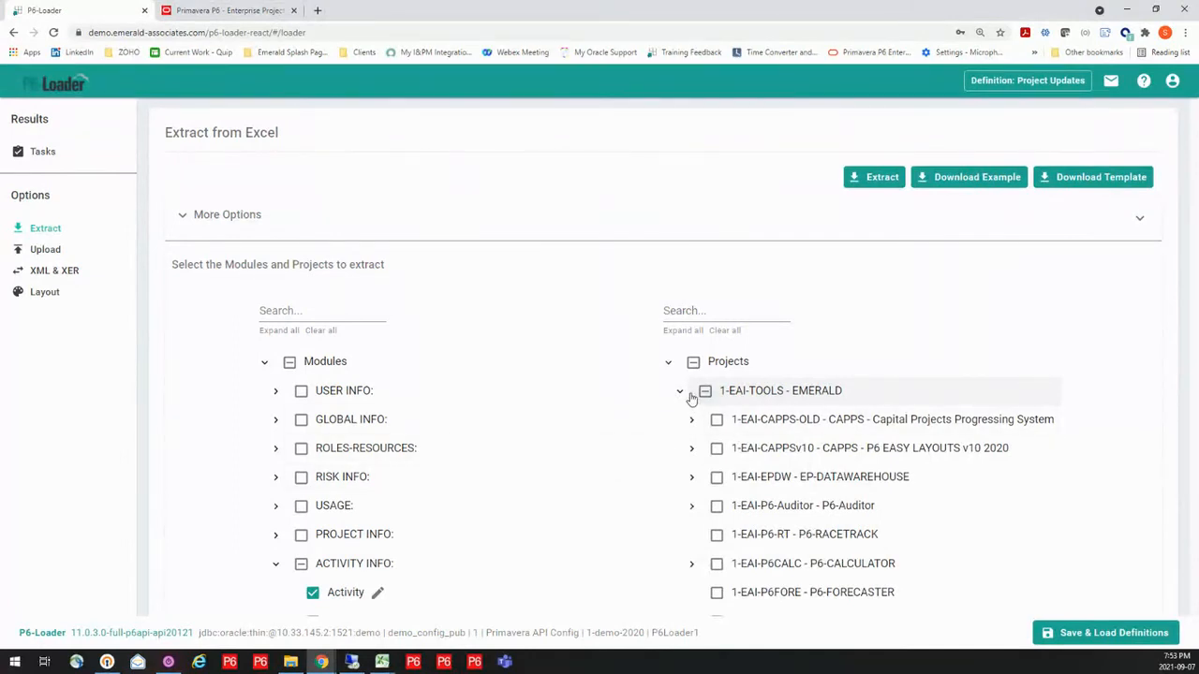
click(680, 393)
click(694, 312)
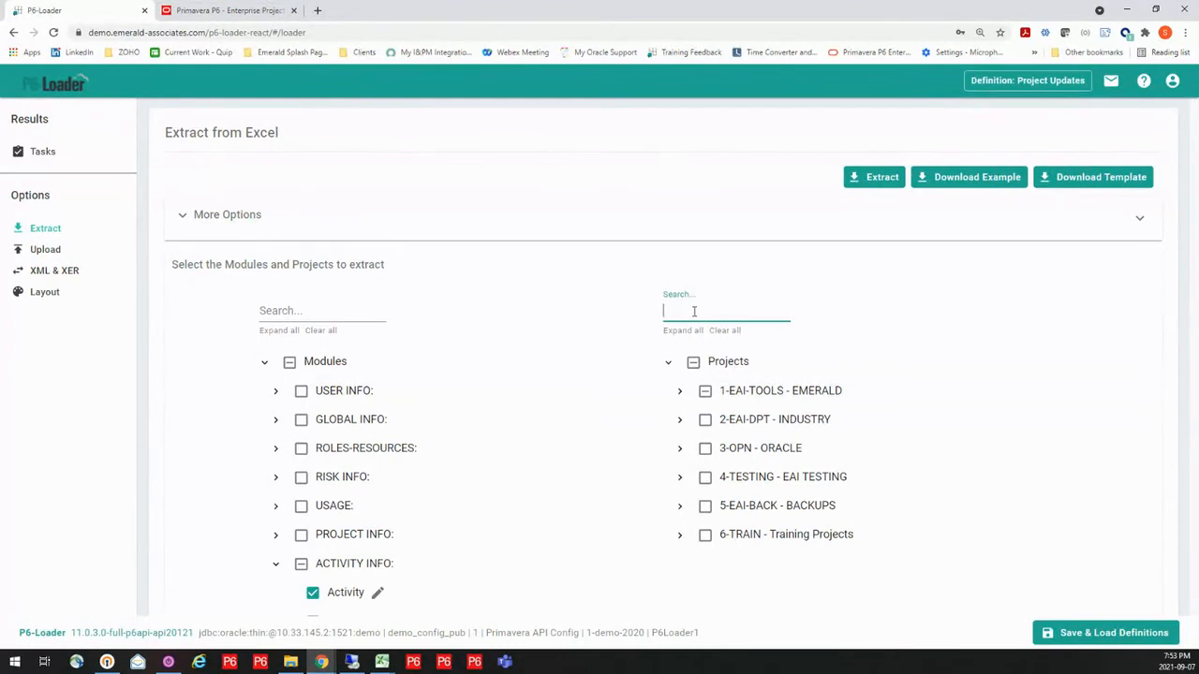
text(p6)
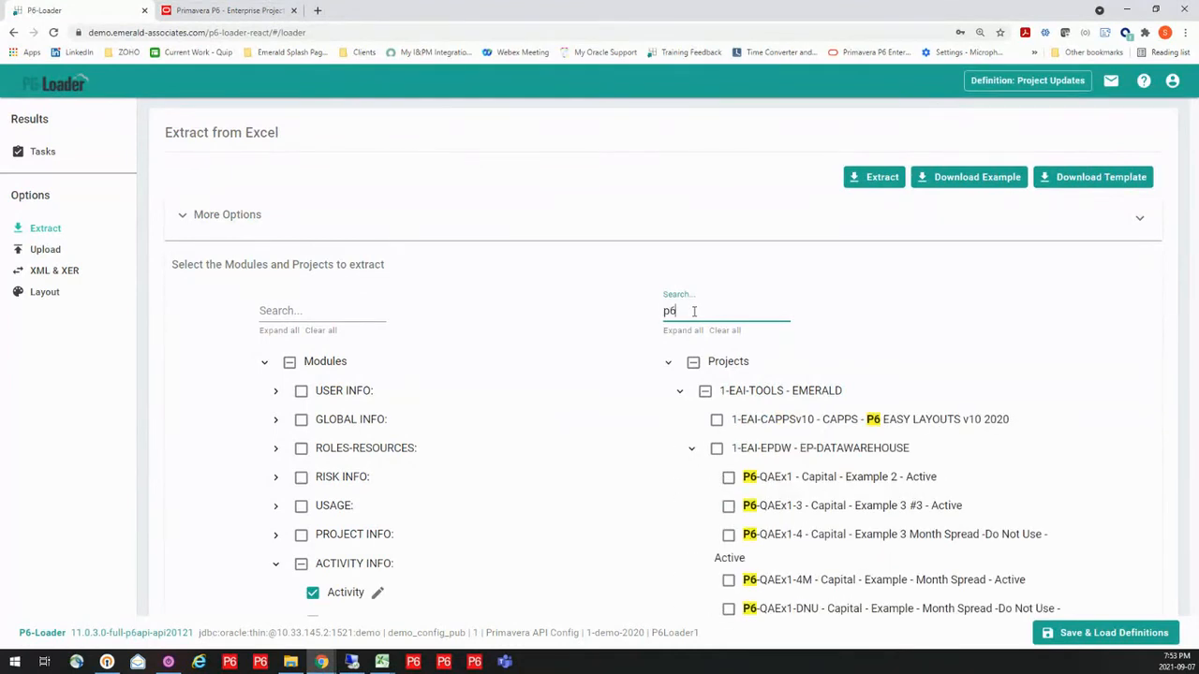
text(-)
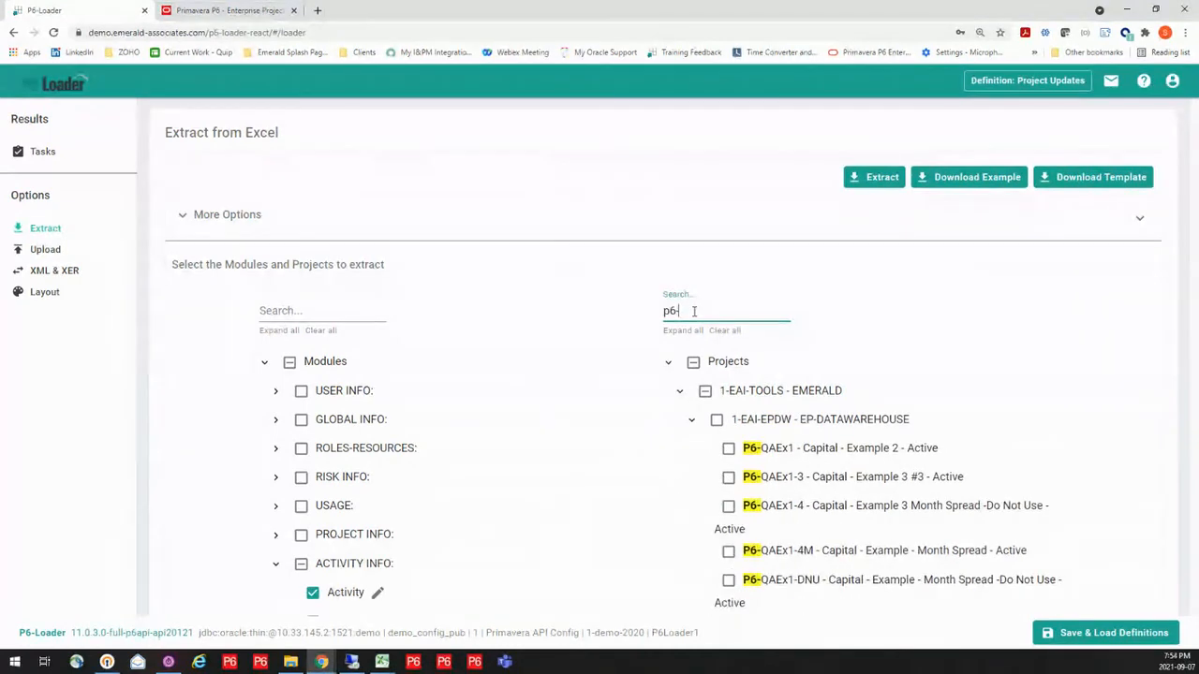
text(loader)
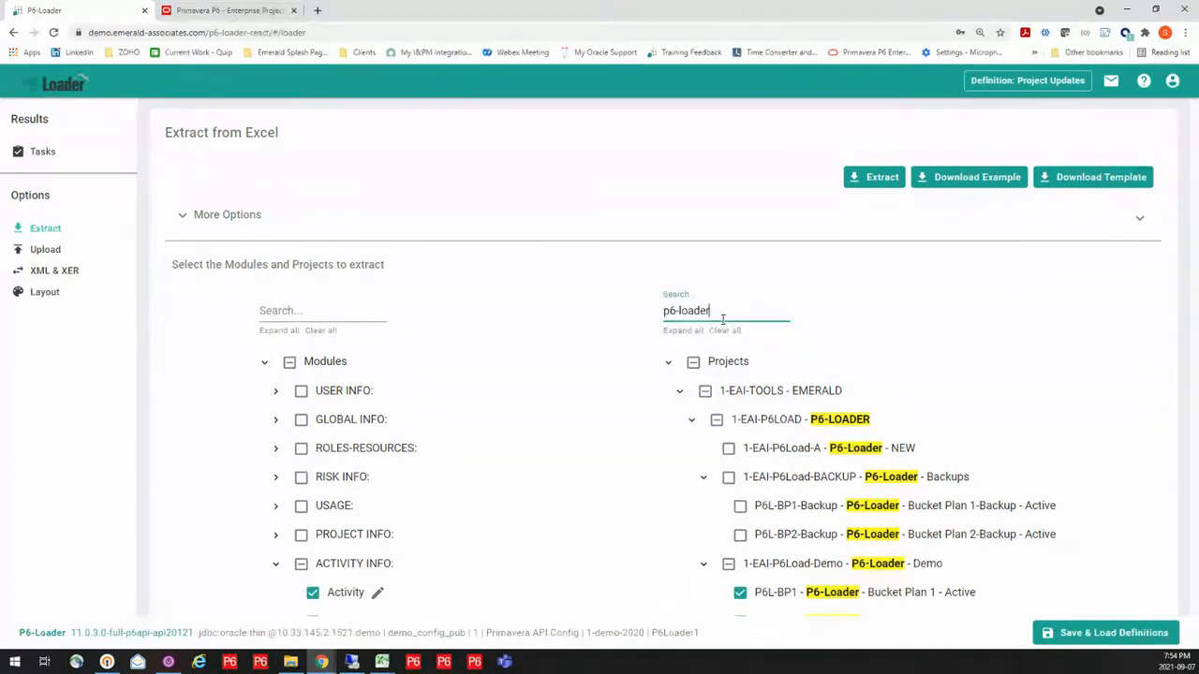
text(- bu)
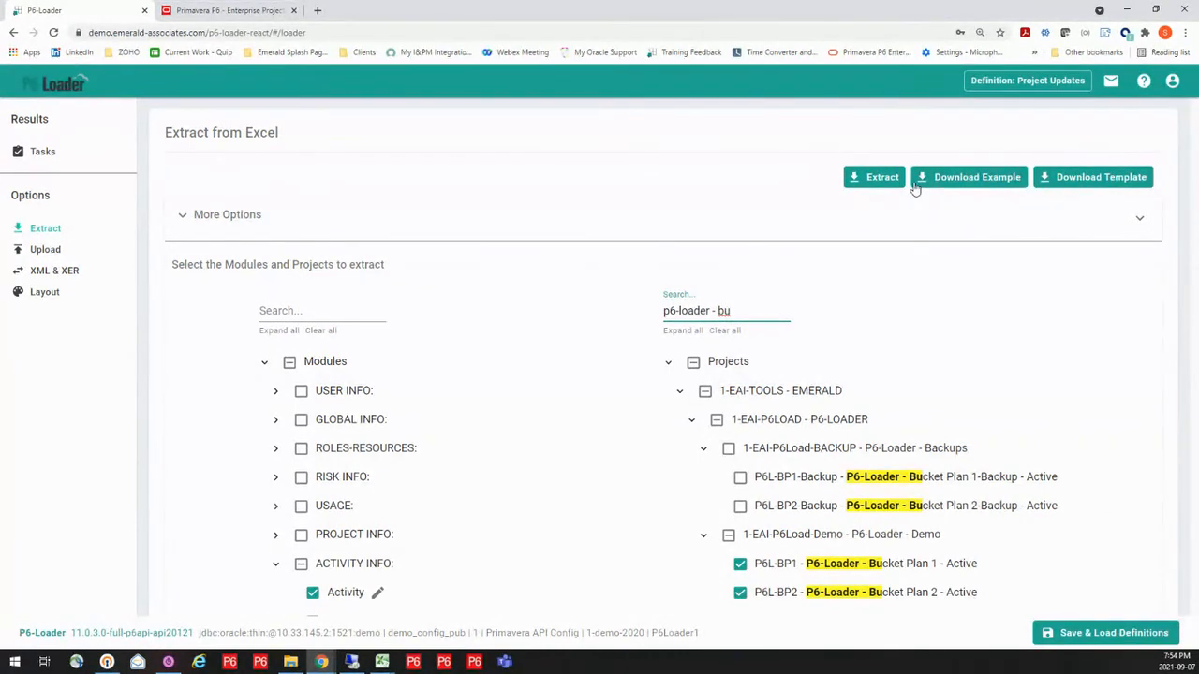
Run the extraction, download its result and open the workbook in Excel with editing enabled
click(878, 177)
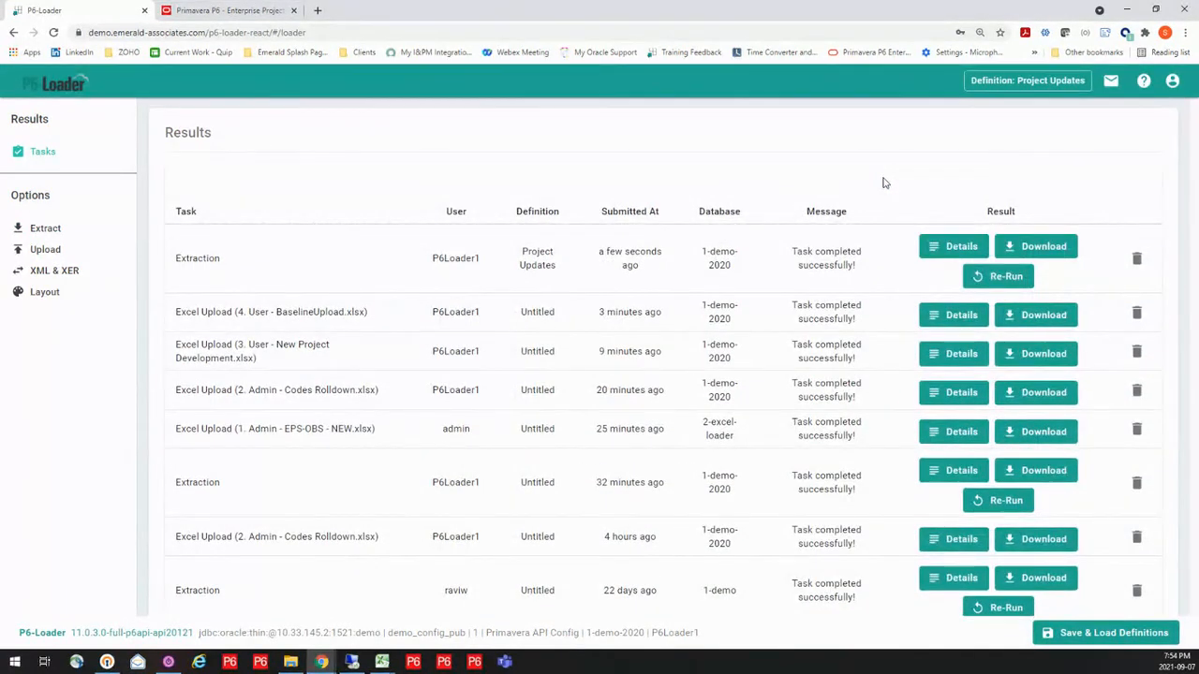
click(1027, 251)
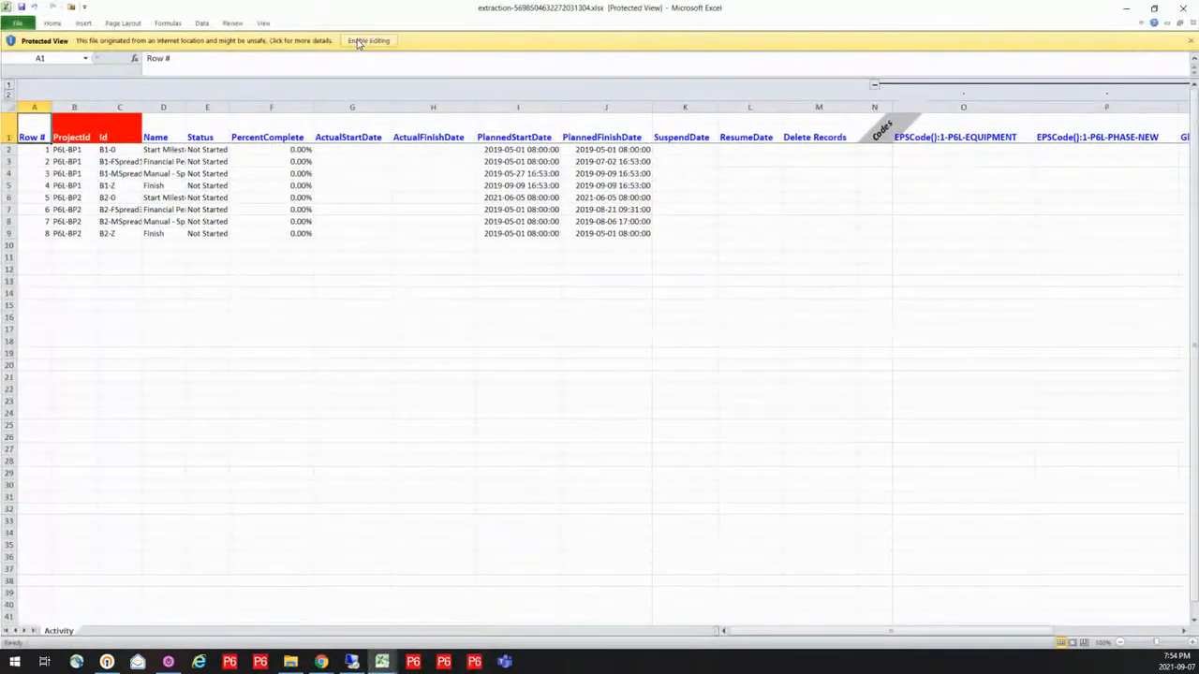
click(359, 42)
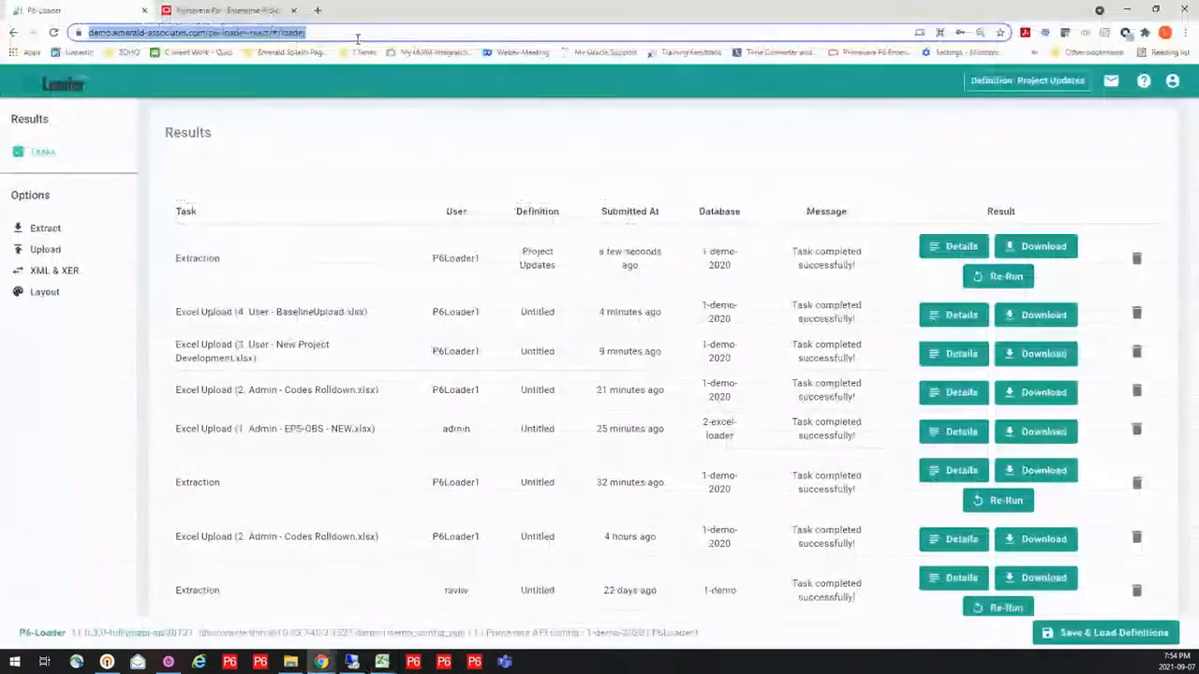
click(373, 665)
click(745, 629)
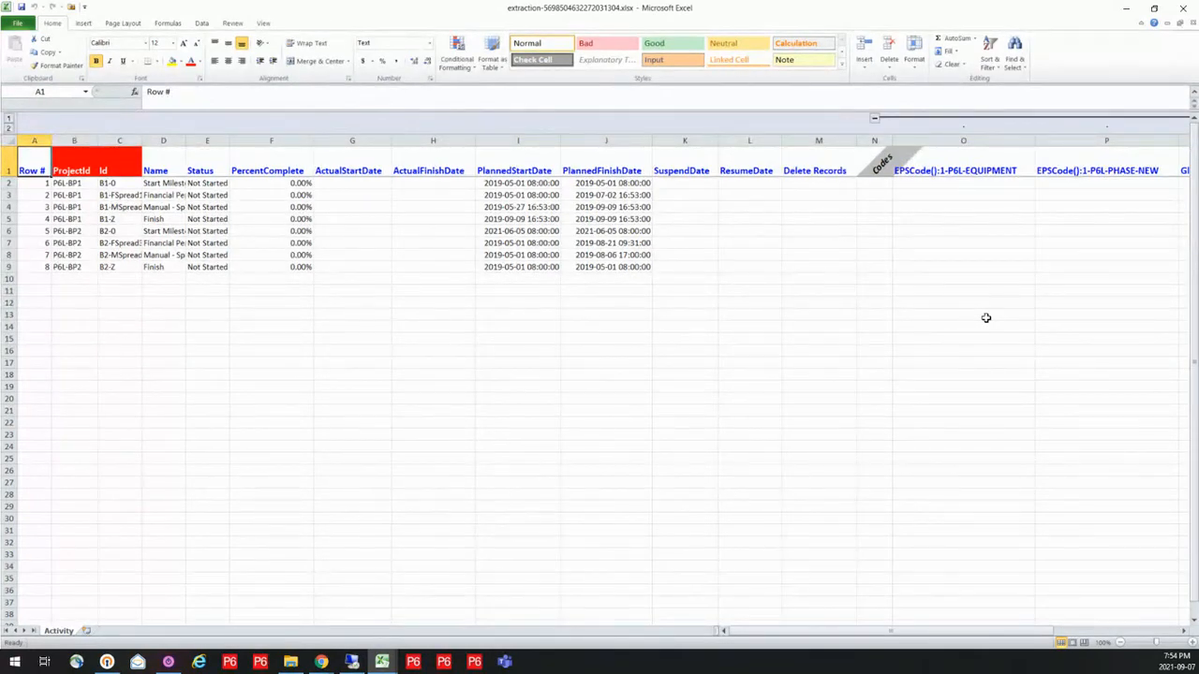
Fit the widths of the Id, Name and Status columns to their contents in the extracted Activity sheet
double_click(141, 139)
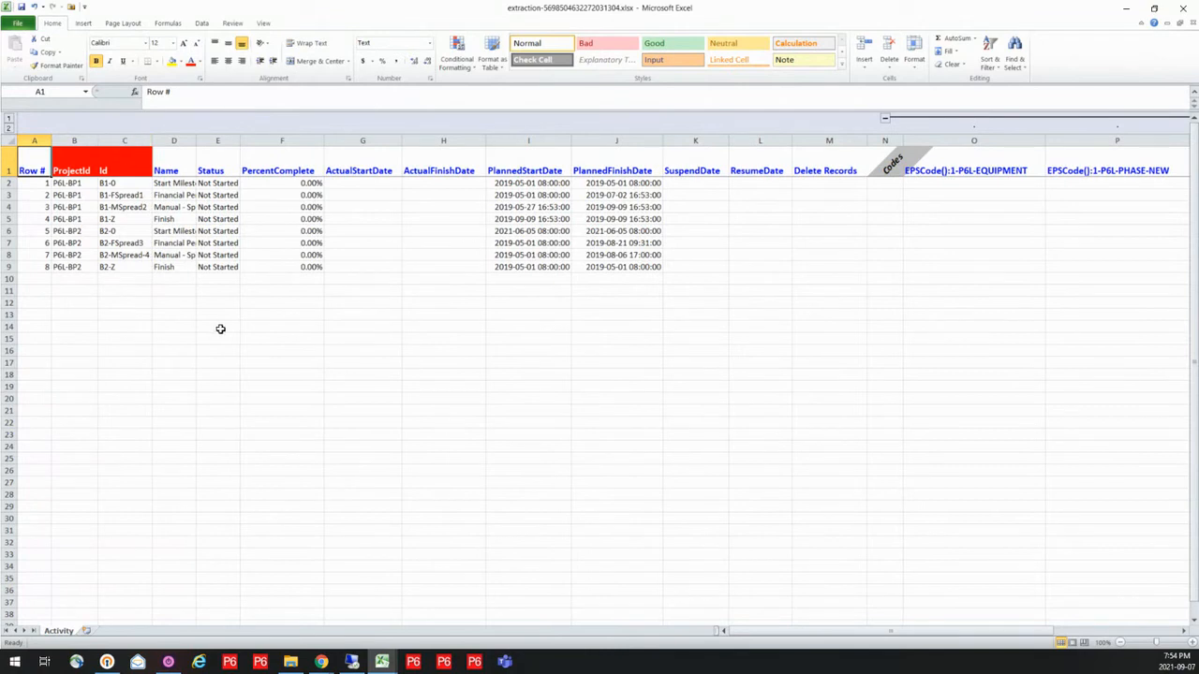
double_click(194, 142)
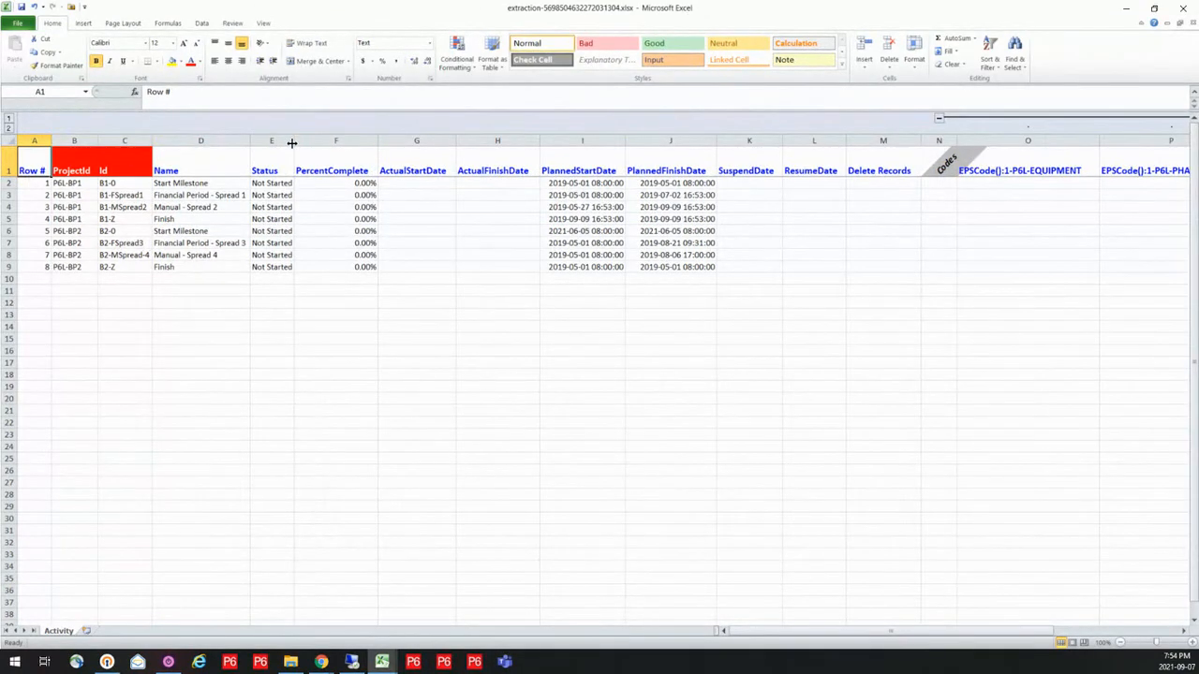
double_click(292, 142)
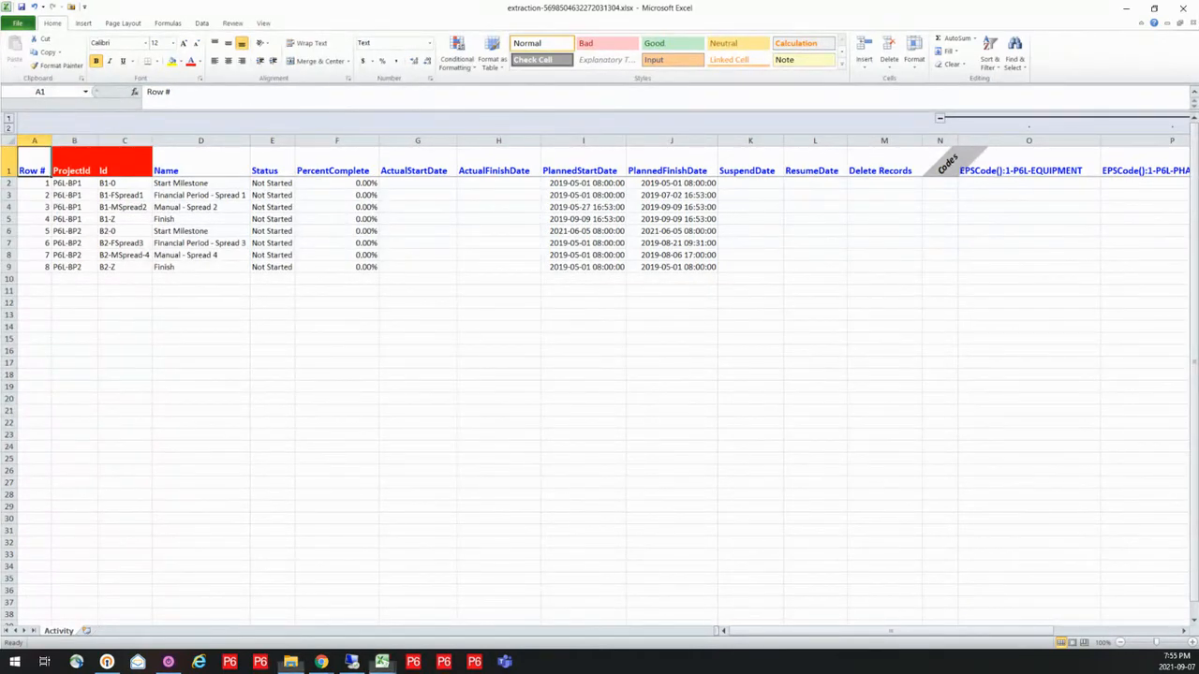
Switch to the workbook 5. User - Updating-FPSpreads.xlsx and review the Status and PercentComplete values on its Activity sheet
key(alt+Tab)
click(386, 373)
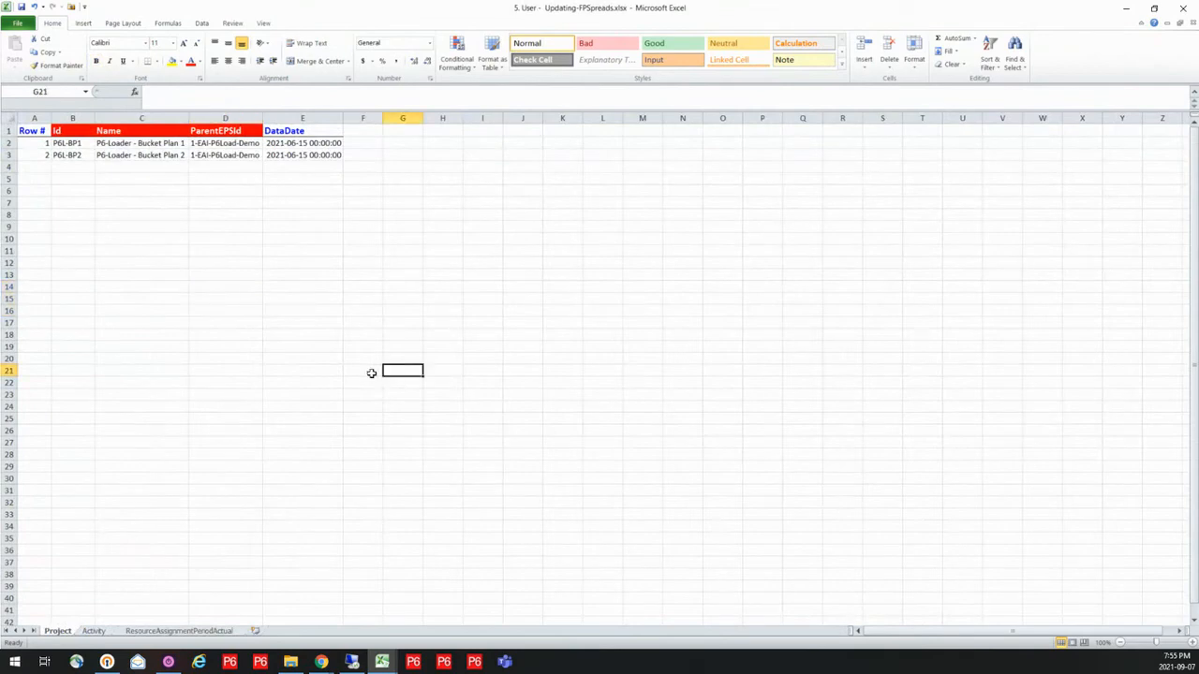
click(92, 634)
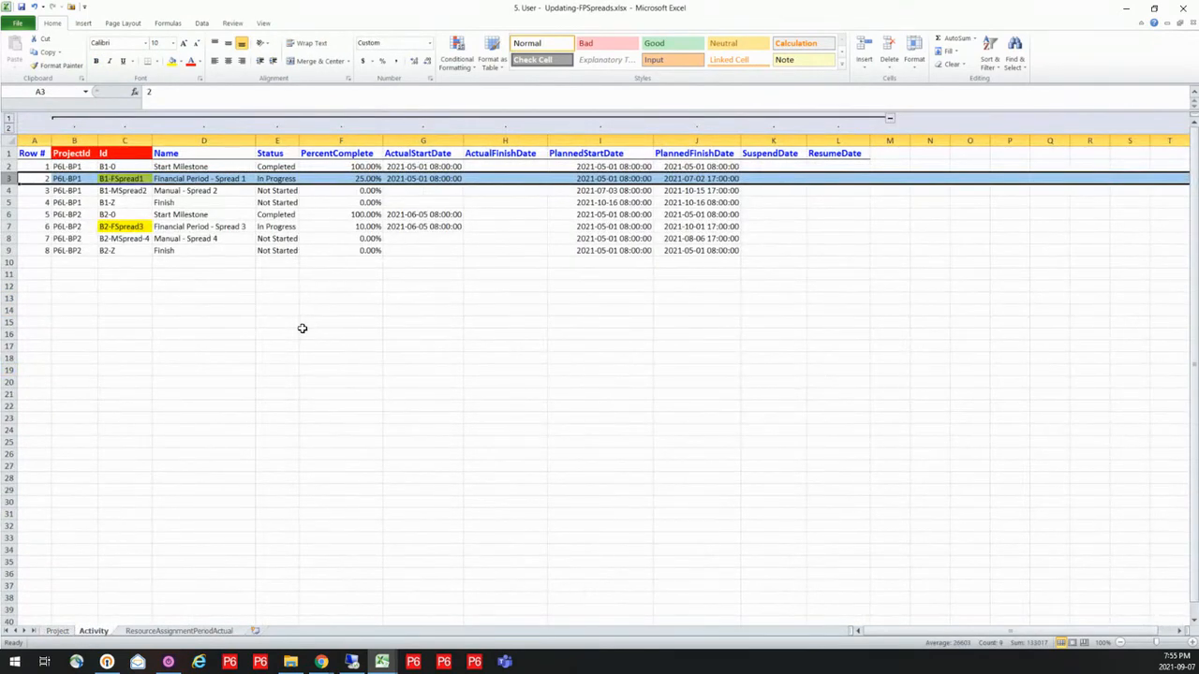
click(278, 166)
click(286, 217)
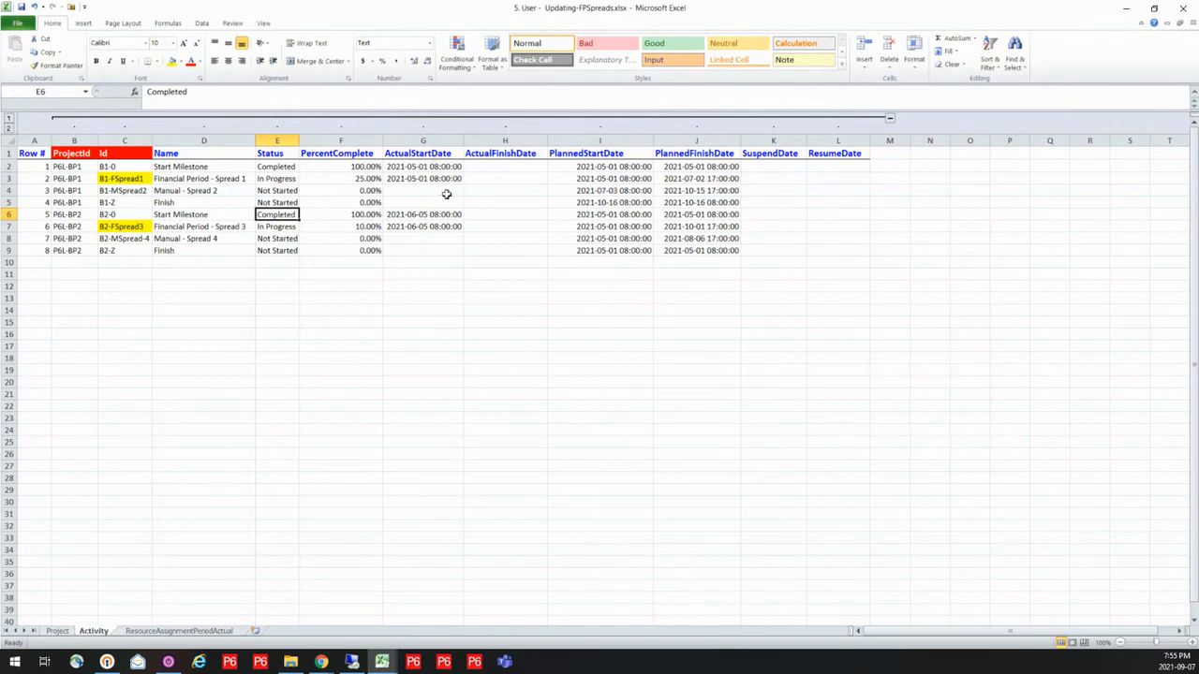
click(282, 178)
click(341, 178)
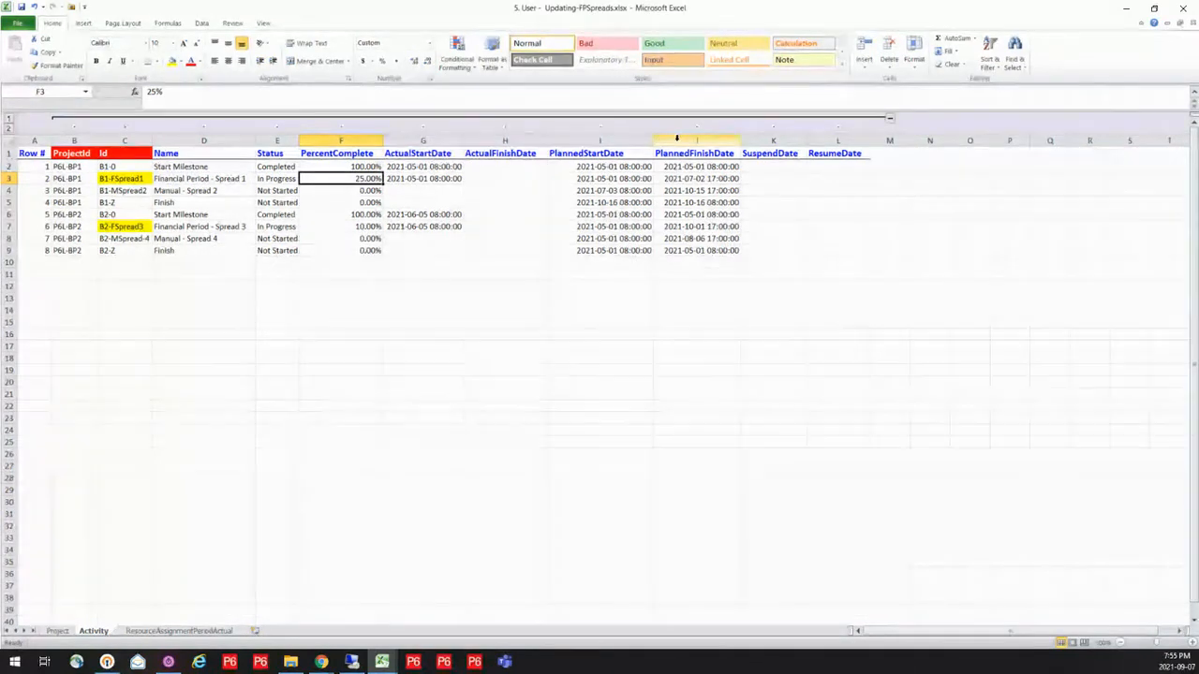
click(625, 166)
key(ctrl+c)
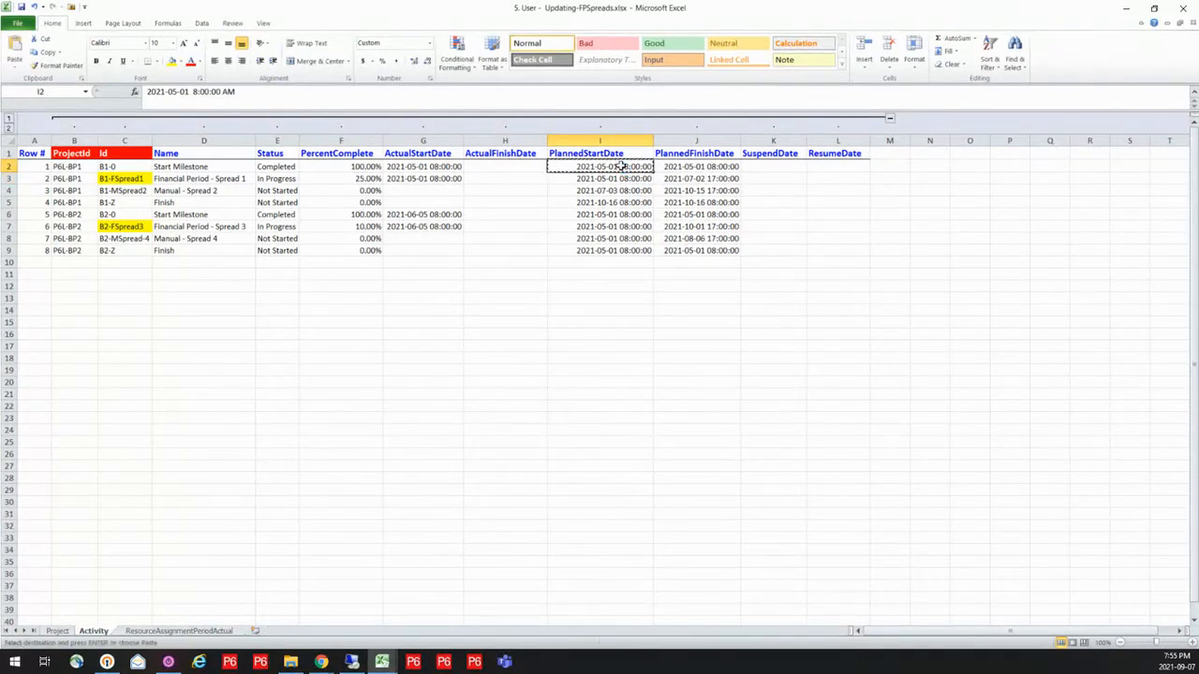
click(456, 167)
key(ctrl+v)
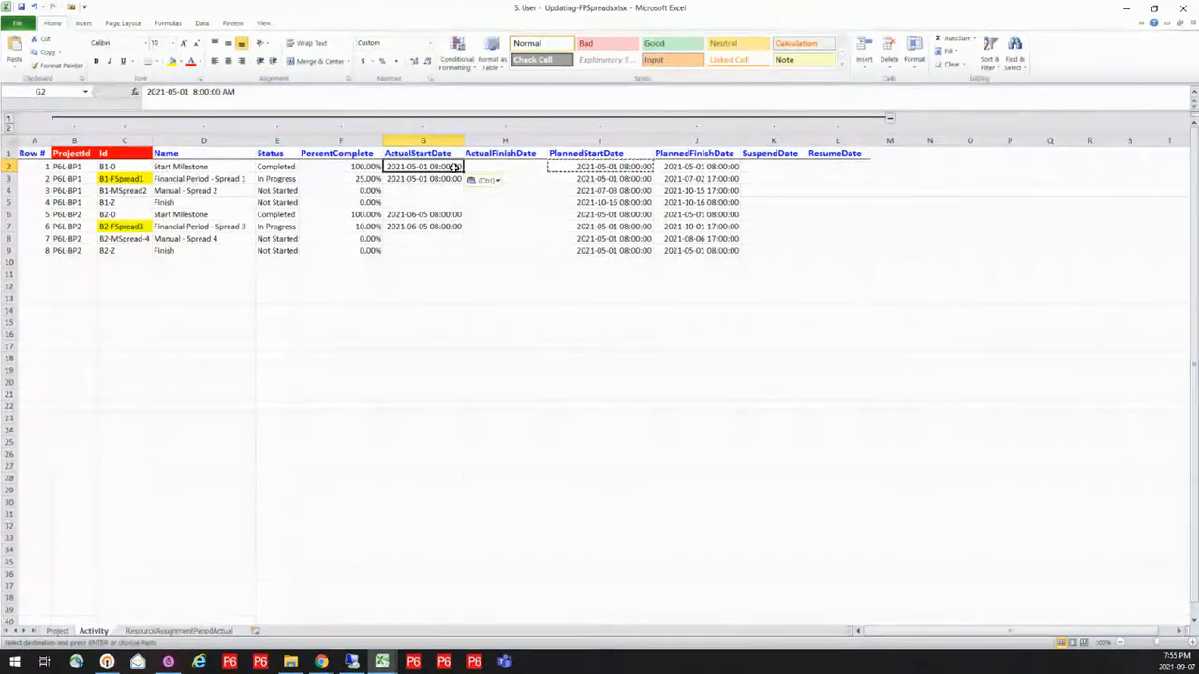
click(496, 238)
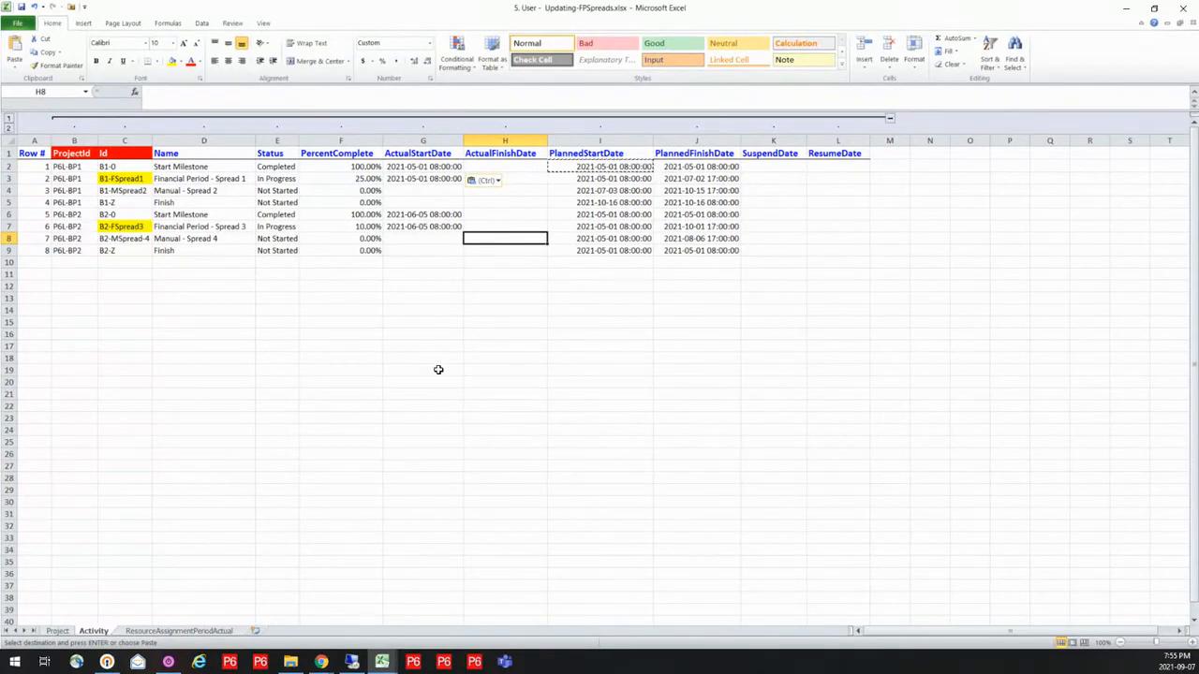
click(59, 631)
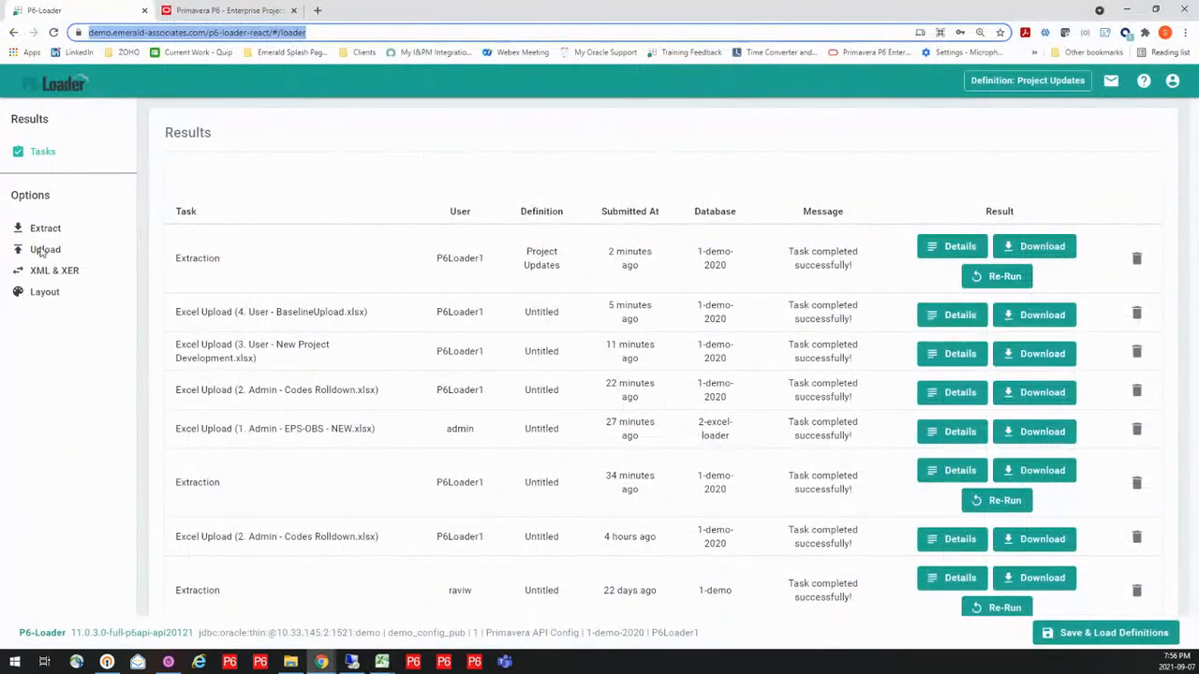
Upload the workbook 5. User - Updating-FPSpreads.xlsx from the 1. Demo Files folder without enabling deletes
click(43, 249)
click(716, 186)
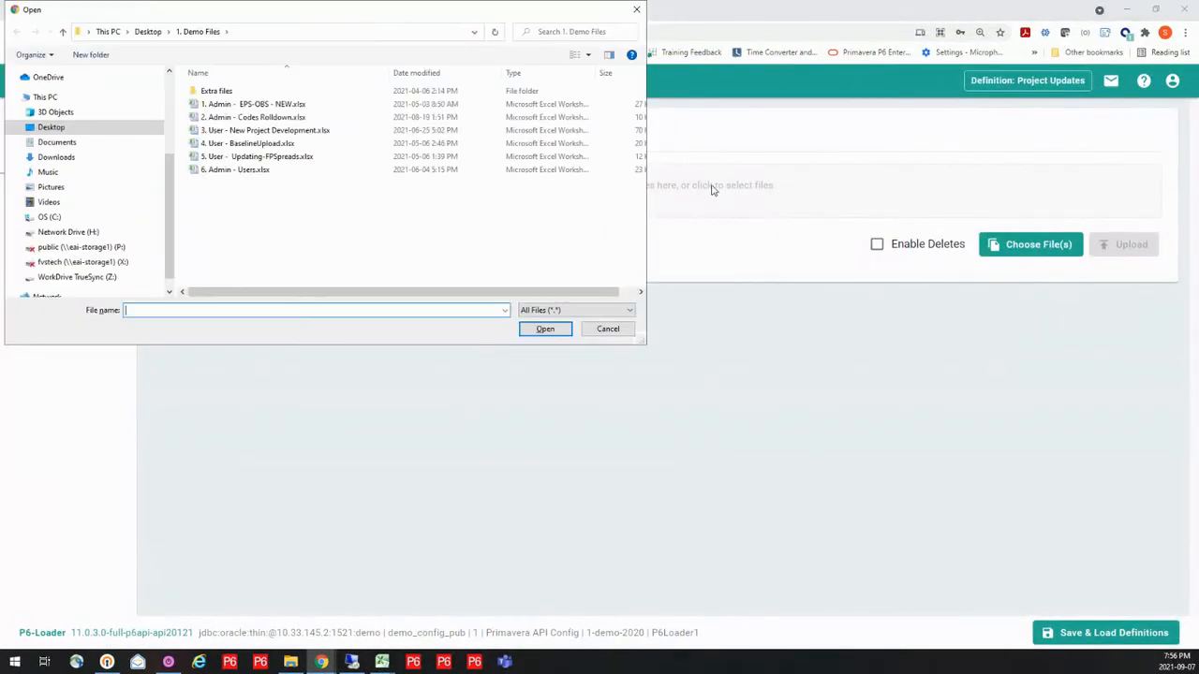
click(246, 157)
click(546, 329)
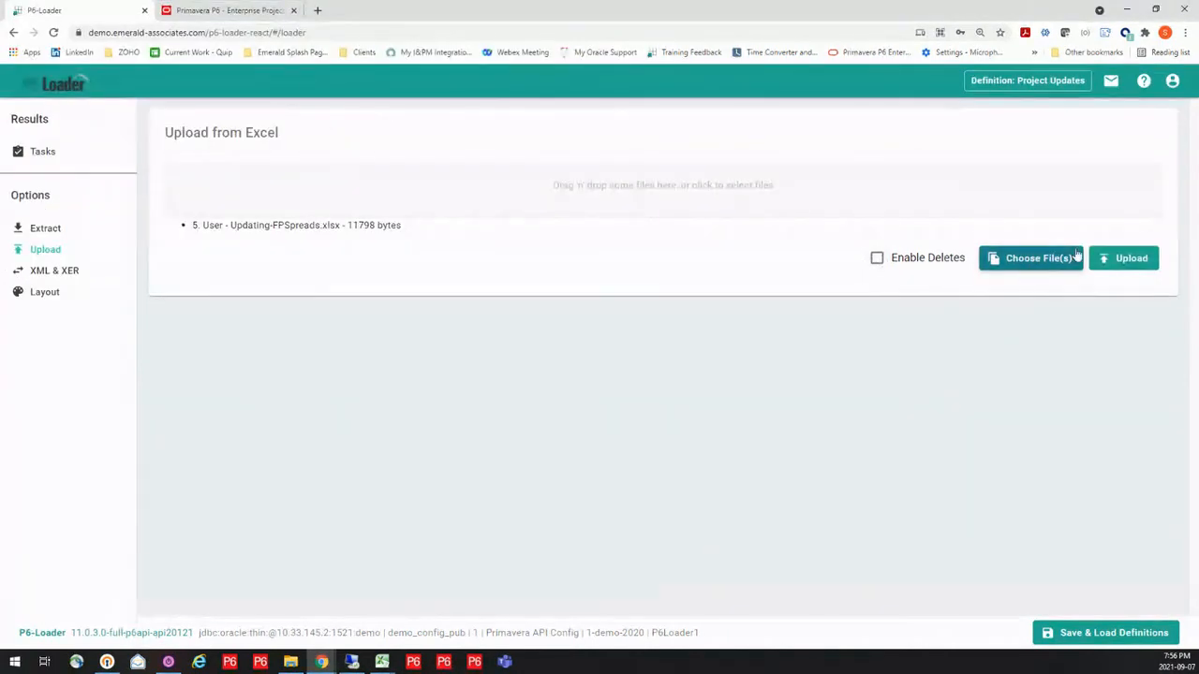
click(1121, 260)
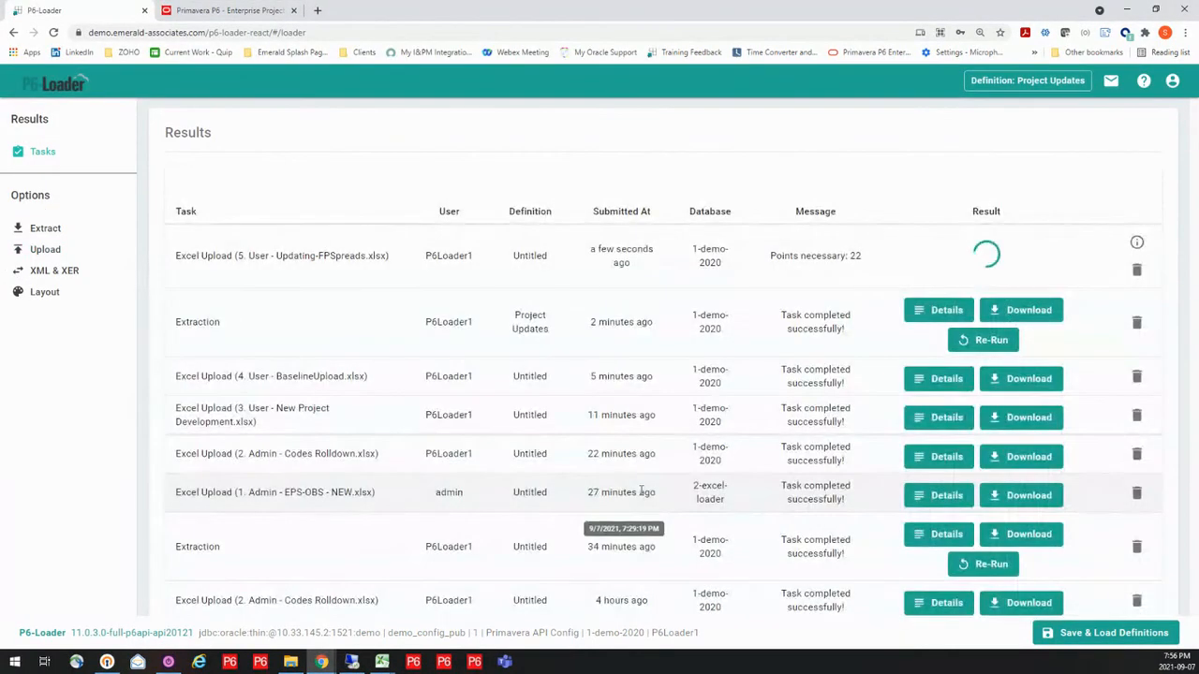
Switch to Primavera P6 in the remote desktop session and refresh the activities of the two bucket plan projects
click(353, 661)
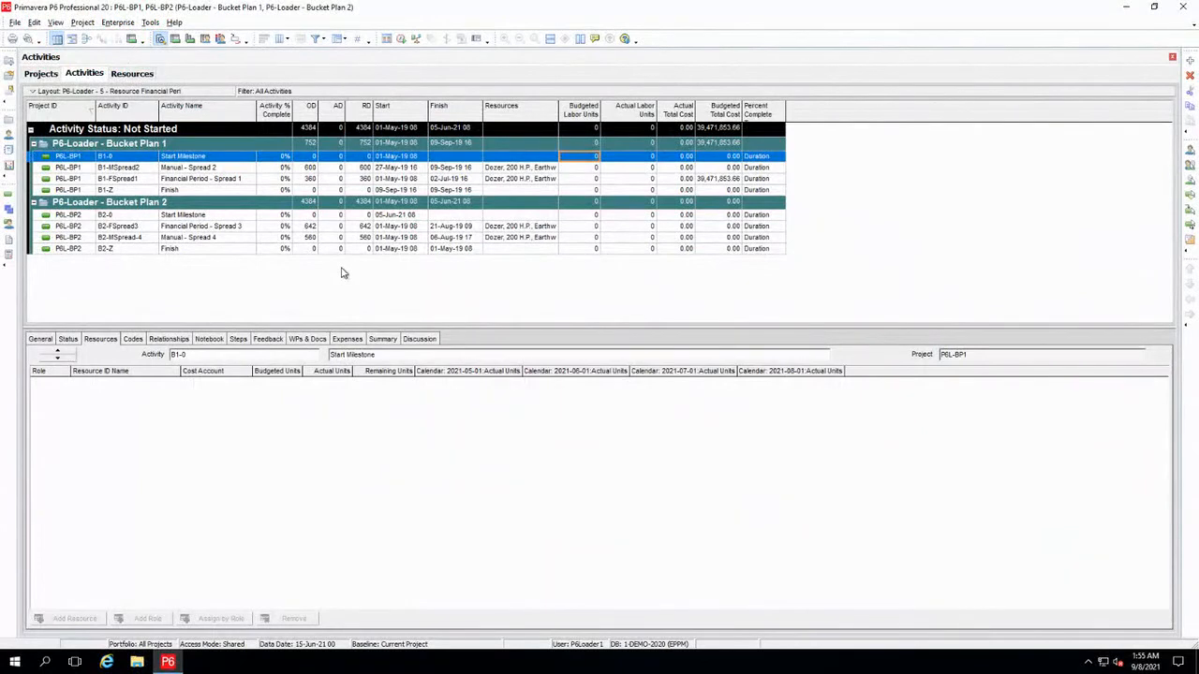
key(F5)
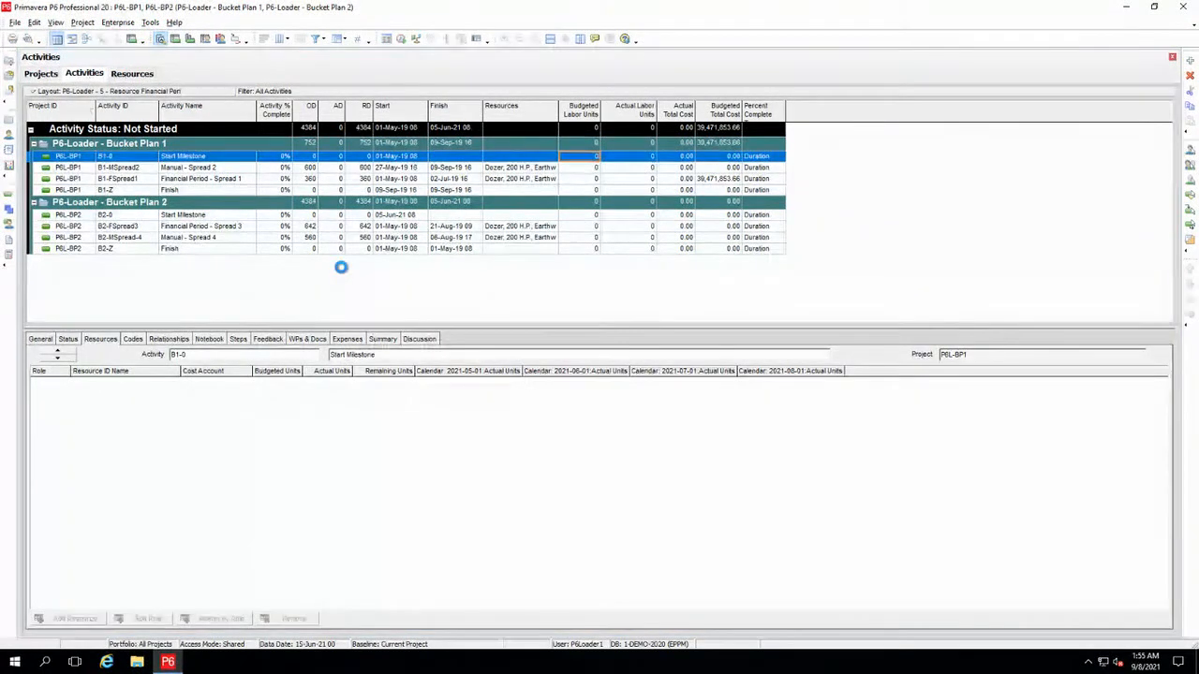
scroll(347, 211, down, 1)
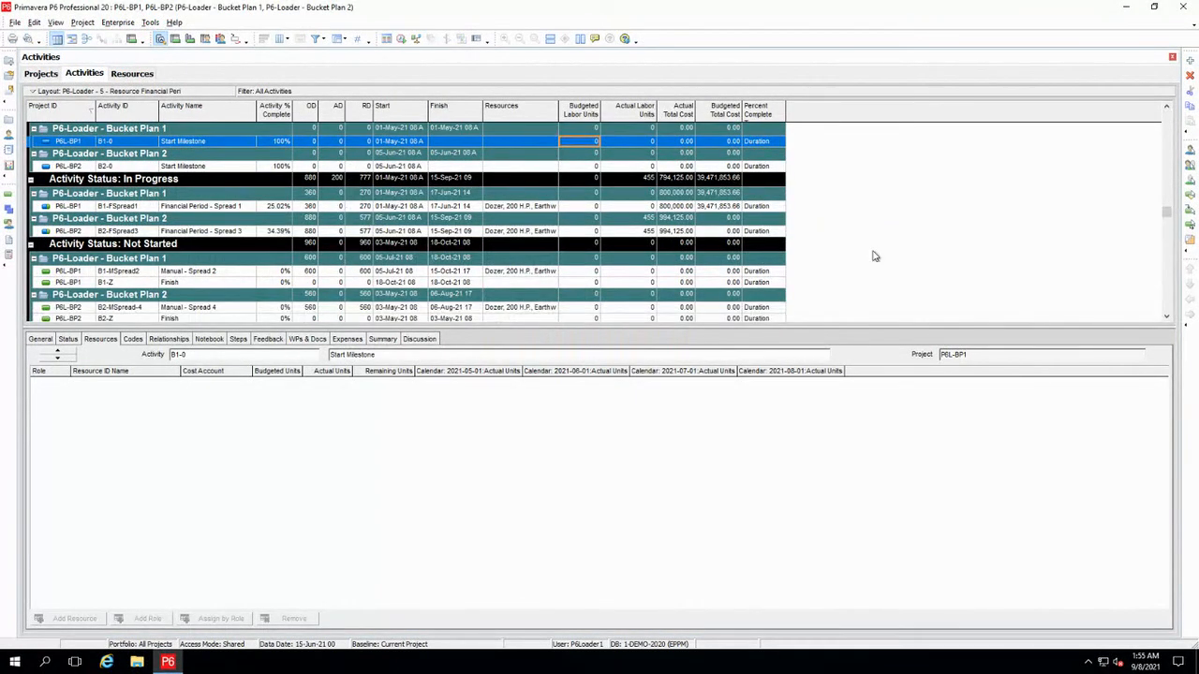
Compare the May and June 2021 actual units of activities B1-FSpread1 and B2-FSpread3 with the workbook's ResourceAssignmentPeriodActual sheet
click(234, 207)
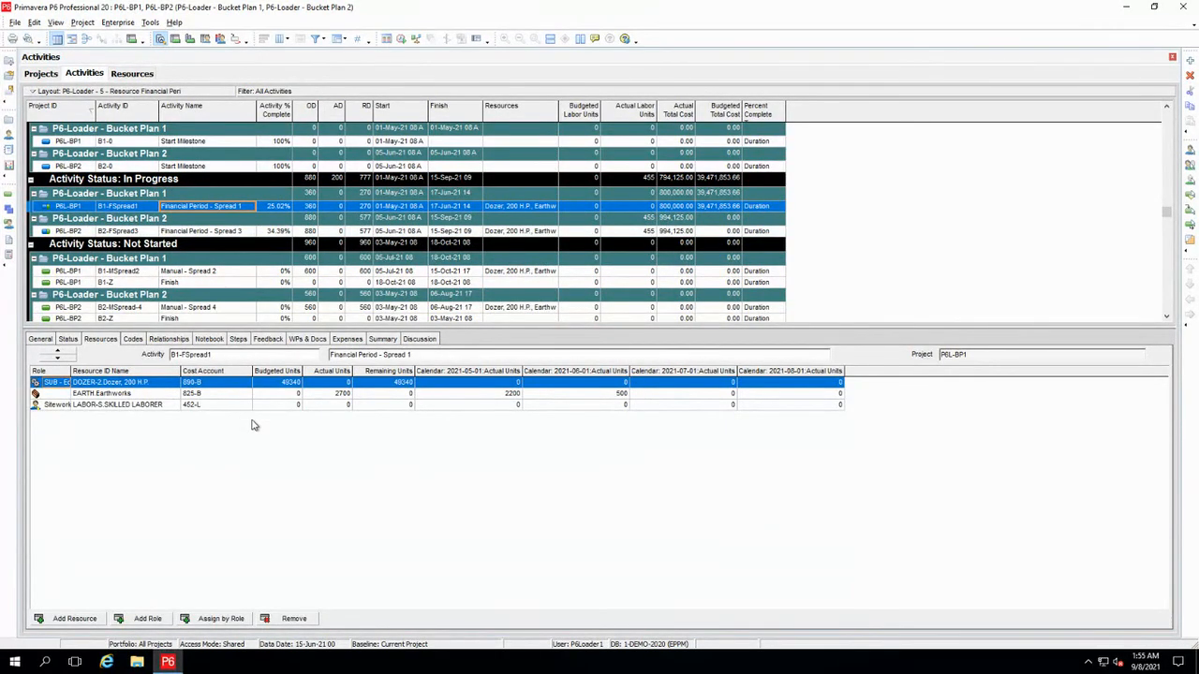
click(451, 396)
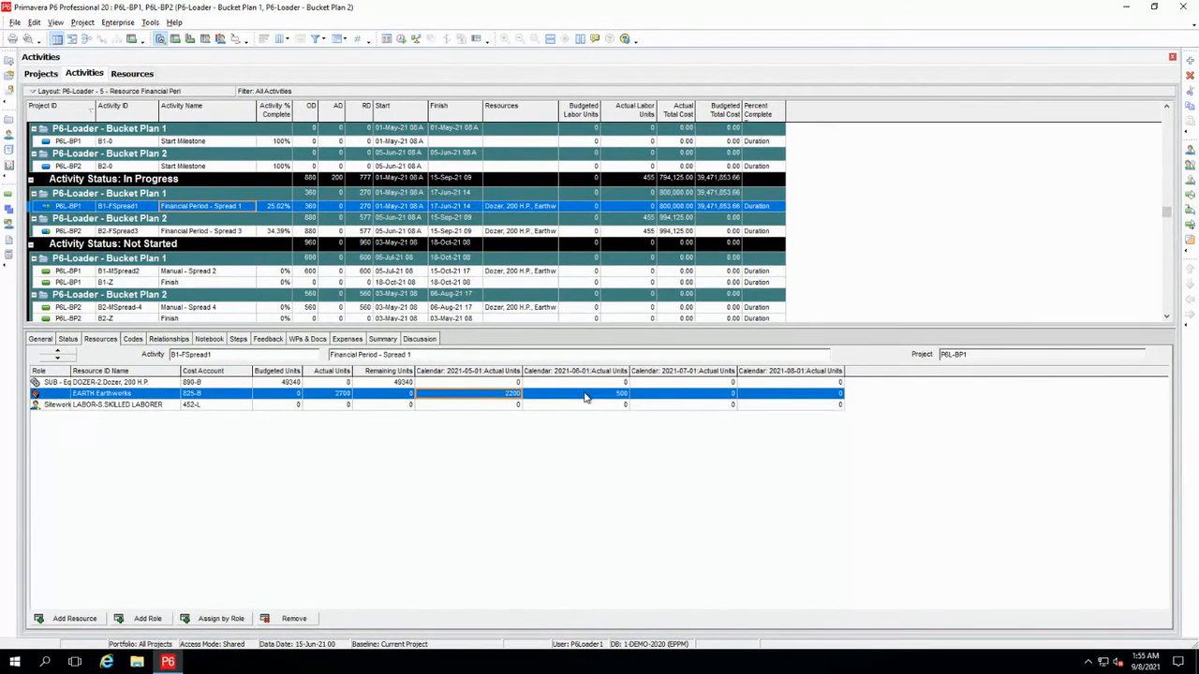
key(Tab)
click(487, 397)
click(570, 394)
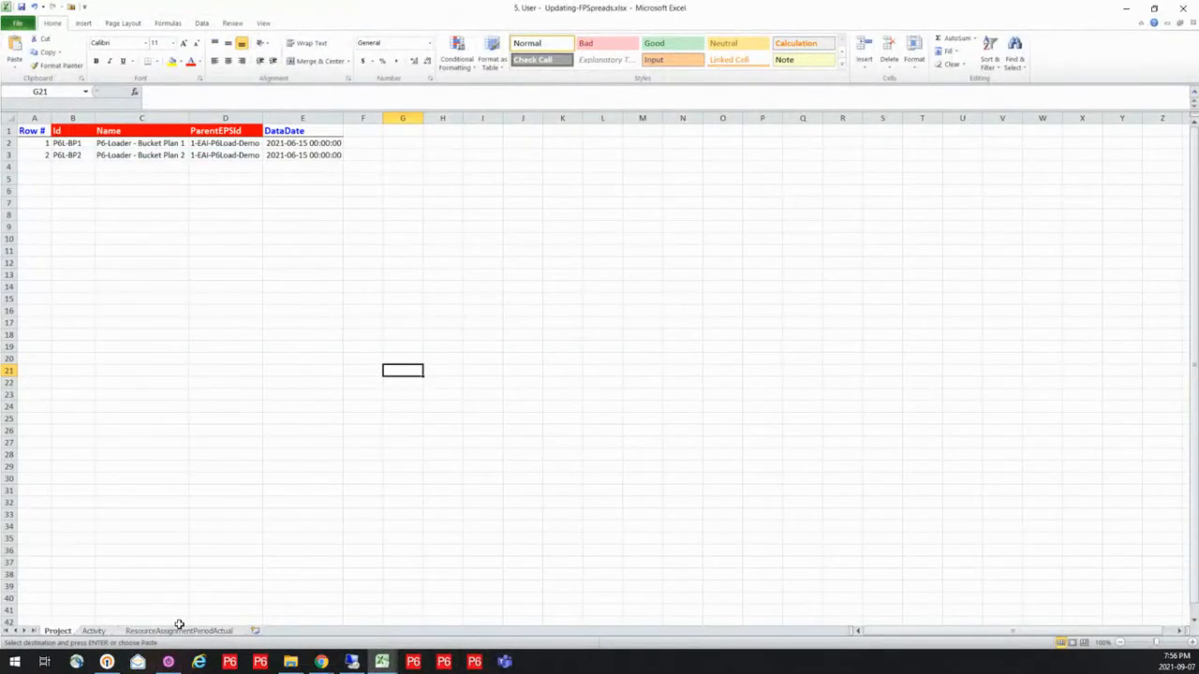
click(178, 631)
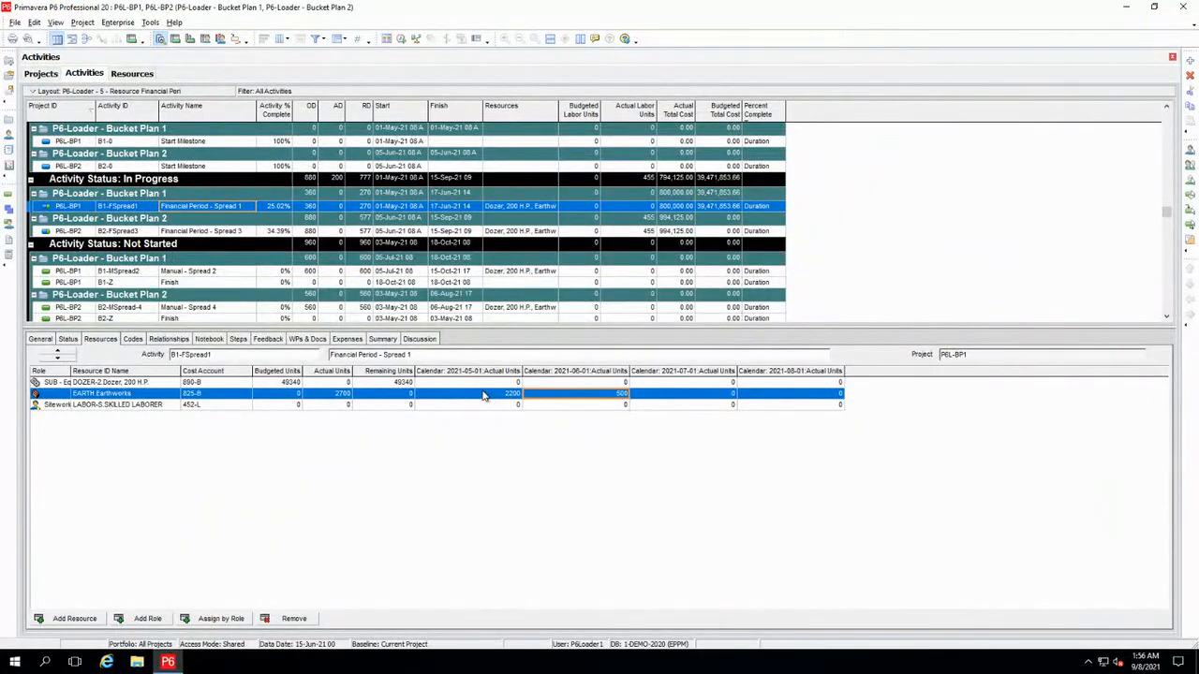
click(394, 231)
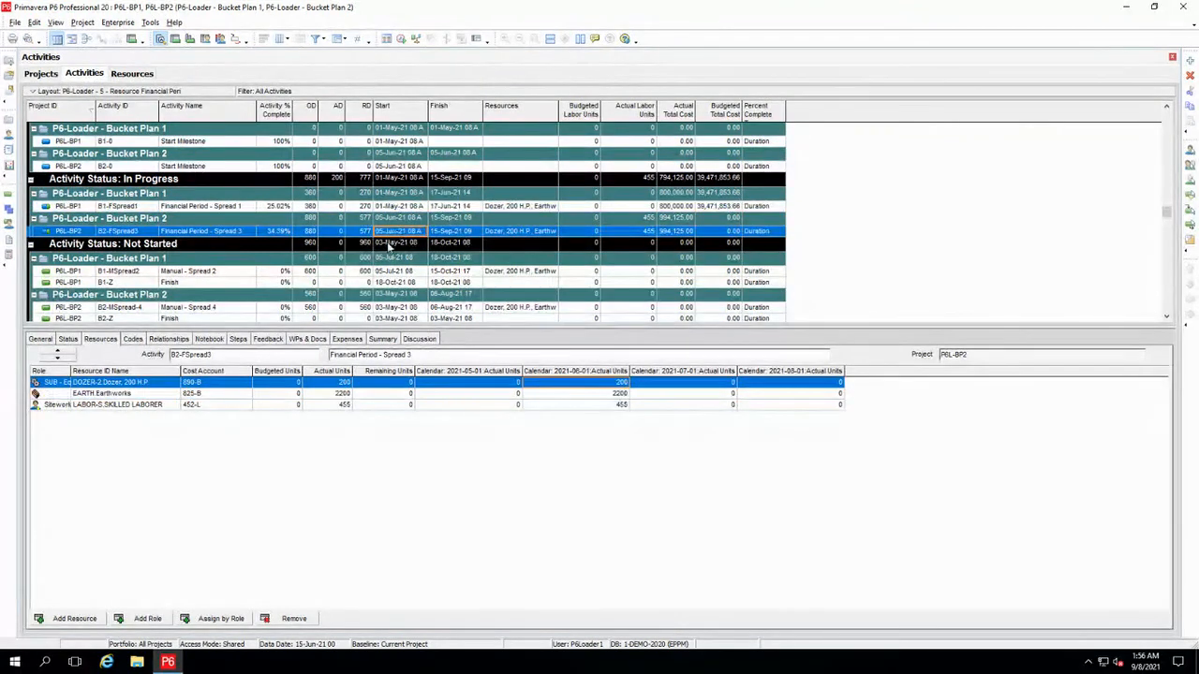